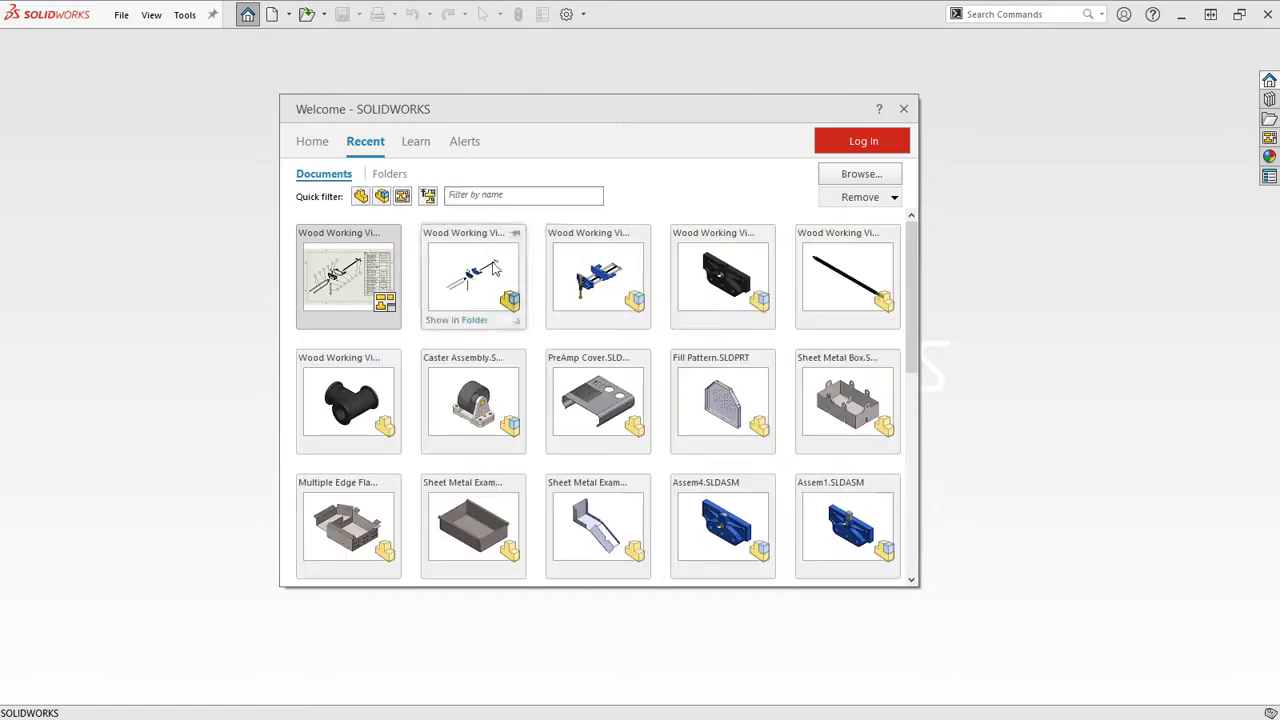
Open the Wood Working Vise assembly and open its Handle Hub component as a separate part
click(604, 270)
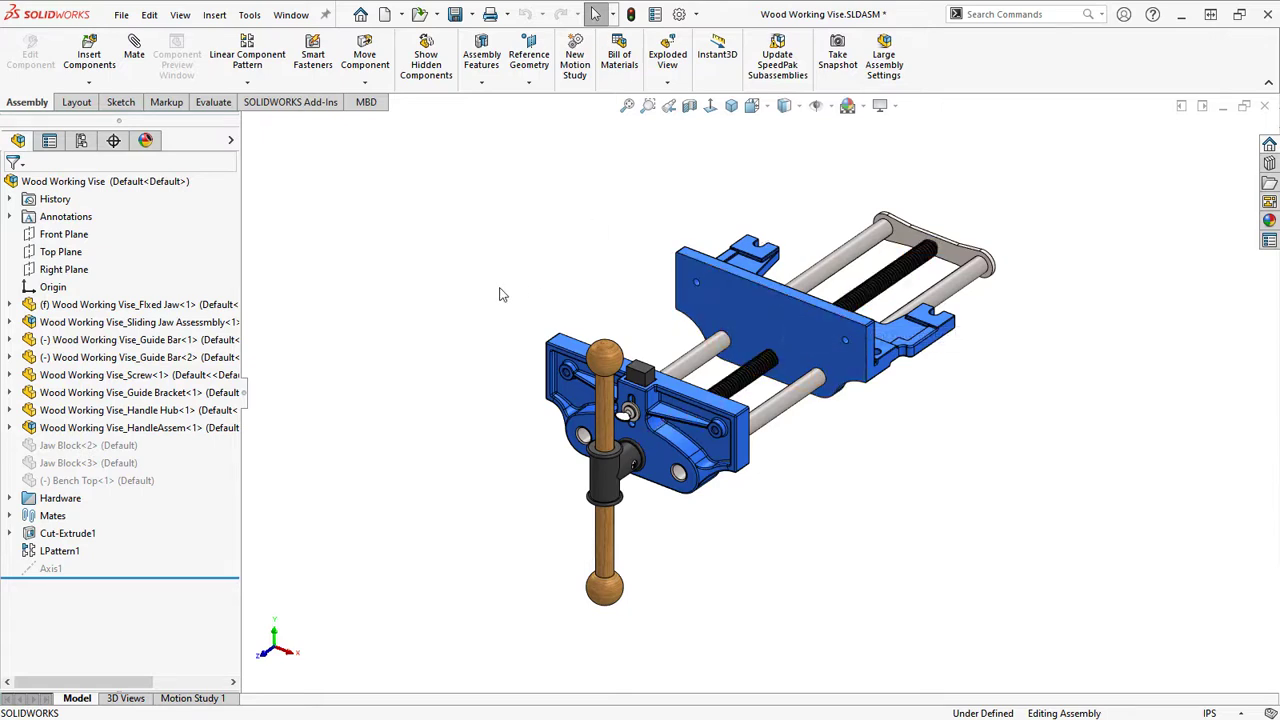
click(605, 481)
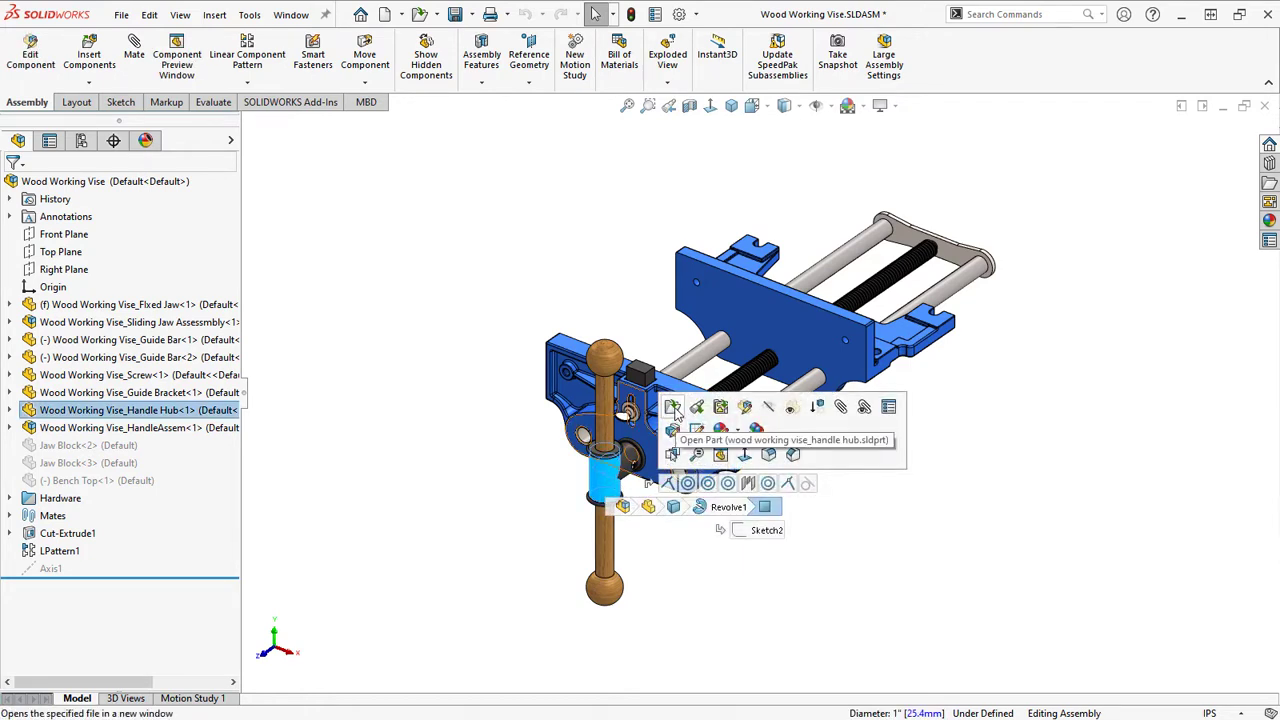
click(672, 408)
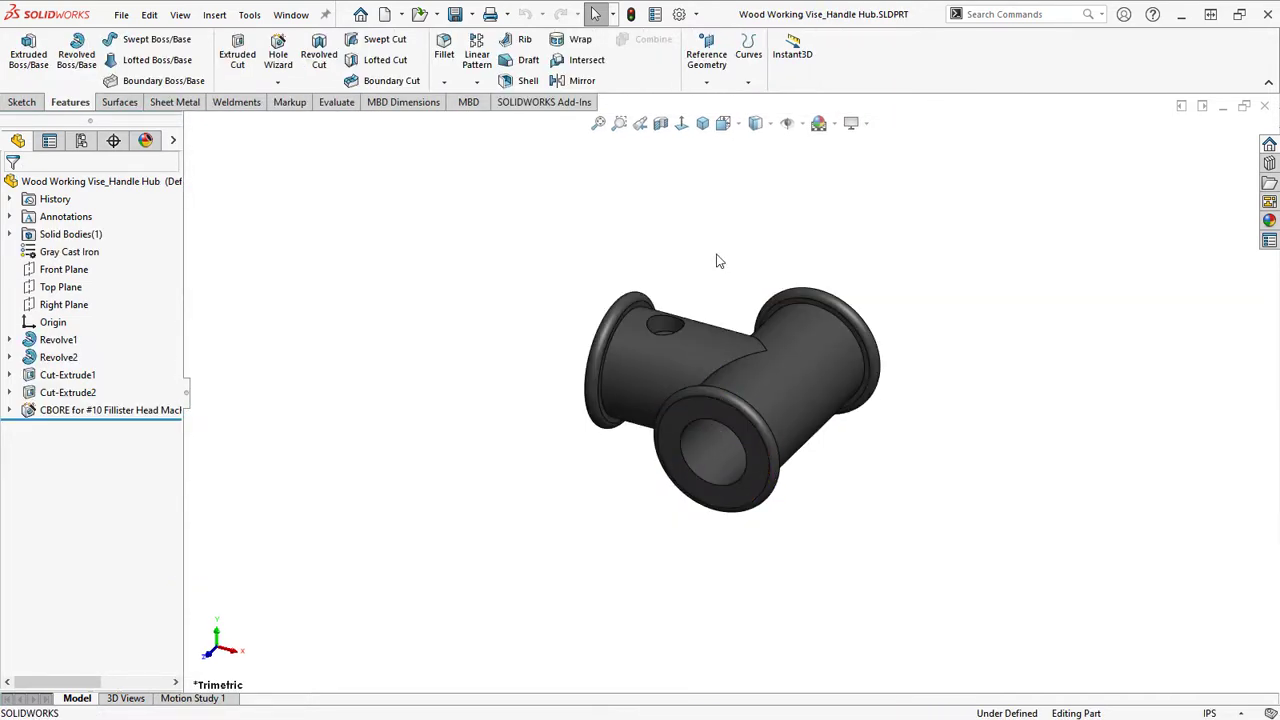
Create a drawing from the Handle Hub part on an A (ANSI) Landscape sheet with the sheet format displayed
click(386, 14)
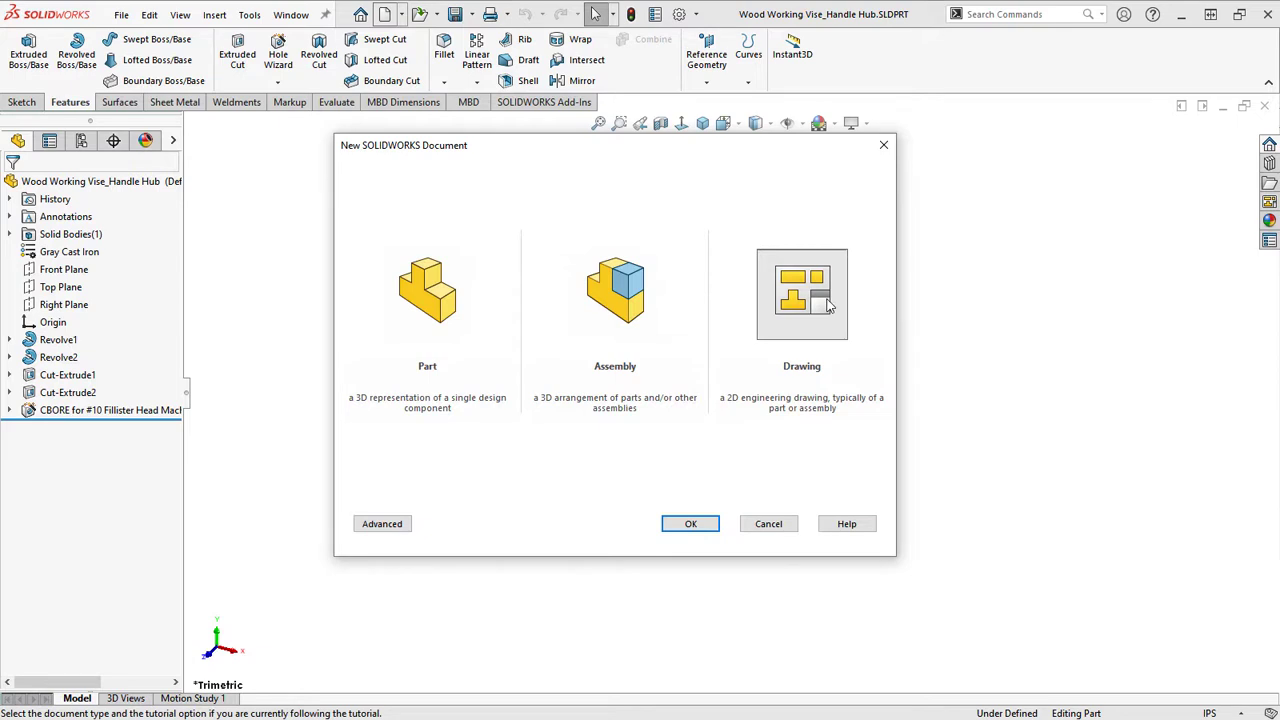
click(768, 524)
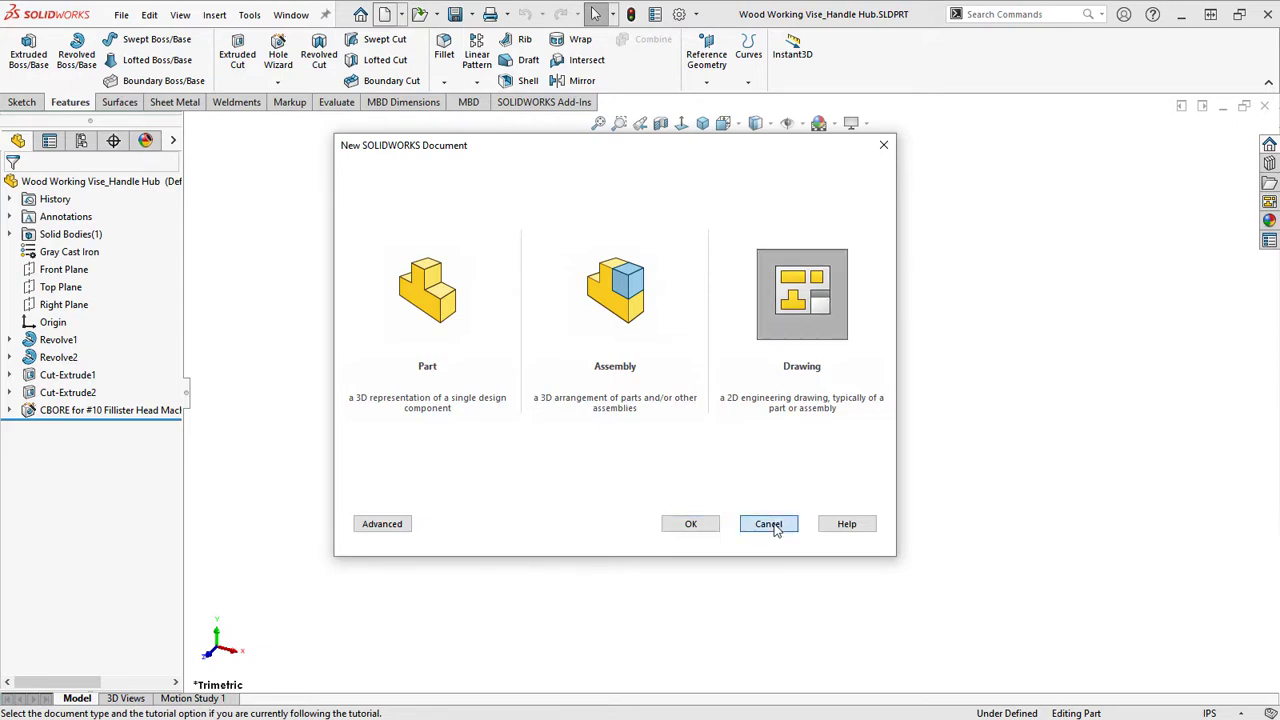
click(402, 15)
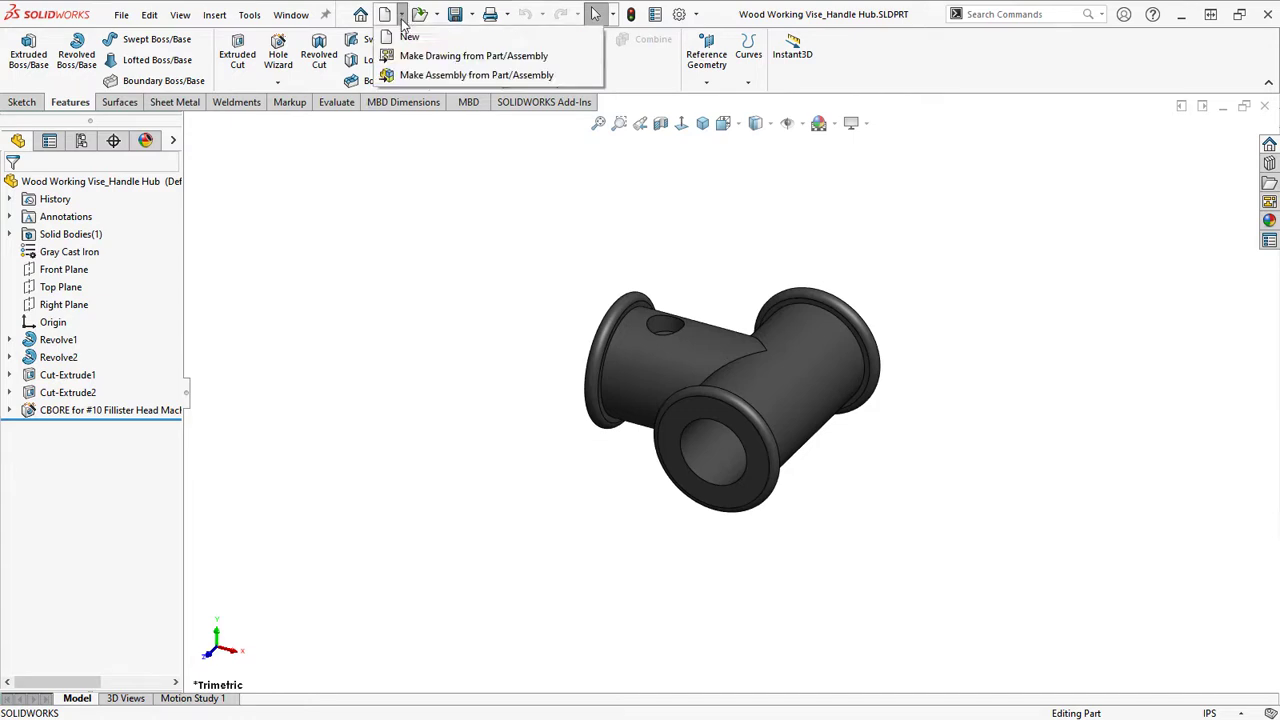
click(560, 57)
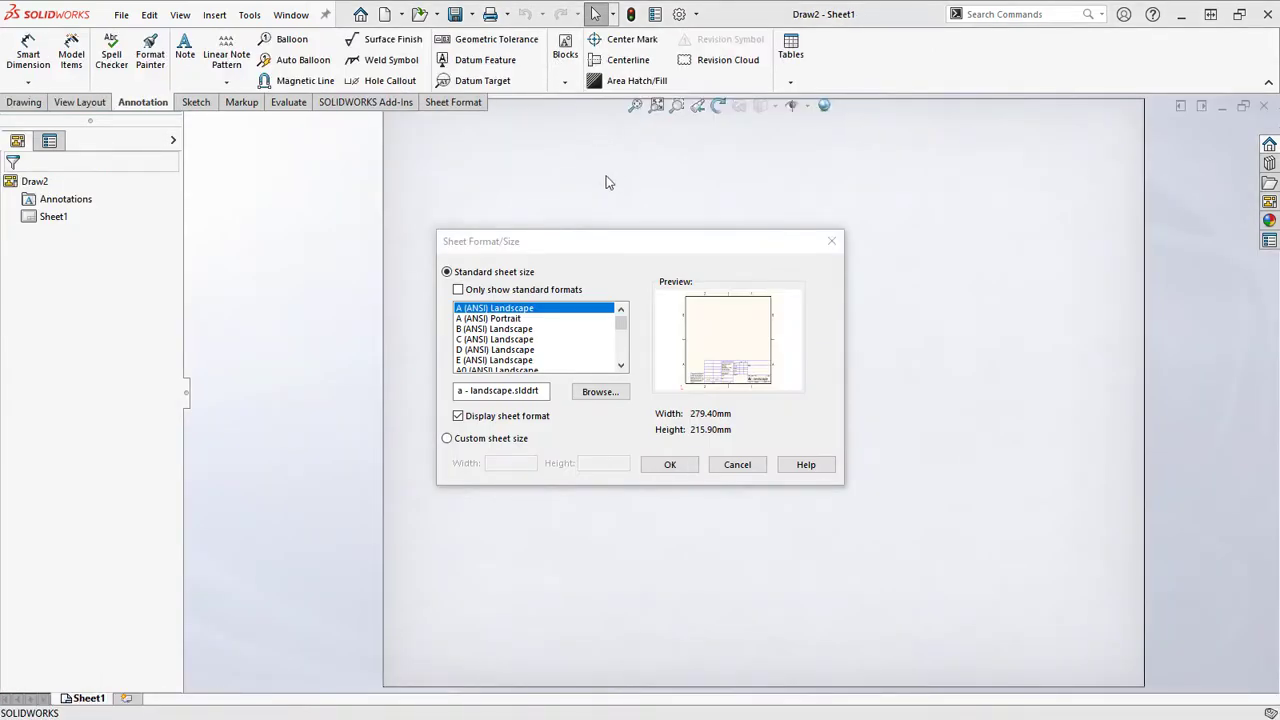
click(670, 466)
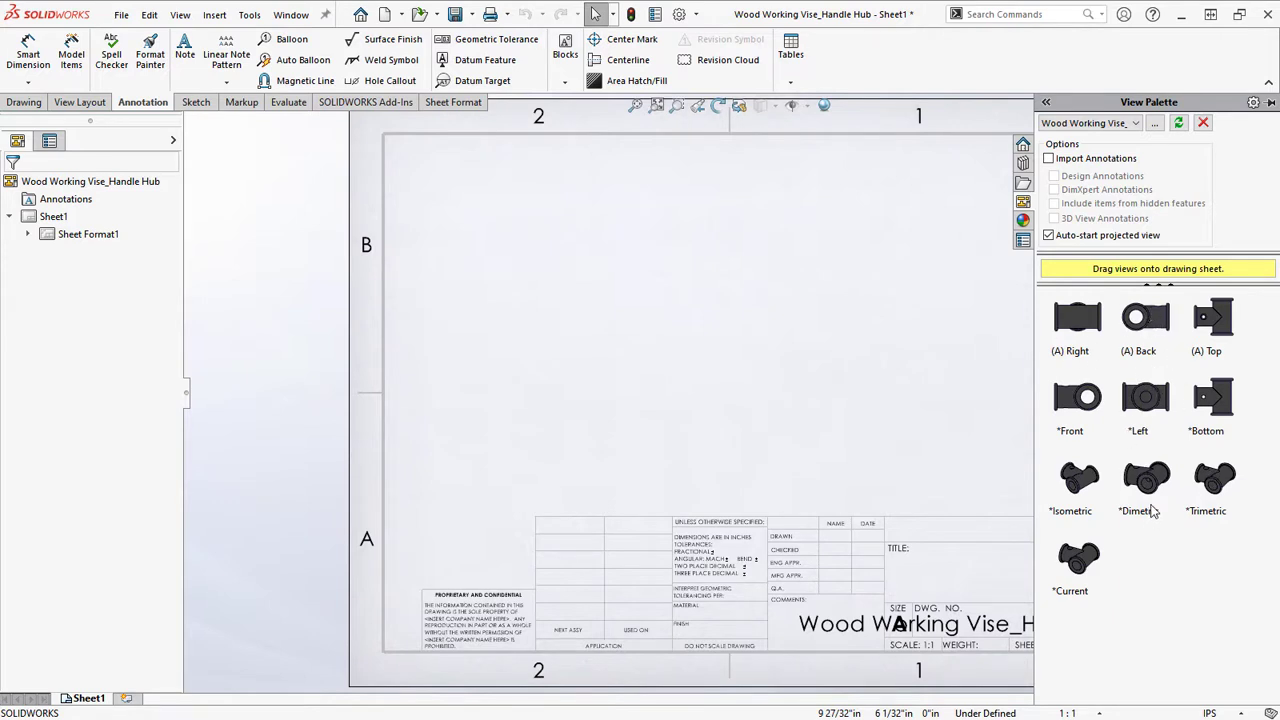
Switch the source of the drawing views to Wood Working Vise.SLDASM and back to Wood Working Vise_Handle Hub.SLDPRT
click(1135, 124)
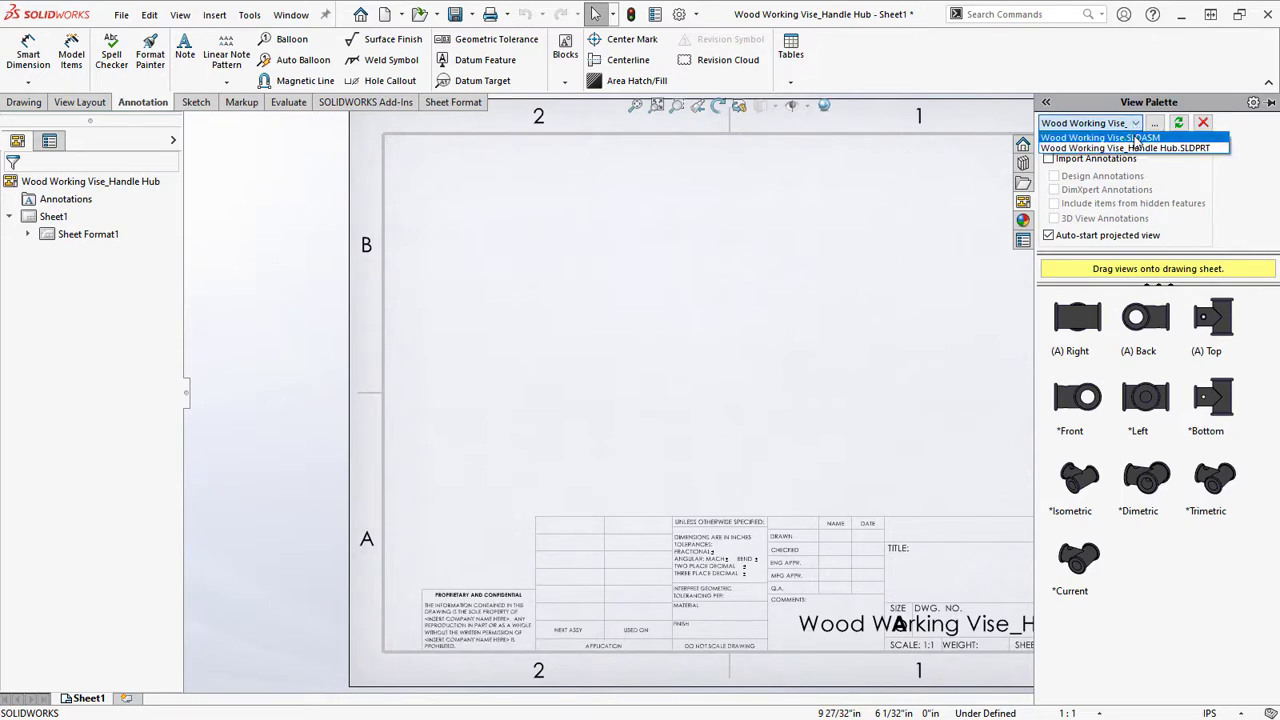
click(1135, 138)
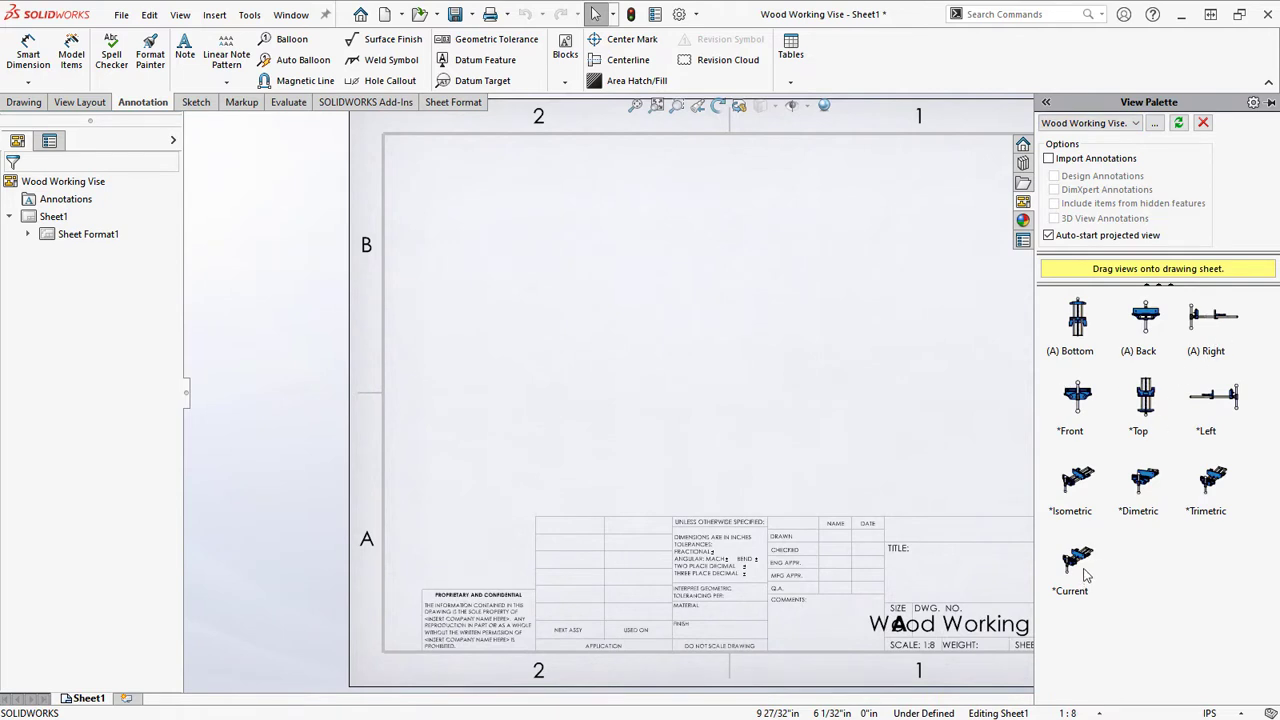
click(1136, 122)
click(1145, 157)
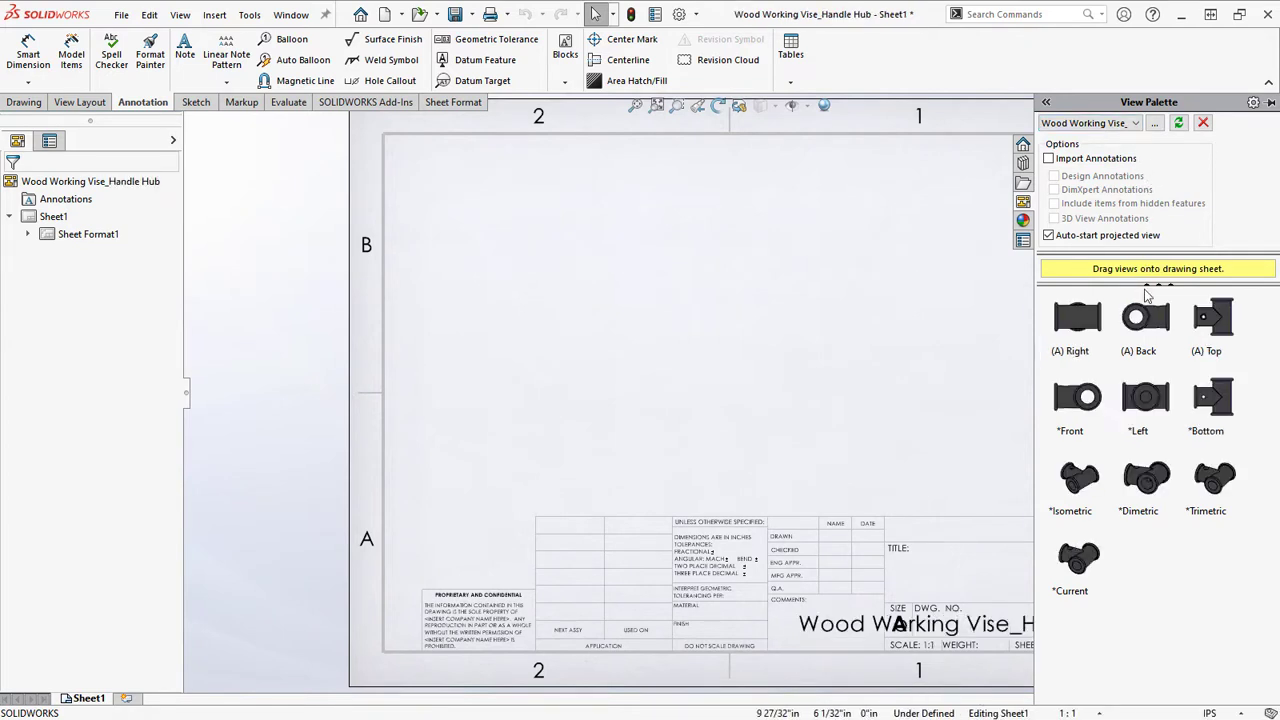
Place the hub's Left view on the sheet, with projected views beside and above it and an isometric view diagonally
click(1148, 400)
drag(1146, 403, 583, 408)
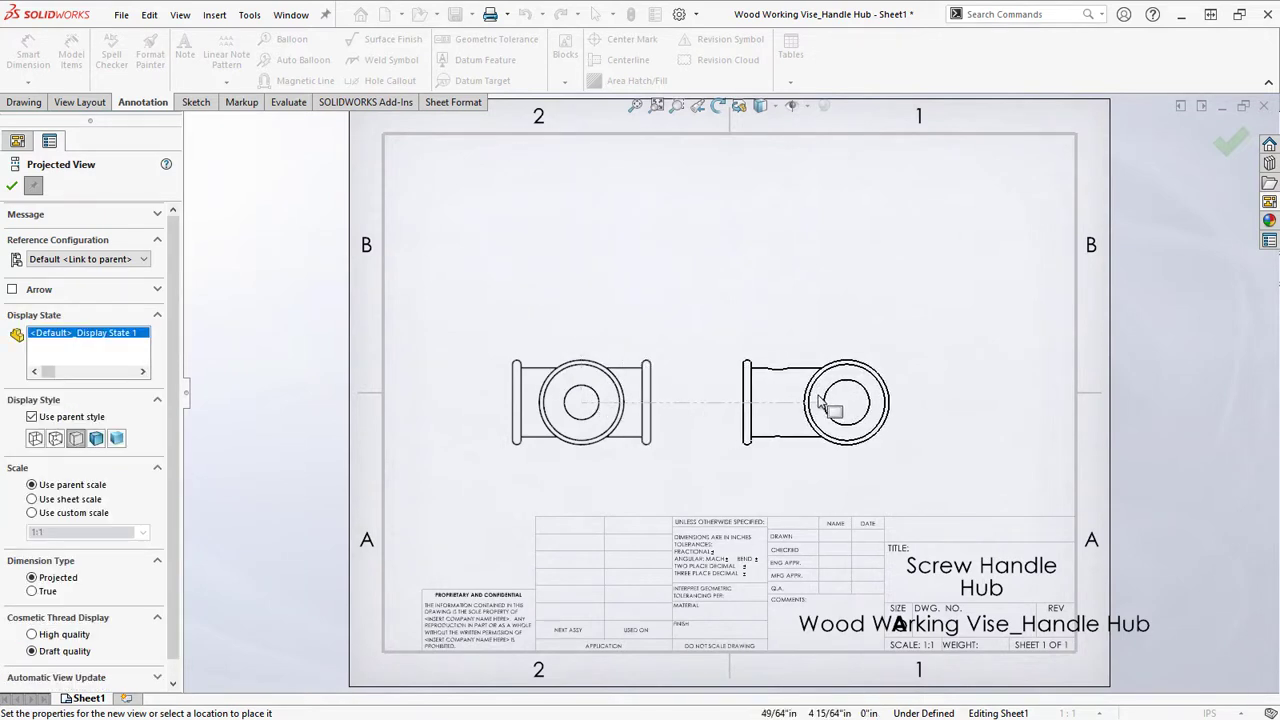
click(818, 400)
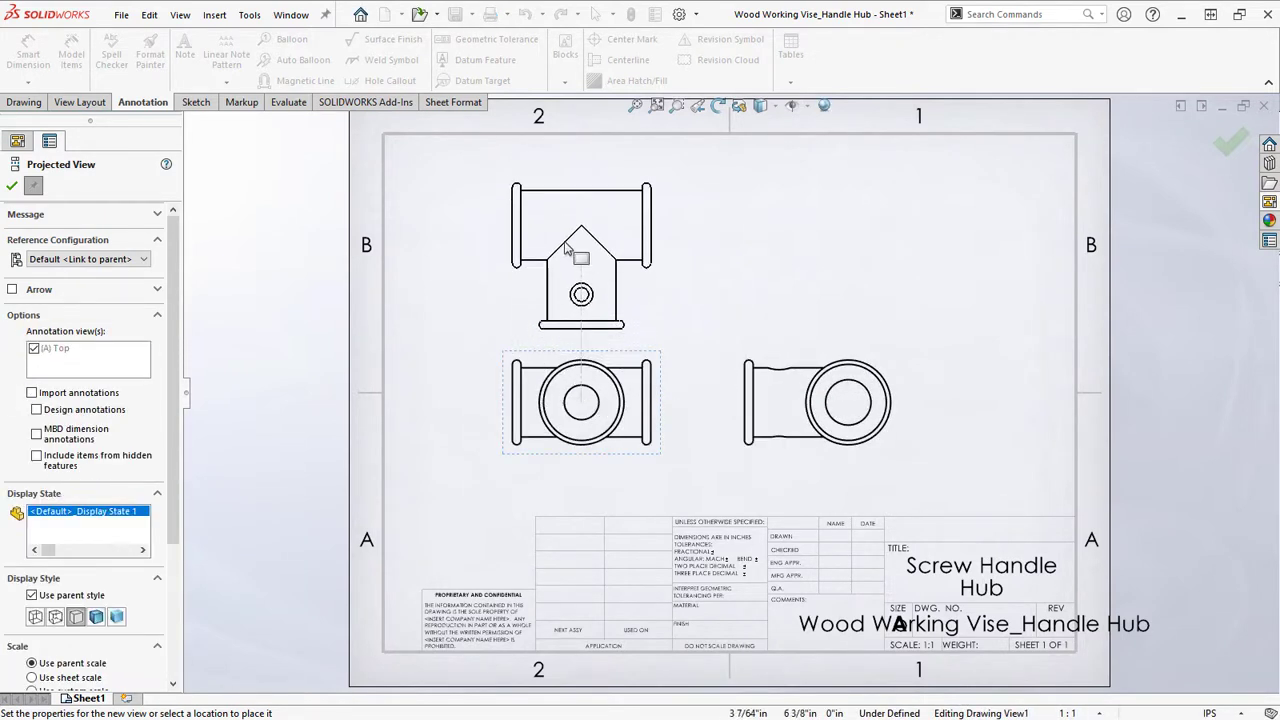
click(571, 200)
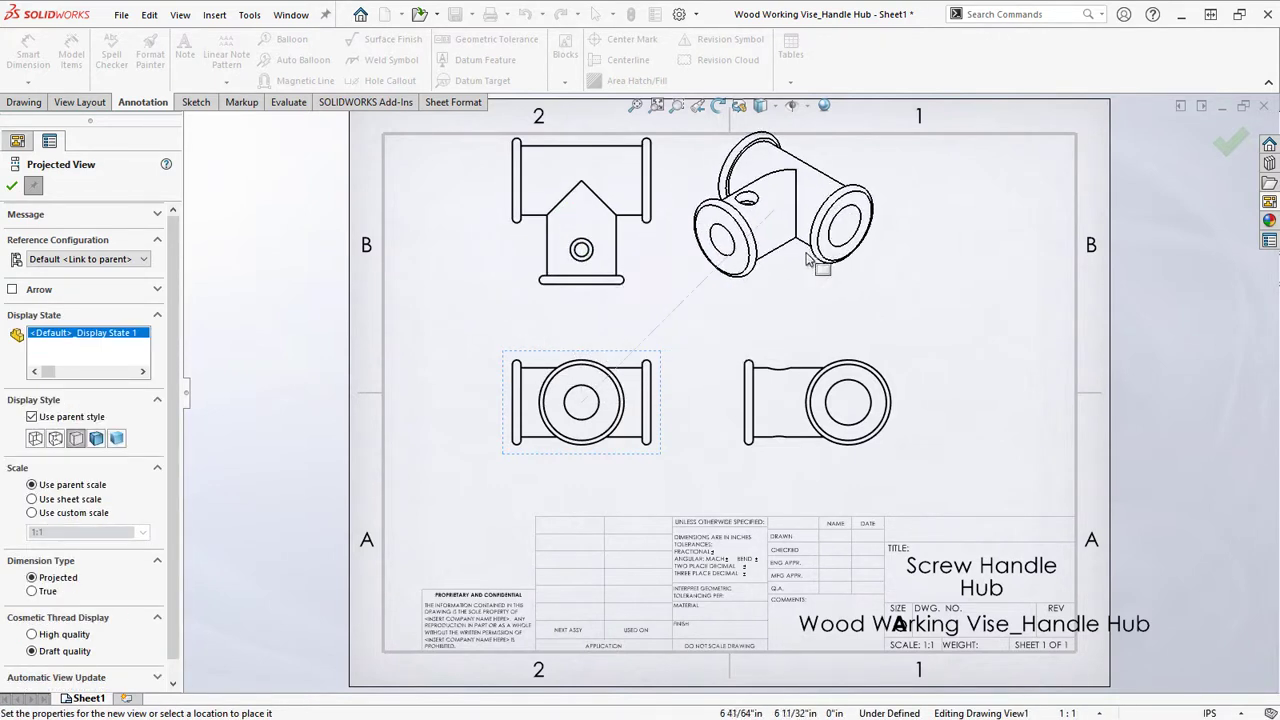
click(793, 280)
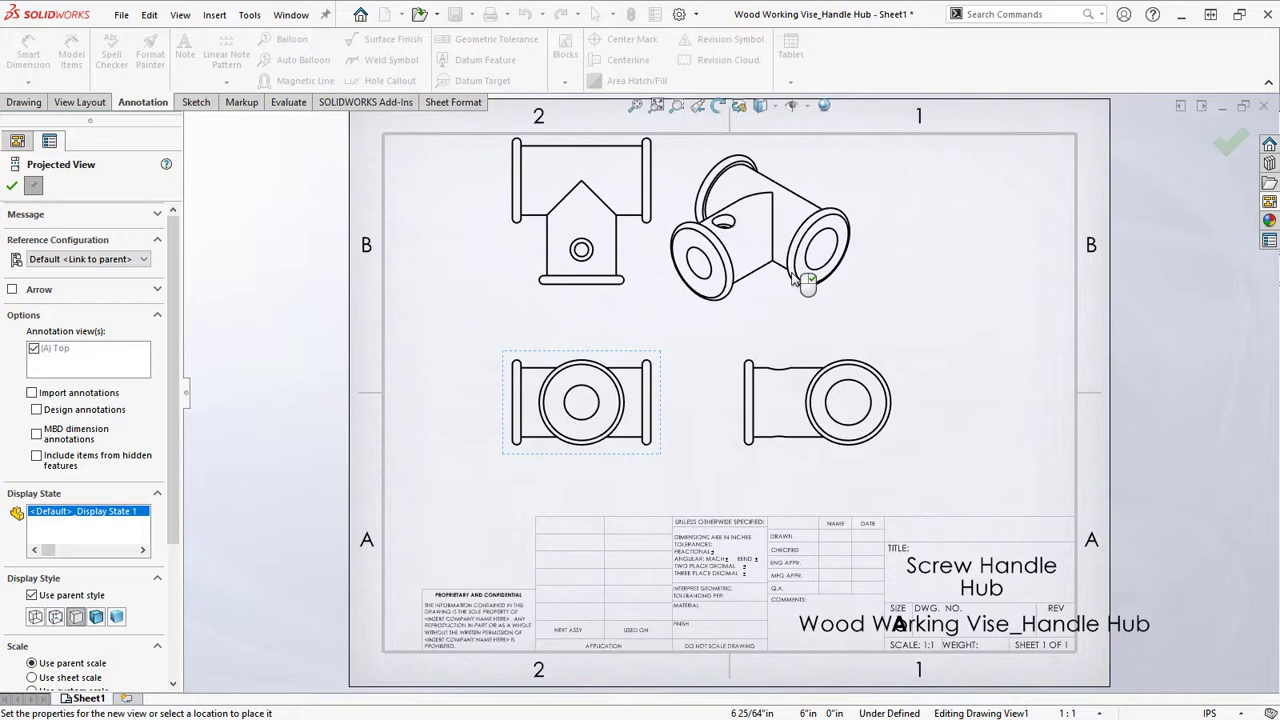
key(Escape)
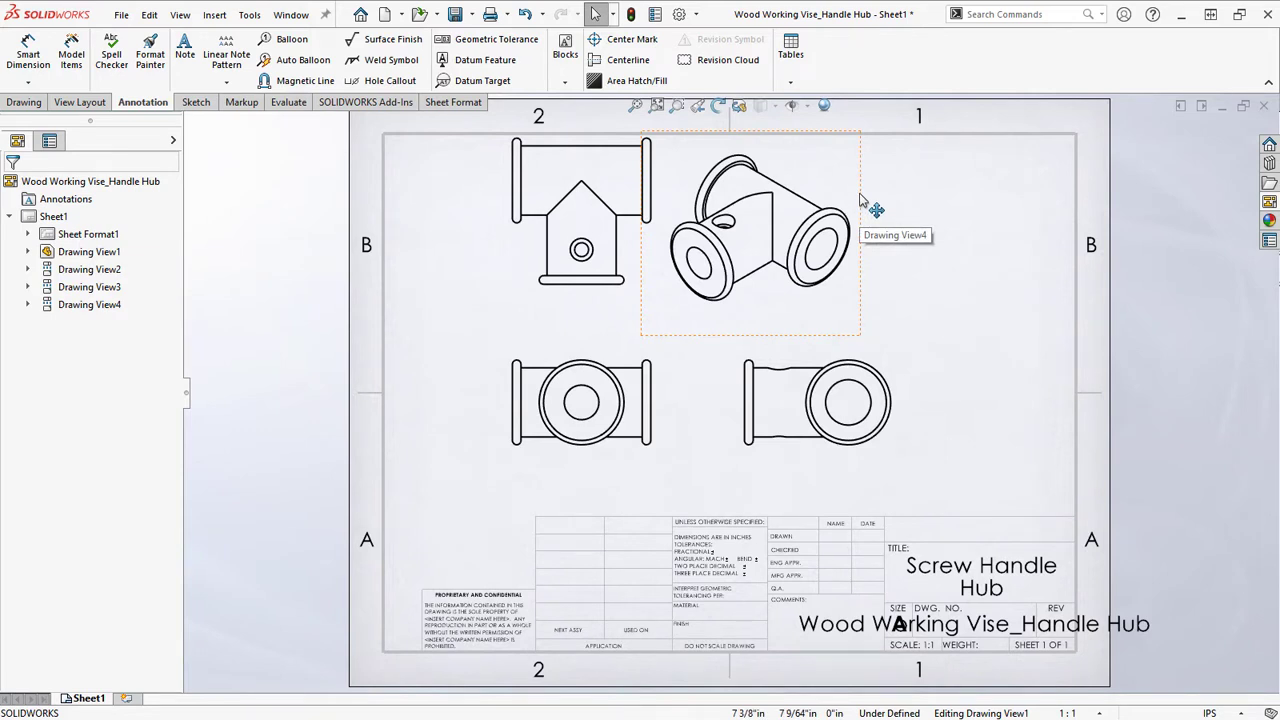
Move the isometric view to the sheet's upper-right corner and adjust the spacing of the three orthographic views
mouse_move(860, 200)
mouse_down()
mouse_move(974, 263)
mouse_move(1062, 194)
mouse_up()
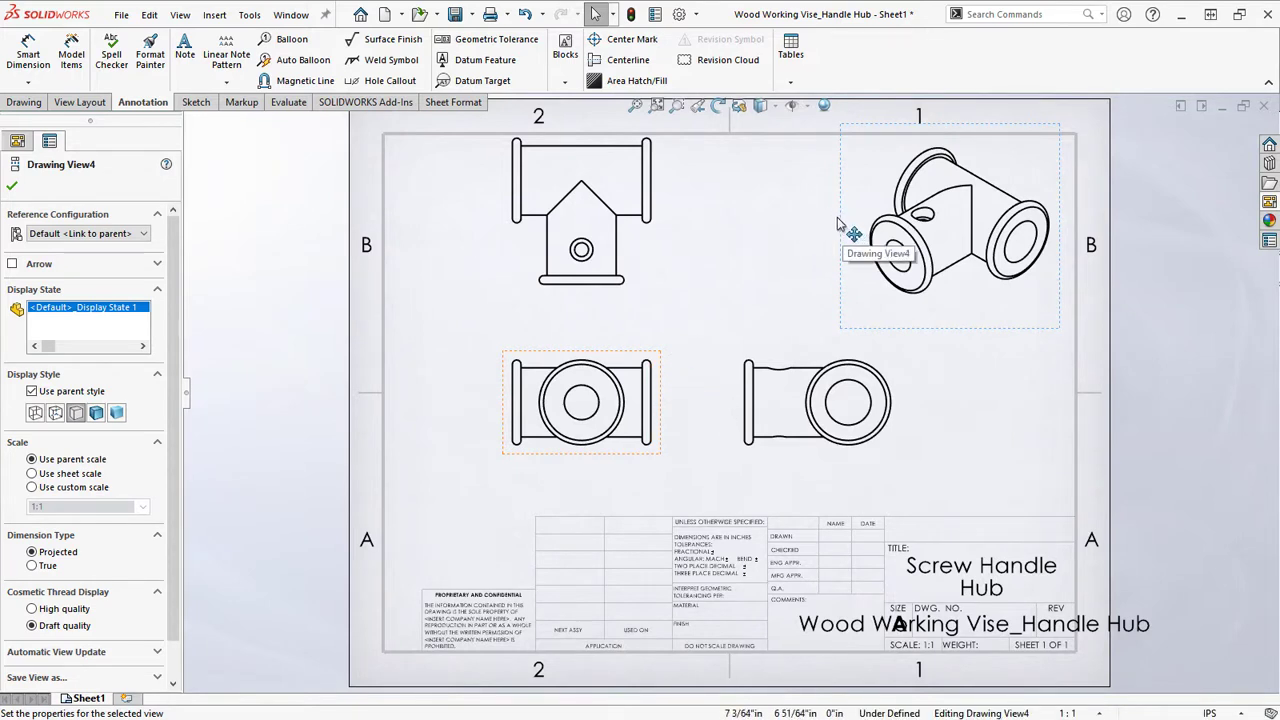
mouse_move(843, 228)
mouse_down()
mouse_move(646, 240)
mouse_move(741, 243)
mouse_move(852, 224)
mouse_up()
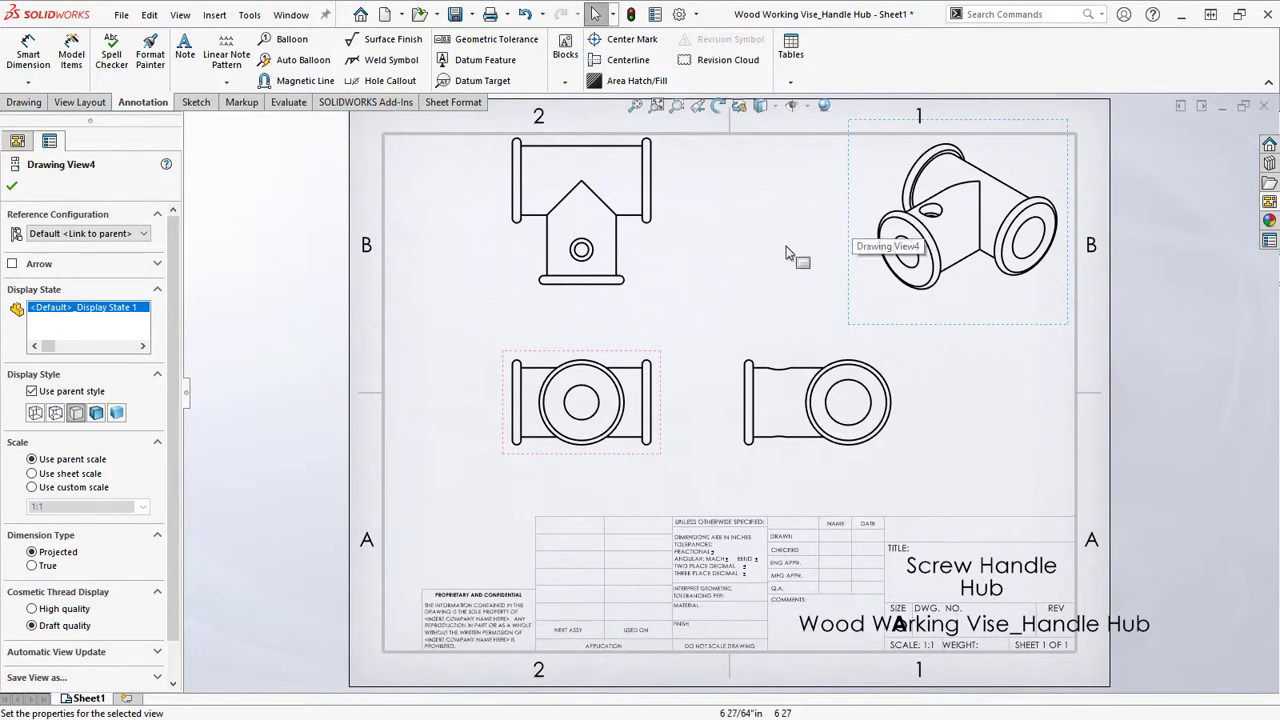
mouse_move(663, 250)
mouse_down()
mouse_move(664, 294)
mouse_move(657, 223)
mouse_move(648, 276)
mouse_move(653, 258)
mouse_move(684, 251)
mouse_move(650, 310)
mouse_move(634, 290)
mouse_move(660, 258)
mouse_up()
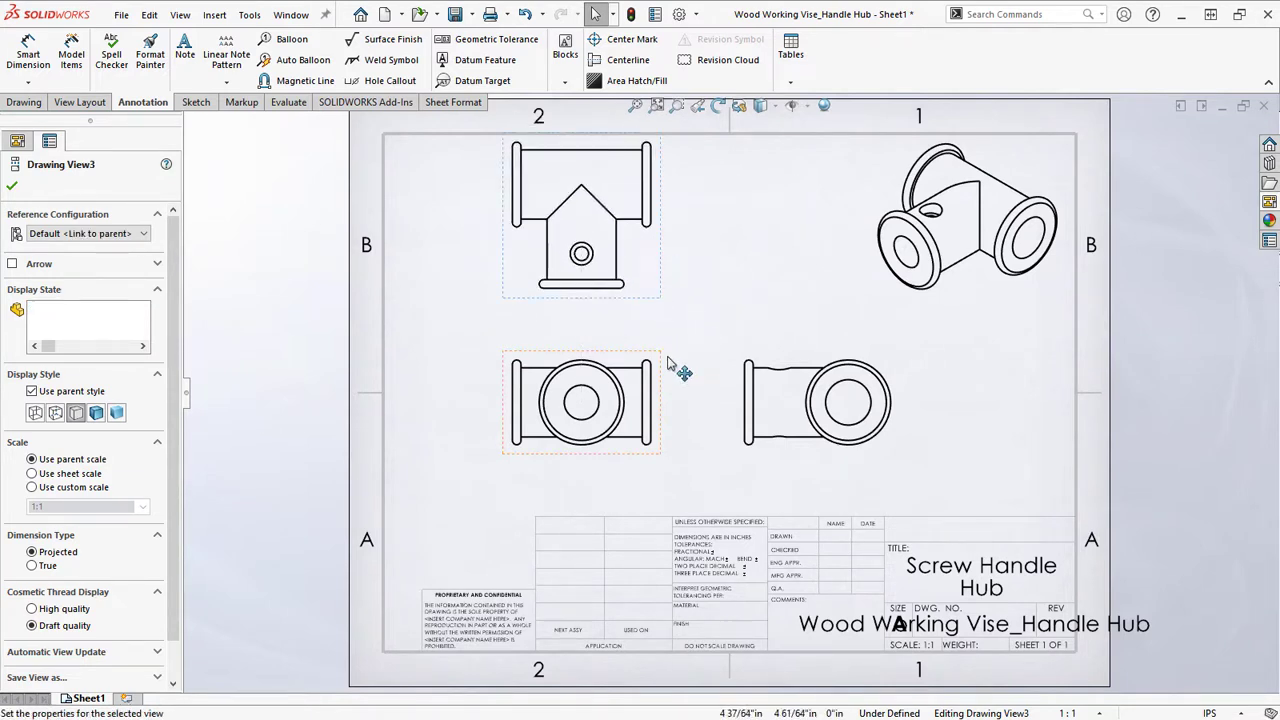
drag(661, 400, 664, 413)
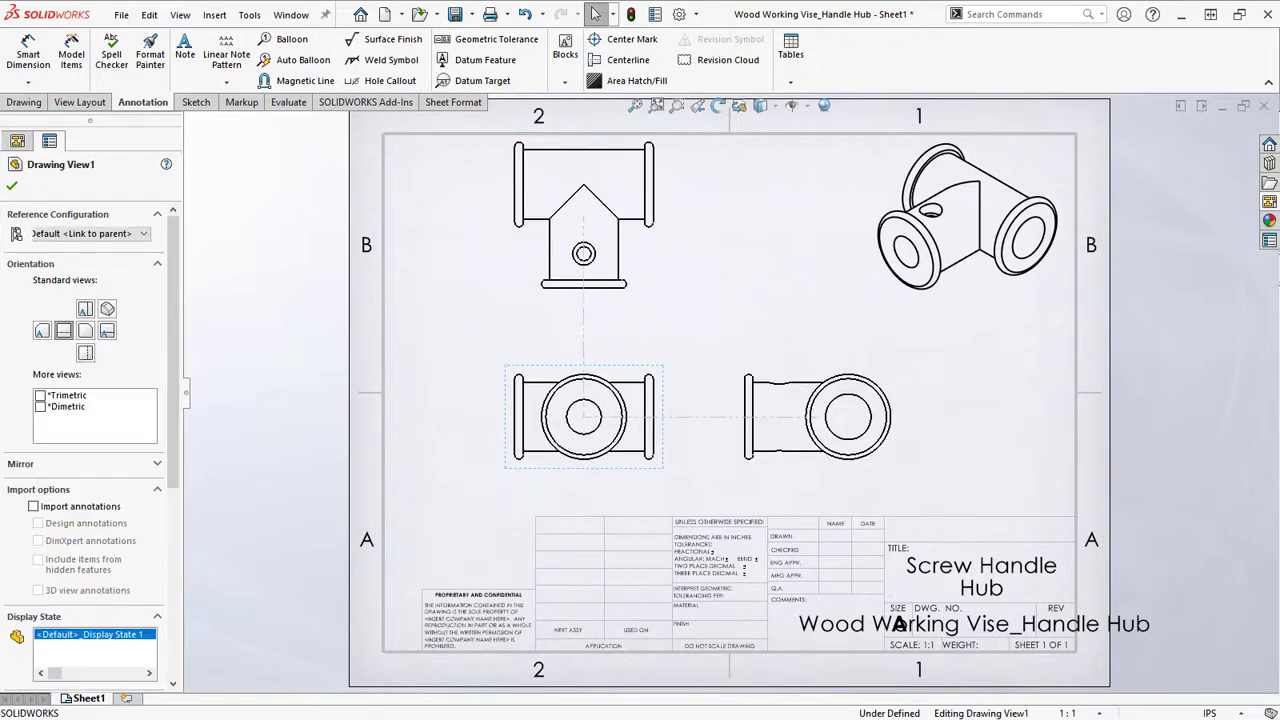
drag(661, 261, 661, 279)
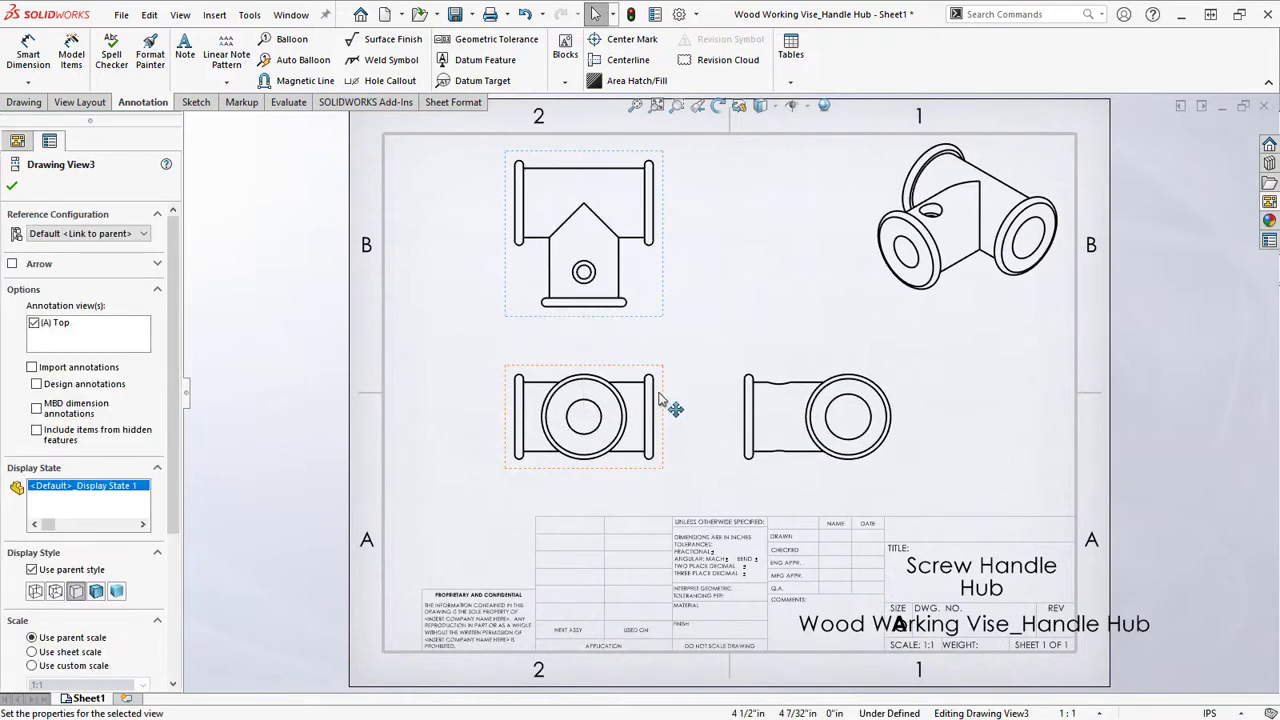
click(740, 400)
mouse_move(738, 378)
mouse_down()
mouse_move(726, 377)
mouse_move(754, 377)
mouse_move(731, 400)
mouse_move(716, 393)
mouse_up()
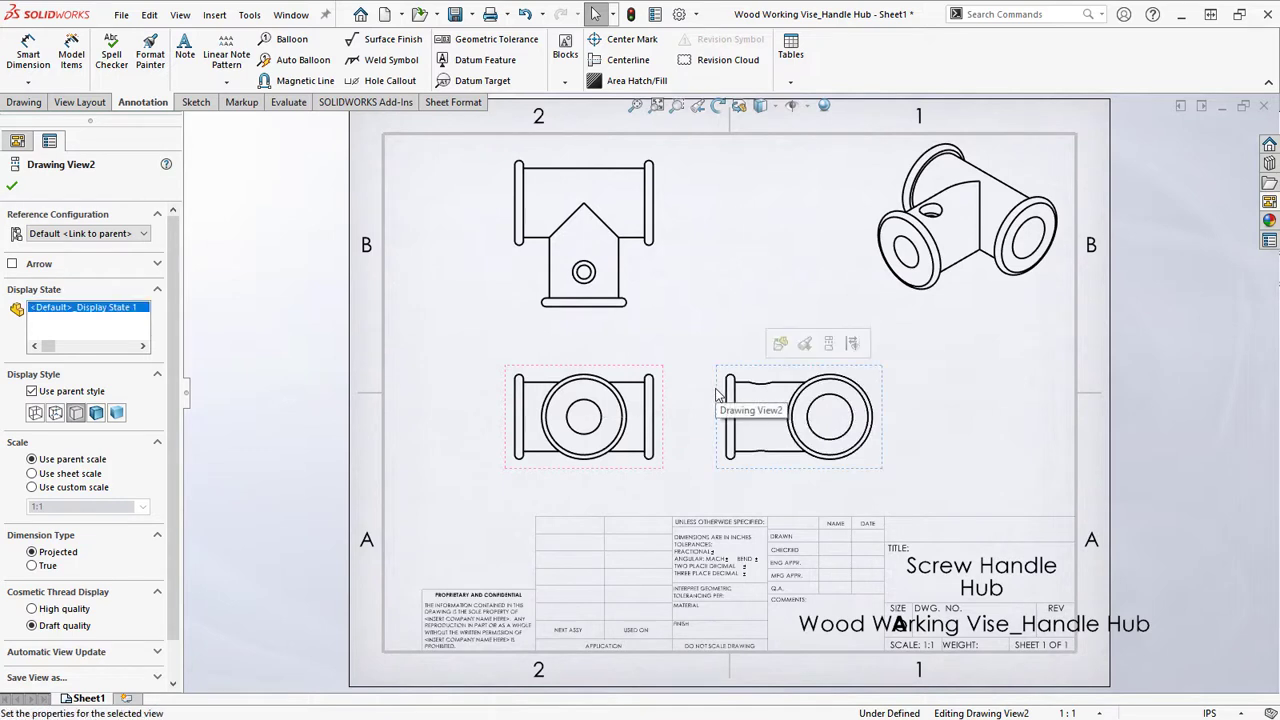
Break the alignment of the projected side view and move it up out of line with its parent view
right_click(716, 393)
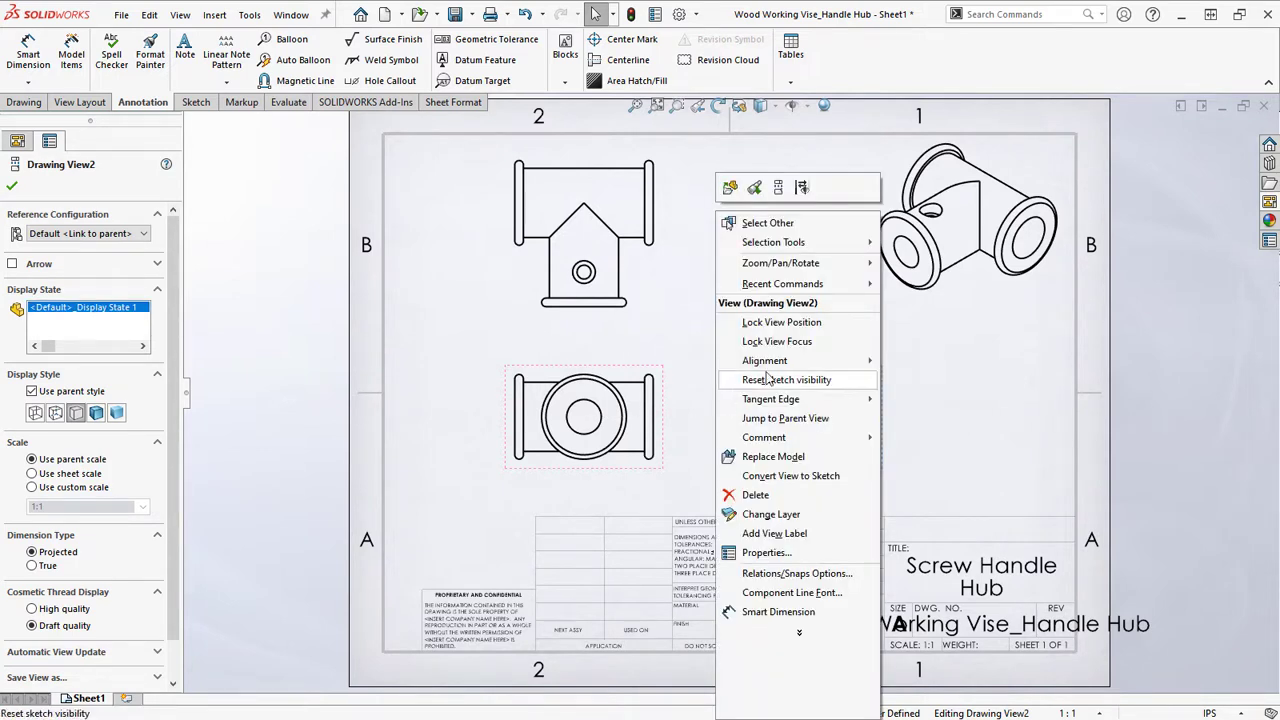
mouse_move(785, 364)
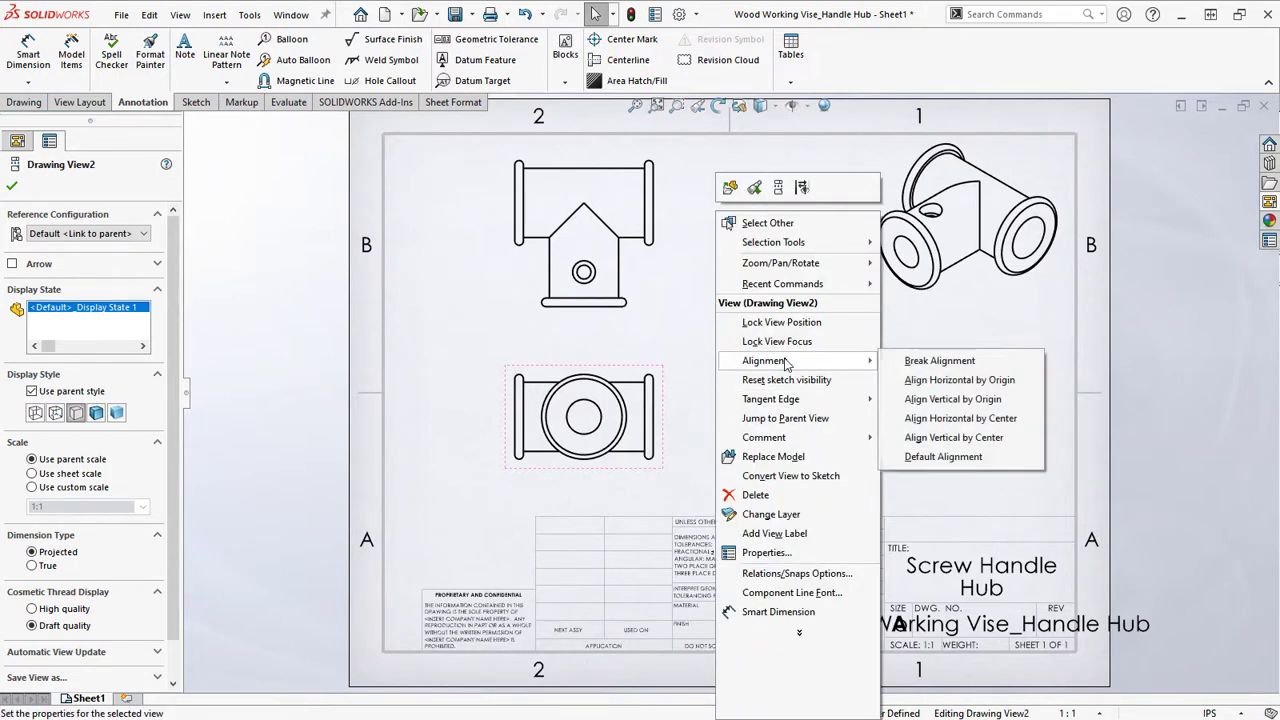
click(945, 362)
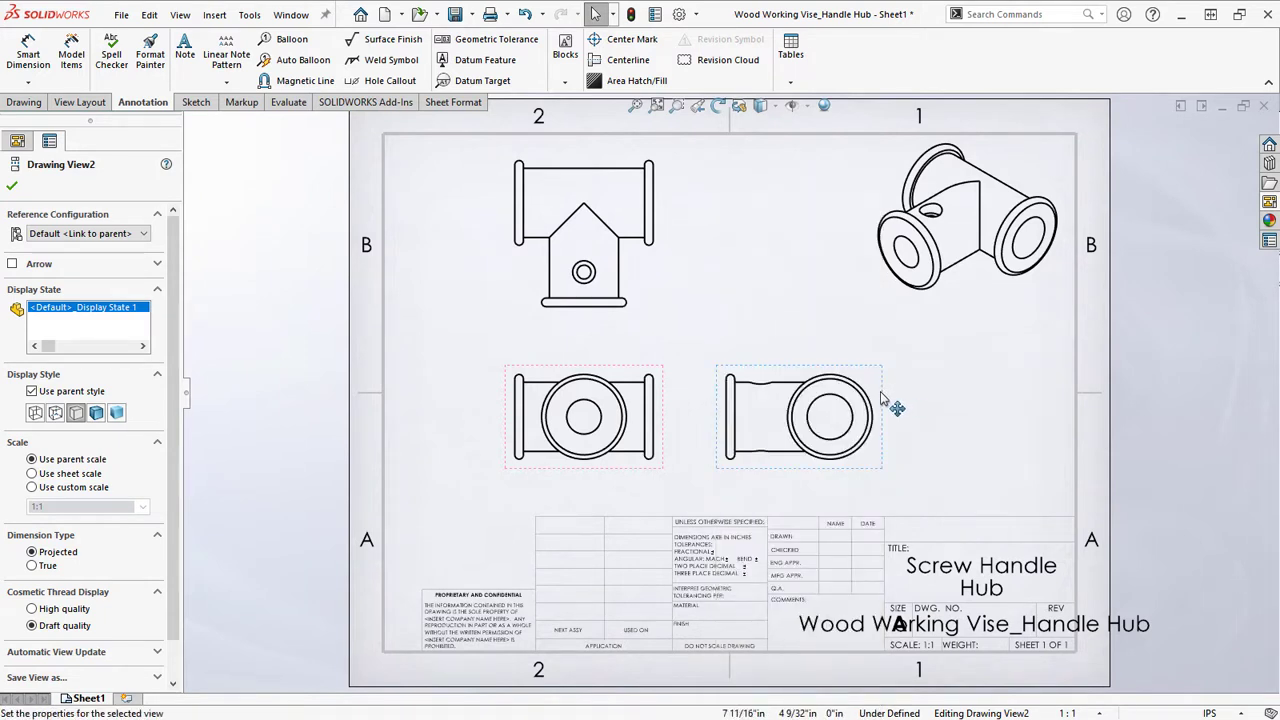
mouse_move(894, 408)
mouse_down()
mouse_move(990, 388)
mouse_move(970, 317)
mouse_move(953, 438)
mouse_move(905, 350)
mouse_up()
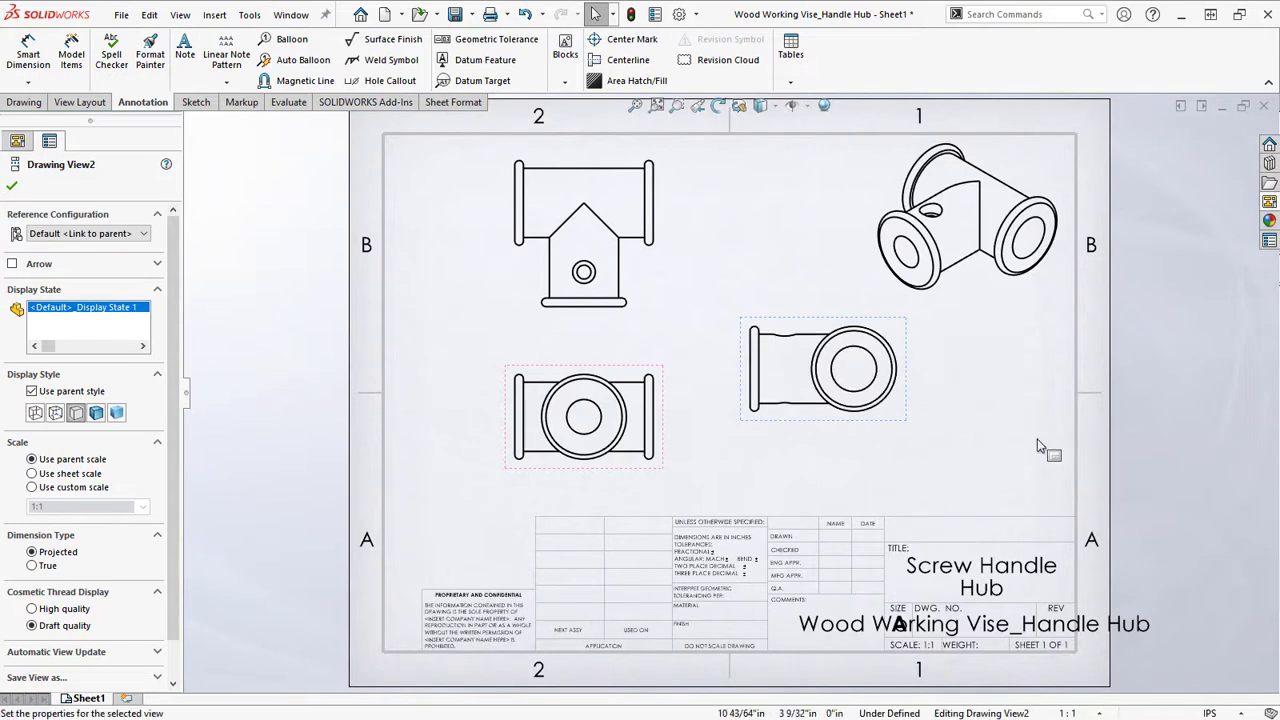
Restore the default alignment of the projected side view and shift it slightly farther from its parent view
right_click(912, 350)
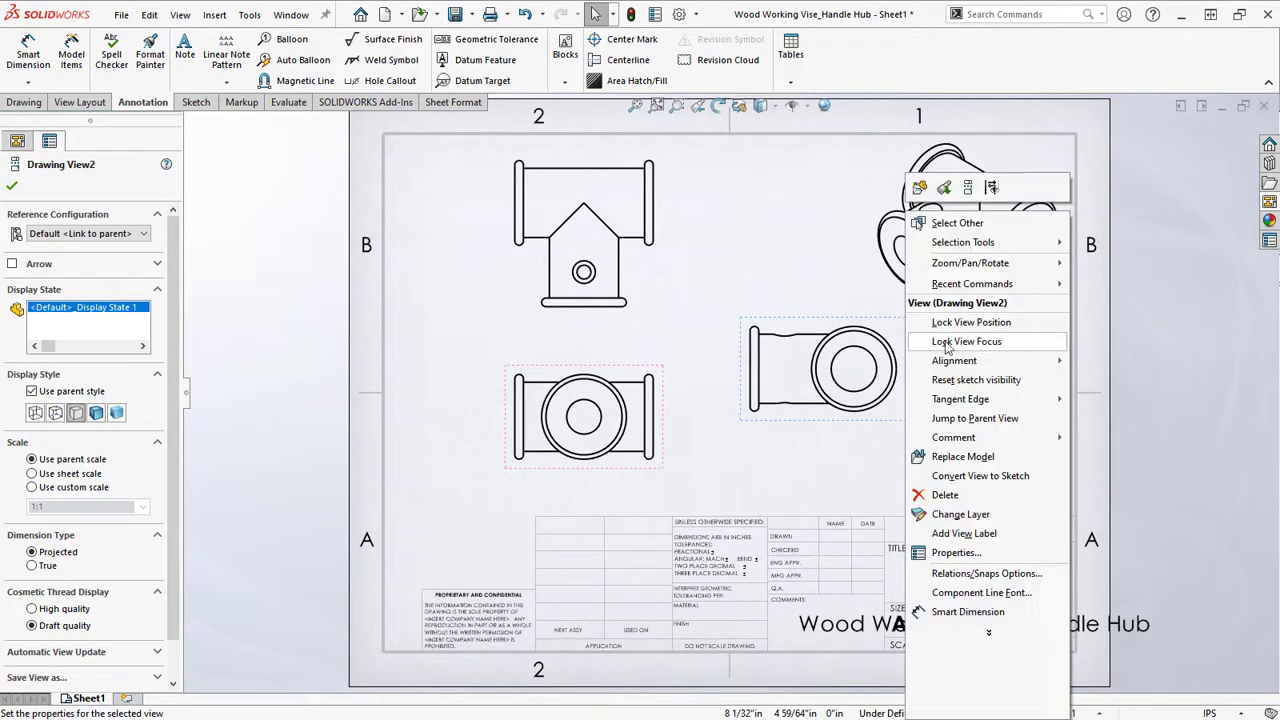
mouse_move(999, 362)
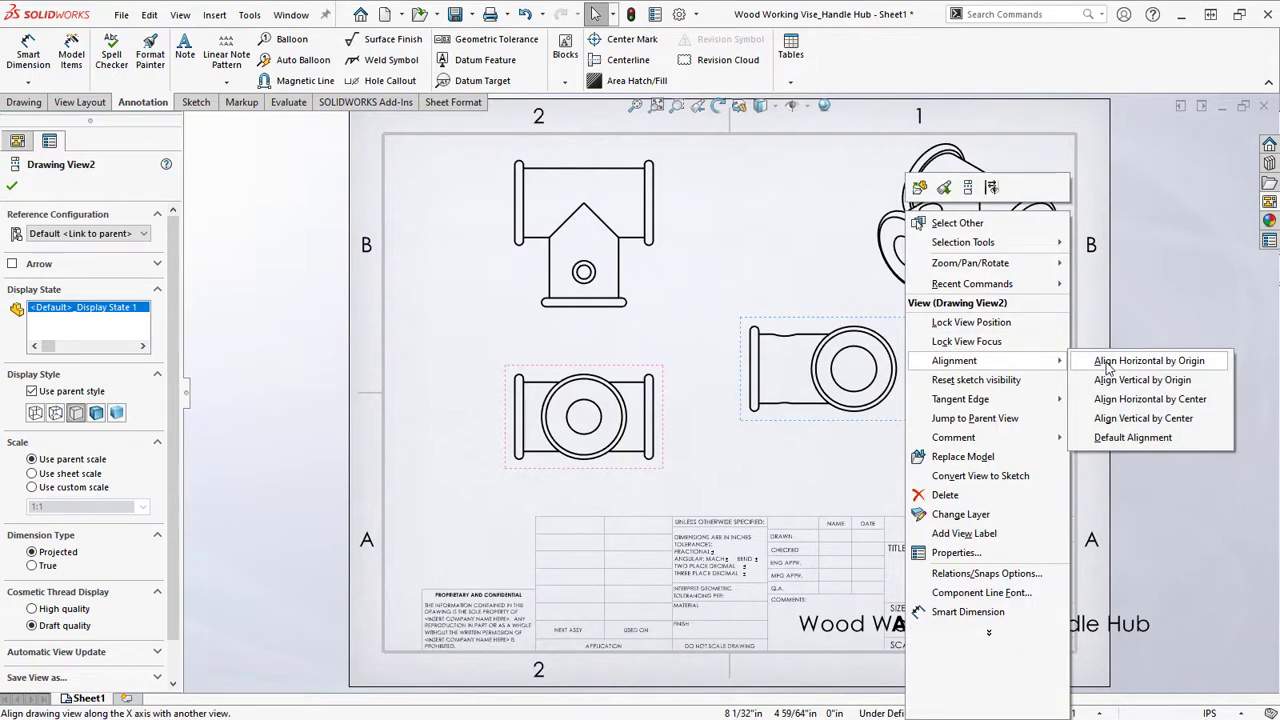
click(1136, 440)
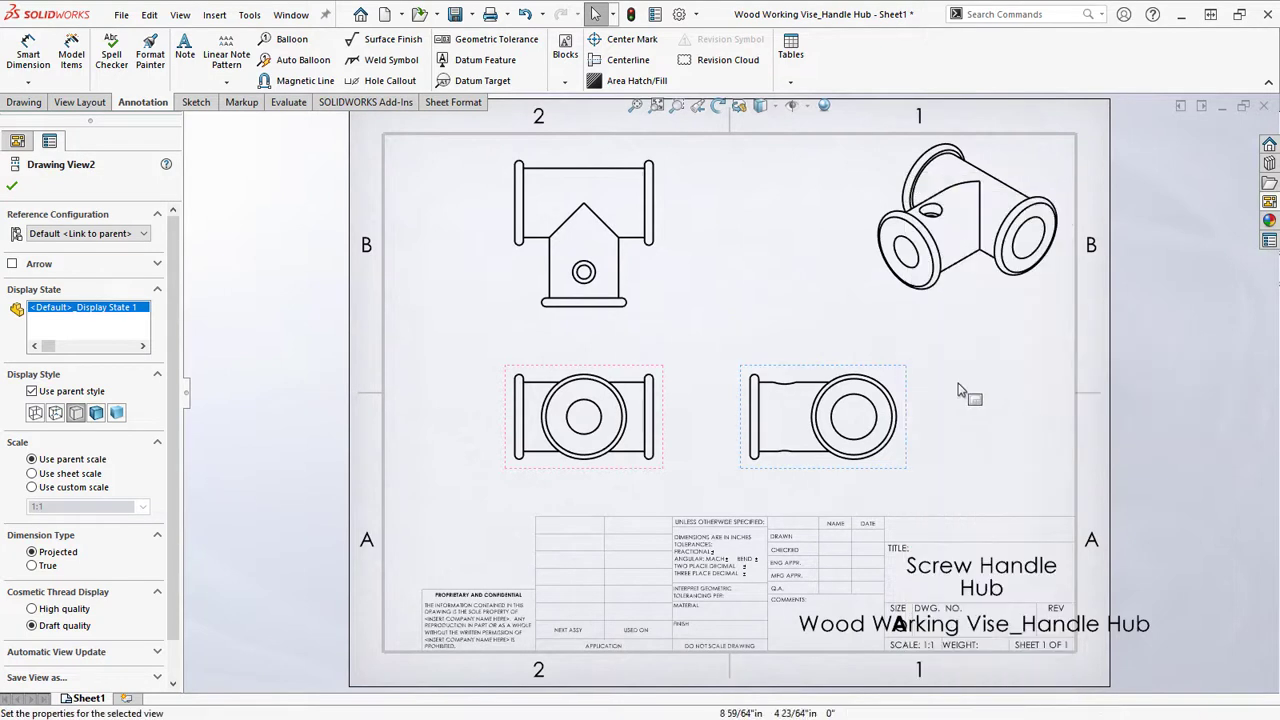
drag(922, 403, 914, 405)
click(717, 287)
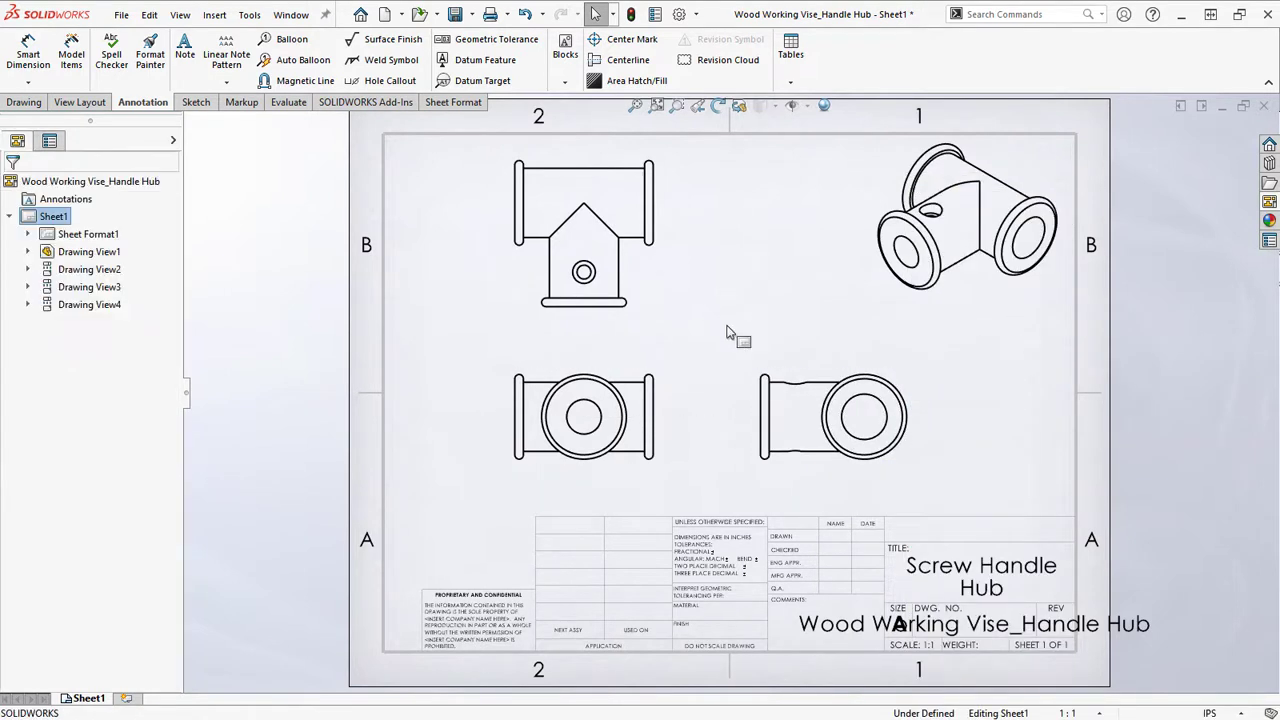
Give the parent drawing view below the T-shaped view a custom scale of 1:2
click(660, 405)
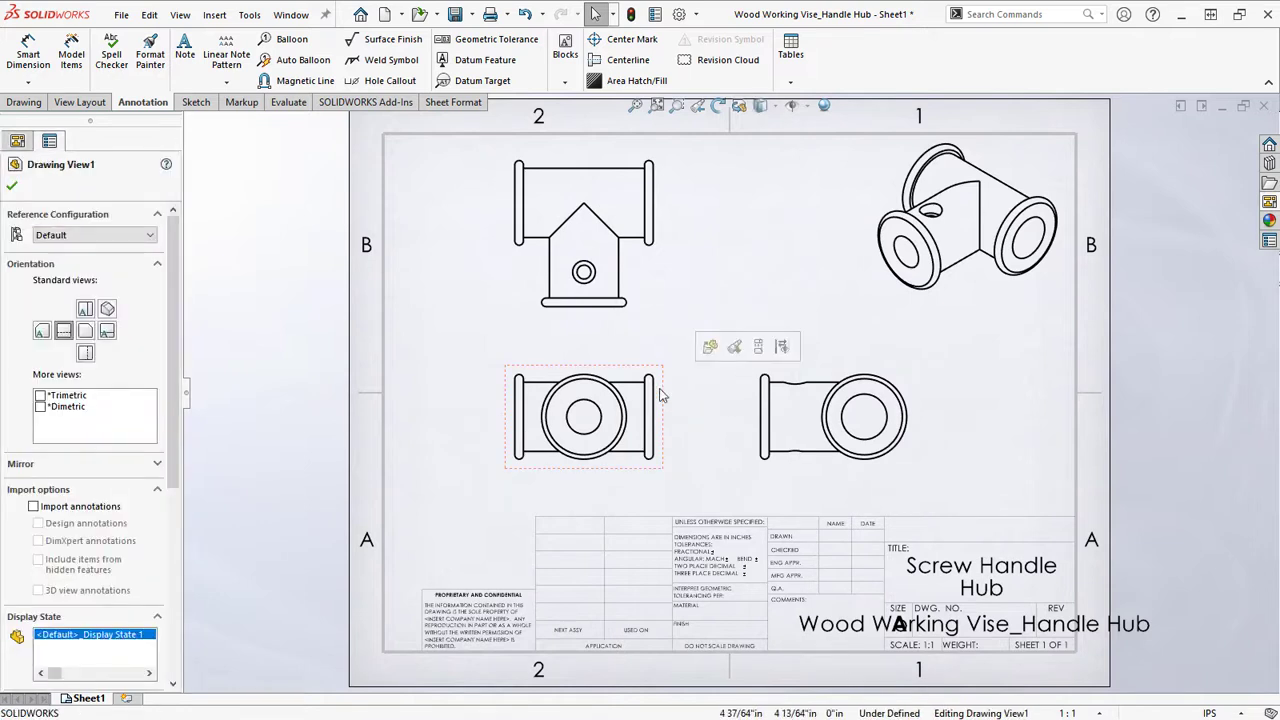
scroll(172, 320, down, 2)
drag(172, 320, 176, 492)
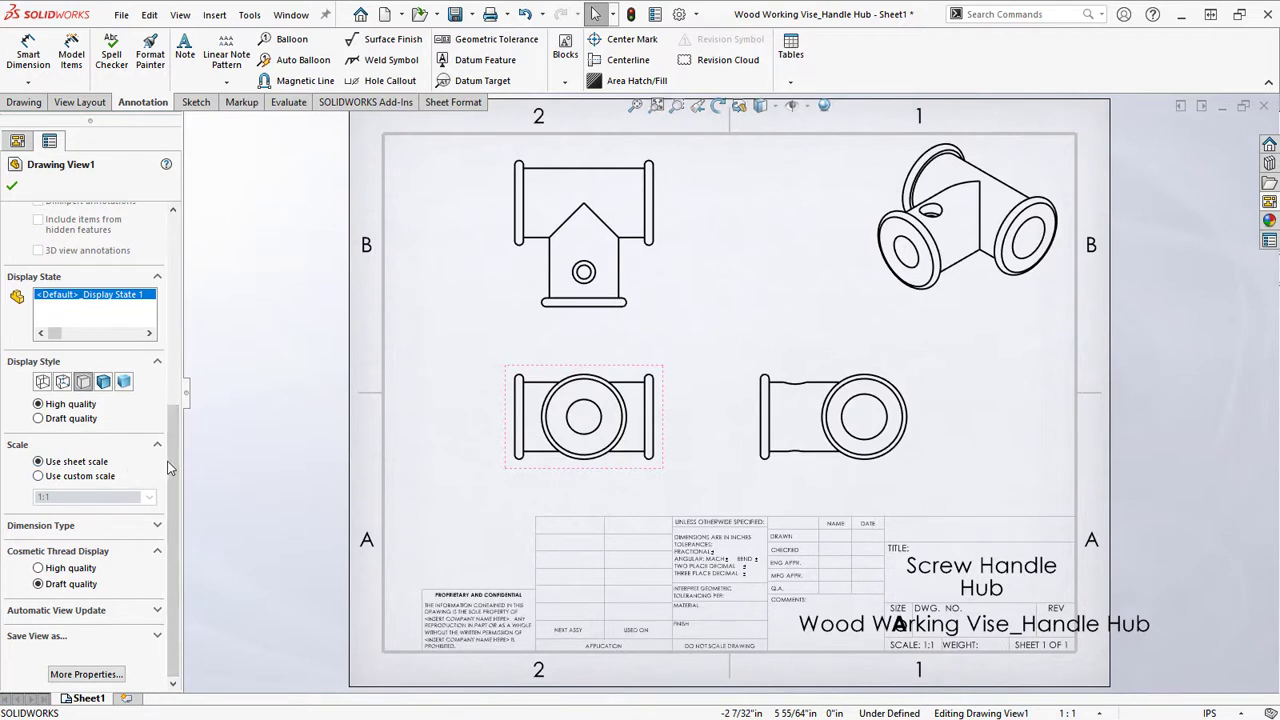
click(39, 478)
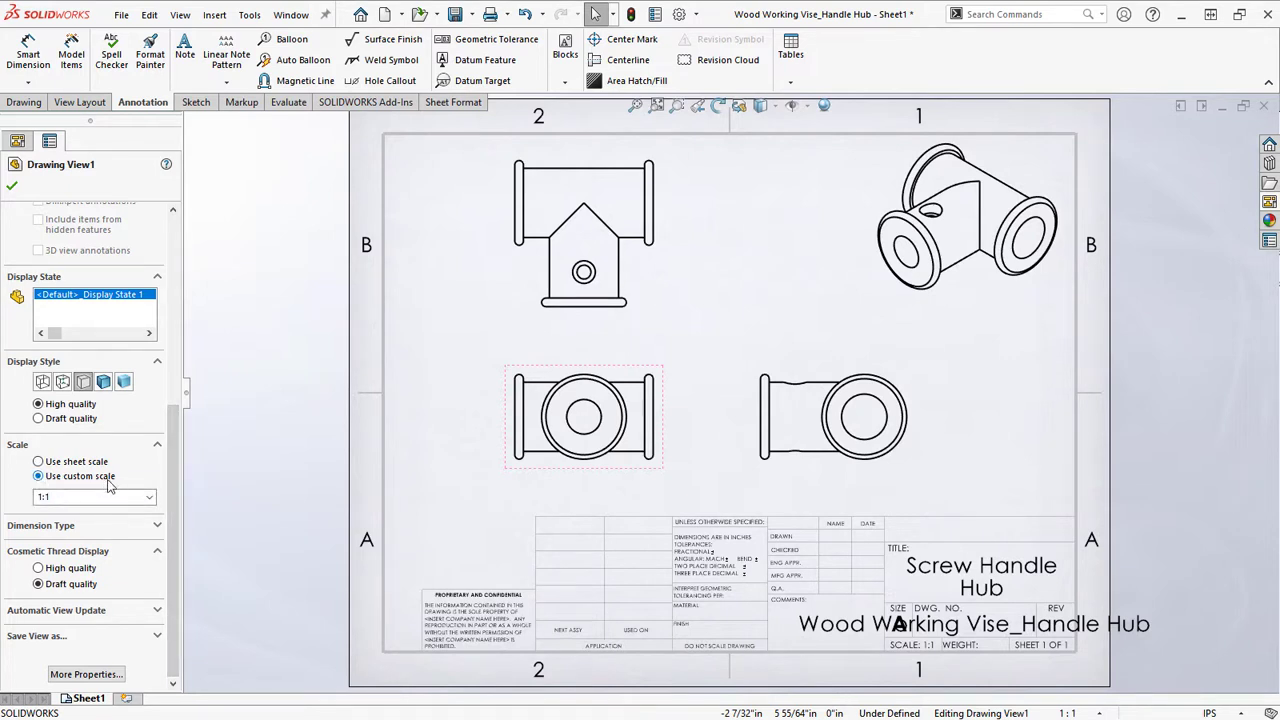
click(140, 497)
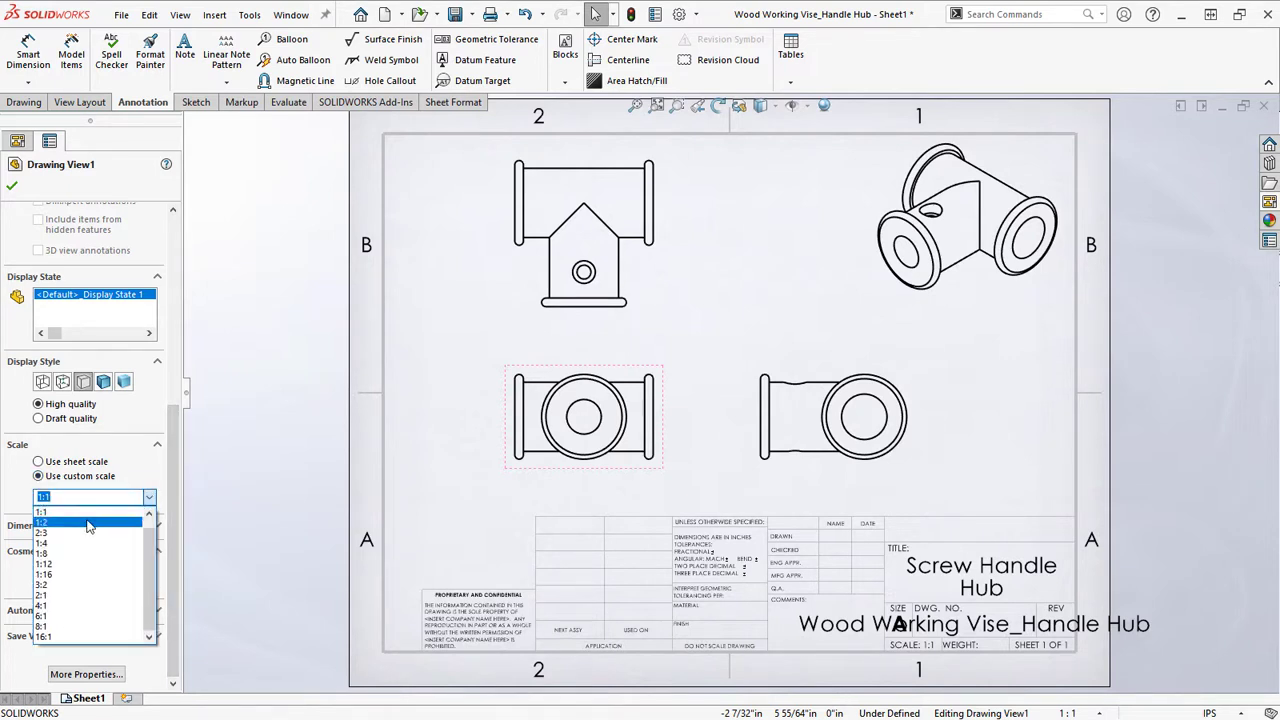
click(88, 523)
Set the custom scale of the parent view below the T-shaped view to 1:1
click(146, 505)
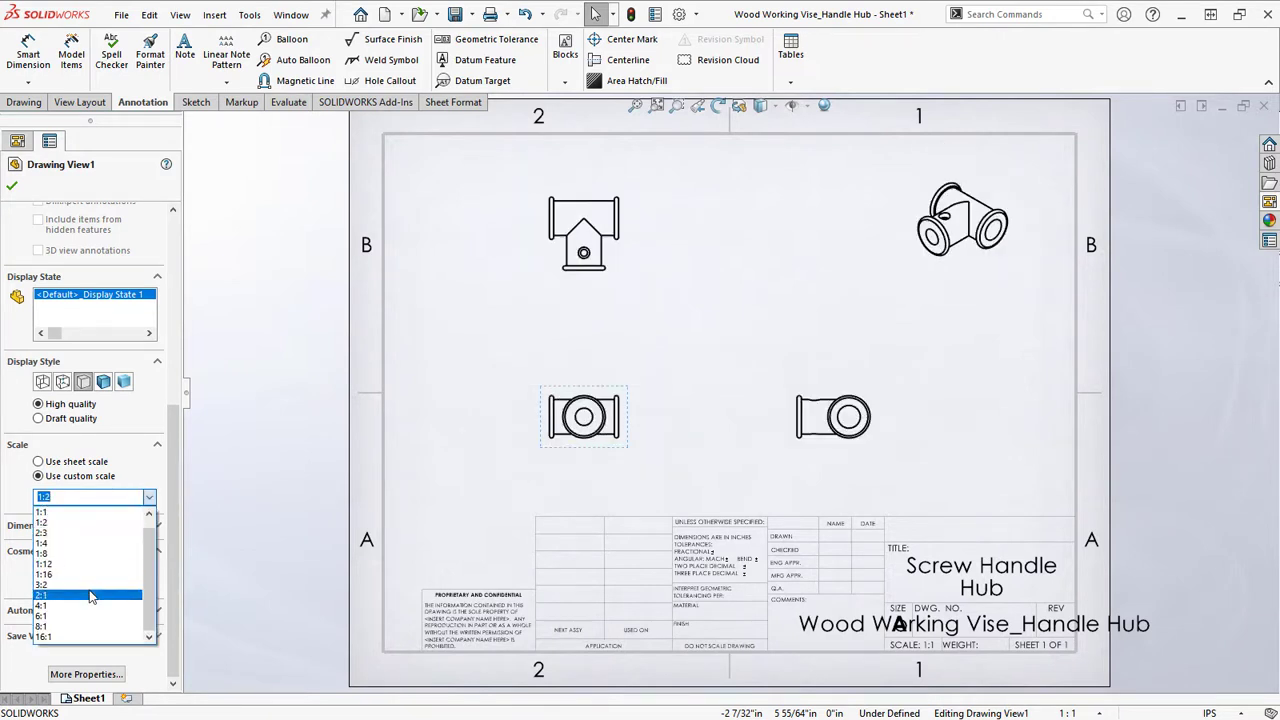
click(89, 594)
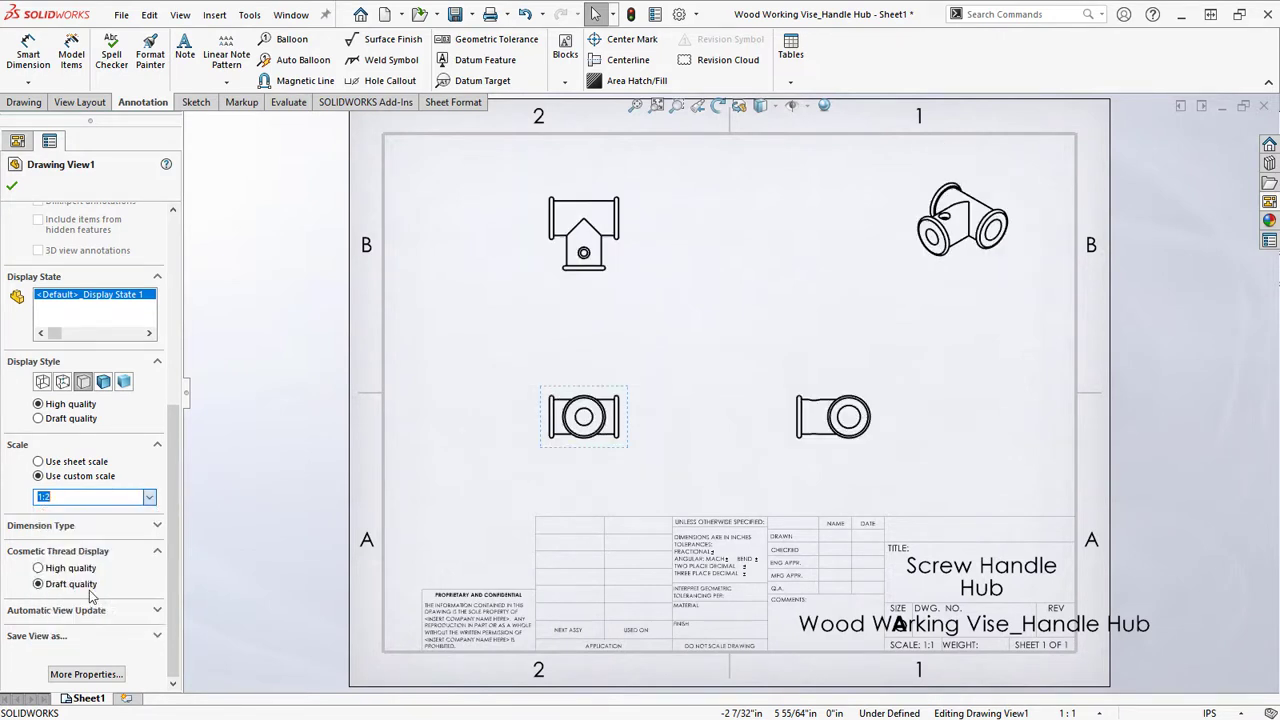
click(149, 498)
click(117, 512)
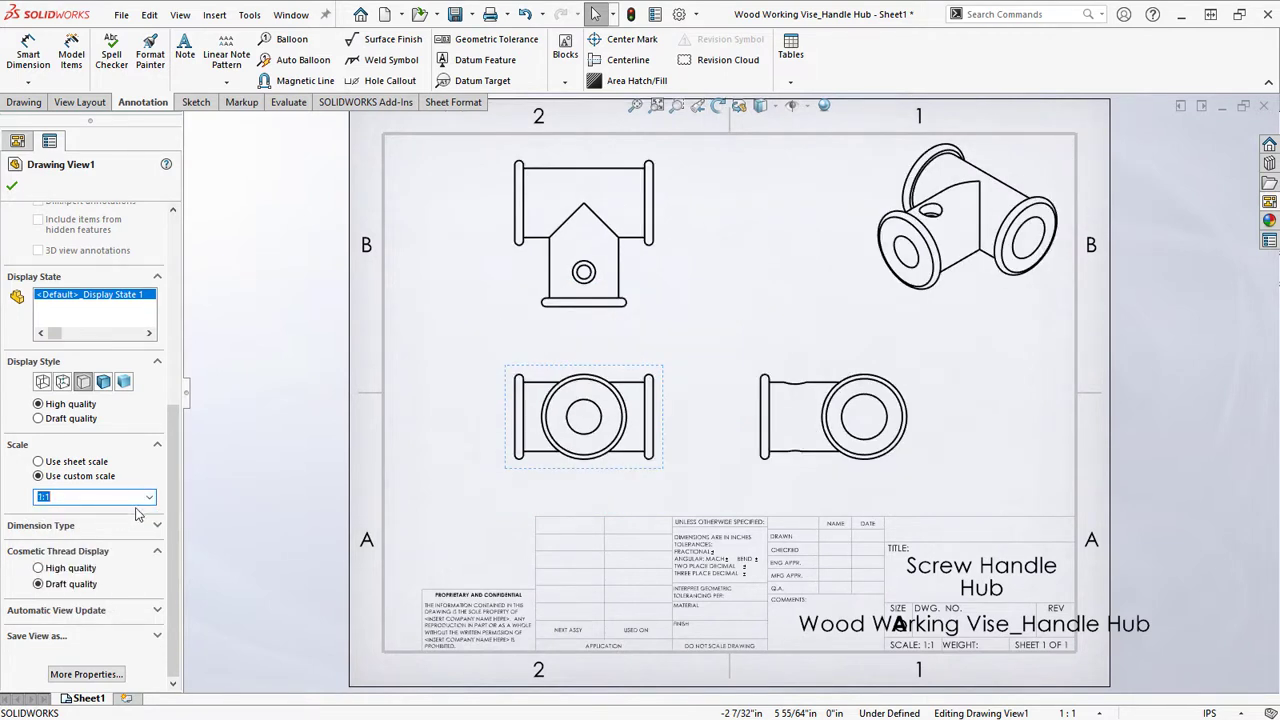
Try the Shaded With Edges and Hidden Lines Visible styles on the parent view and return it to Hidden Lines Removed
drag(168, 515, 177, 447)
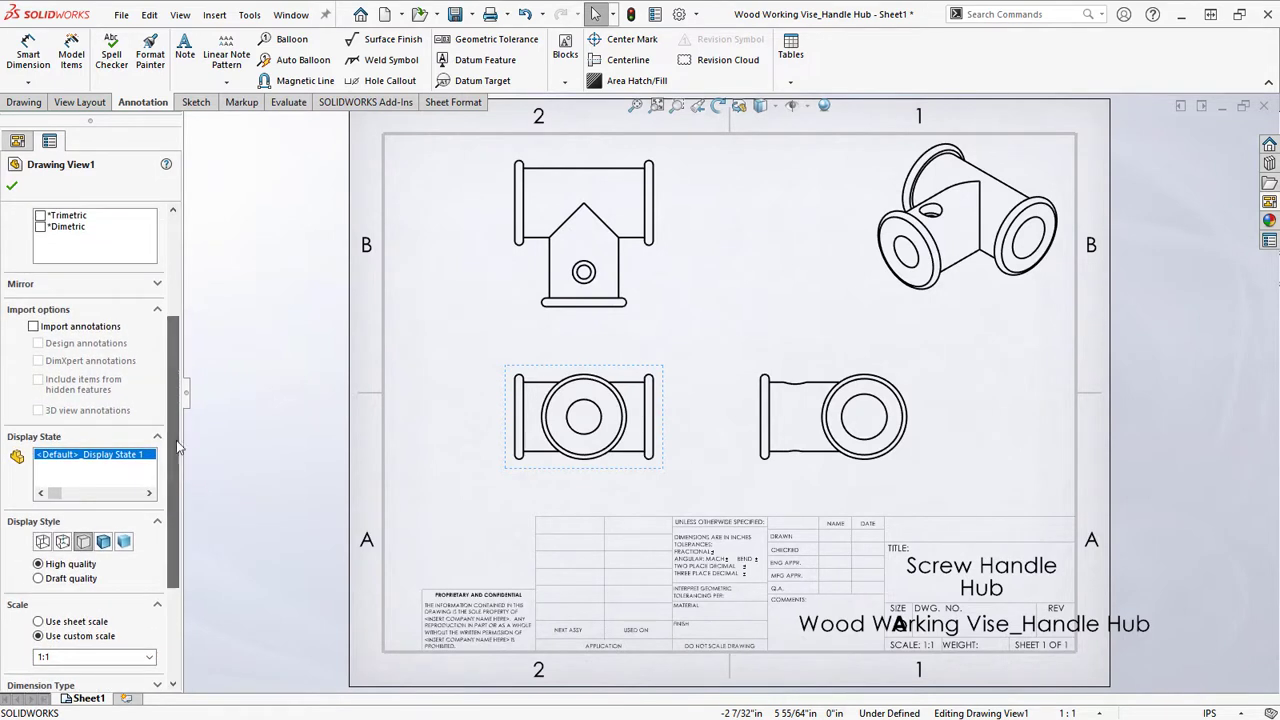
click(103, 542)
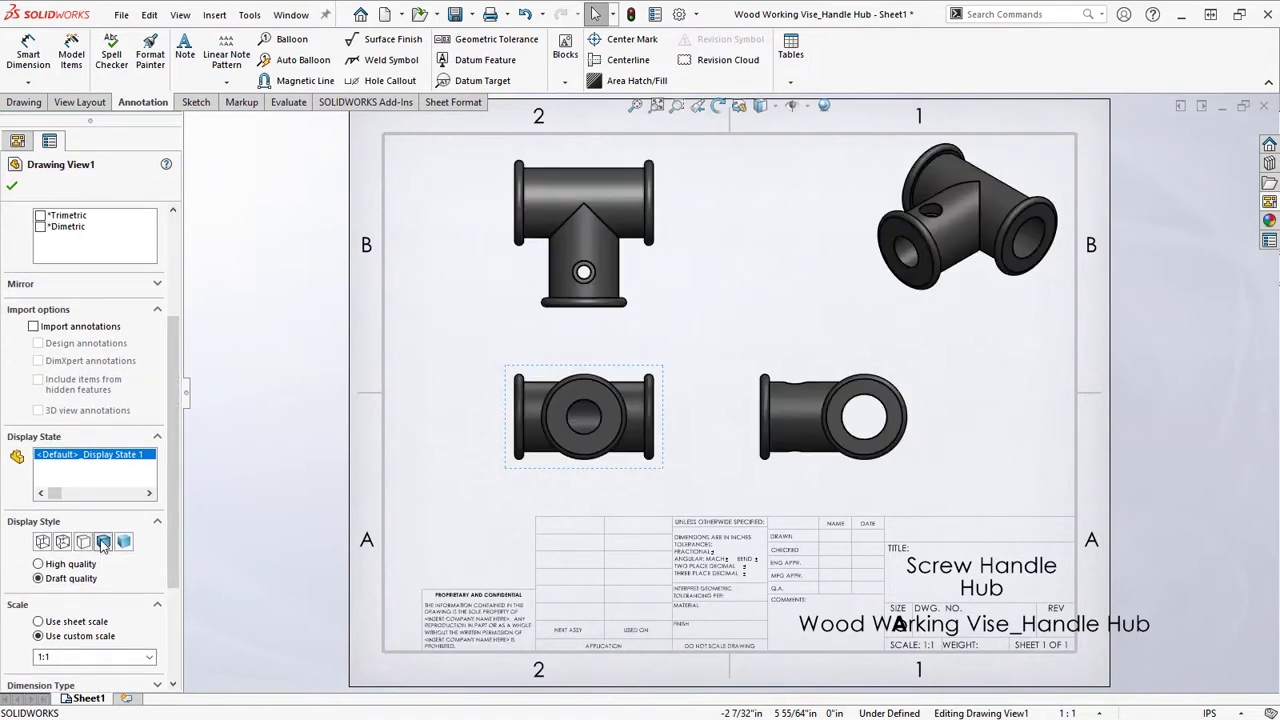
click(62, 542)
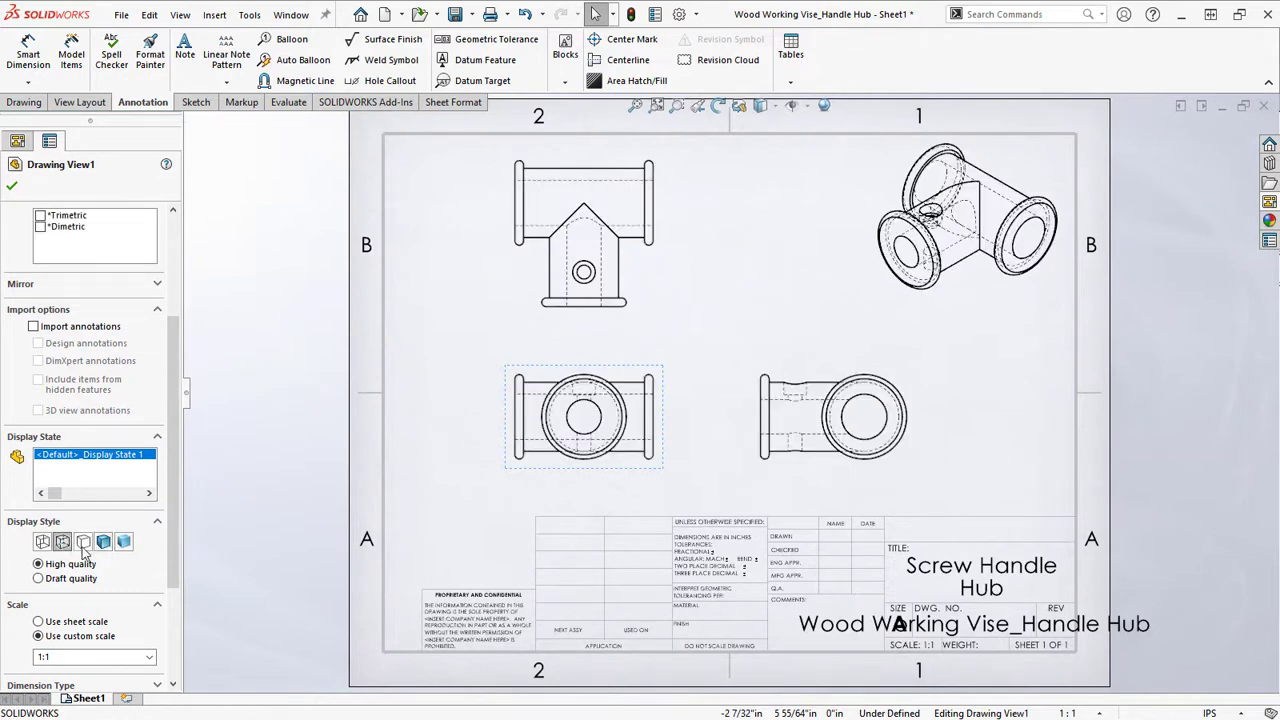
click(83, 542)
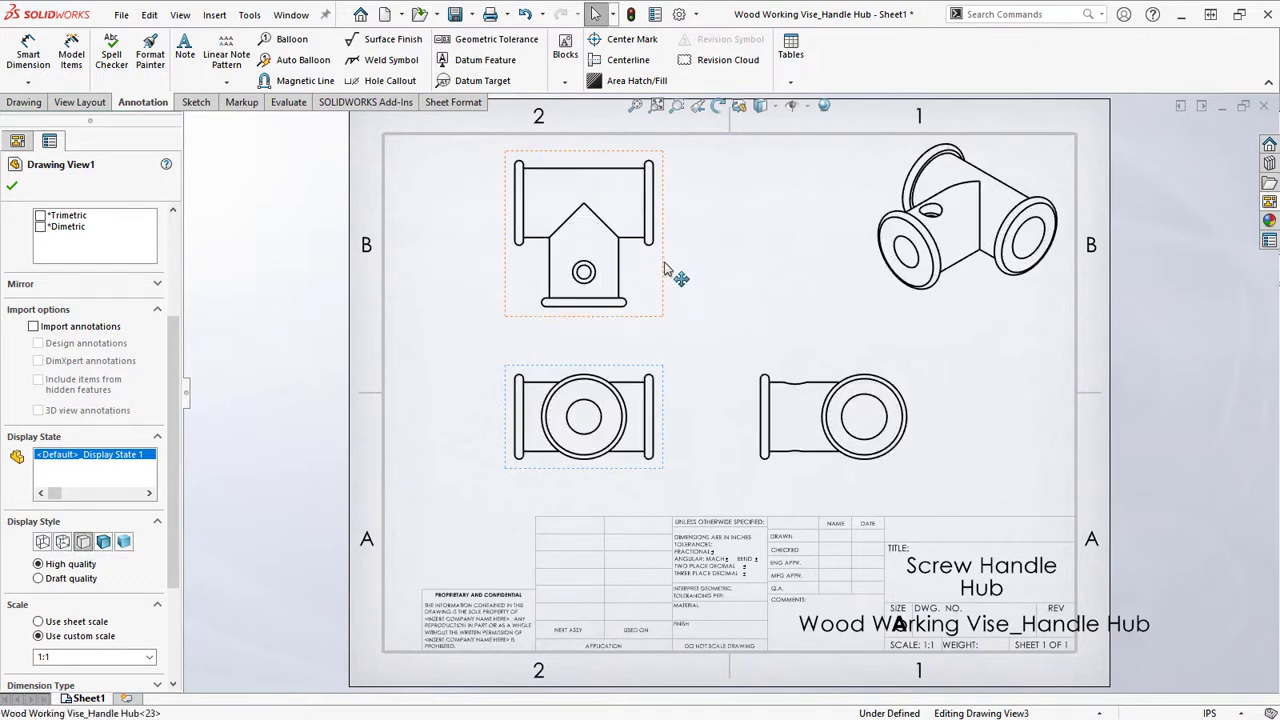
Try the Shaded With Edges and Hidden Lines Visible styles on the T-shaped view alone and return it to Hidden Lines Removed
click(664, 276)
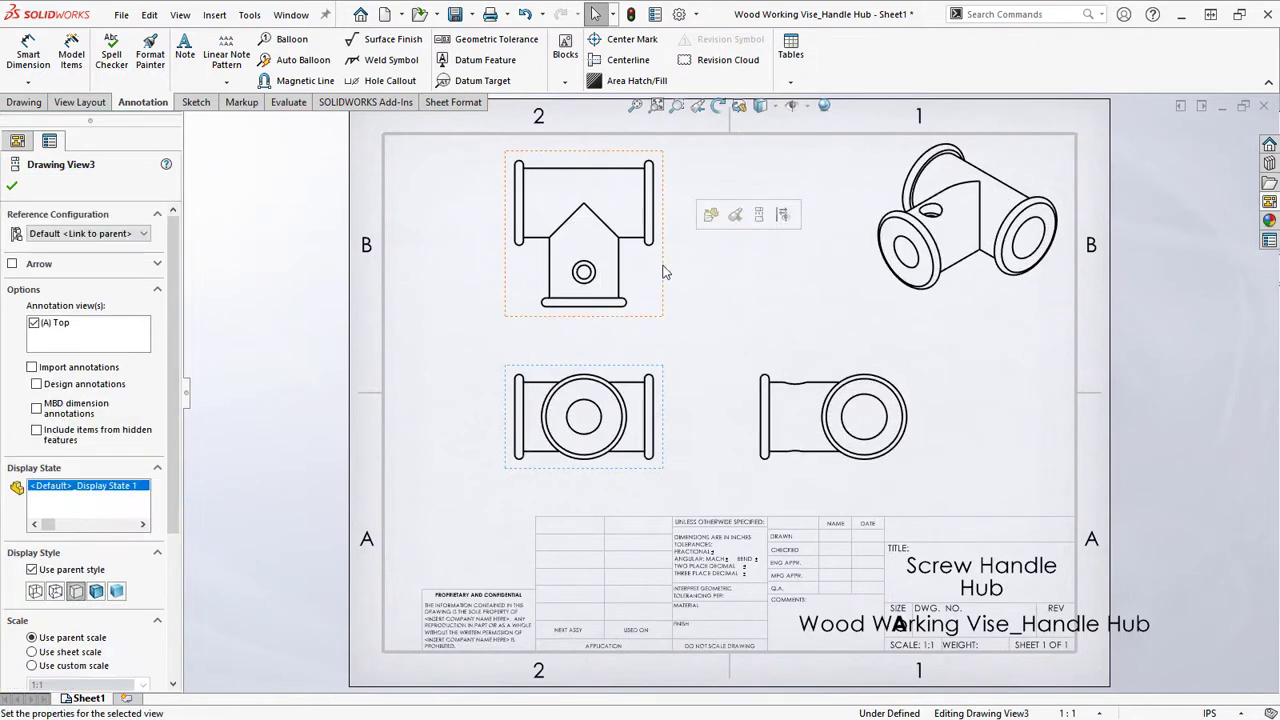
click(97, 592)
click(55, 591)
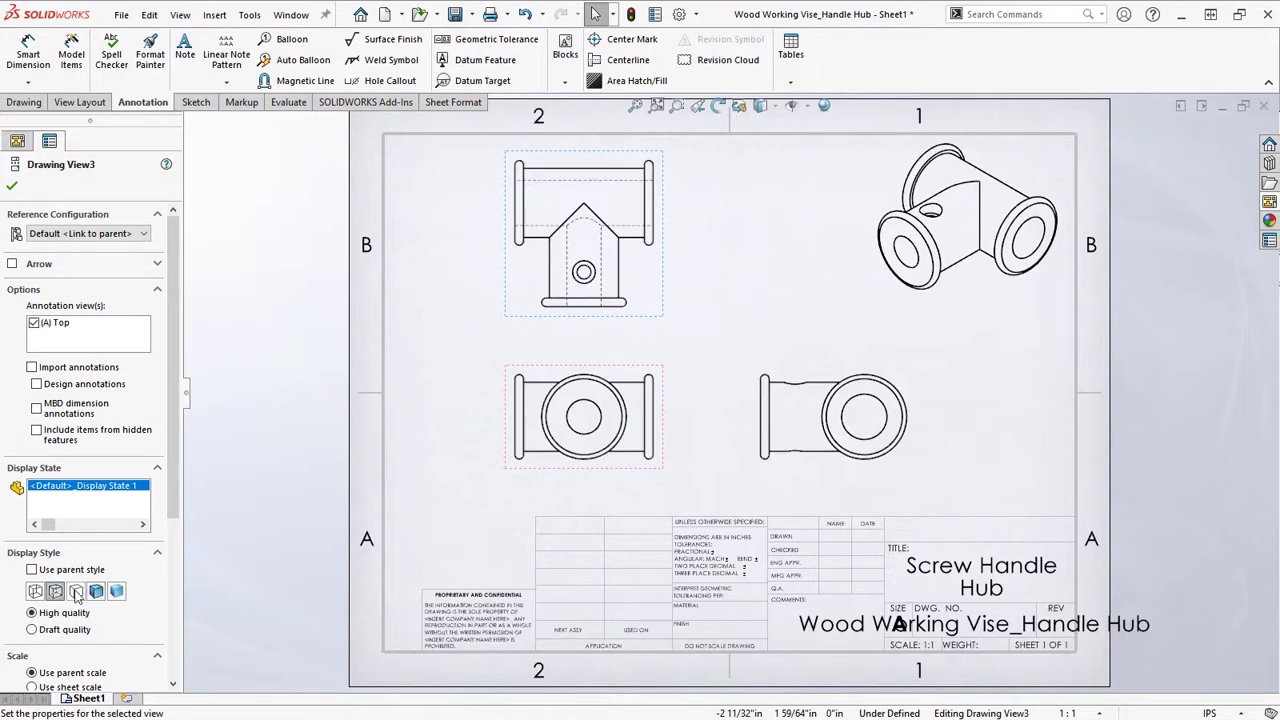
click(76, 592)
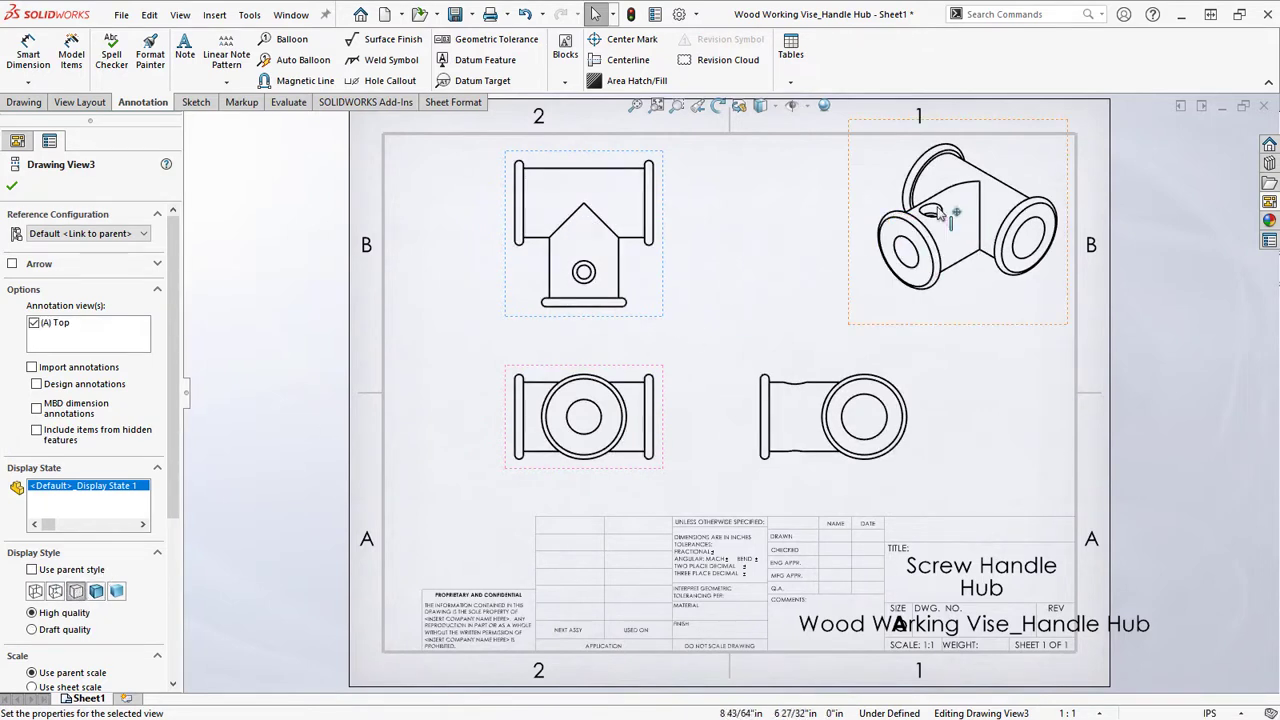
Display the isometric view as Shaded With Edges, and shift both it and the parent view slightly down the sheet
click(855, 199)
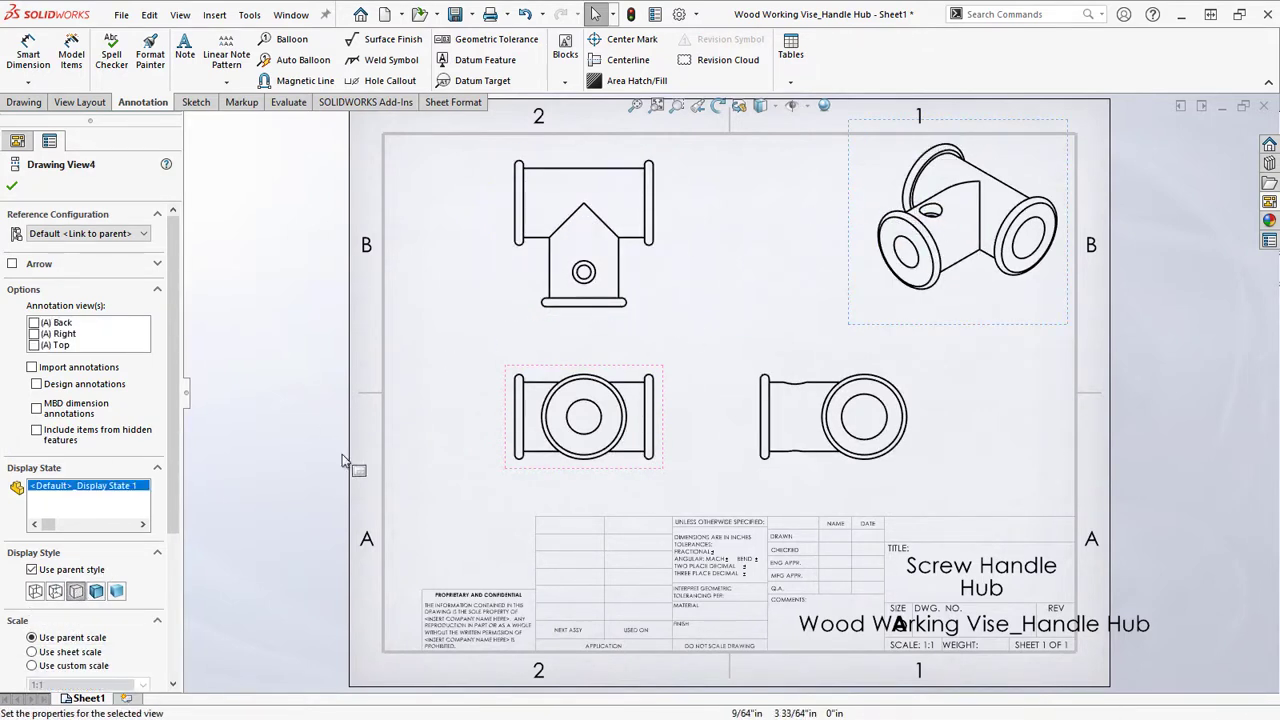
click(97, 592)
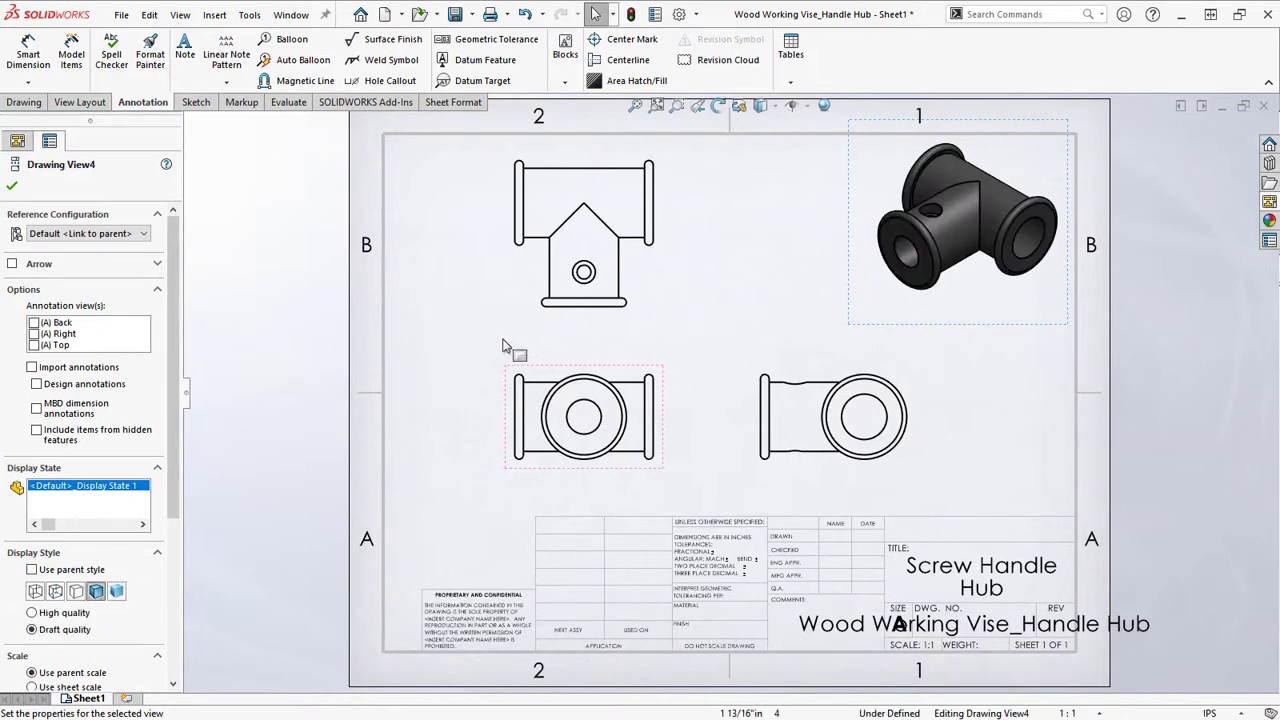
mouse_move(850, 220)
mouse_down()
mouse_move(846, 249)
mouse_move(839, 224)
mouse_up()
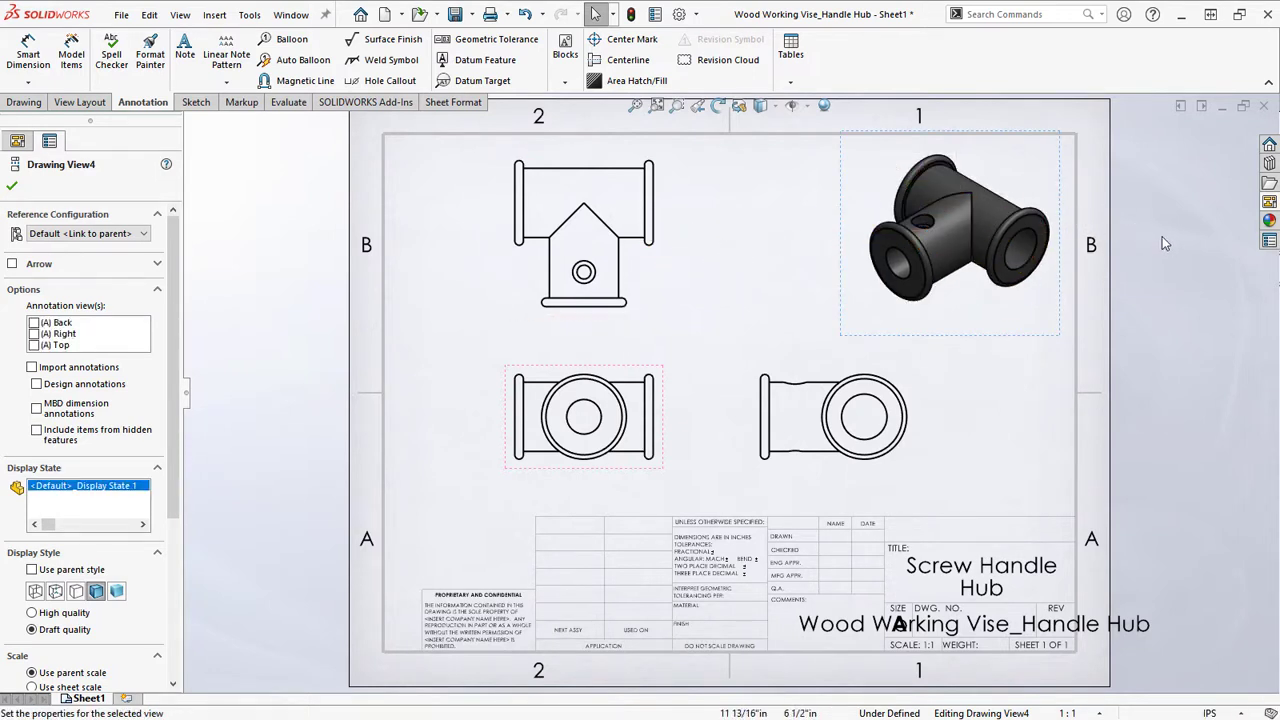
click(12, 186)
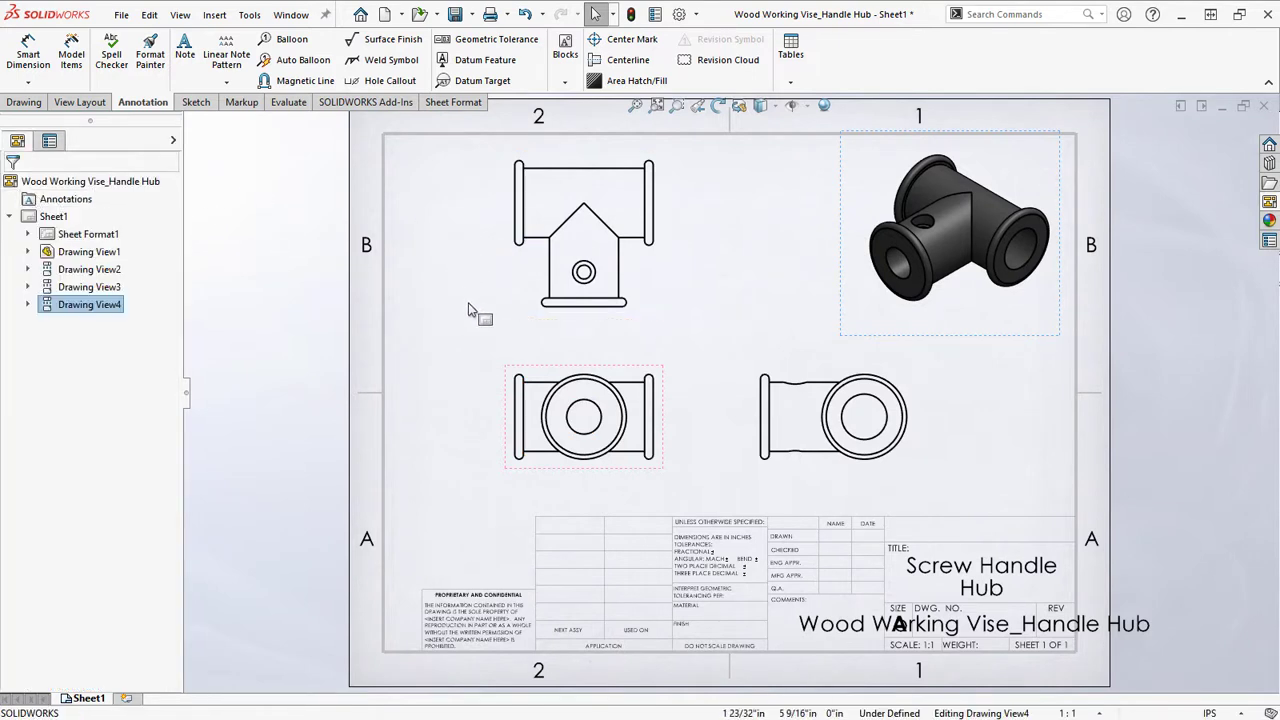
drag(514, 394, 508, 404)
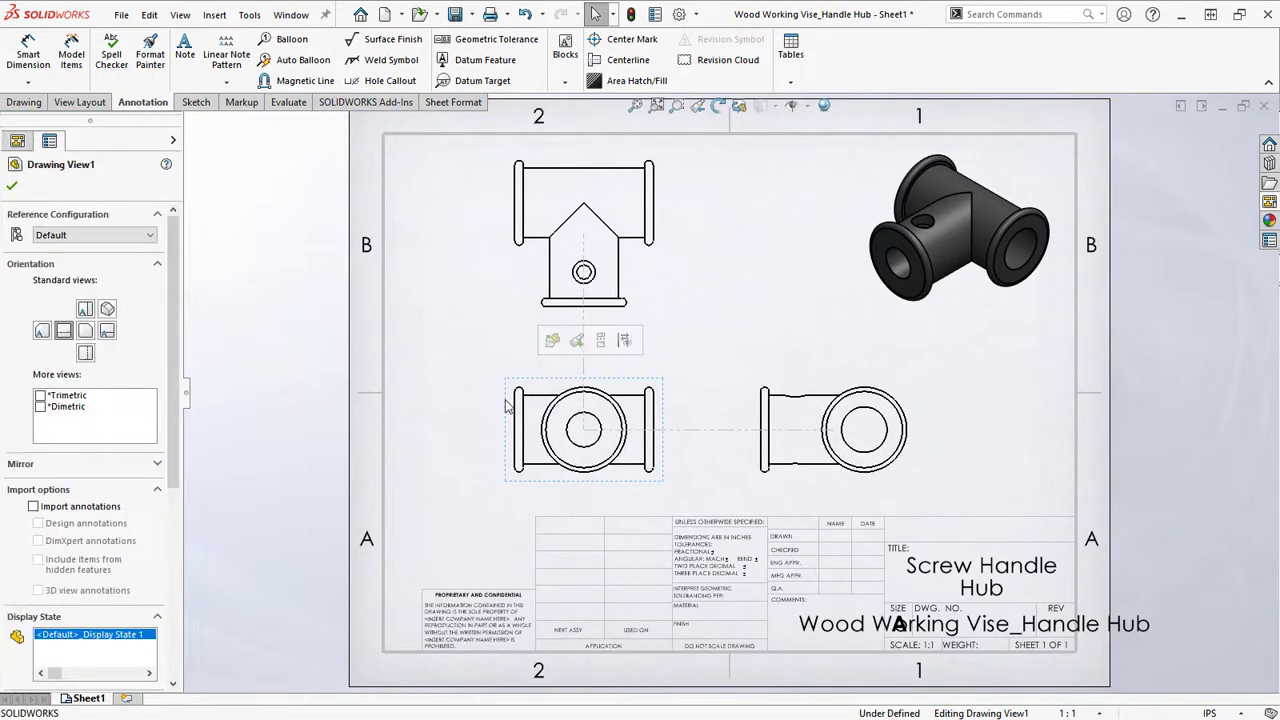
click(433, 237)
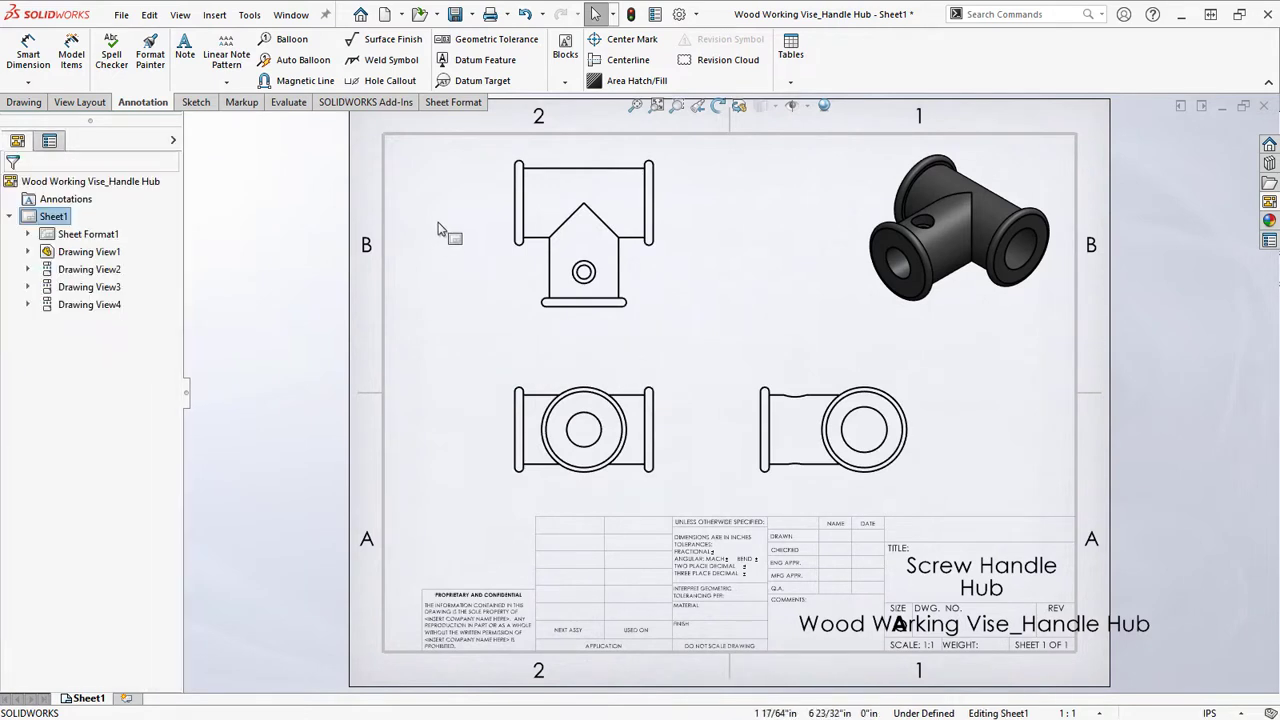
Set the document's dimension text height to .125 in the Century Gothic font and apply the document properties
click(681, 14)
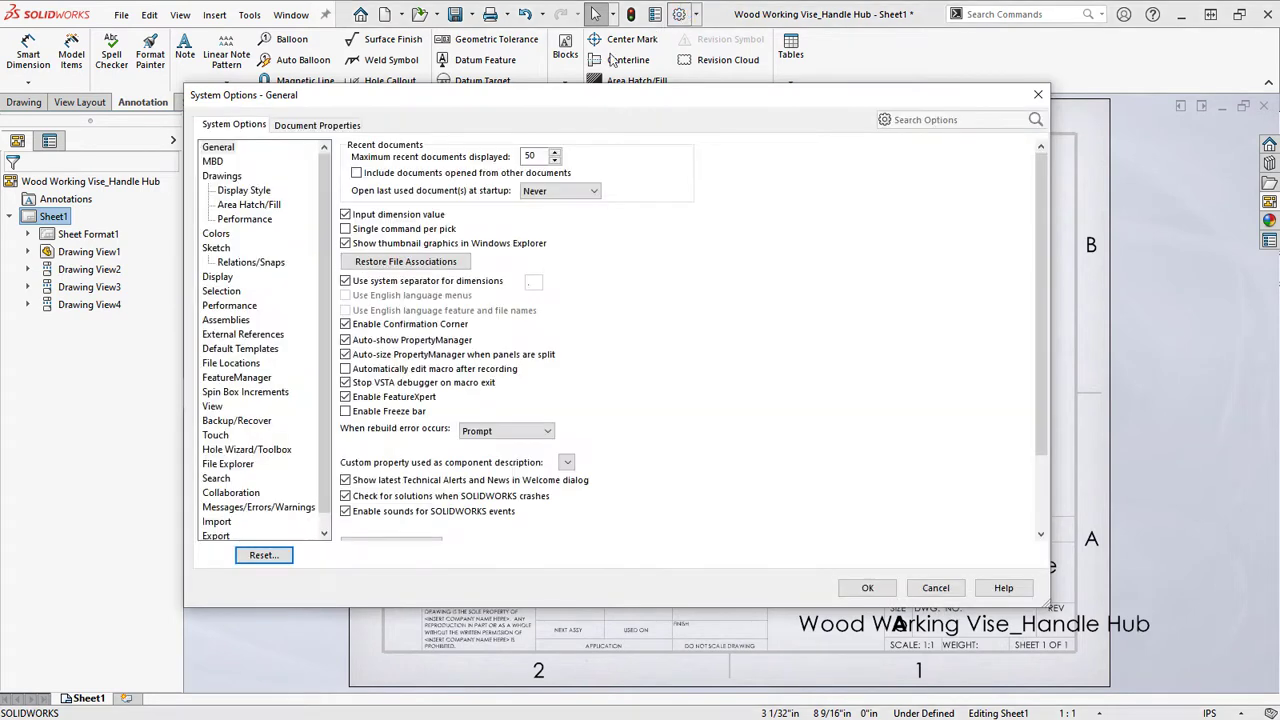
click(298, 126)
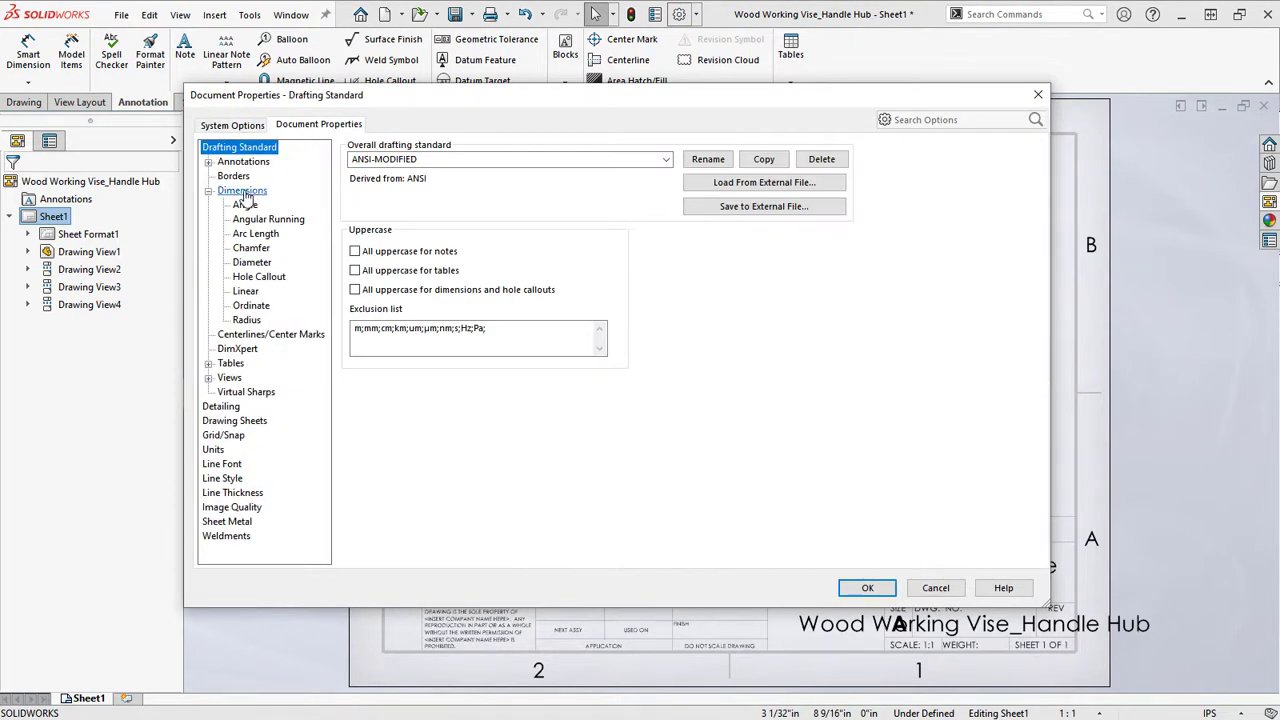
click(243, 191)
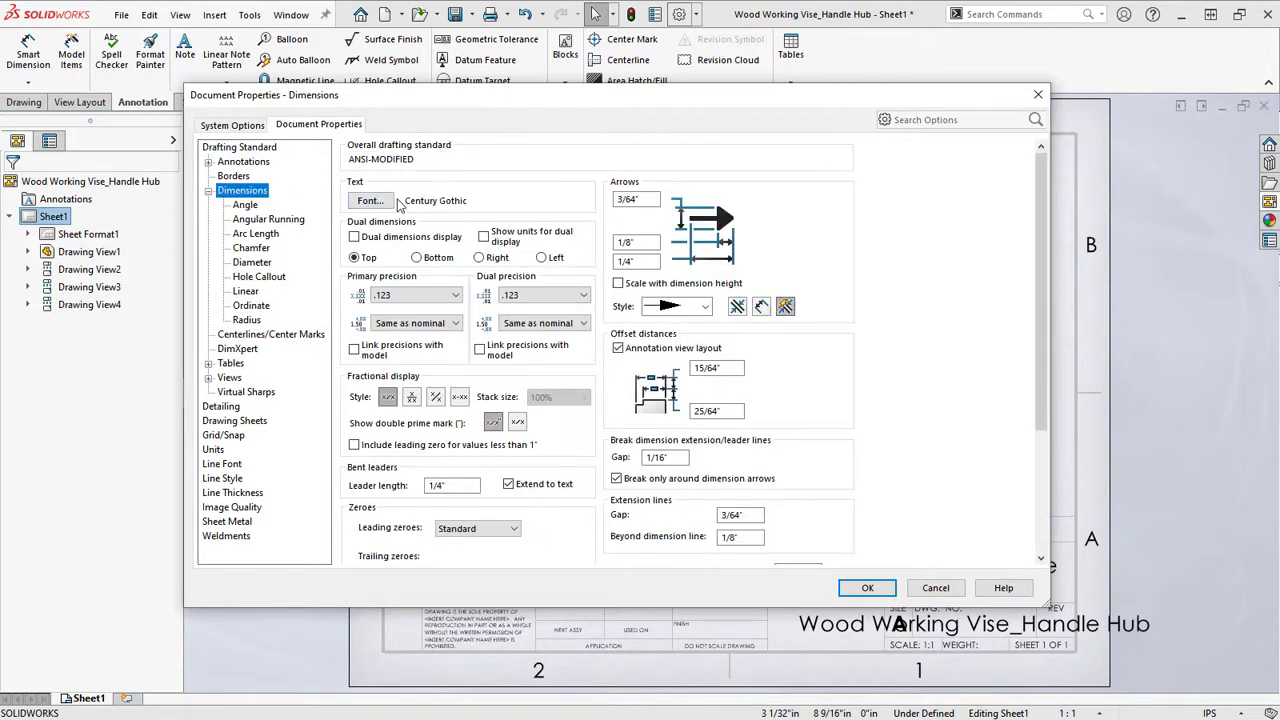
click(240, 165)
click(370, 201)
drag(710, 281, 686, 280)
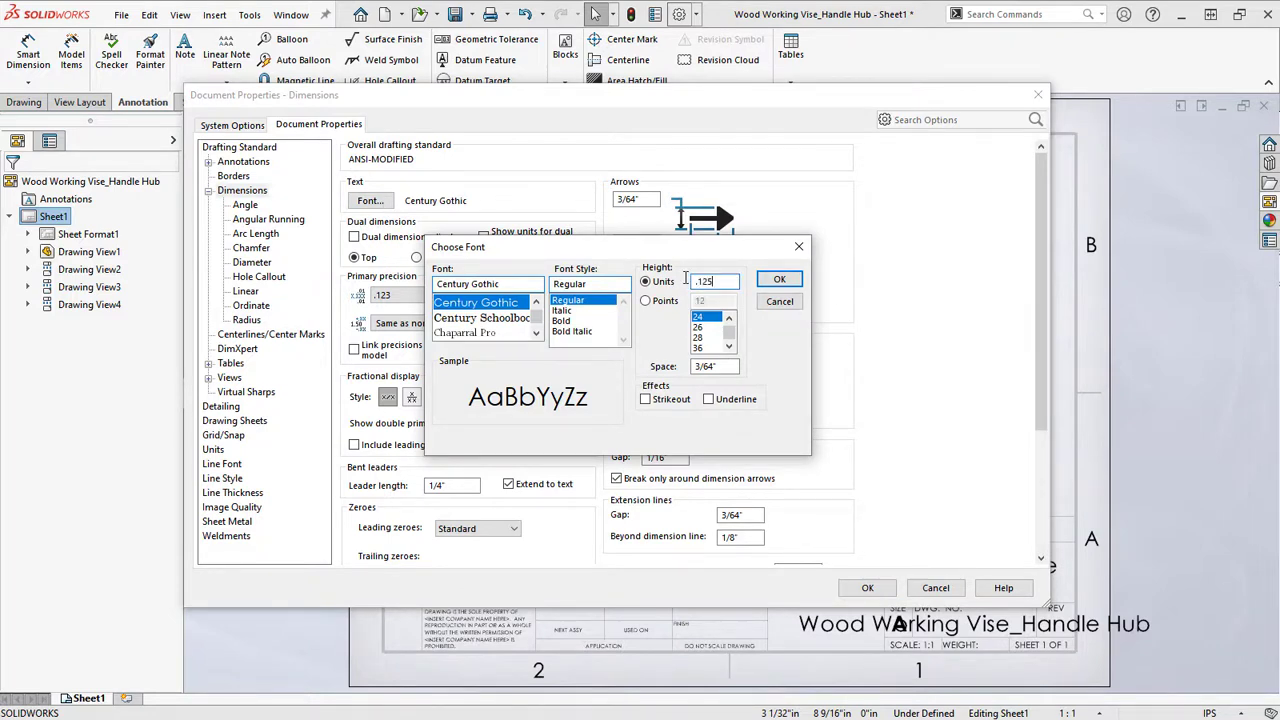
key(Return)
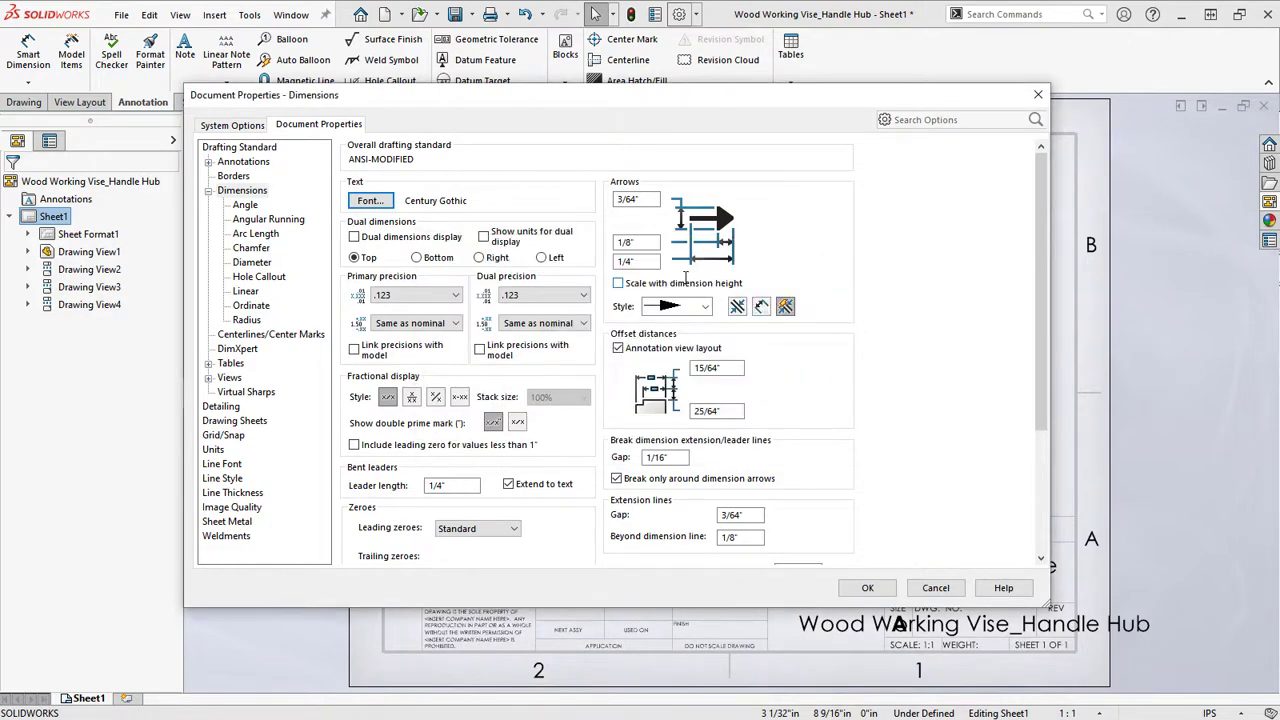
click(867, 589)
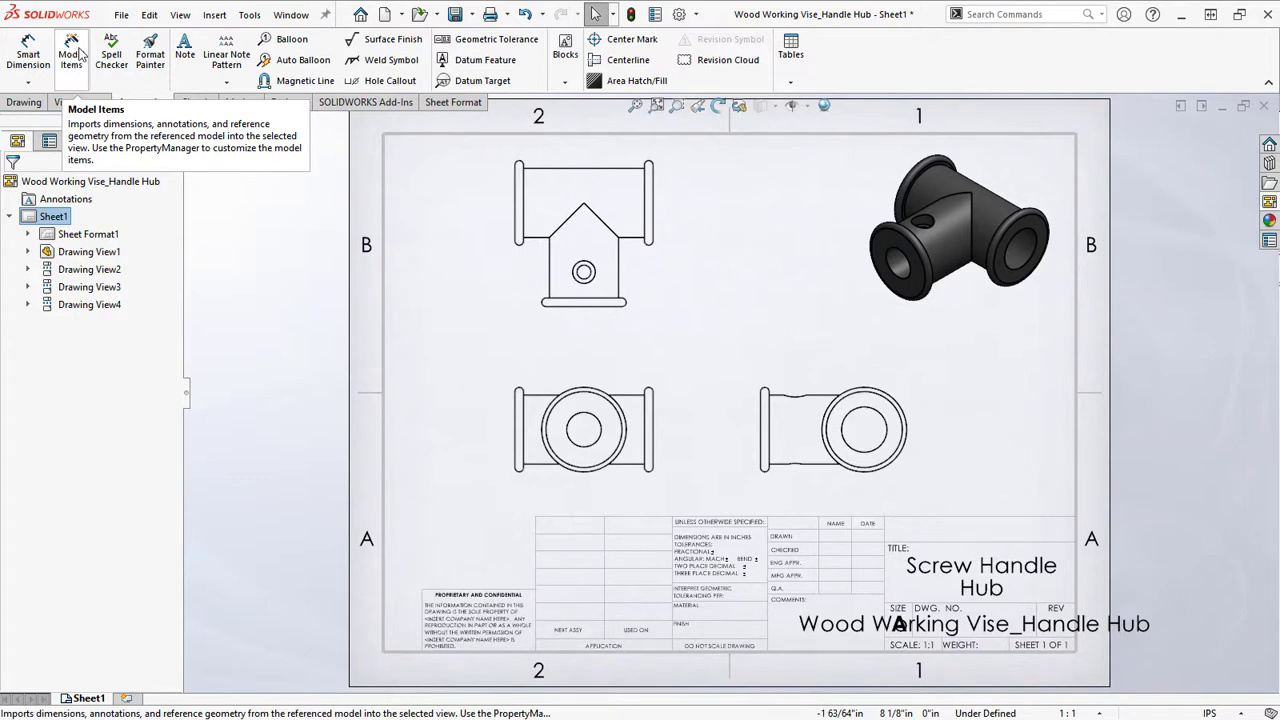
Import model dimensions by selected feature, not into all views, picking the round flange and the side flange in the parent view
click(82, 54)
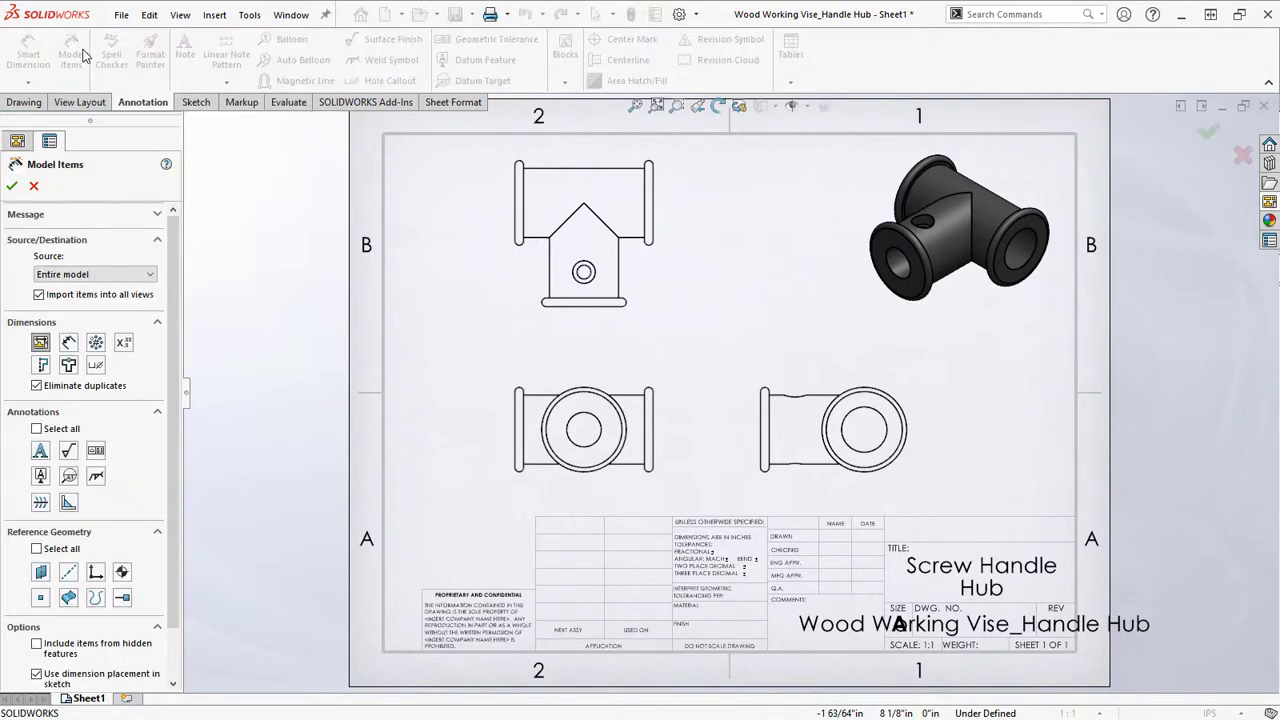
click(103, 277)
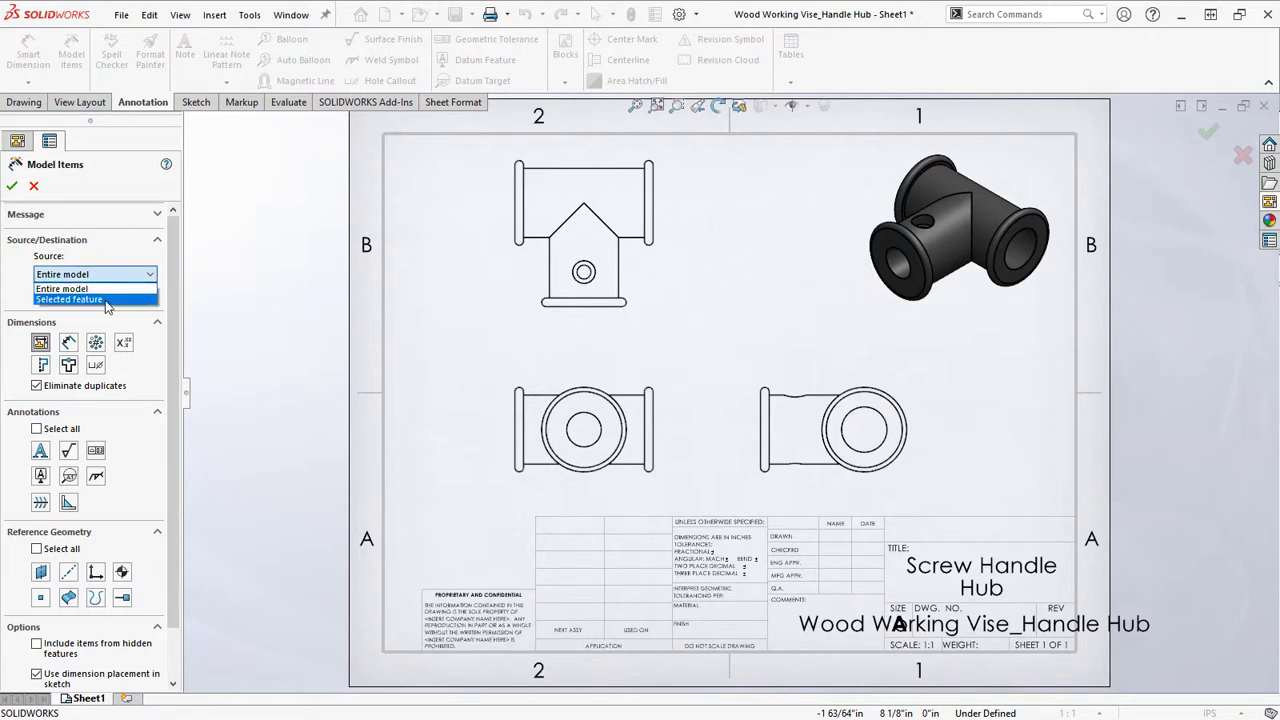
click(70, 299)
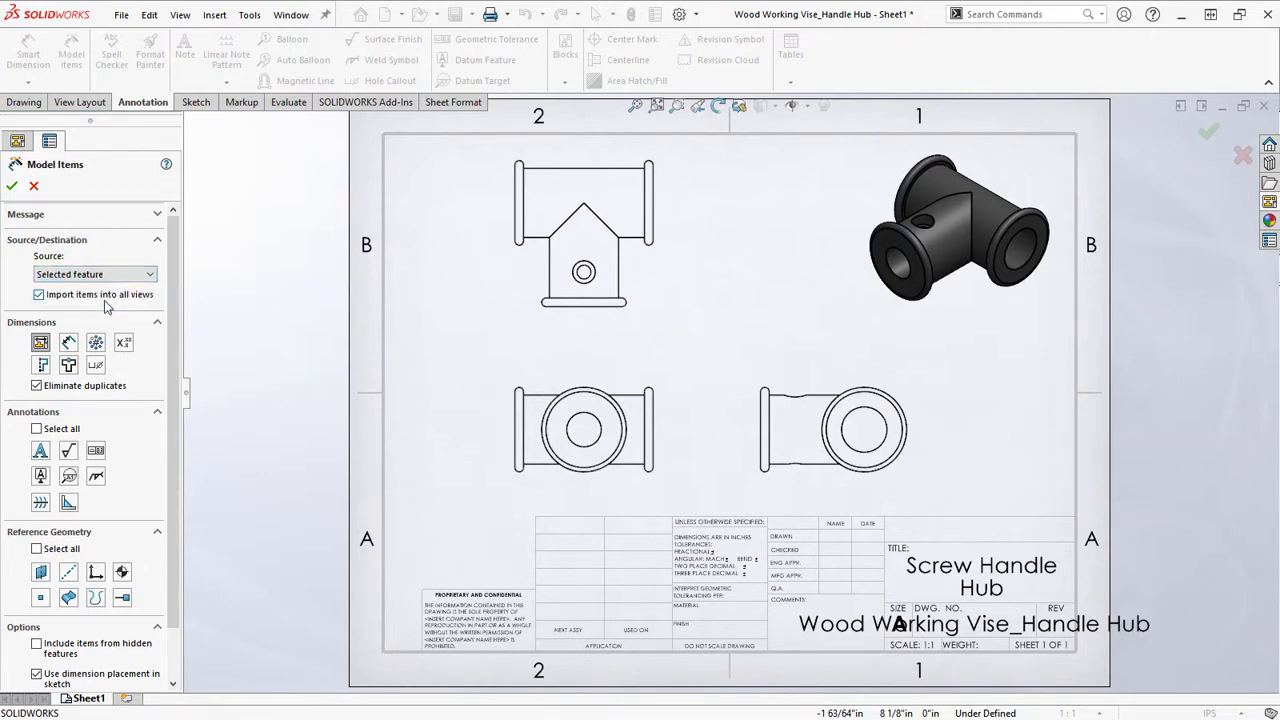
click(40, 297)
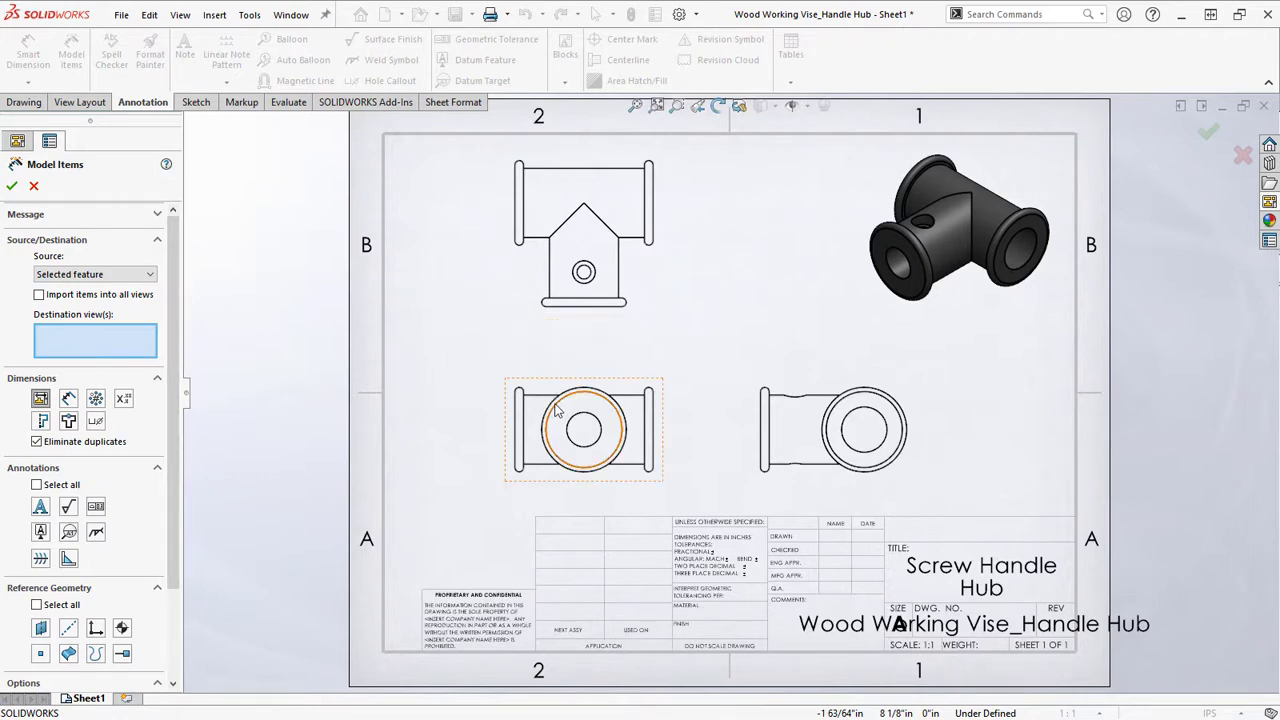
click(575, 392)
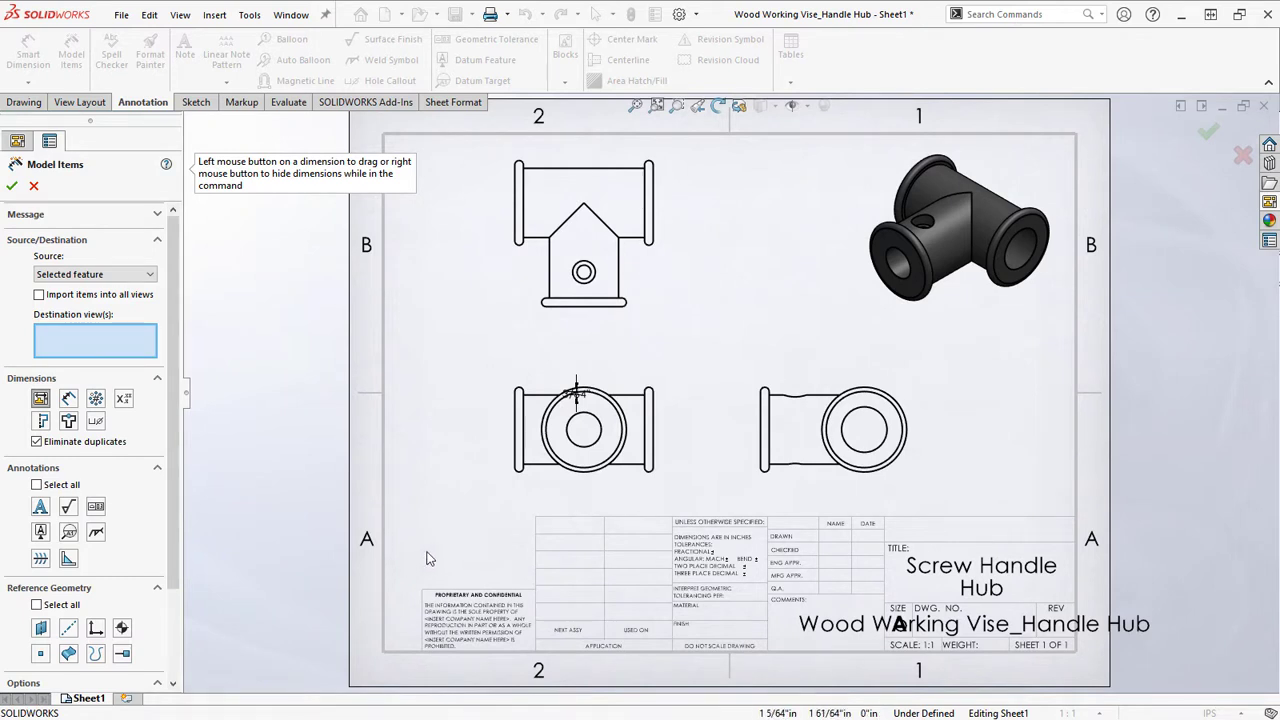
click(641, 460)
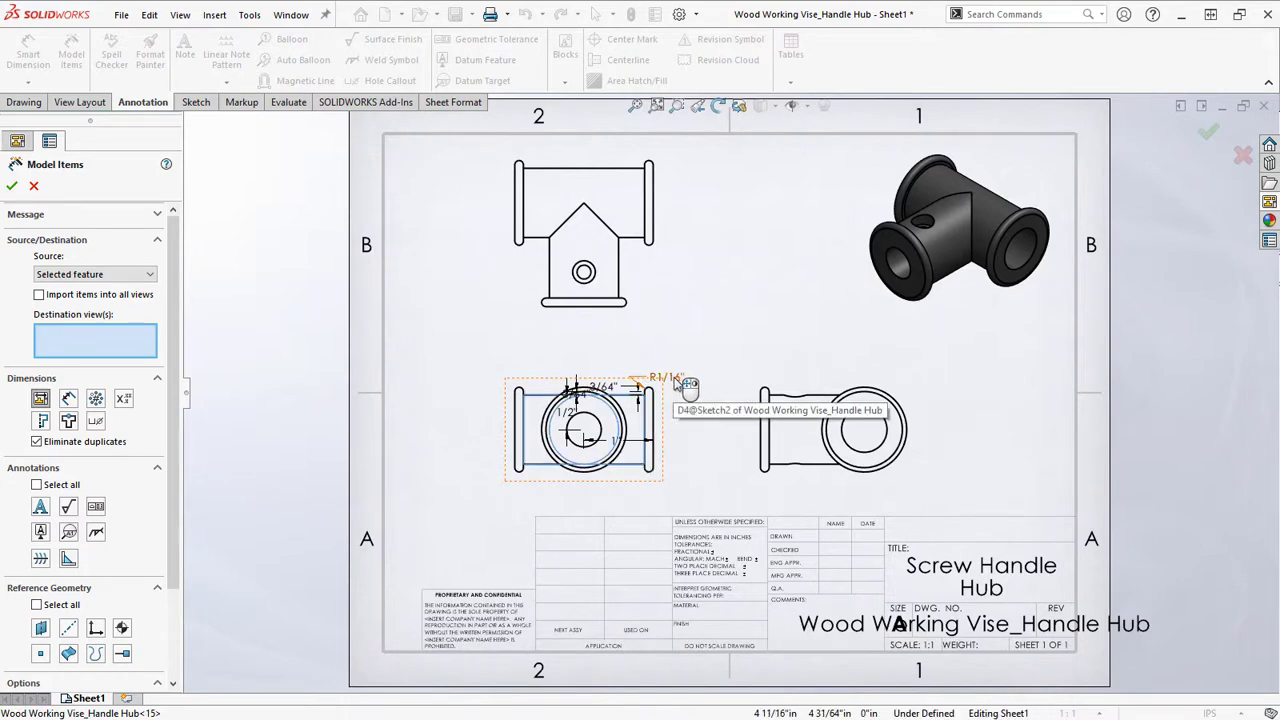
Switch the Model Items source to Entire model, importing the T-shaped view's vertical dimension, and finish the command
click(134, 274)
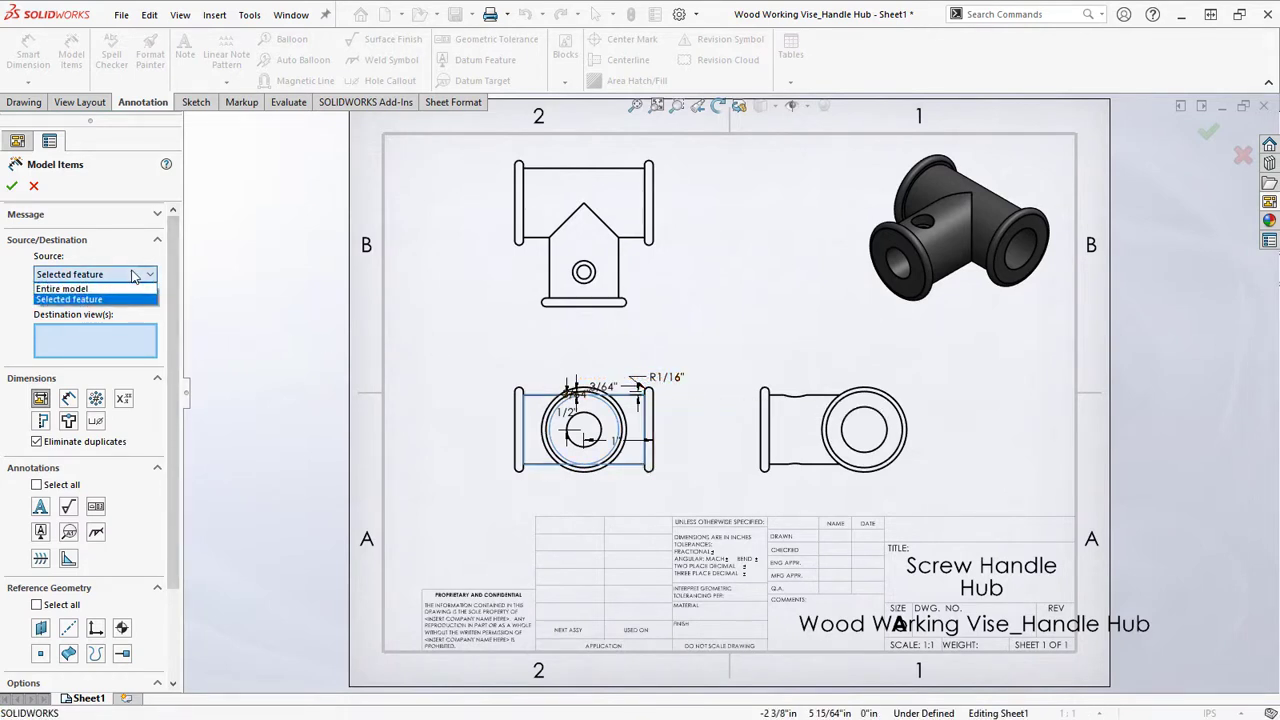
click(122, 288)
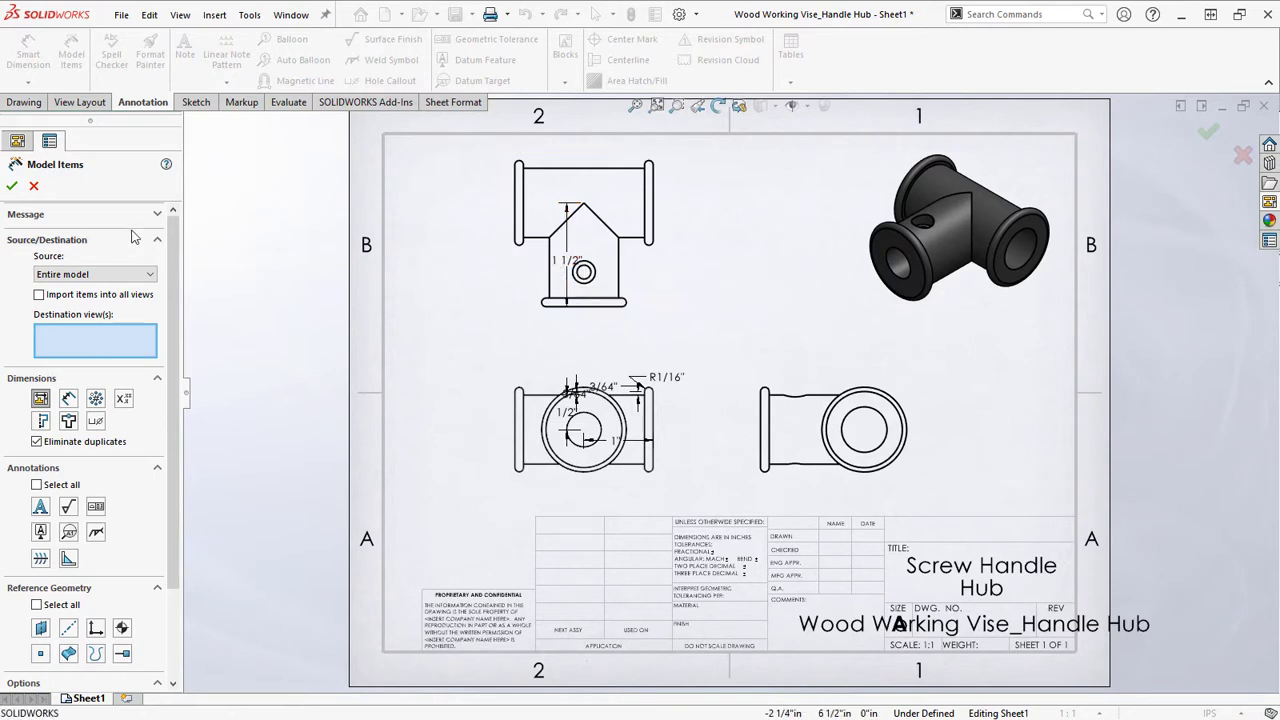
click(12, 187)
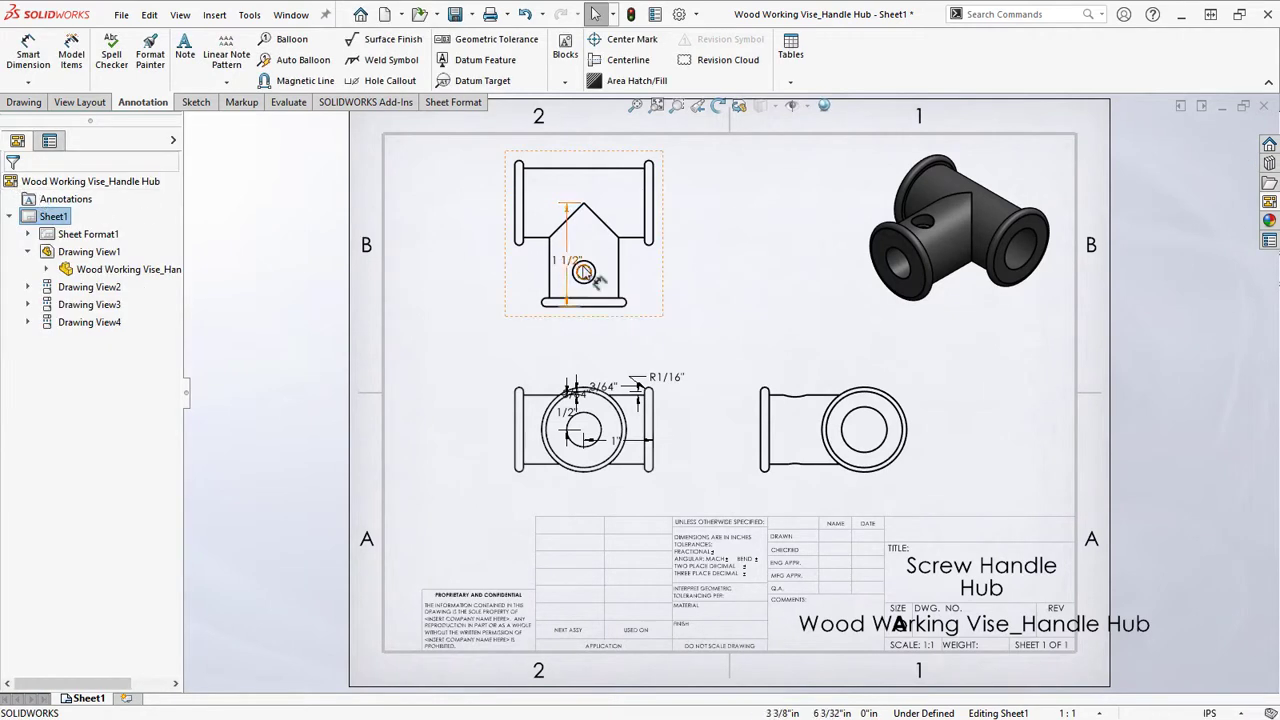
Move the imported dimensions outside the outlines of the T-shaped view and the parent view, spacing them apart for readability
mouse_move(571, 261)
mouse_down()
mouse_move(700, 260)
mouse_move(690, 257)
mouse_up()
mouse_move(674, 380)
mouse_down()
mouse_move(714, 389)
mouse_move(718, 376)
mouse_up()
mouse_move(618, 401)
mouse_down()
mouse_move(608, 366)
mouse_move(519, 388)
mouse_move(538, 364)
mouse_up()
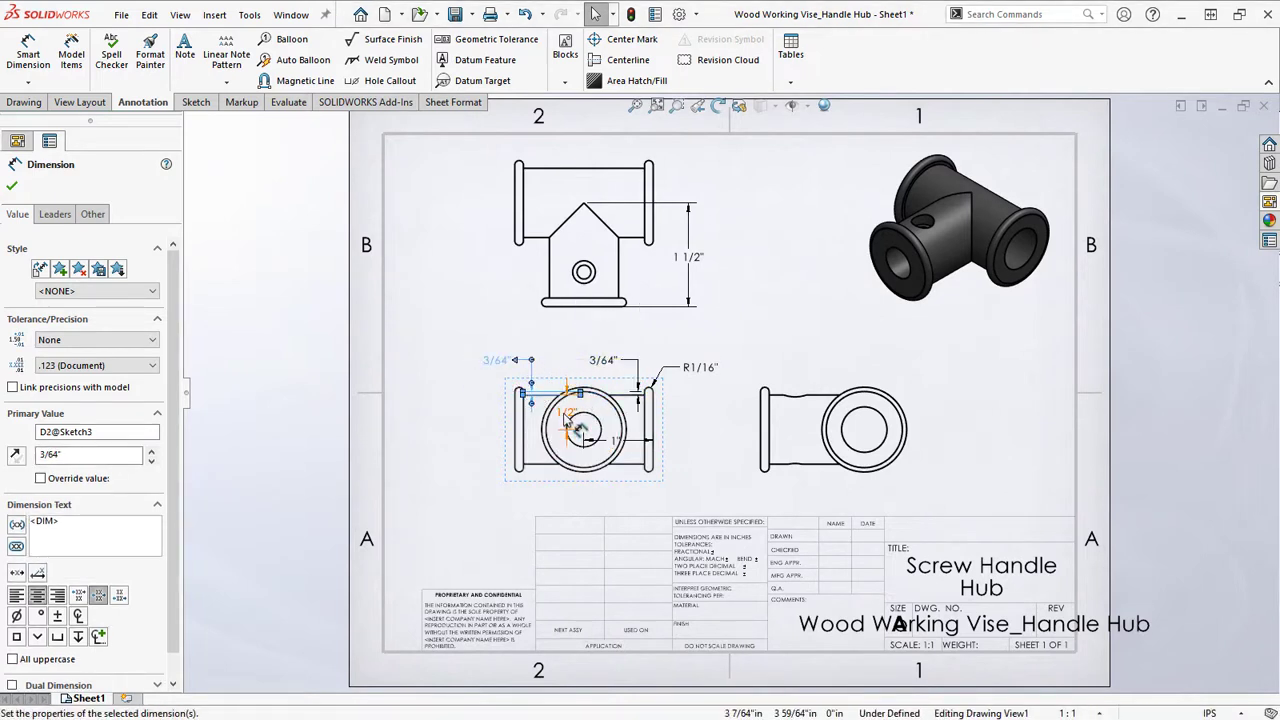
drag(561, 428, 487, 411)
drag(616, 440, 621, 499)
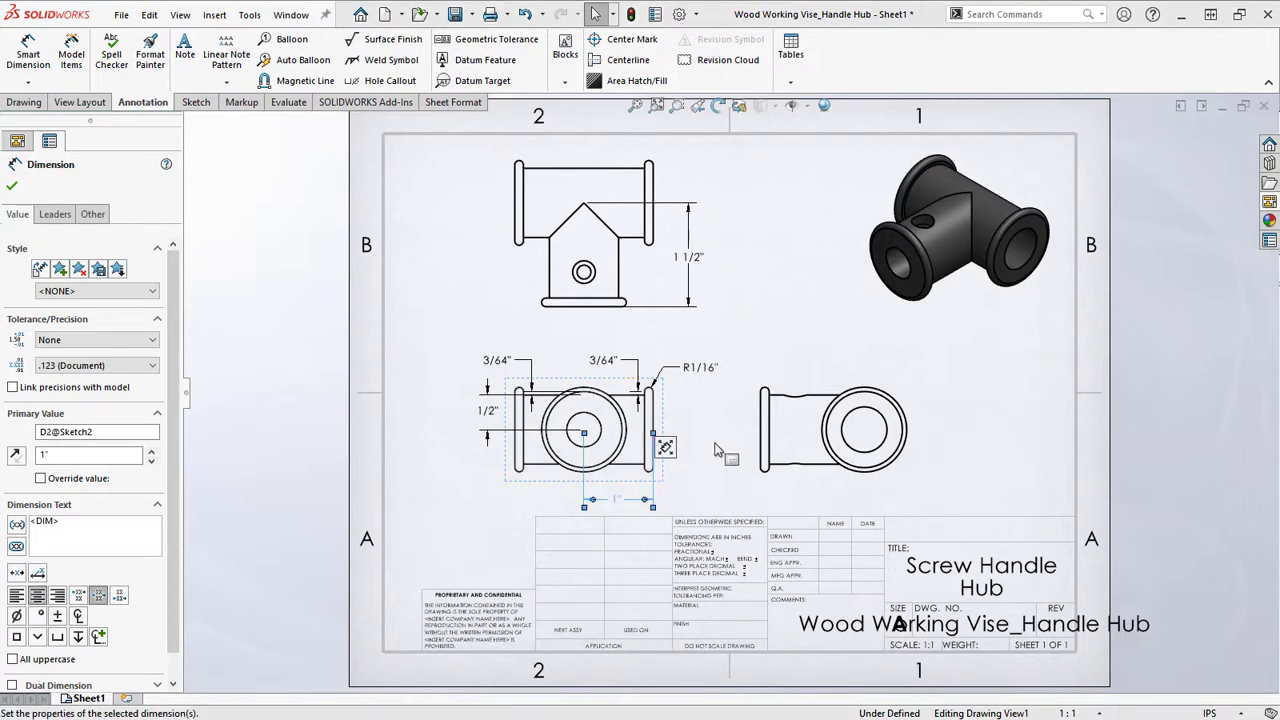
click(718, 446)
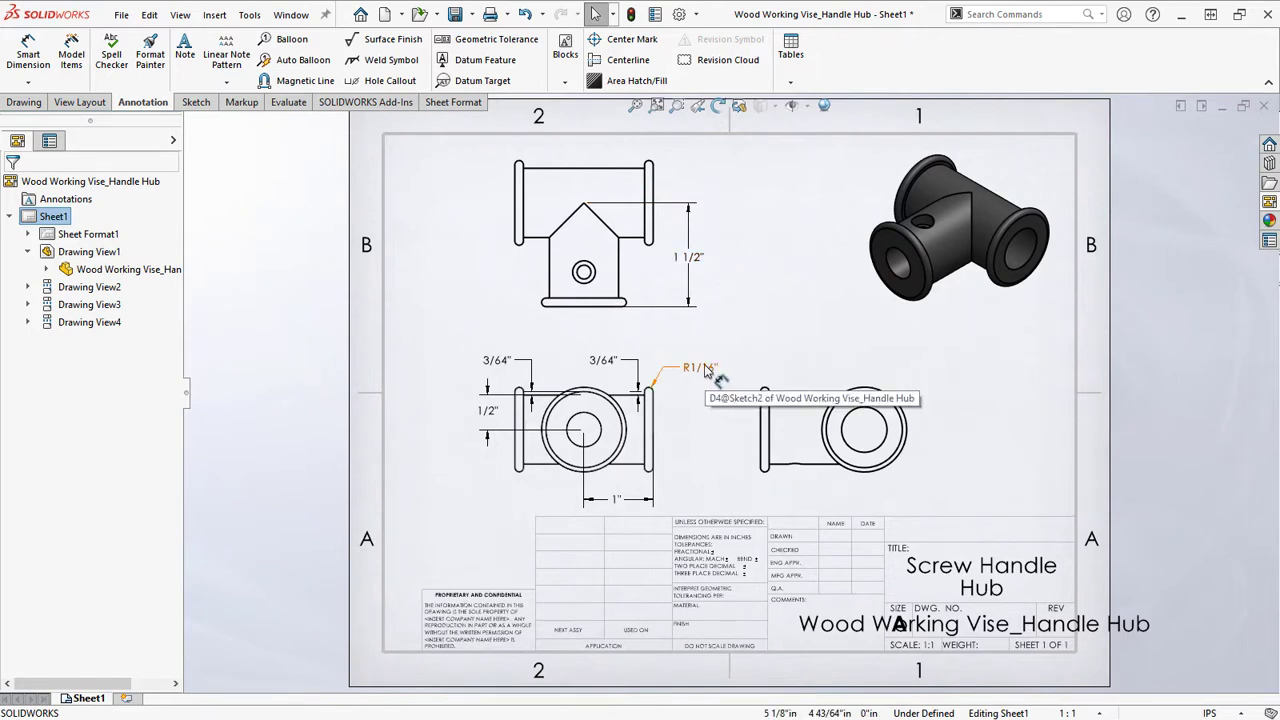
Delete all imported dimensions from the T-shaped view and the parent view
click(699, 262)
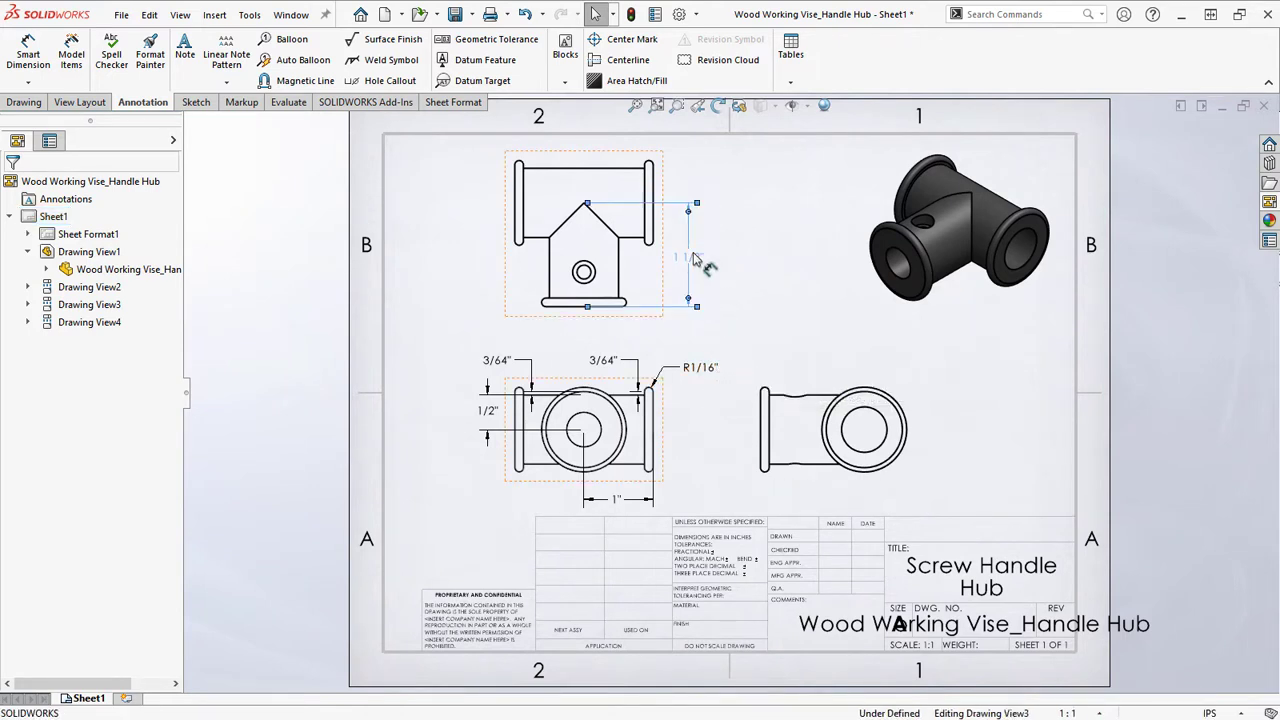
key(Delete)
click(692, 368)
key(Delete)
click(630, 366)
key(Delete)
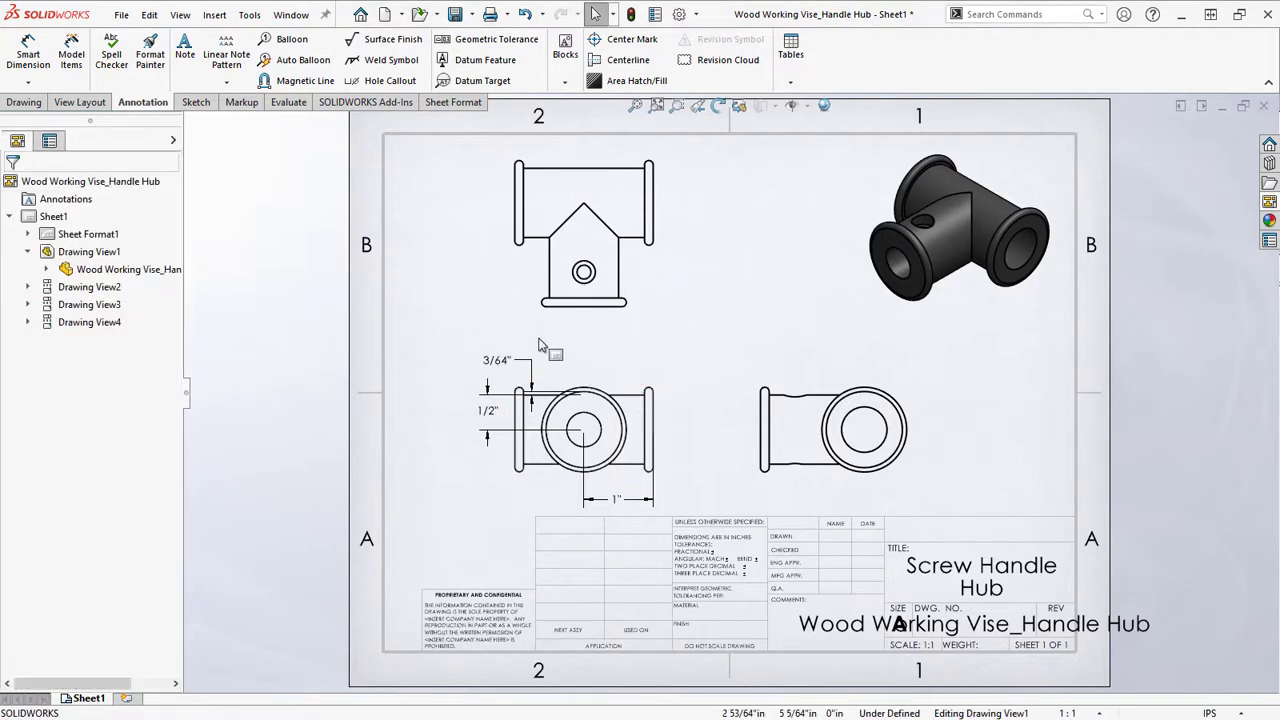
click(499, 360)
key(Delete)
click(489, 411)
key(Delete)
click(630, 503)
key(Delete)
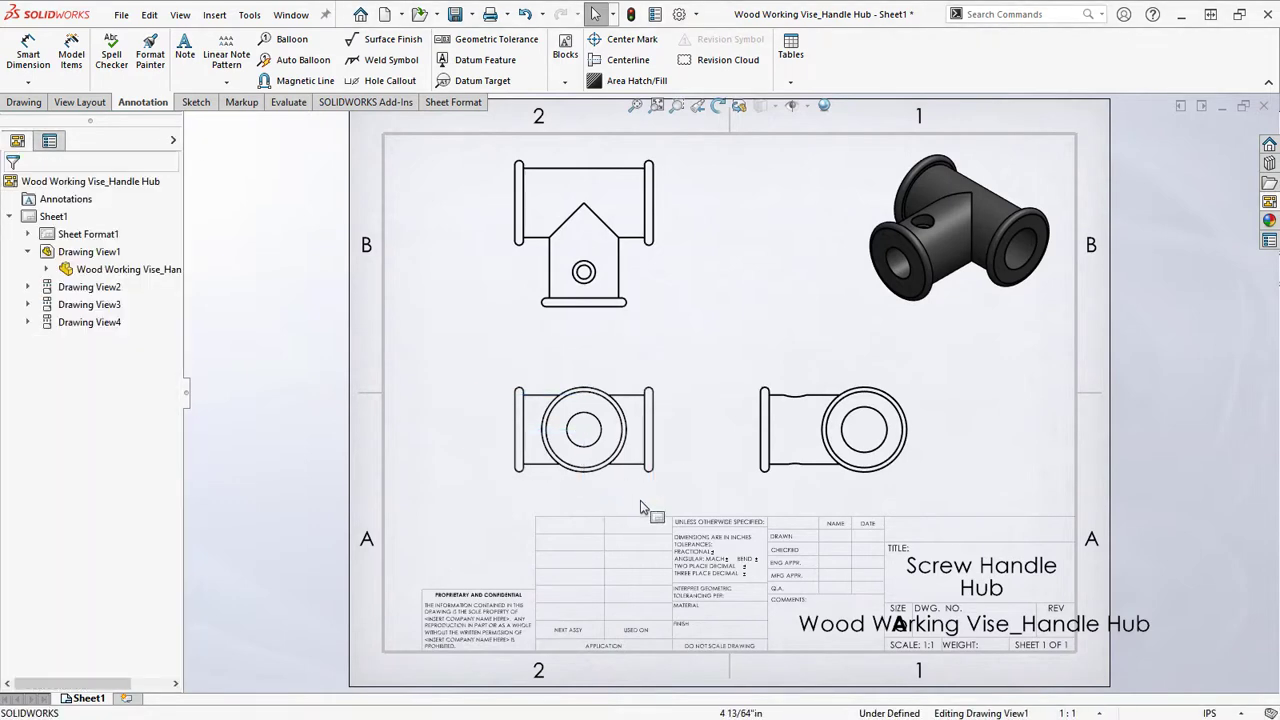
Dimension the diameters of the outer flange circle, the inner flange circle and the bore in the parent view
click(27, 55)
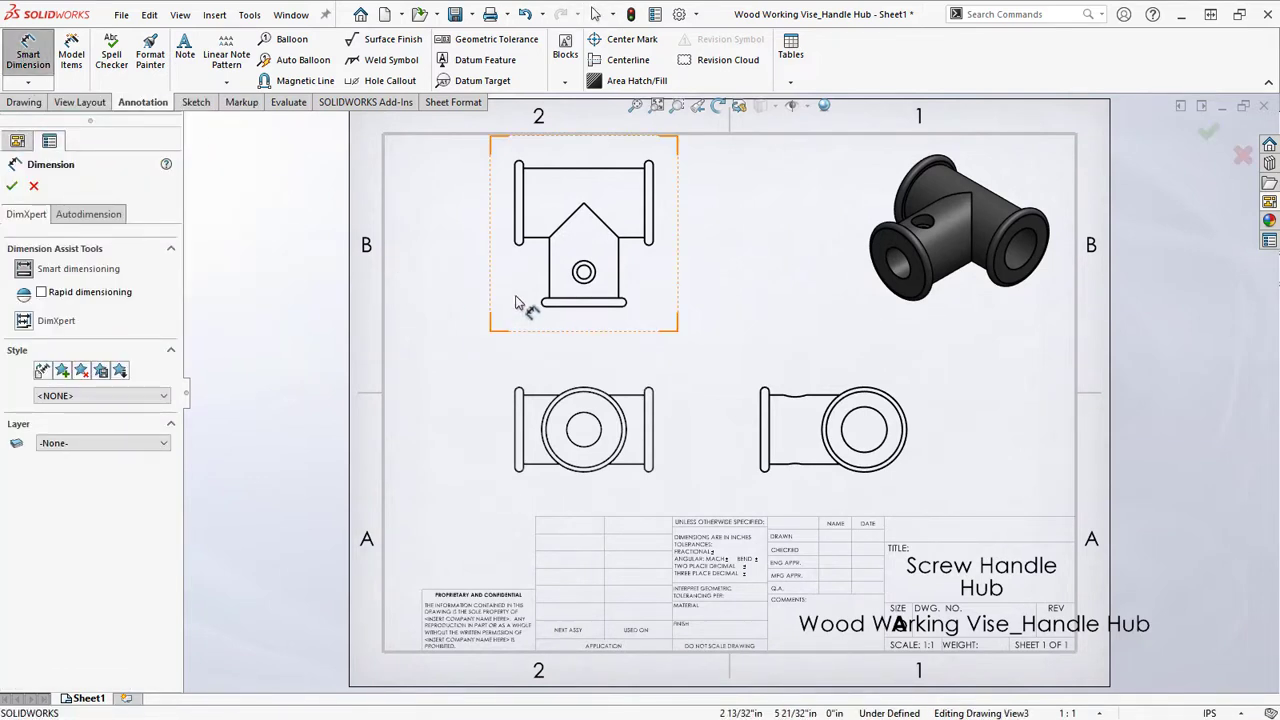
click(574, 392)
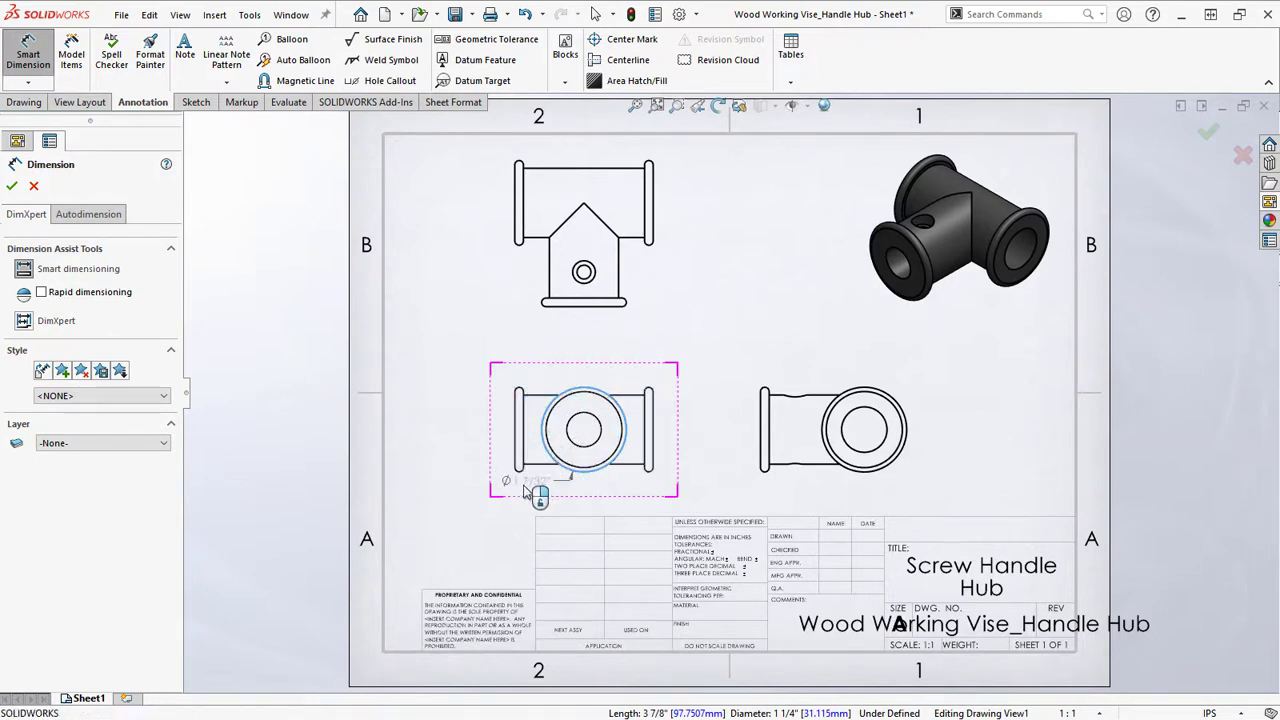
click(503, 368)
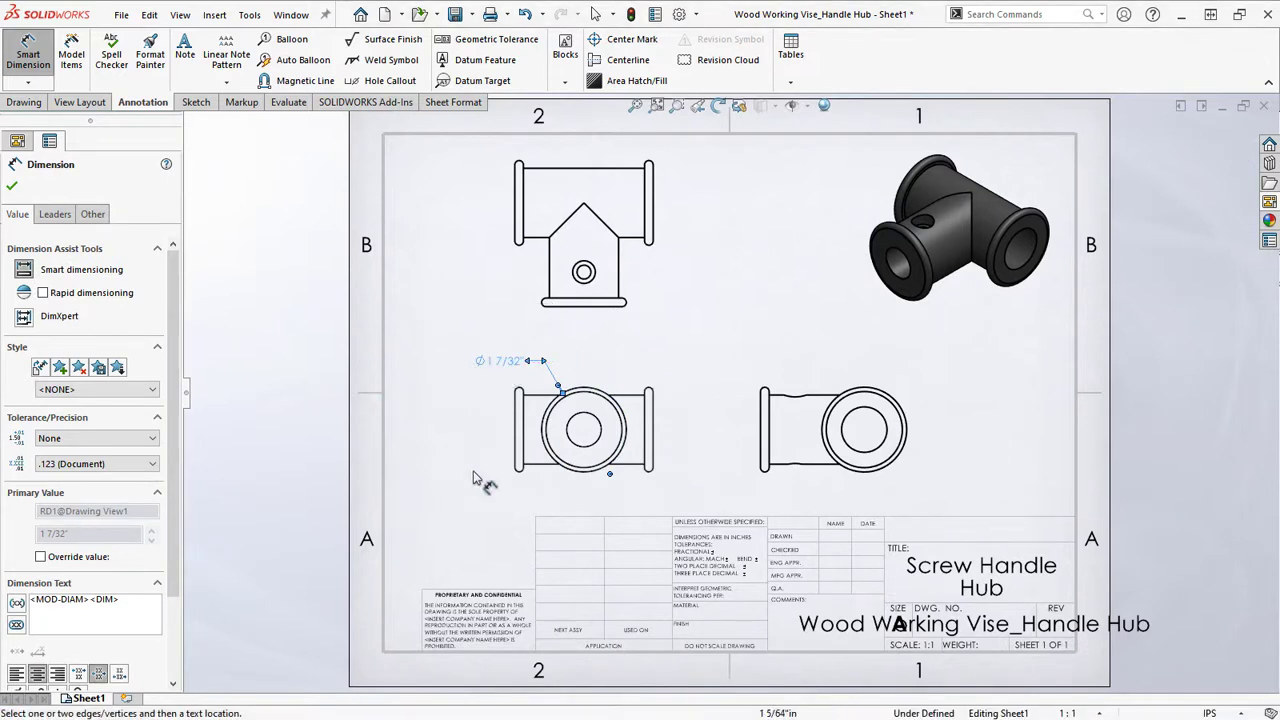
click(612, 398)
click(670, 363)
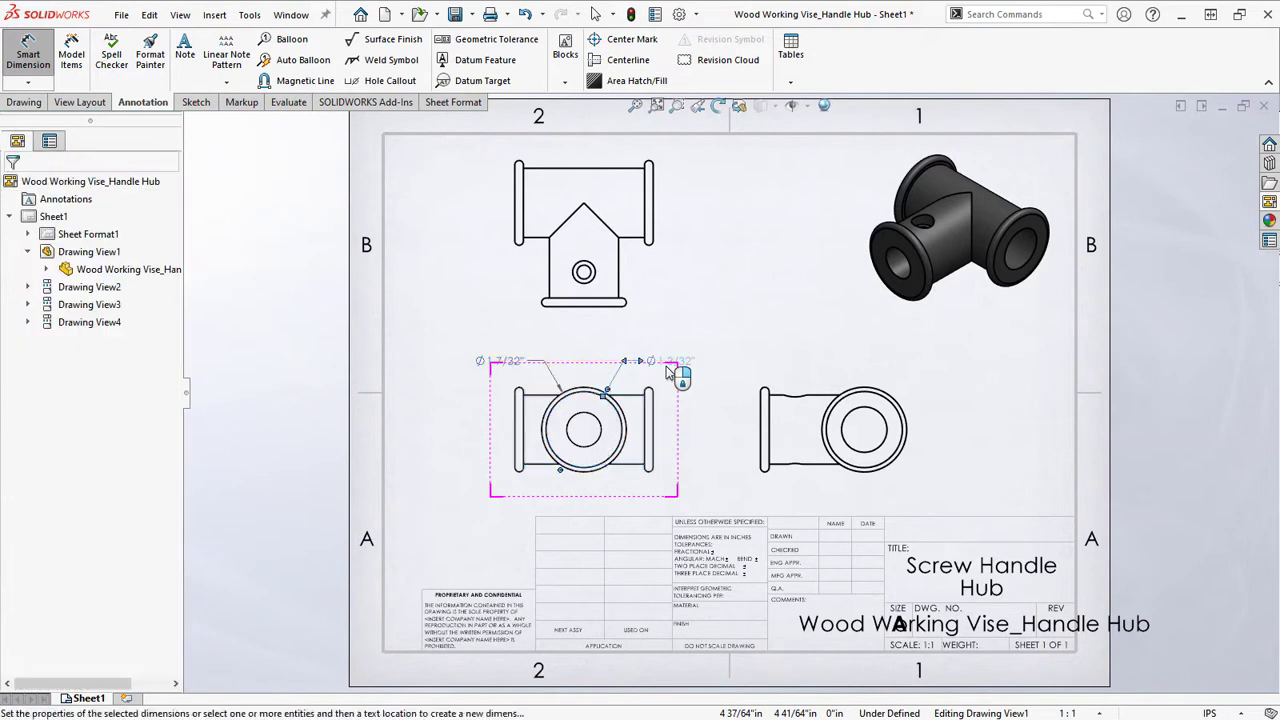
click(600, 436)
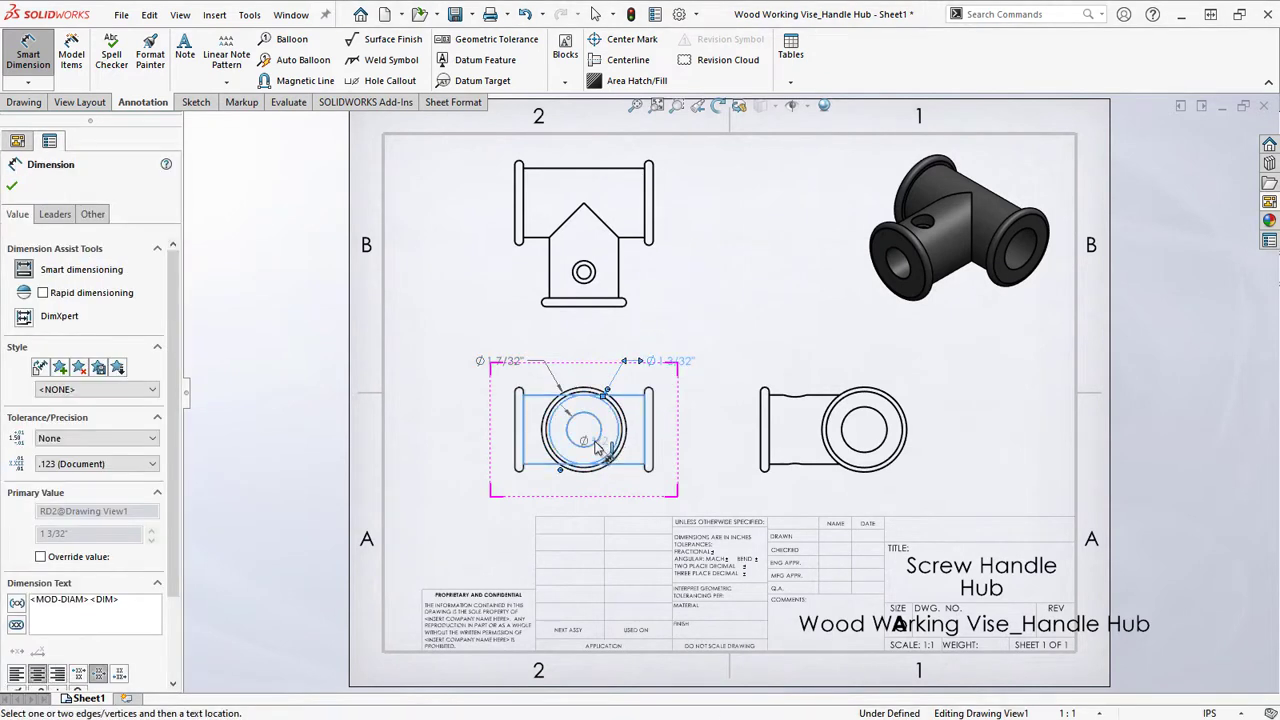
click(496, 499)
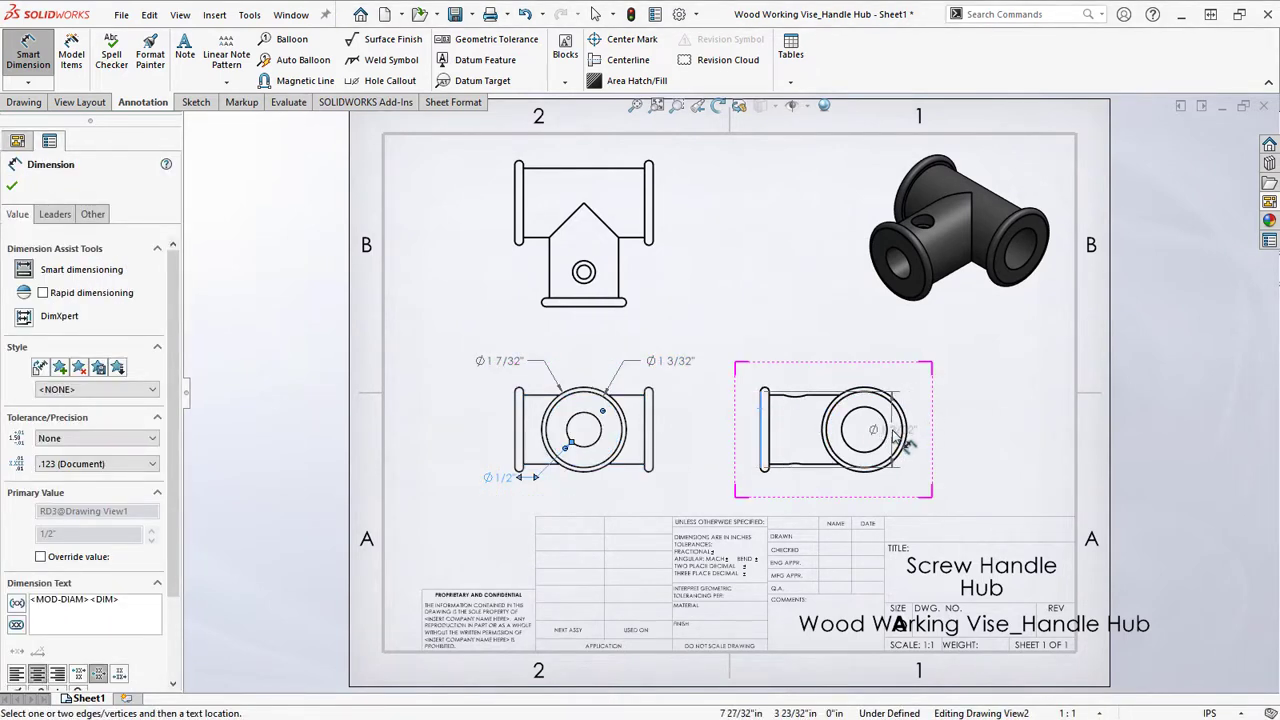
Dimension the distance from flange face to bore centre in the side view and the flange edge radius in the parent view
click(889, 432)
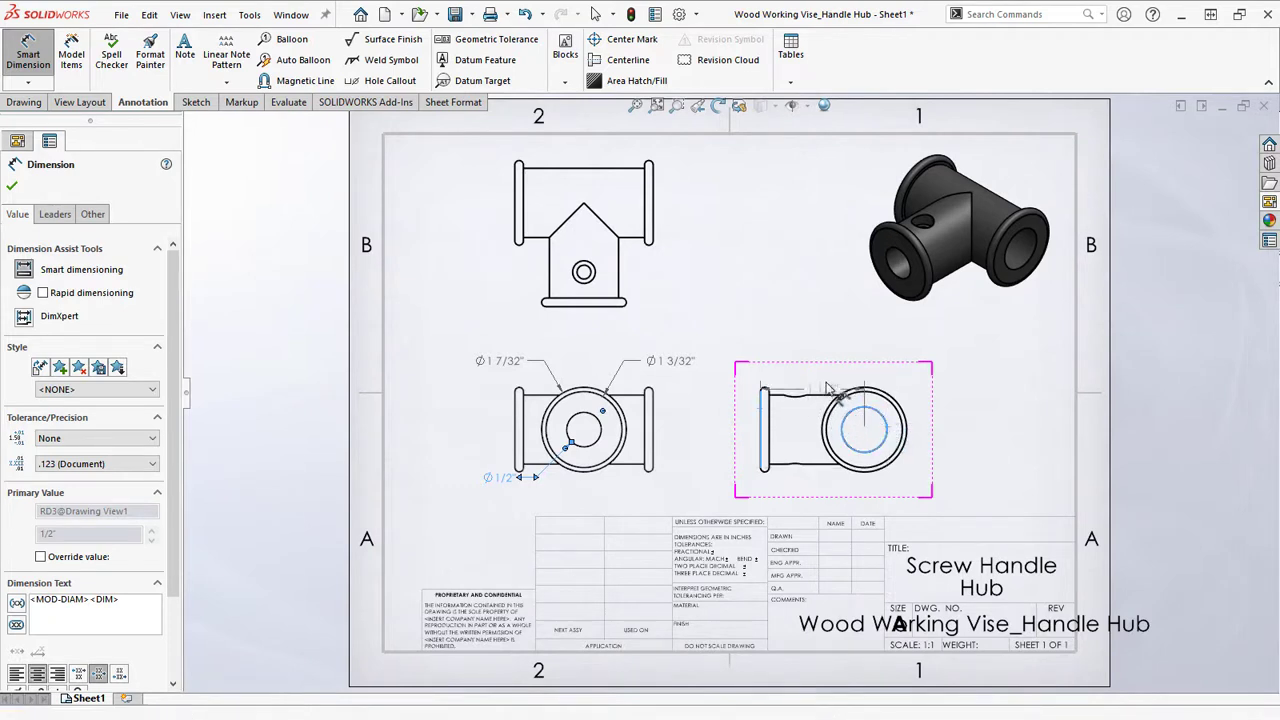
click(824, 489)
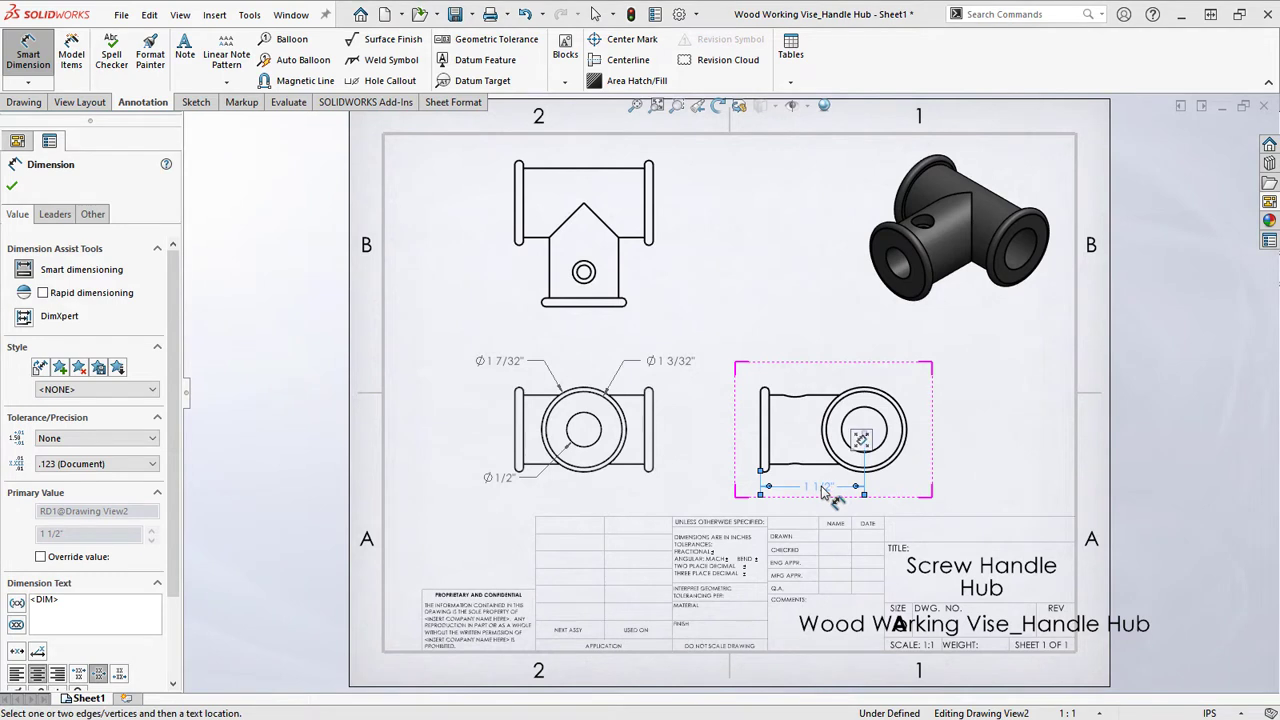
click(650, 474)
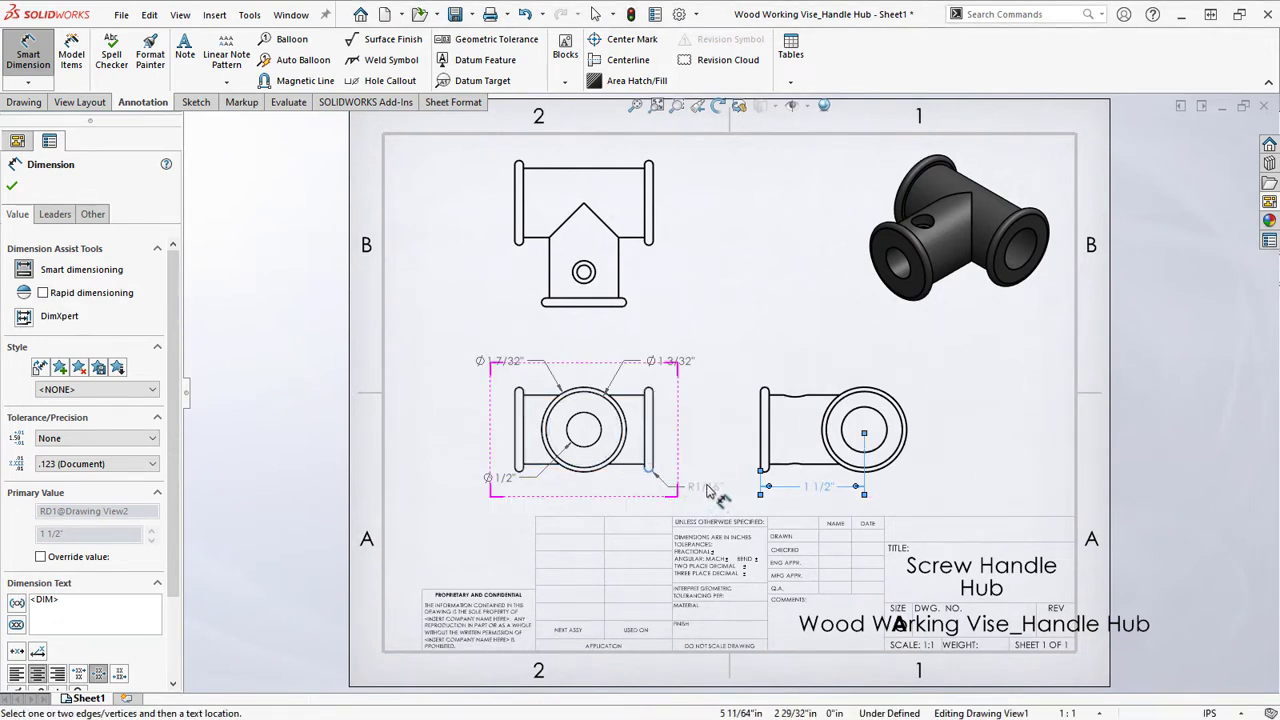
click(704, 489)
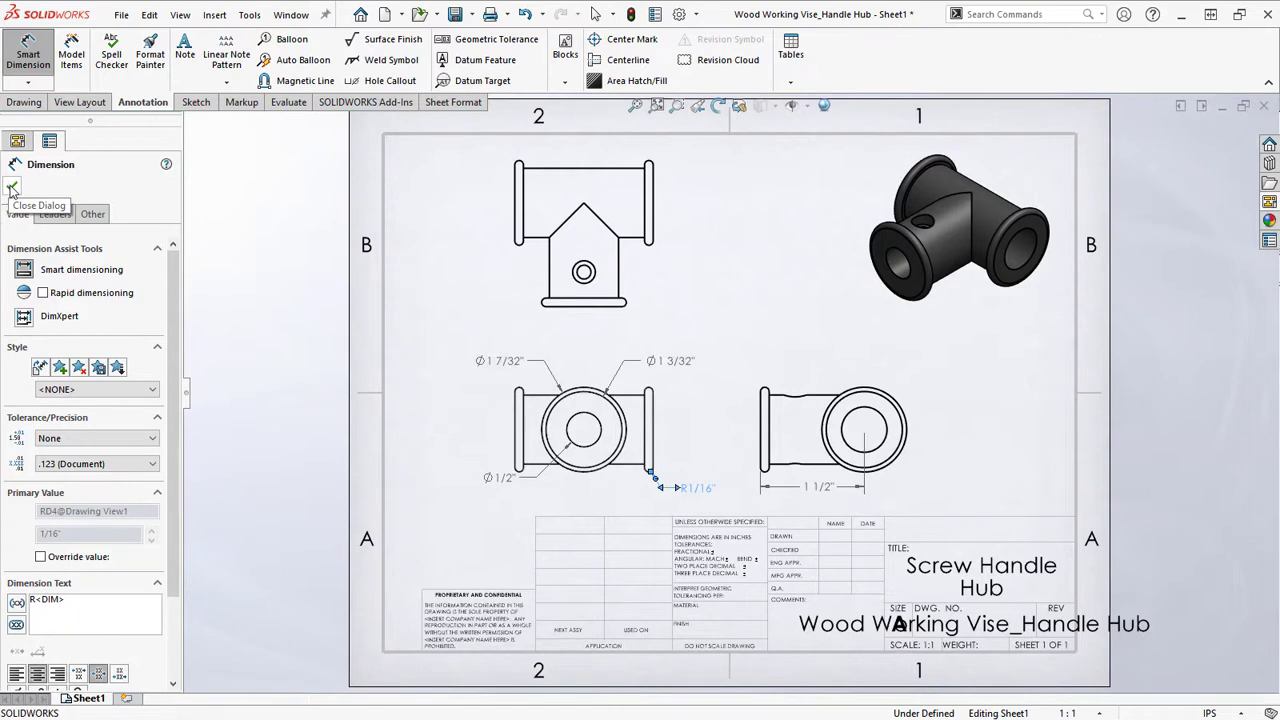
click(12, 188)
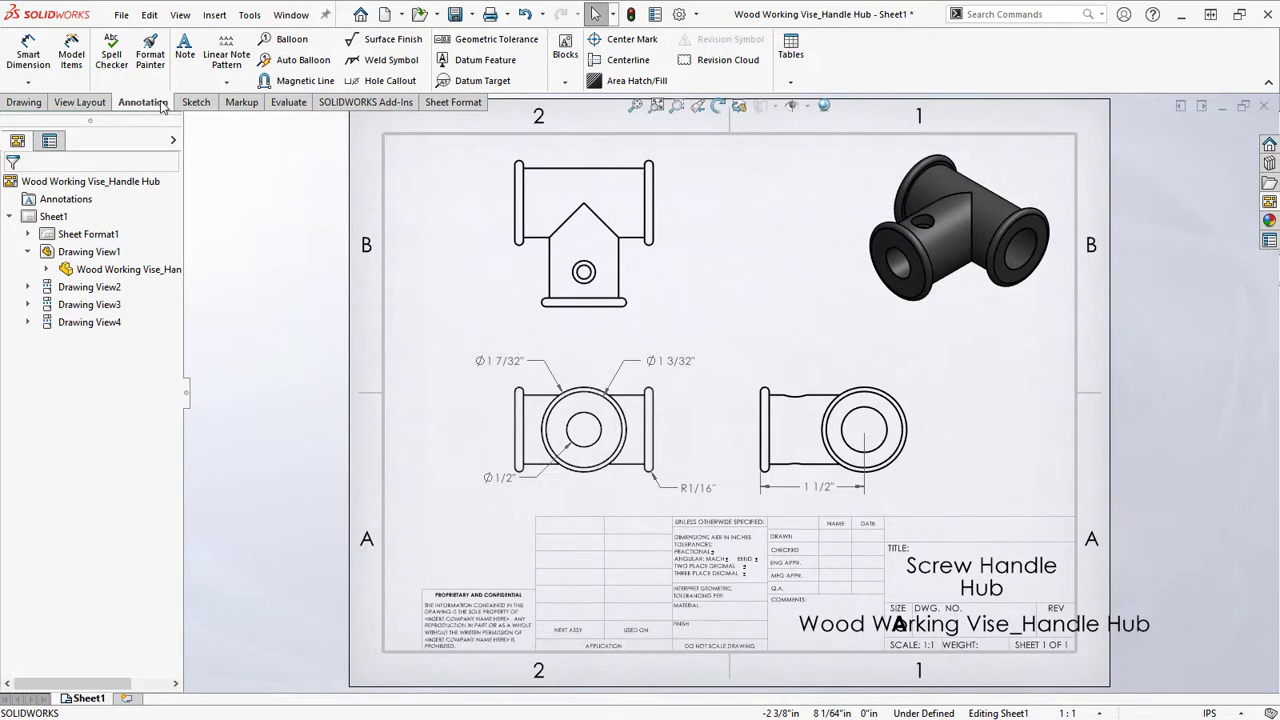
Add a hole callout to the counterbored hole in the T-shaped view, placing its text outside the view outline
click(389, 81)
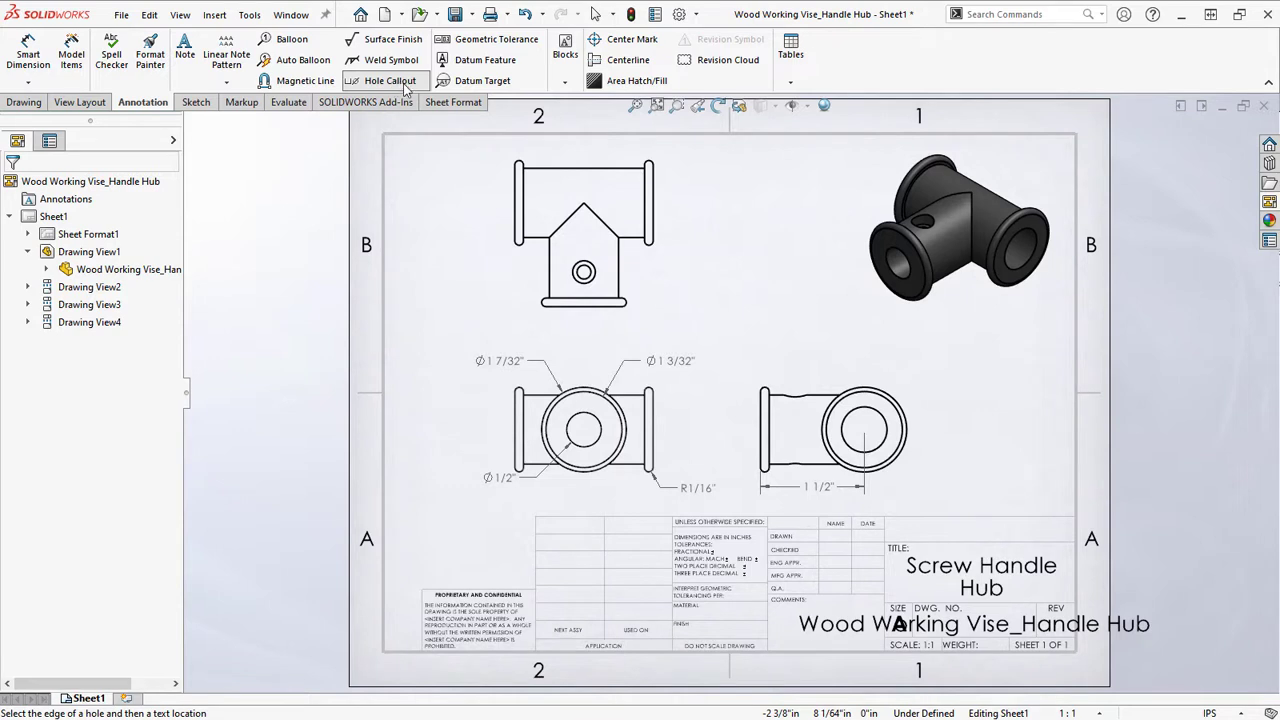
click(597, 281)
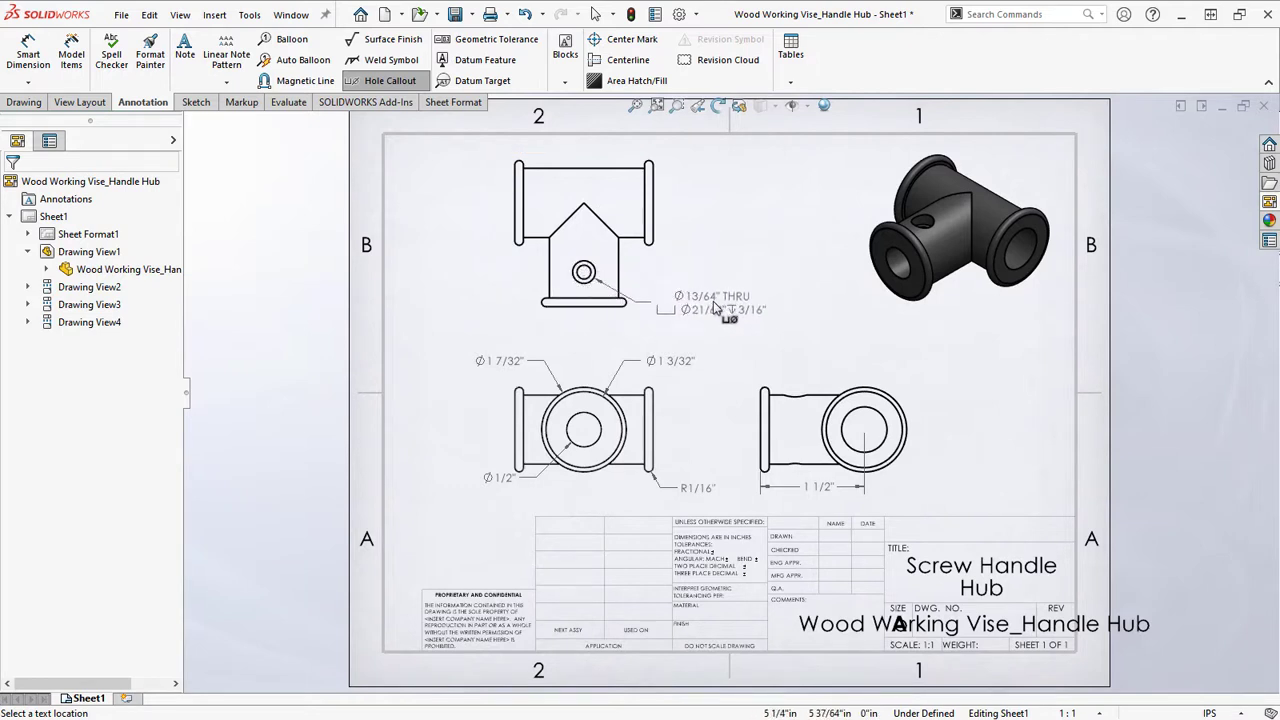
click(713, 303)
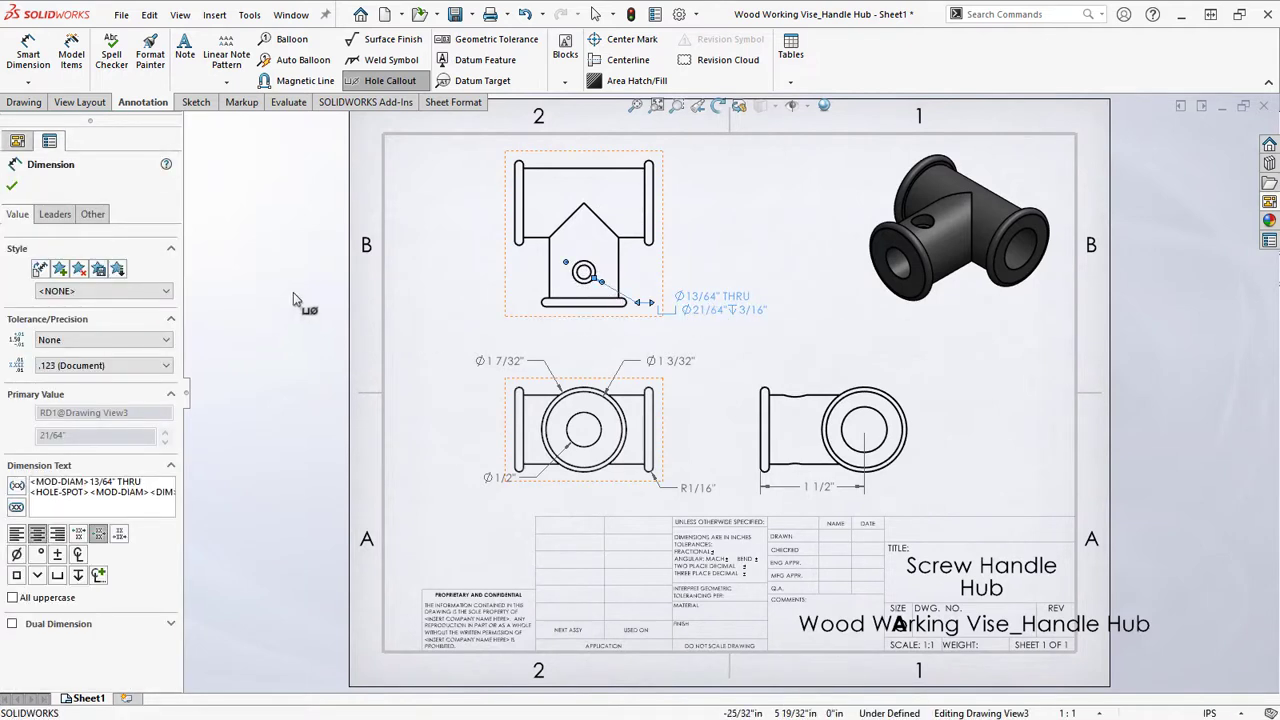
click(12, 188)
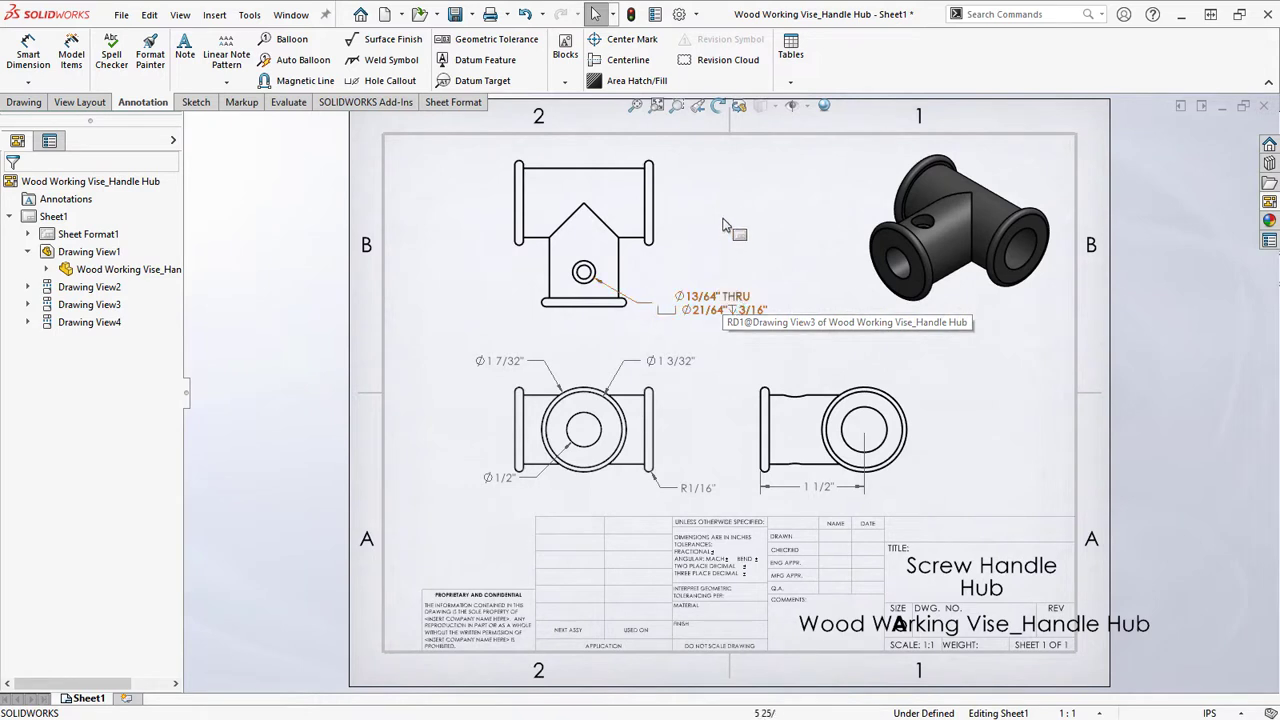
click(716, 186)
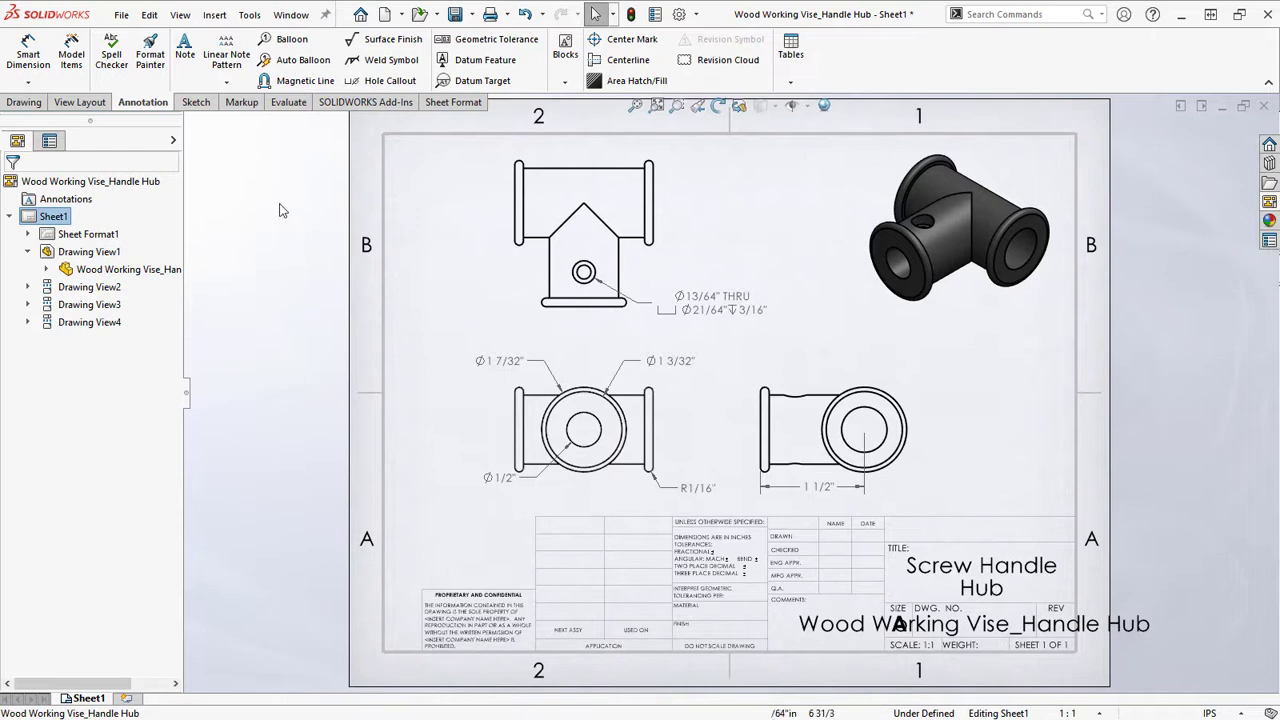
Add a CAST IRON note with a leader pointing to the shaded isometric view
click(186, 64)
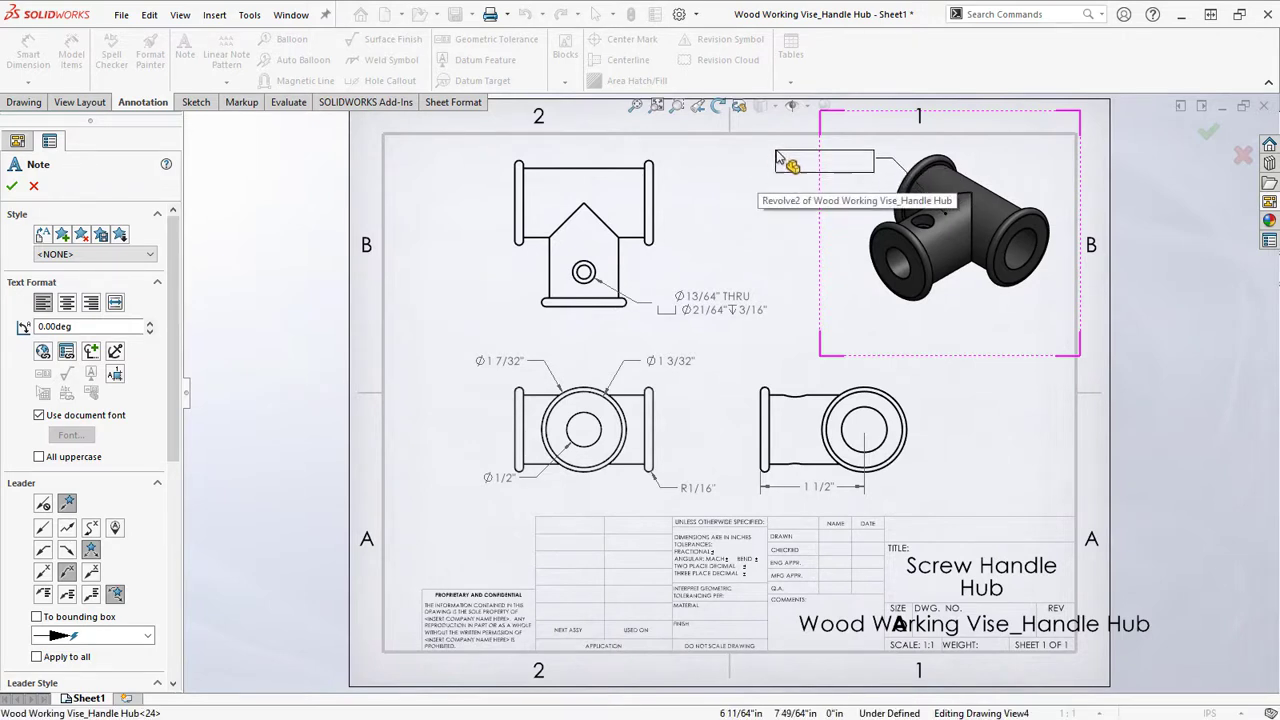
click(783, 157)
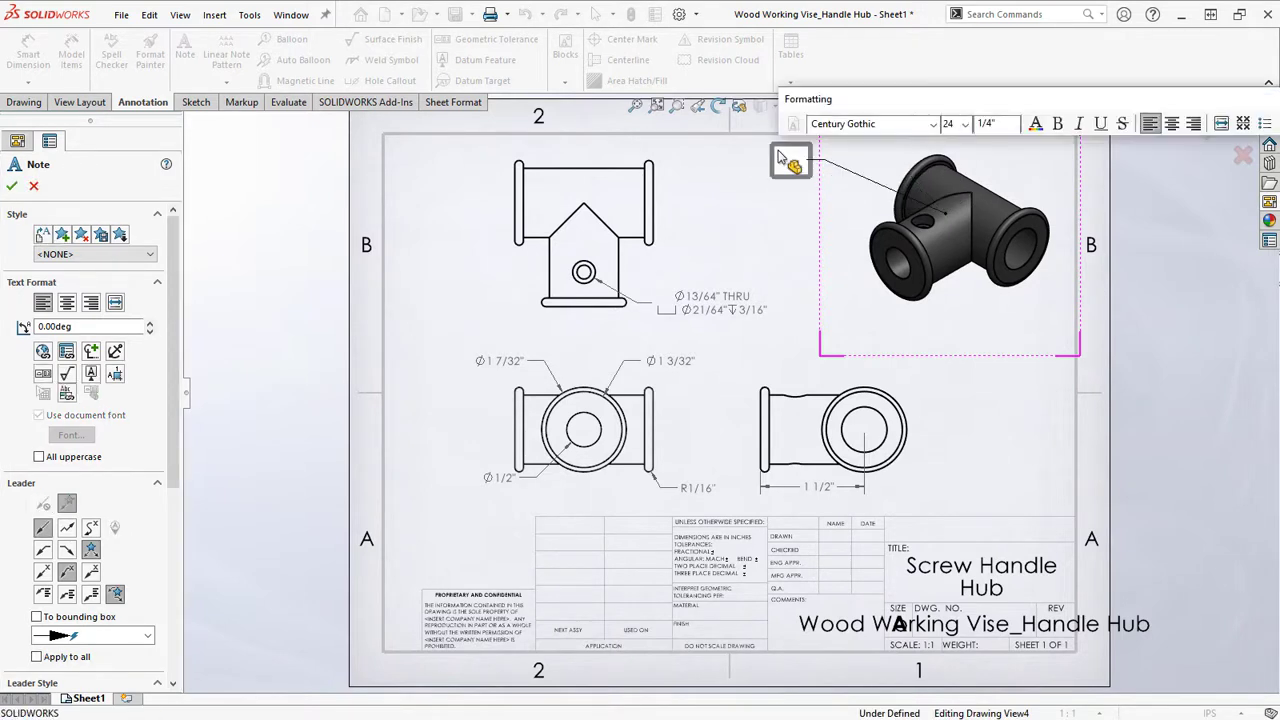
text(SA)
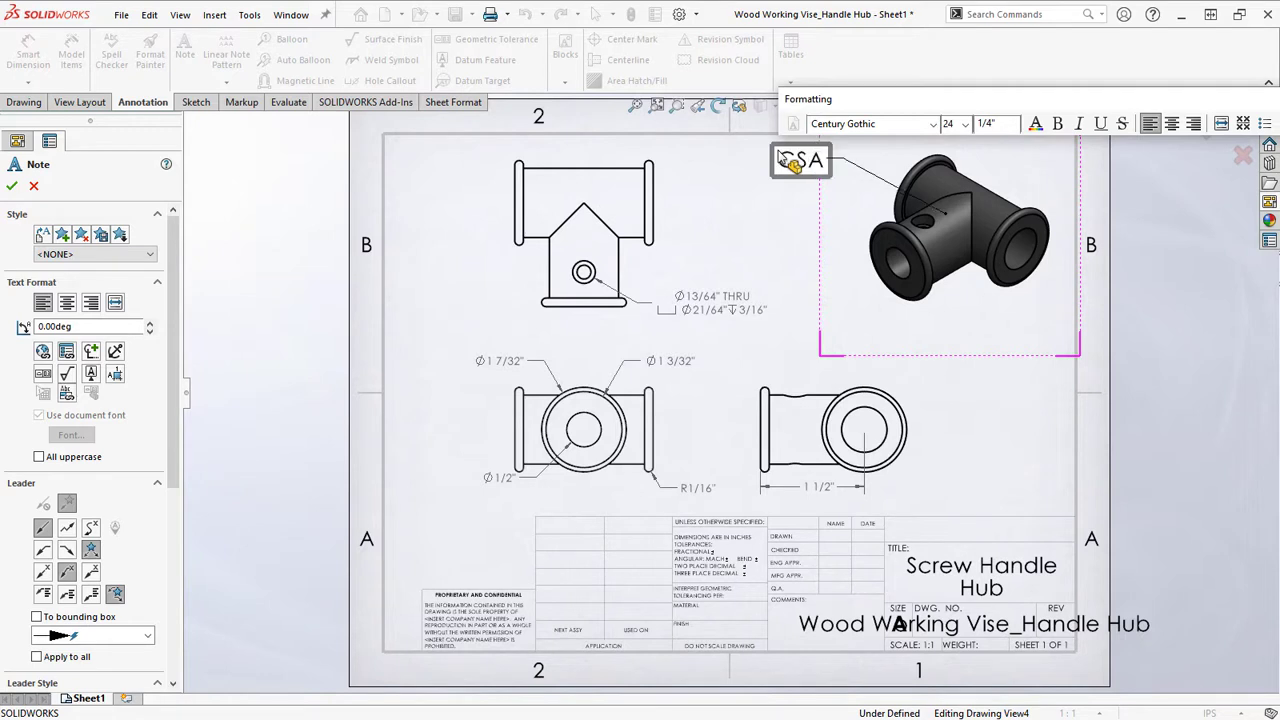
key(BackSpace)
key(BackSpace)
text(AST IRON)
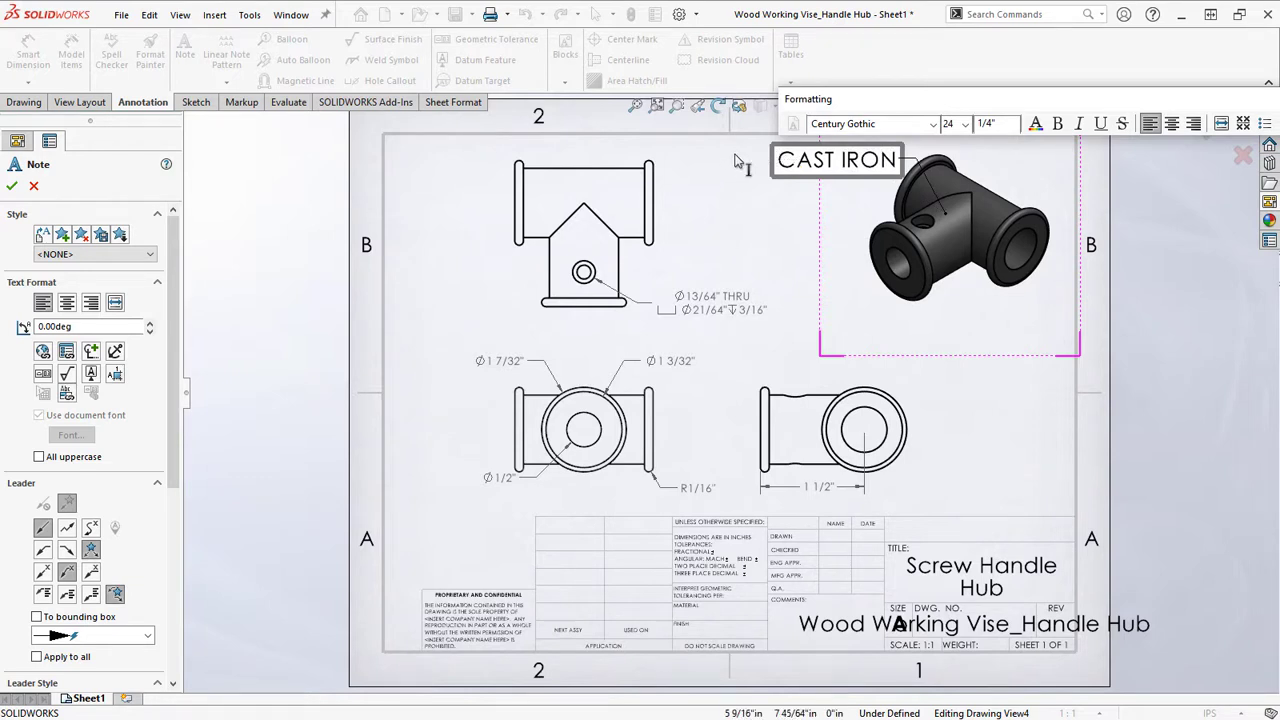
click(740, 163)
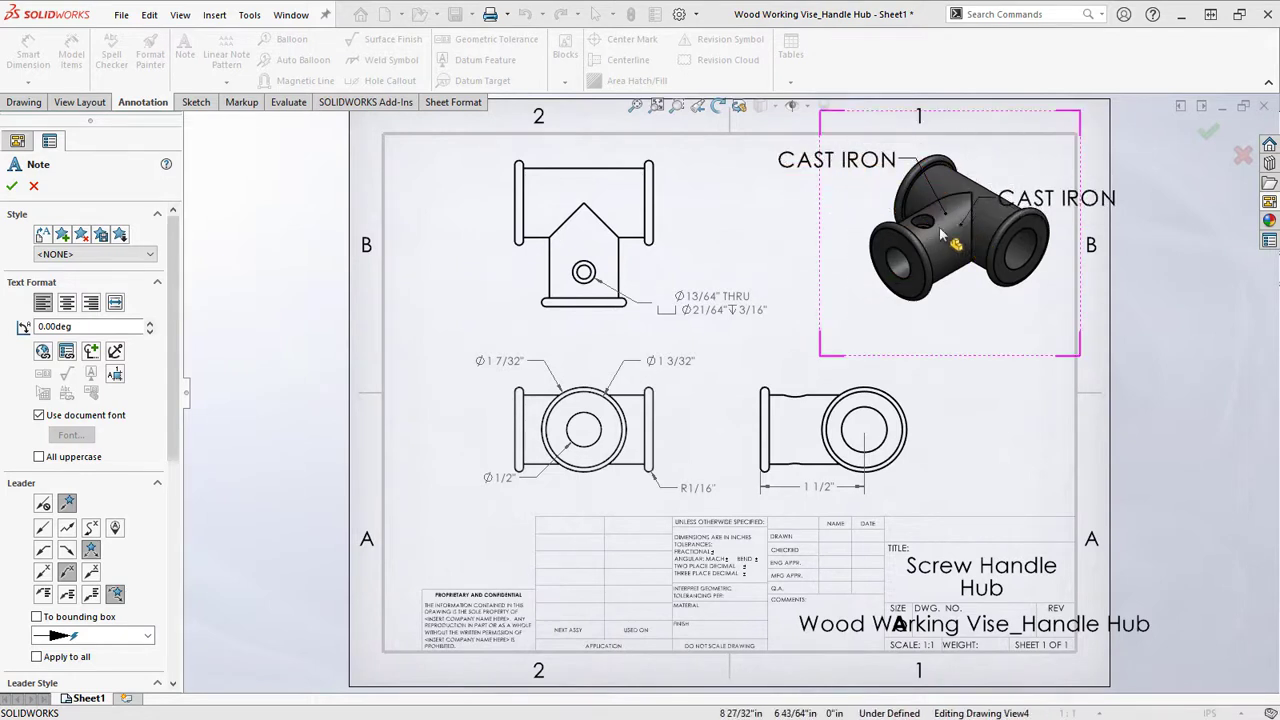
click(1208, 135)
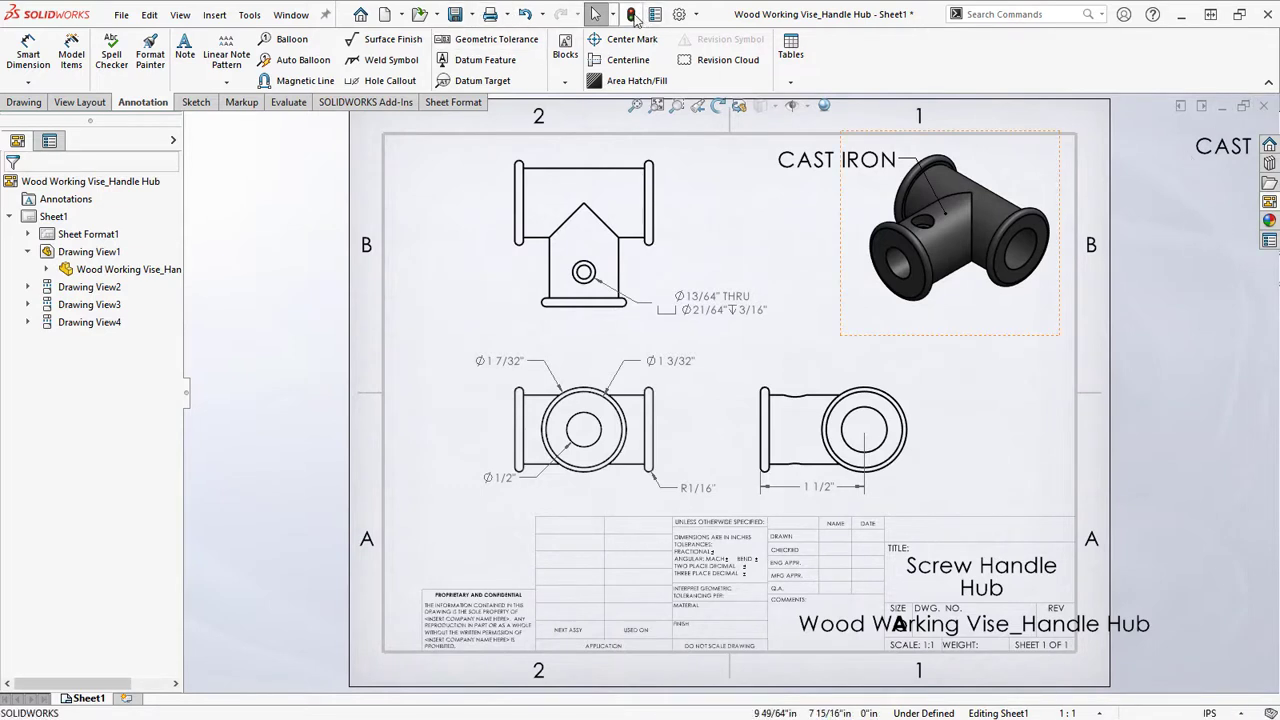
Move the CAST IRON note slightly down and reposition the shaded isometric view together with its note
click(817, 170)
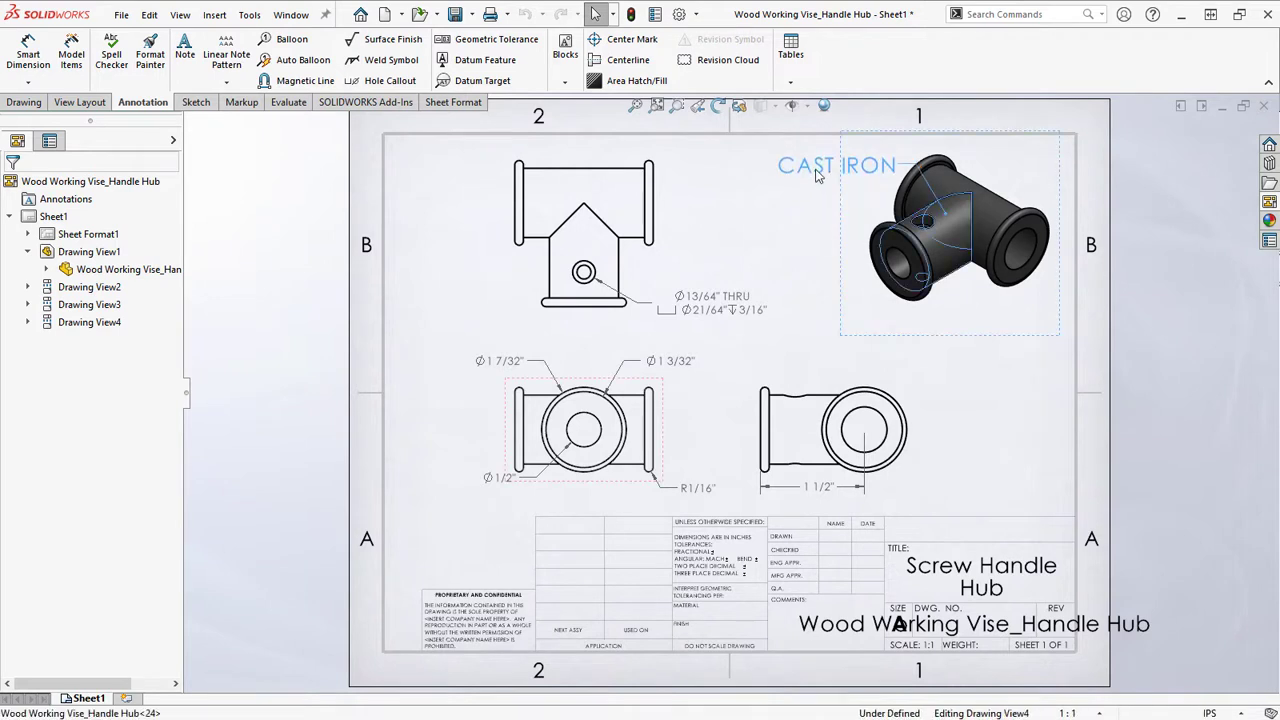
drag(816, 169, 815, 171)
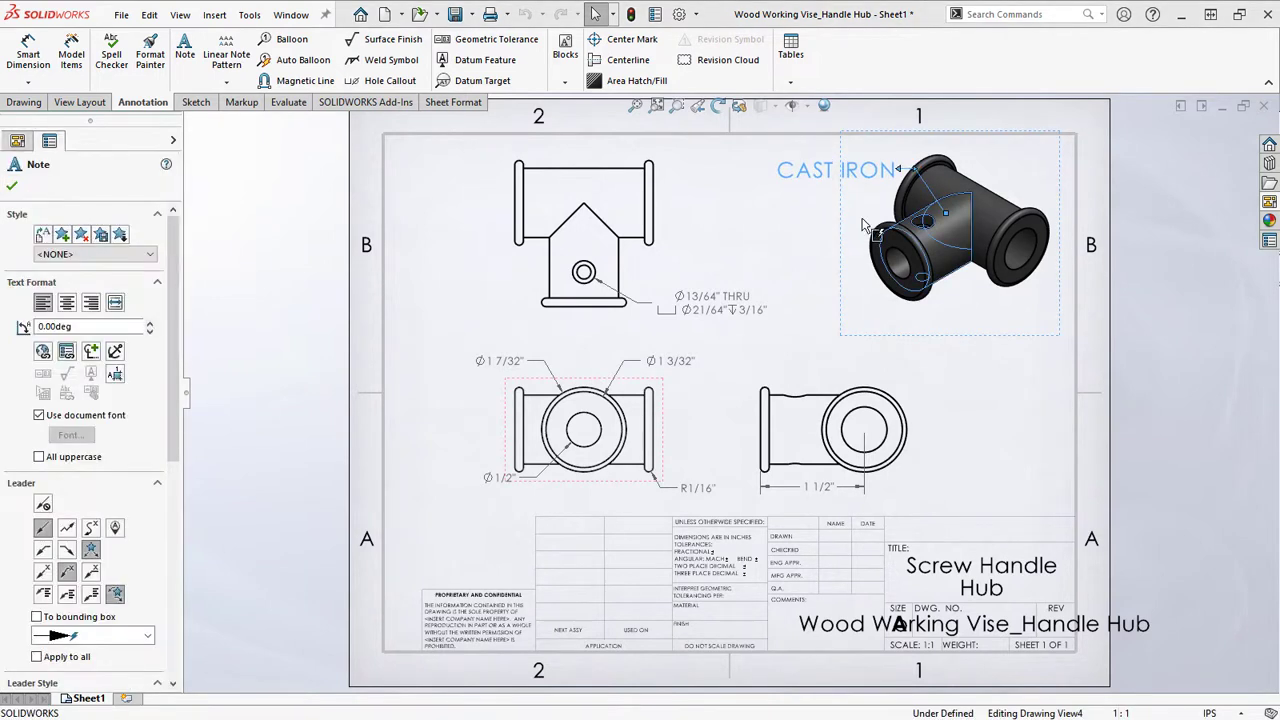
mouse_move(840, 220)
mouse_down()
mouse_move(826, 229)
mouse_move(826, 274)
mouse_move(847, 285)
mouse_up()
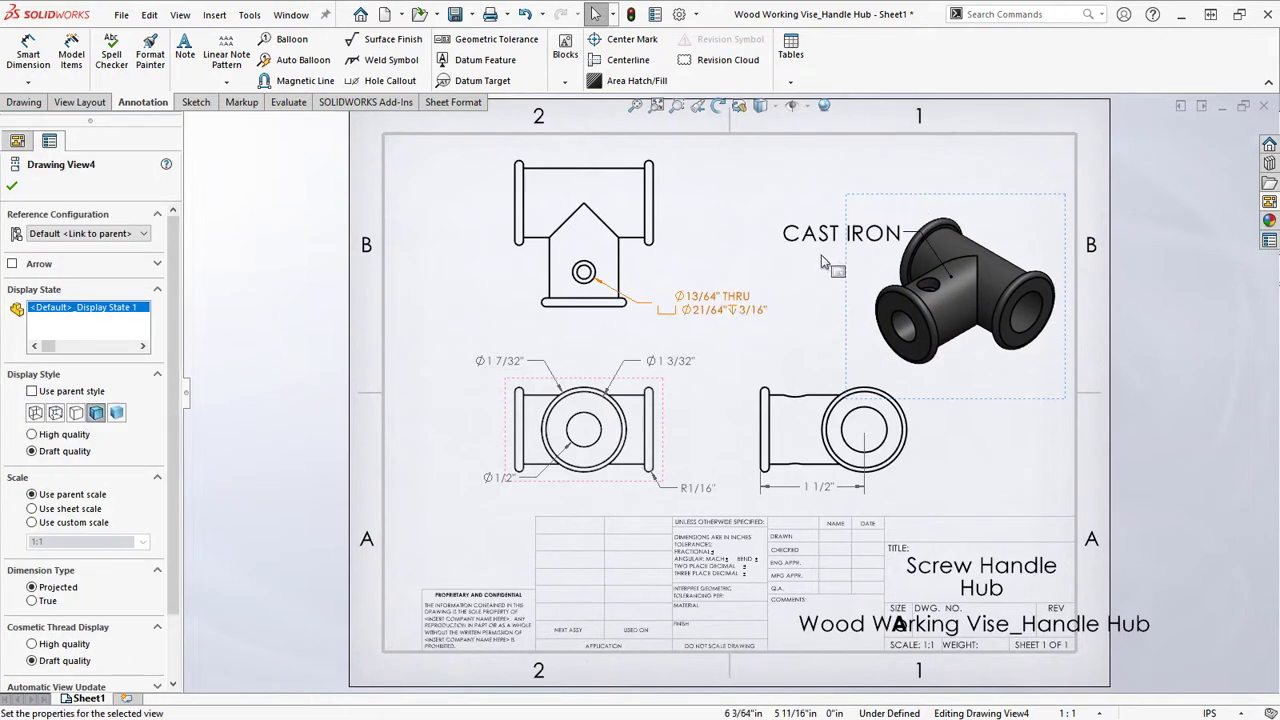
mouse_move(914, 200)
mouse_down()
mouse_move(884, 146)
mouse_move(908, 142)
mouse_up()
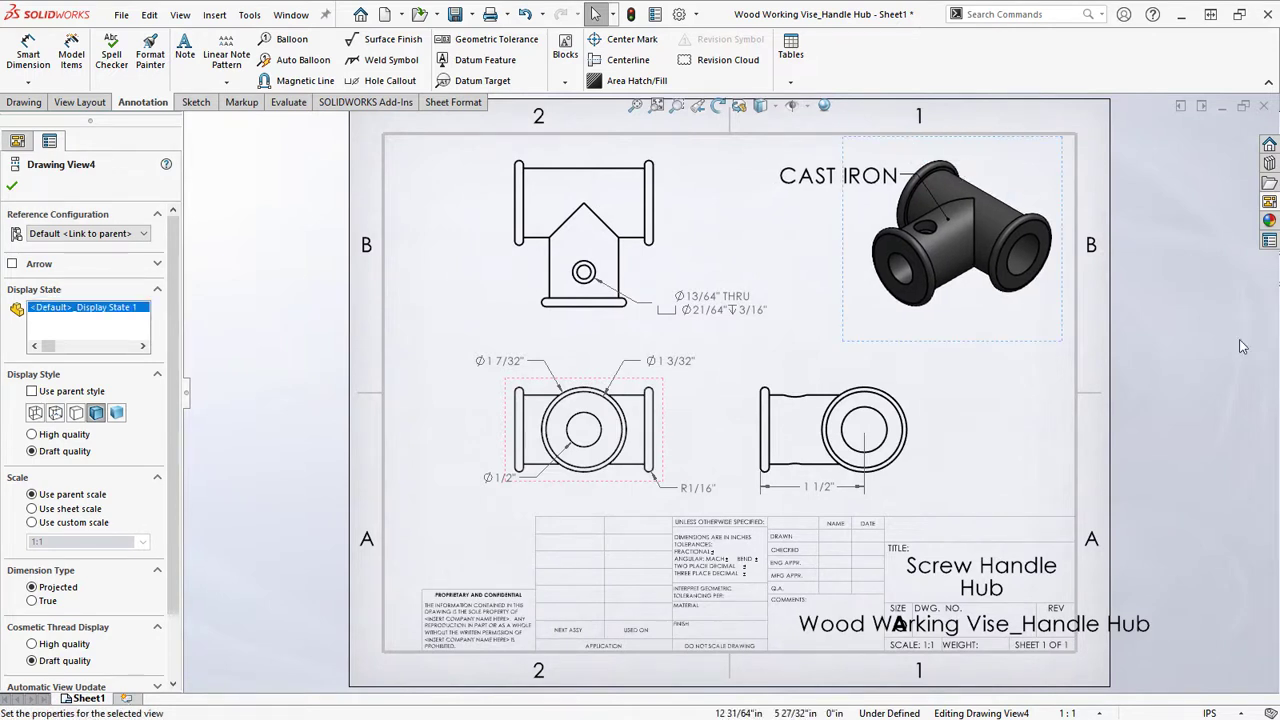
drag(830, 176, 672, 277)
drag(535, 295, 390, 250)
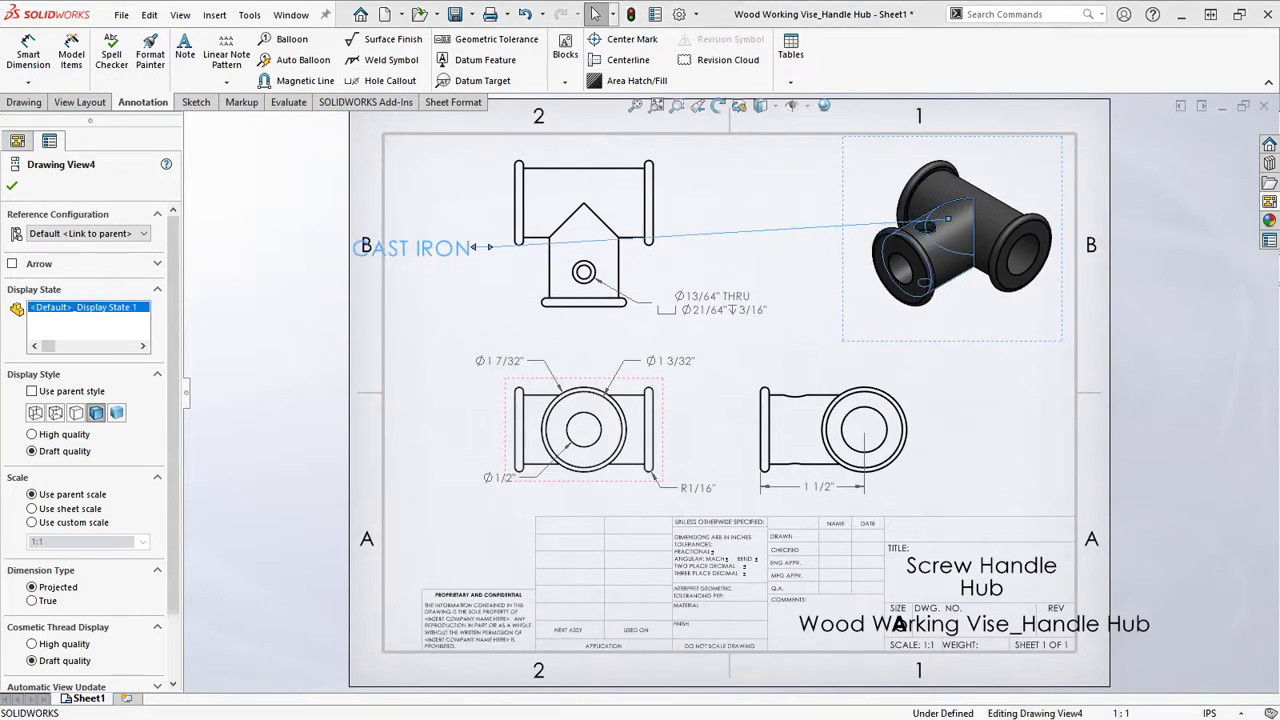
mouse_move(848, 158)
mouse_down()
mouse_move(792, 185)
mouse_move(718, 189)
mouse_up()
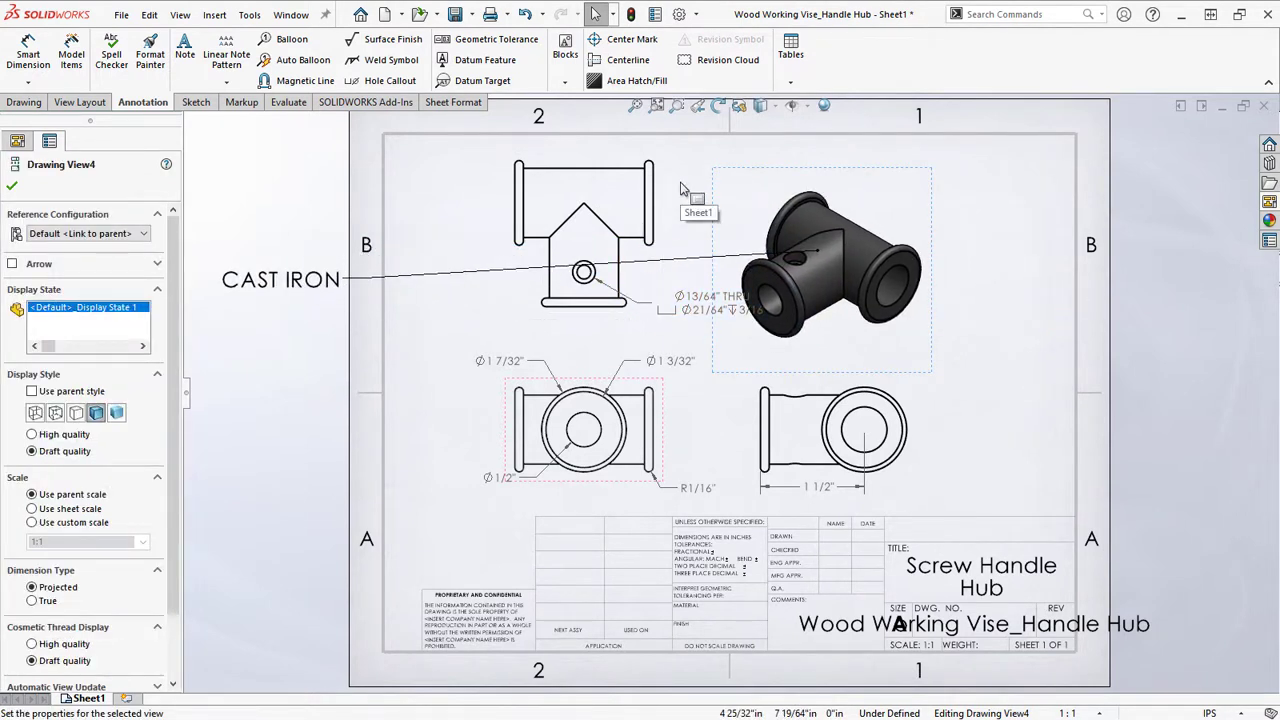
key(ctrl+z)
key(ctrl+z)
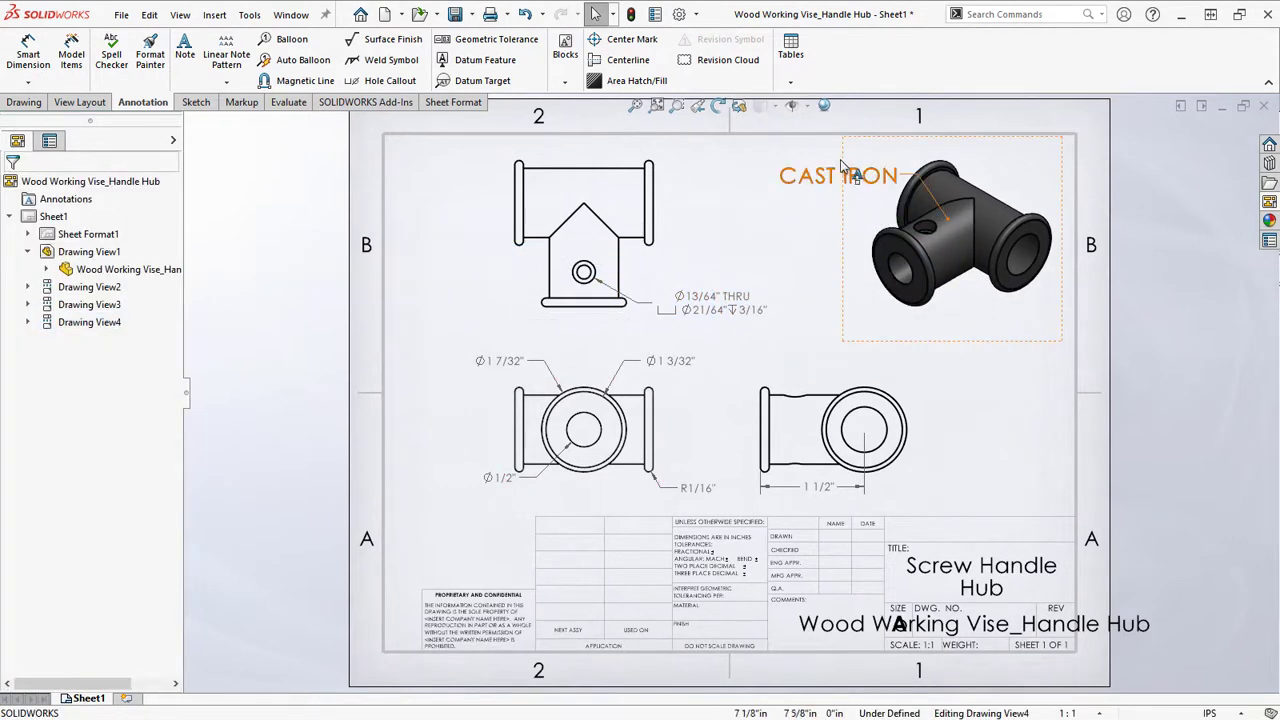
Refine the layout by shifting the CAST IRON note, parent view and T-shaped view slightly left and raising the hole callout
drag(843, 165, 831, 165)
mouse_move(662, 203)
mouse_down()
mouse_move(646, 237)
mouse_move(654, 186)
mouse_move(674, 206)
mouse_up()
drag(669, 429, 645, 425)
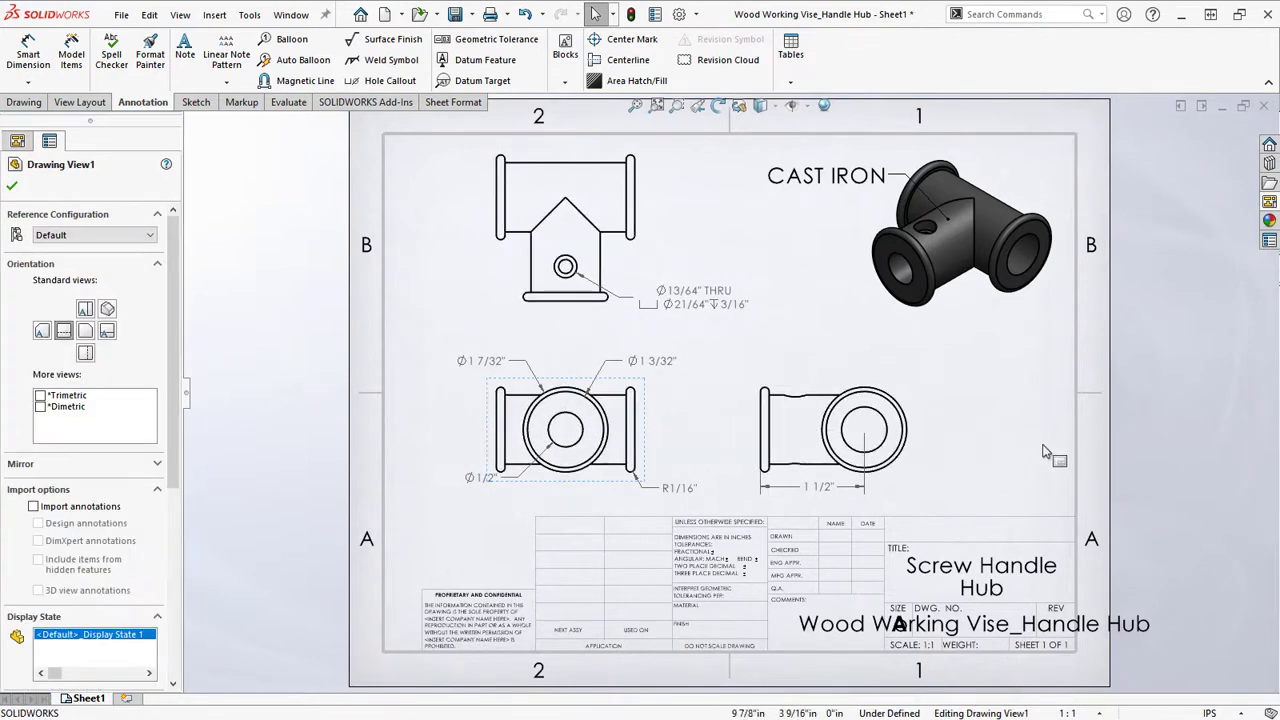
click(1013, 424)
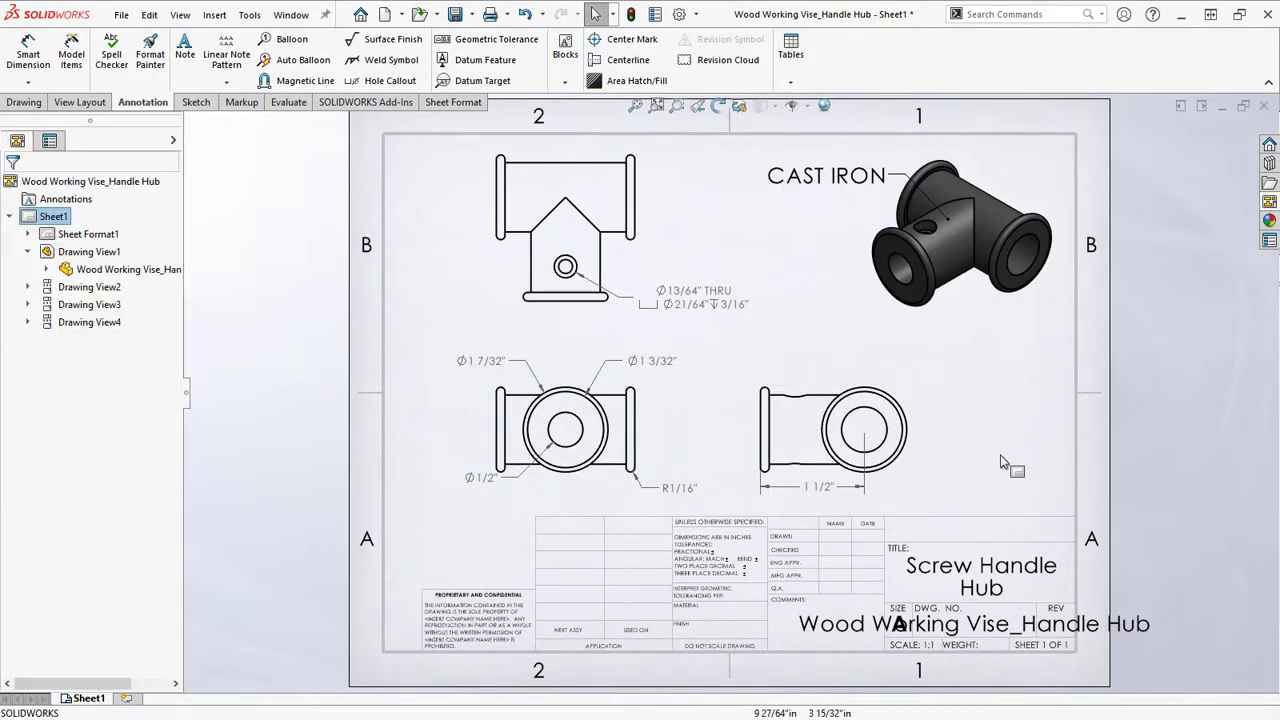
drag(703, 312, 695, 294)
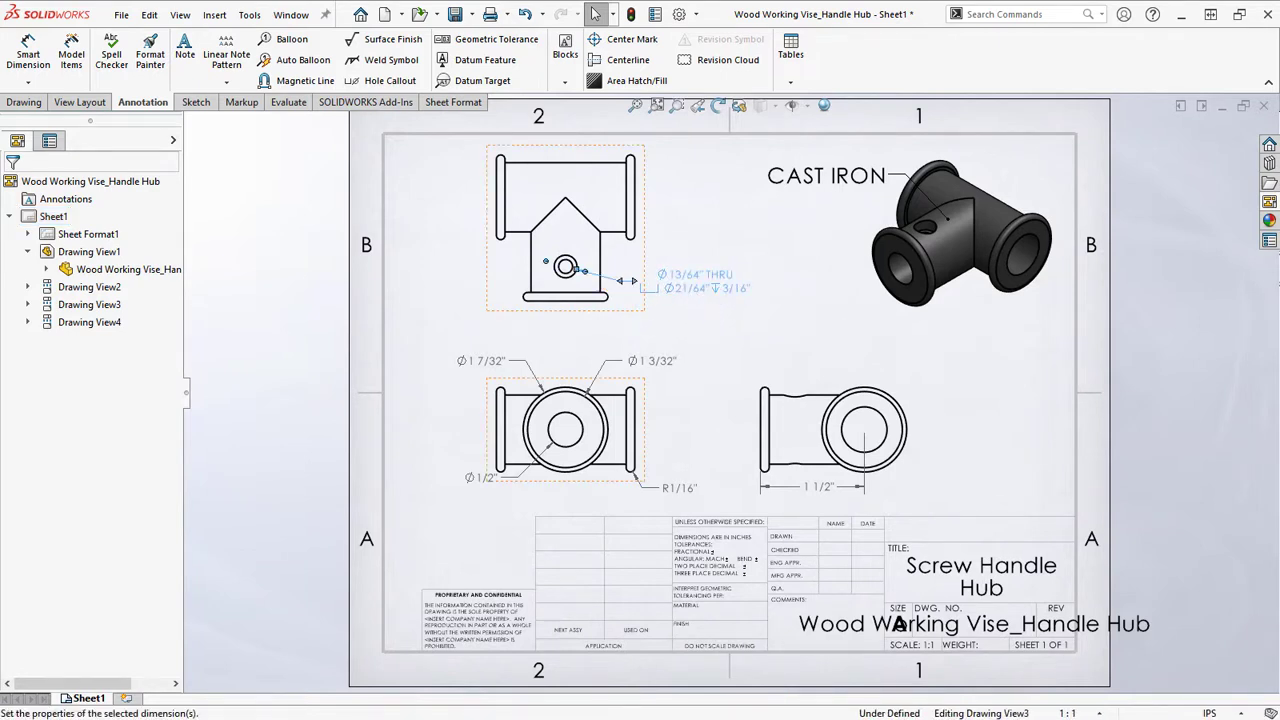
Try overriding the fractional value of the 1 3/32" diameter dimension in the front view
click(703, 406)
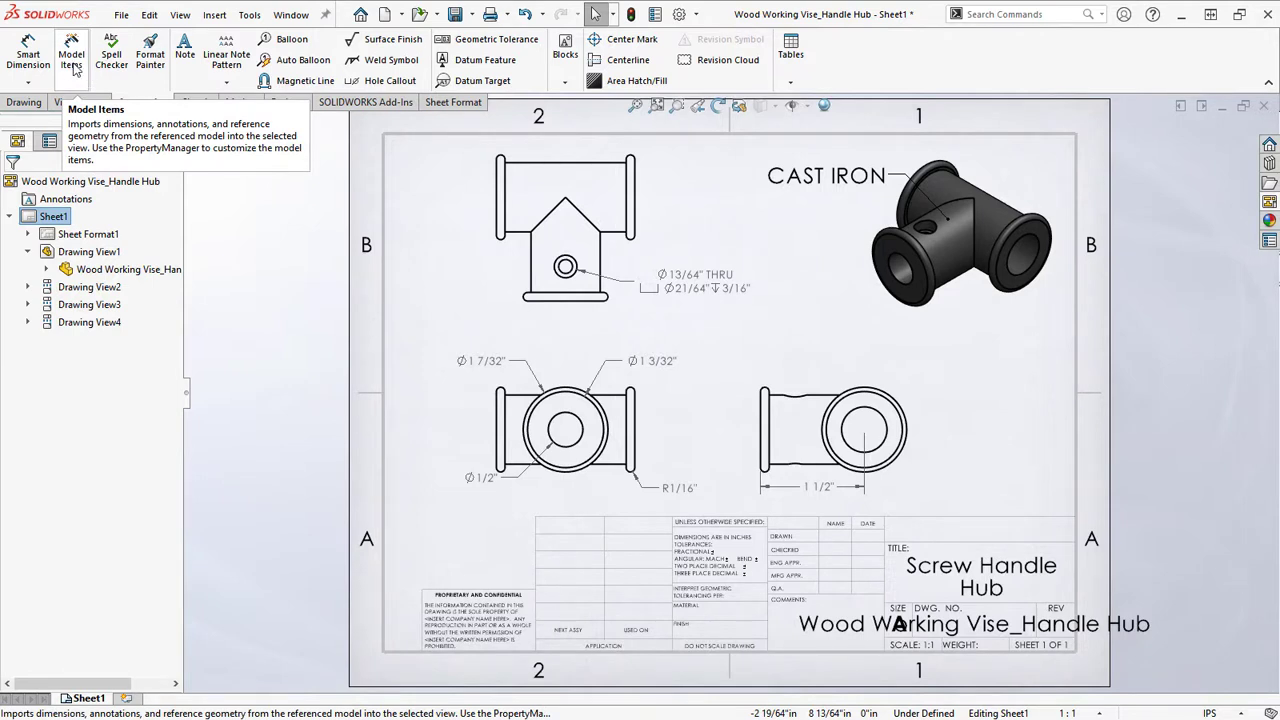
click(703, 285)
click(658, 369)
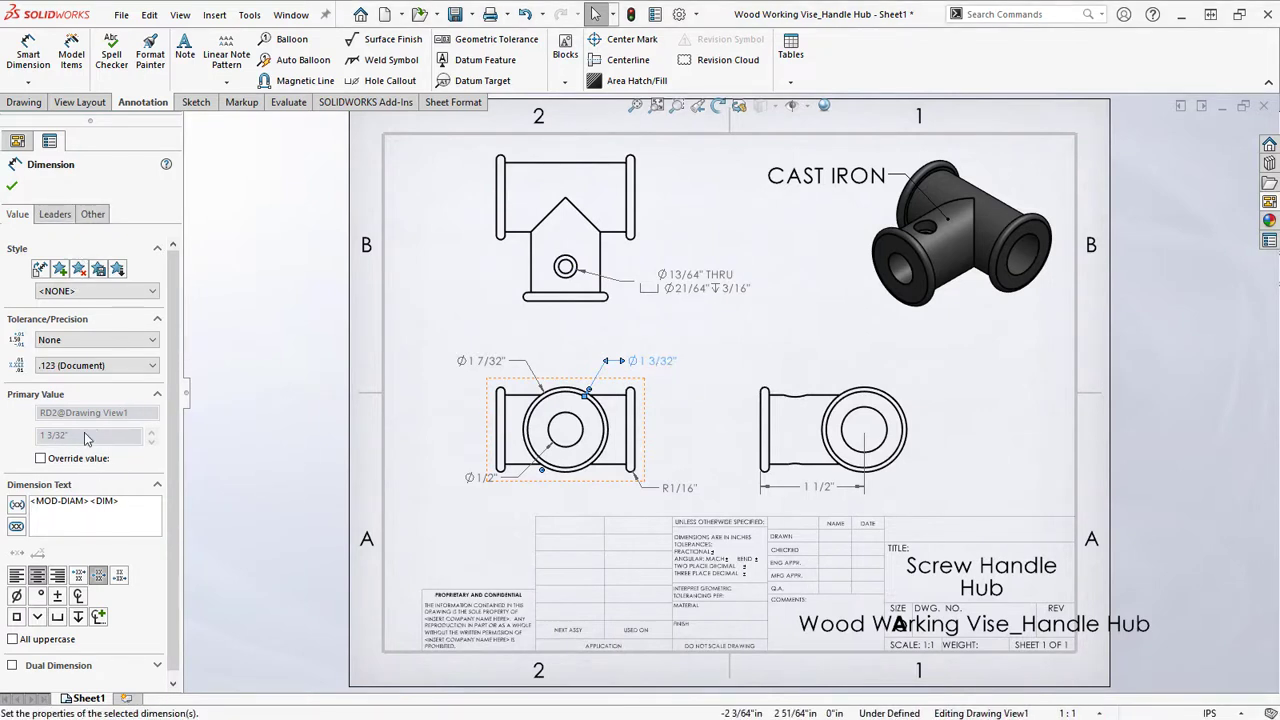
click(41, 459)
drag(76, 487, 27, 490)
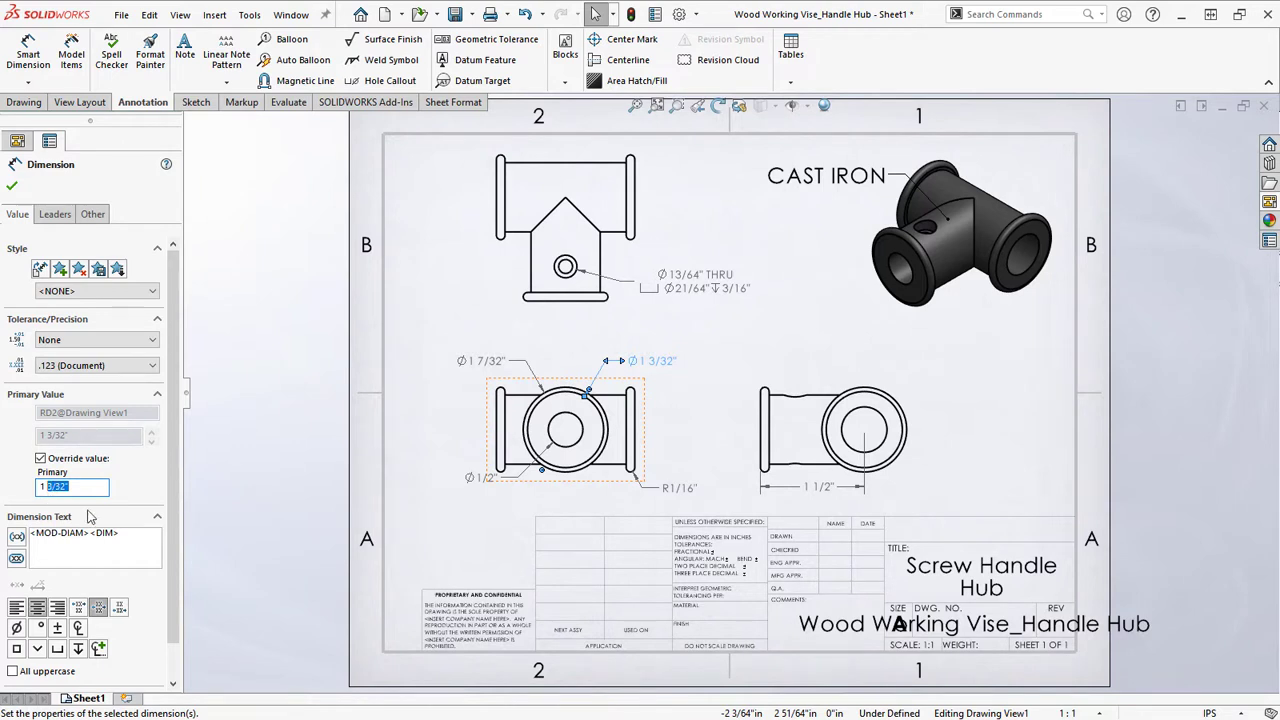
click(12, 188)
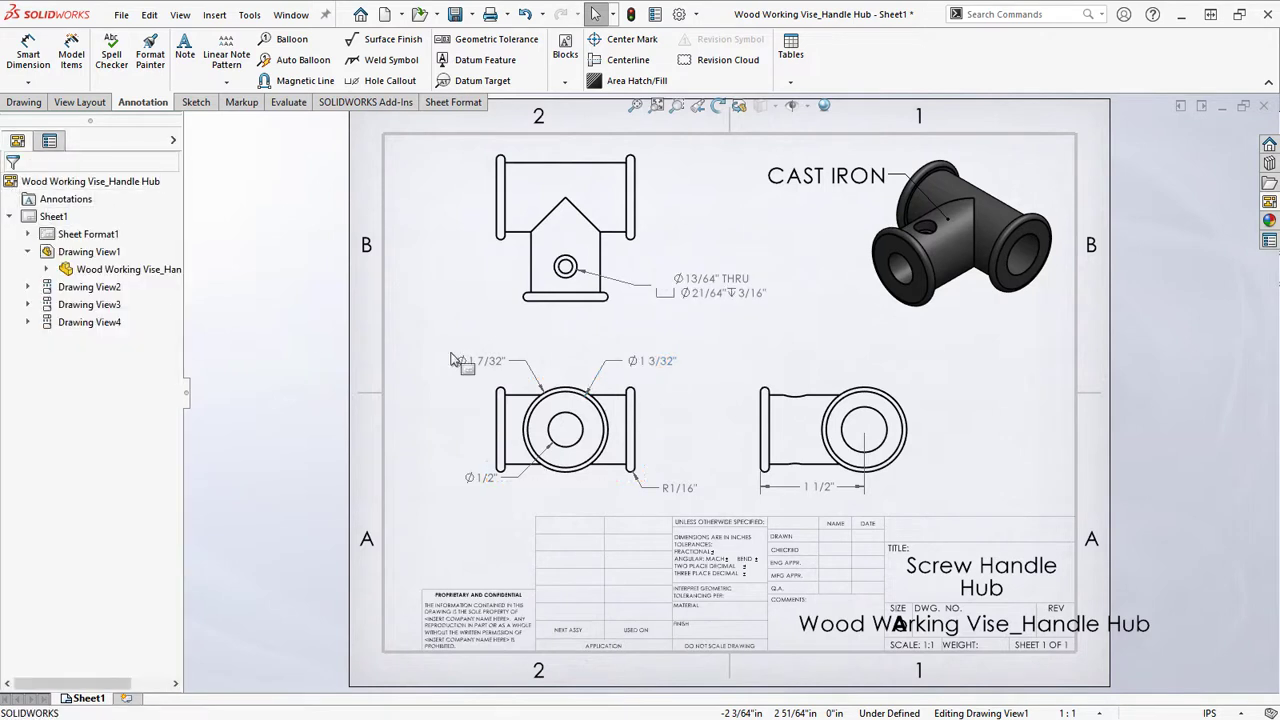
Set the system color for Dimensions, Non Imported (Driven) to black
click(680, 16)
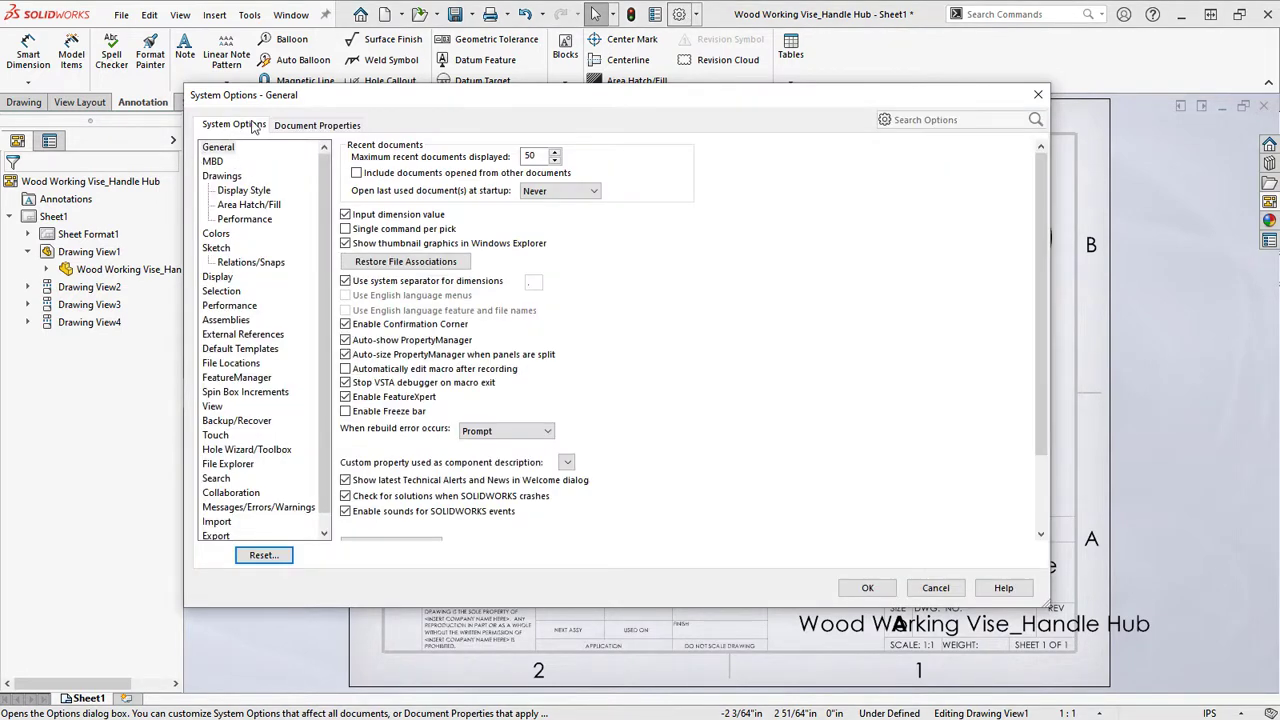
click(216, 235)
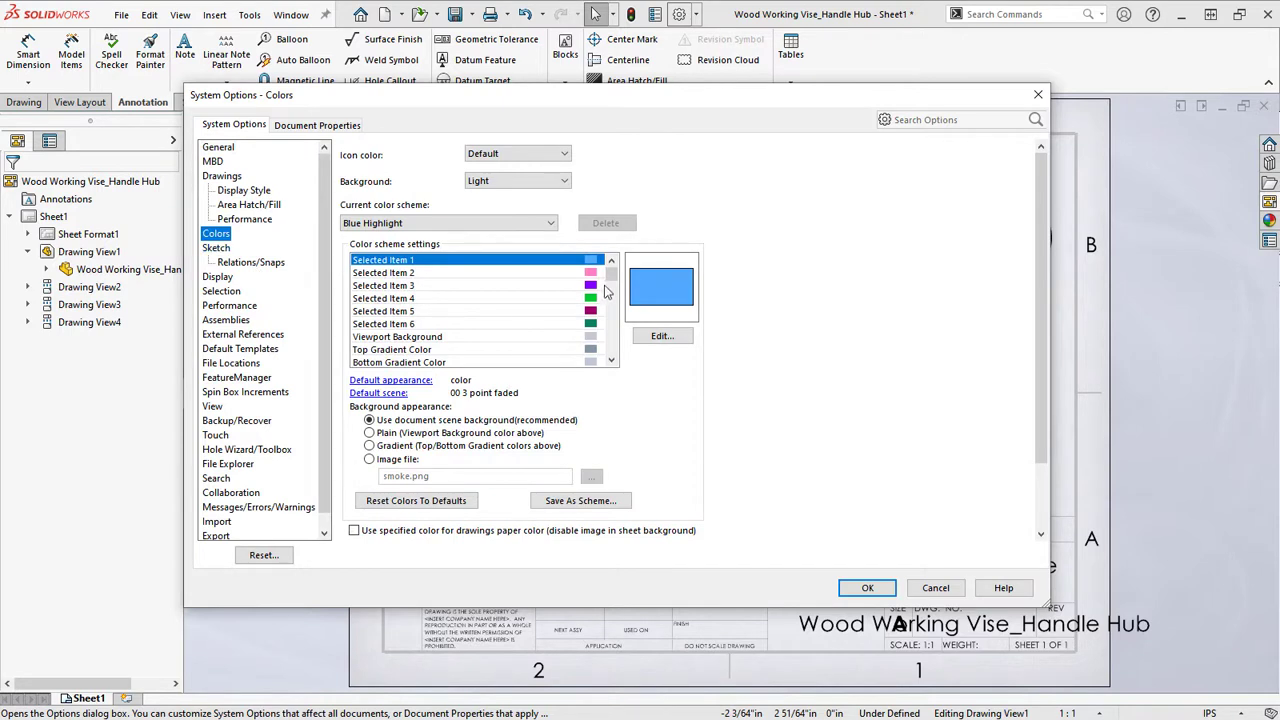
drag(612, 277, 612, 296)
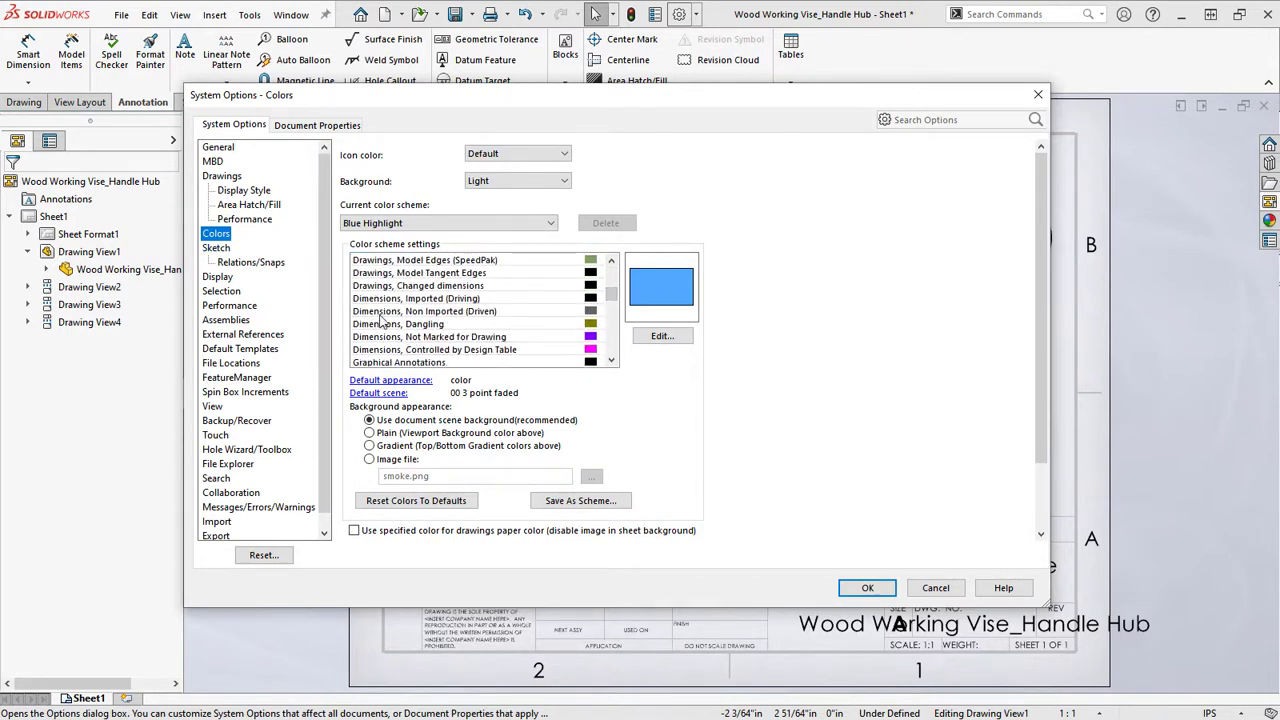
click(497, 313)
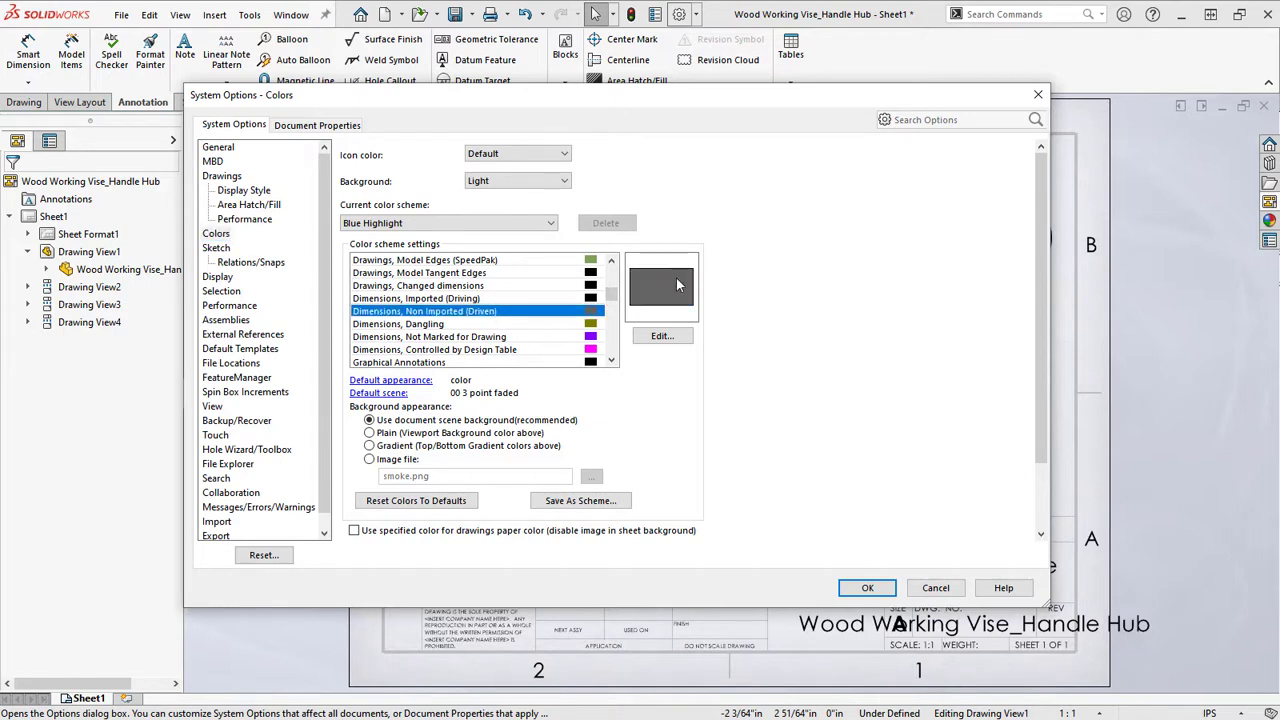
click(659, 340)
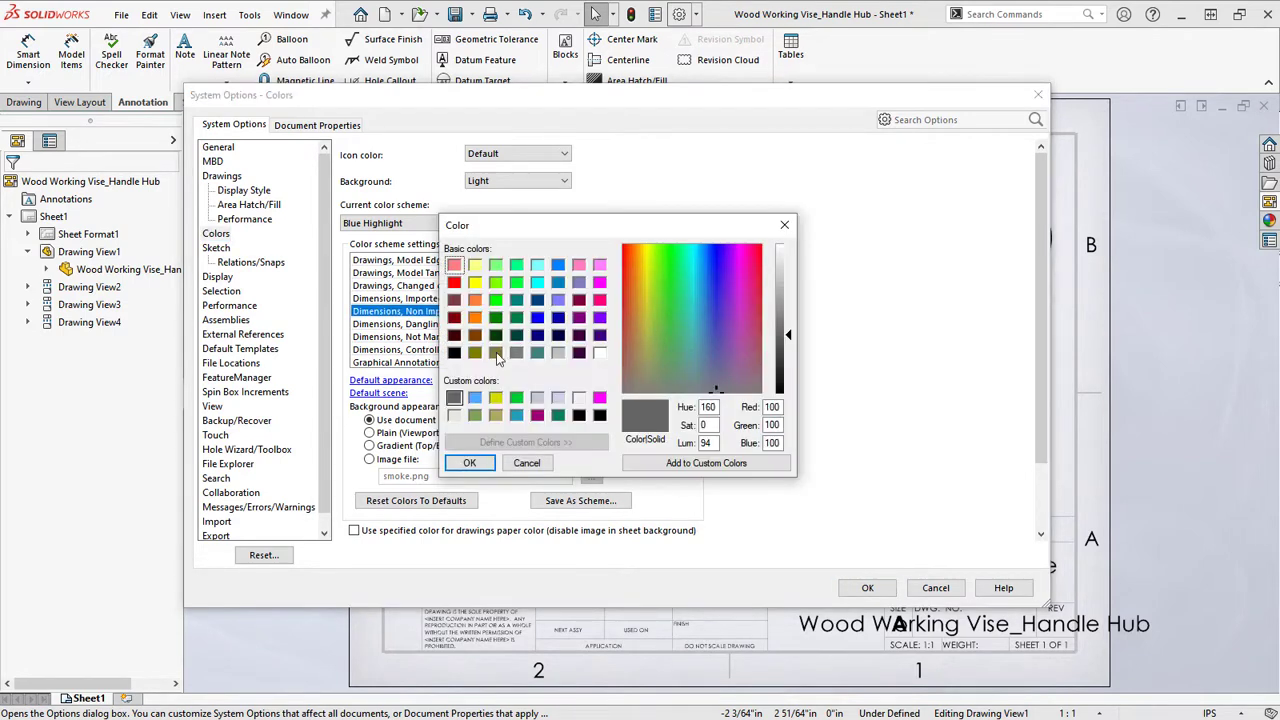
click(454, 353)
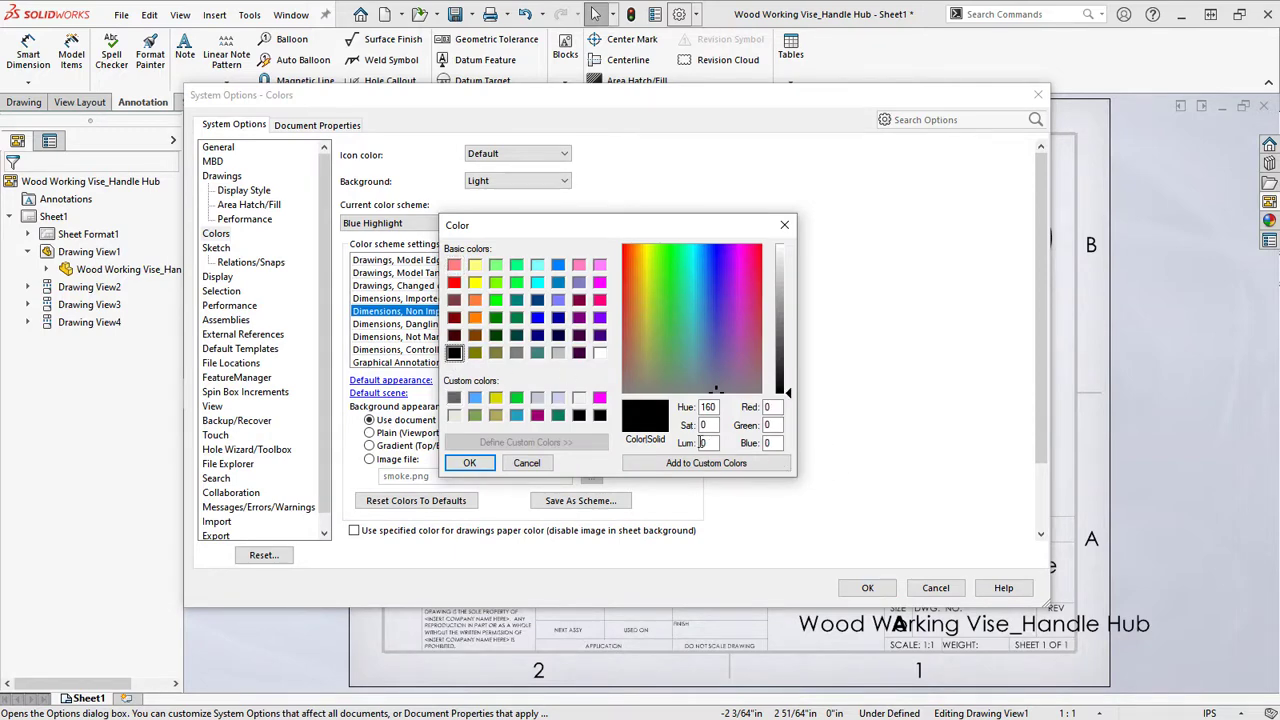
click(469, 463)
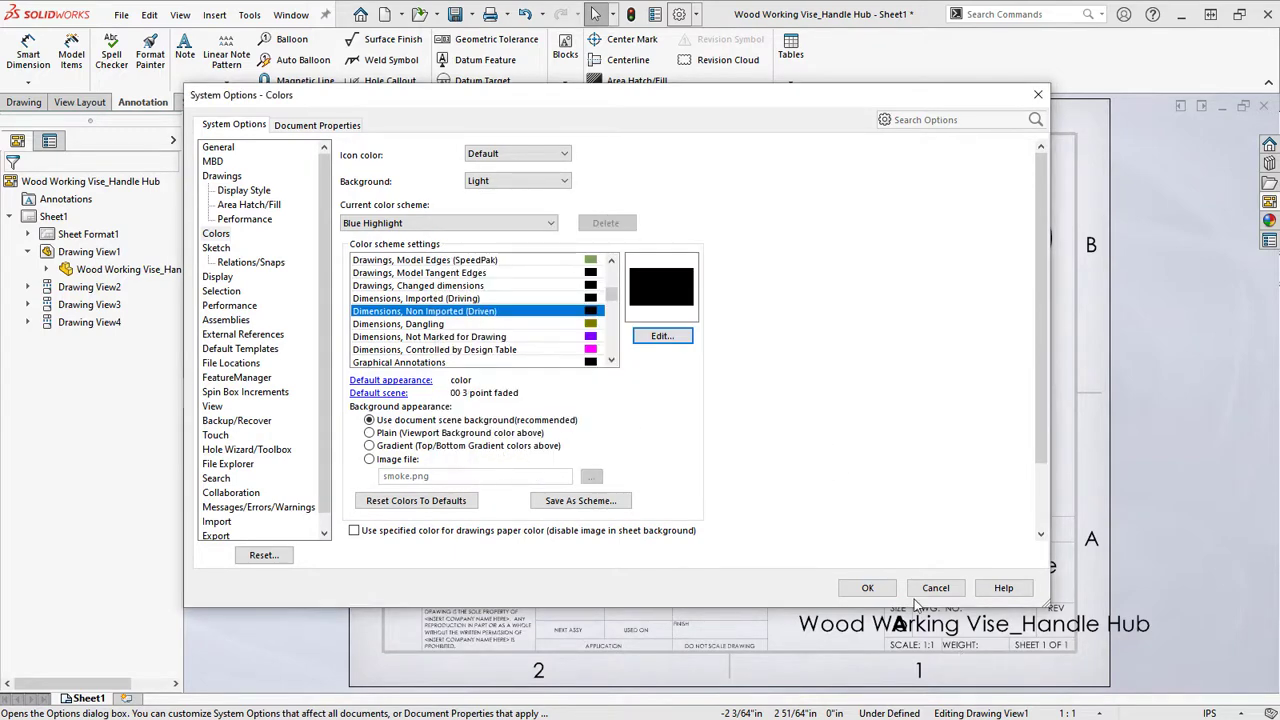
click(868, 589)
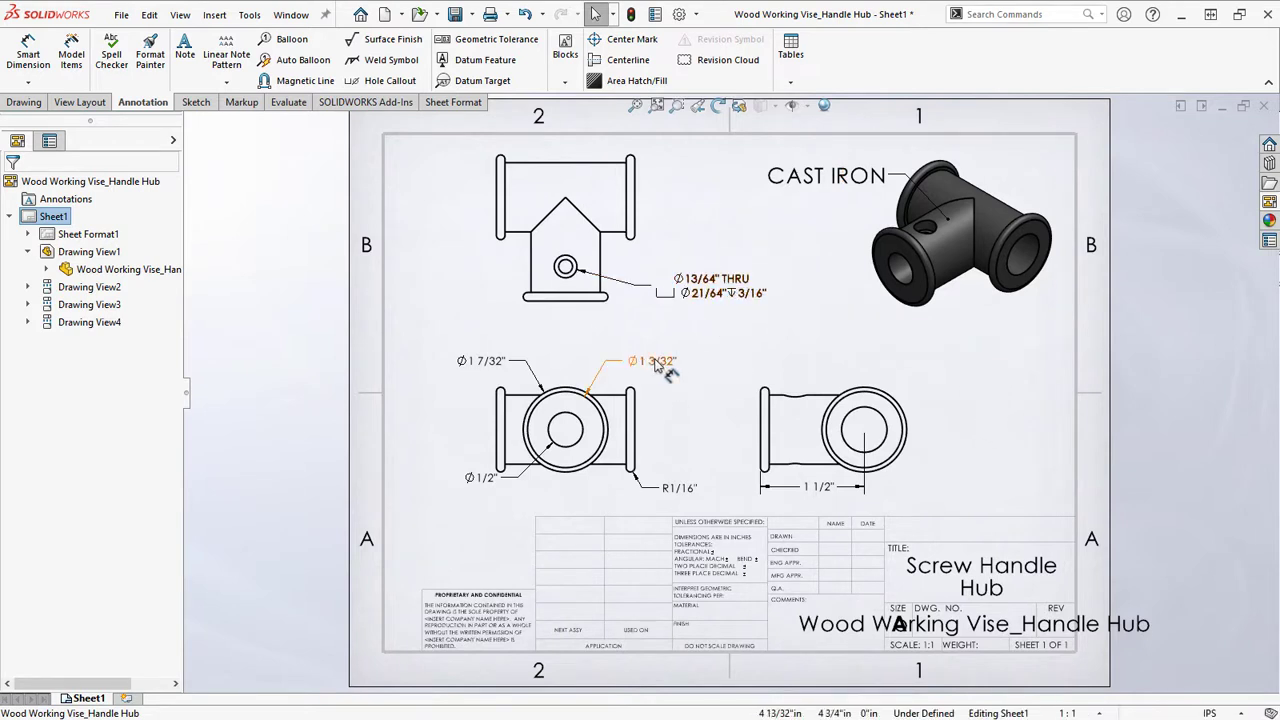
Restore the Dimensions, Non Imported (Driven) system color to the dark gray custom color, RGB 100, 100, 100
click(680, 14)
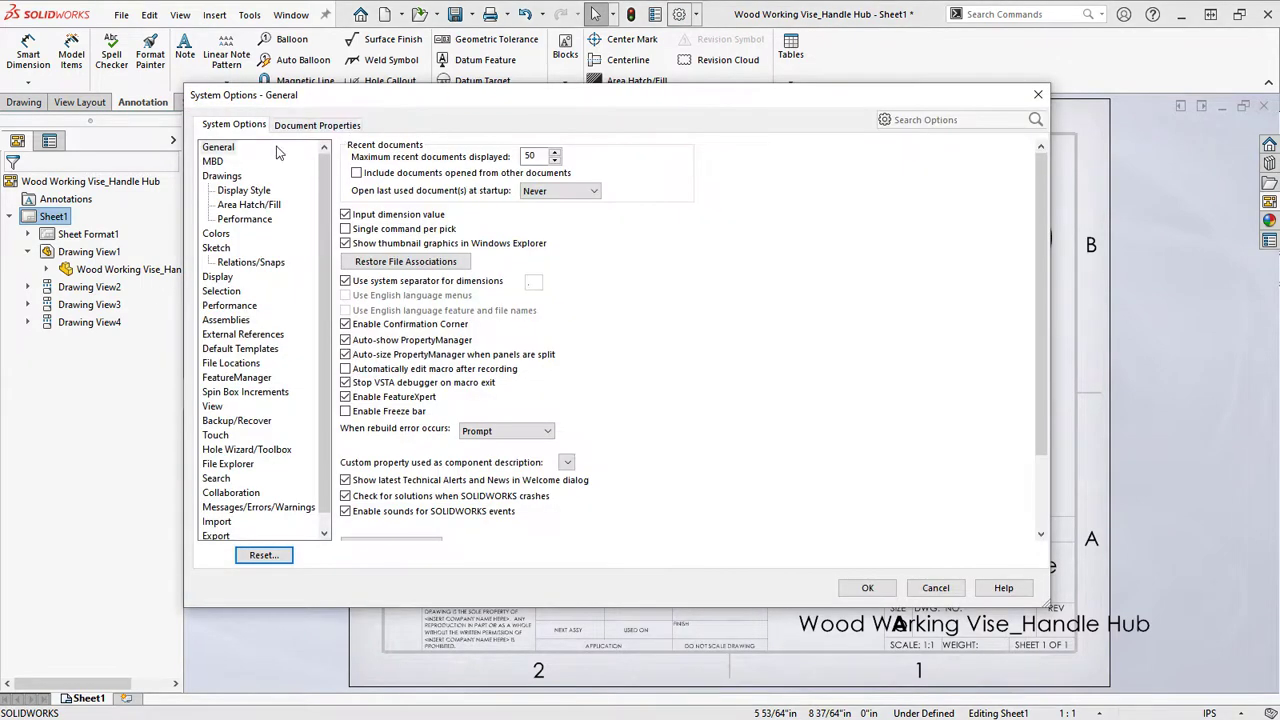
click(217, 235)
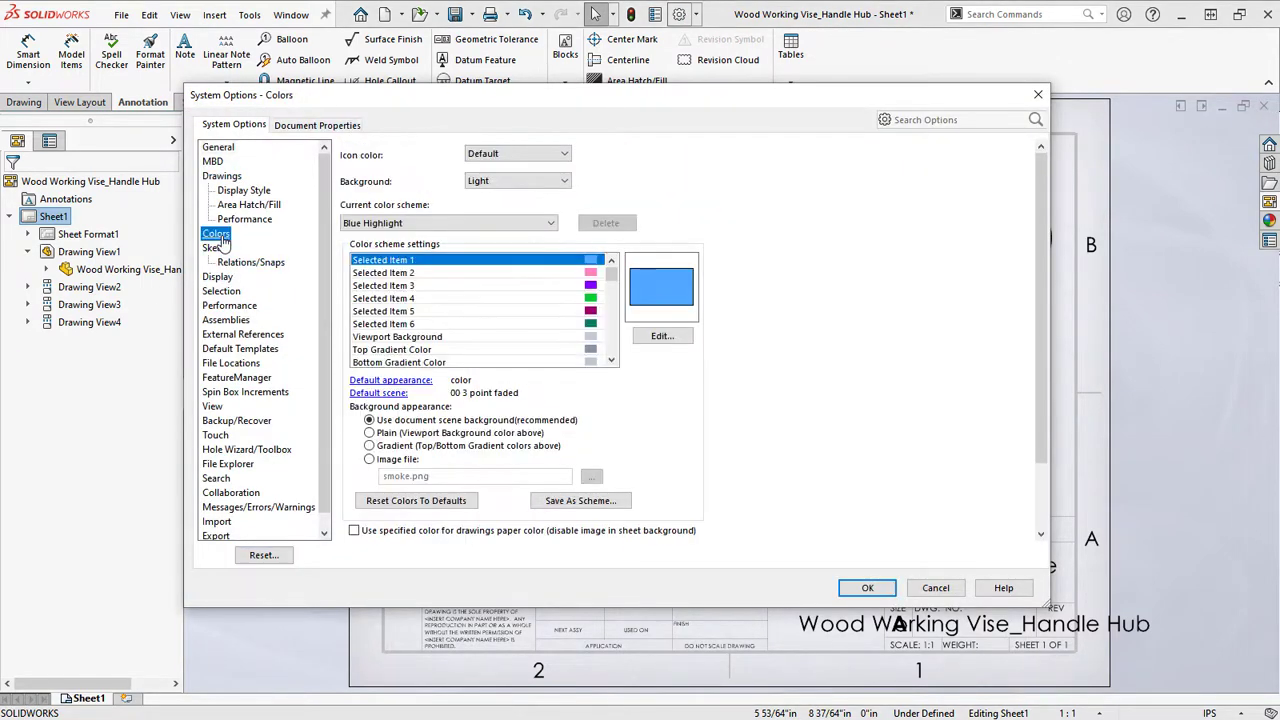
drag(614, 281, 617, 300)
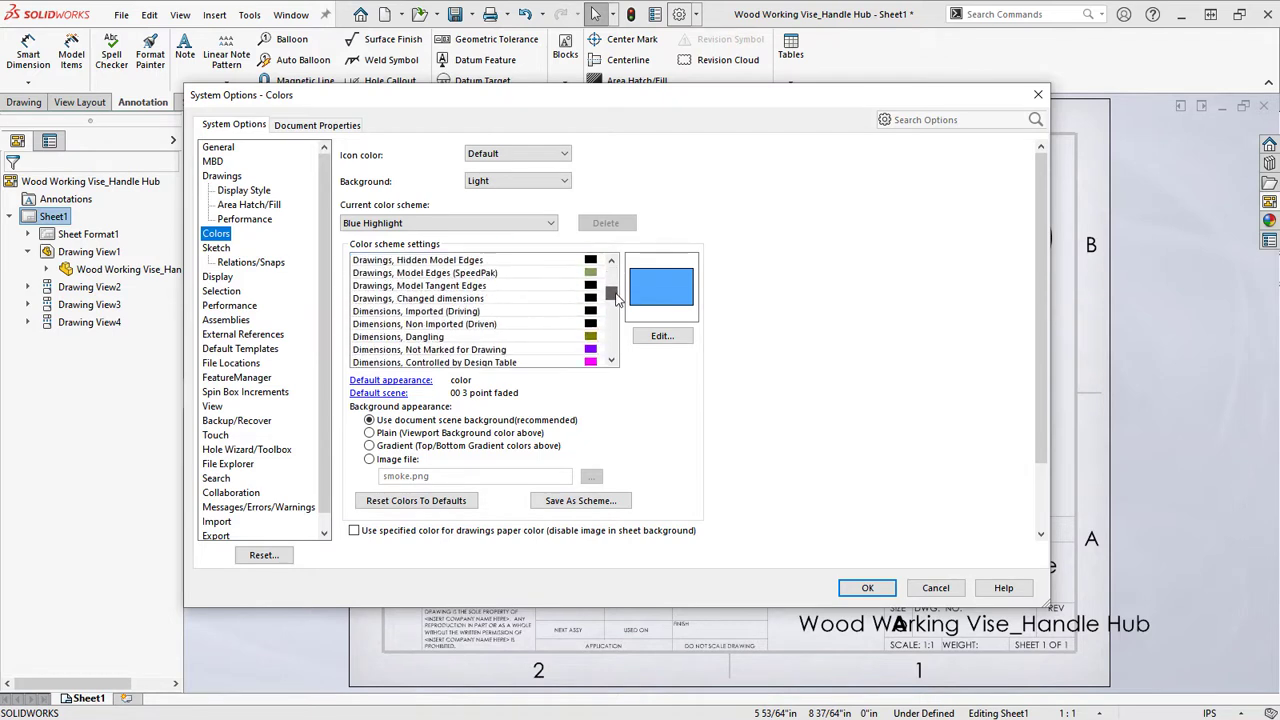
click(521, 324)
click(662, 336)
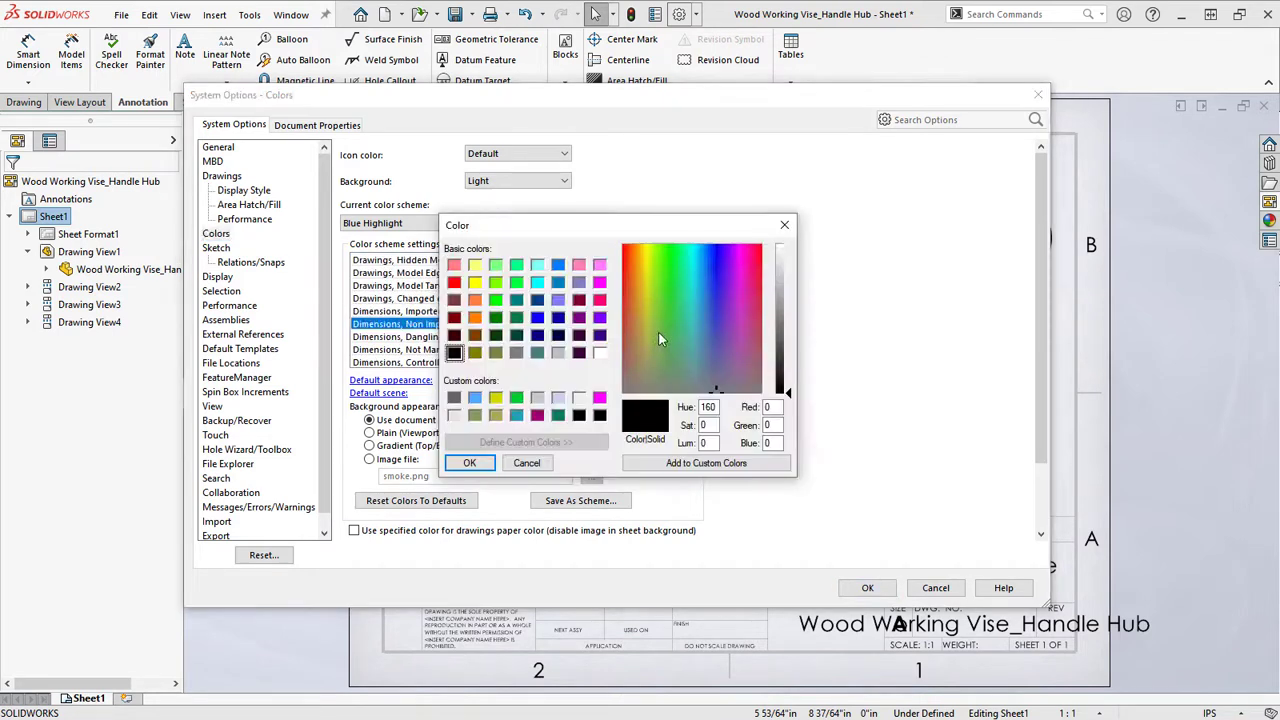
click(456, 398)
click(469, 462)
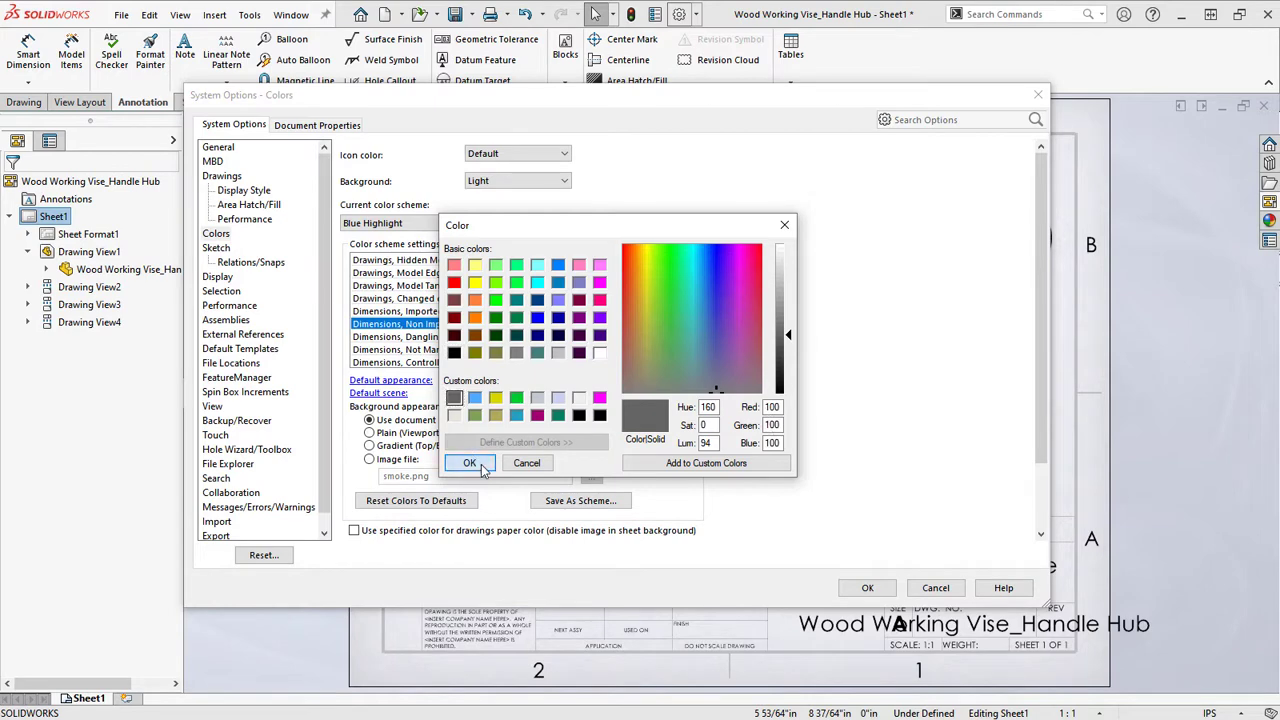
click(868, 590)
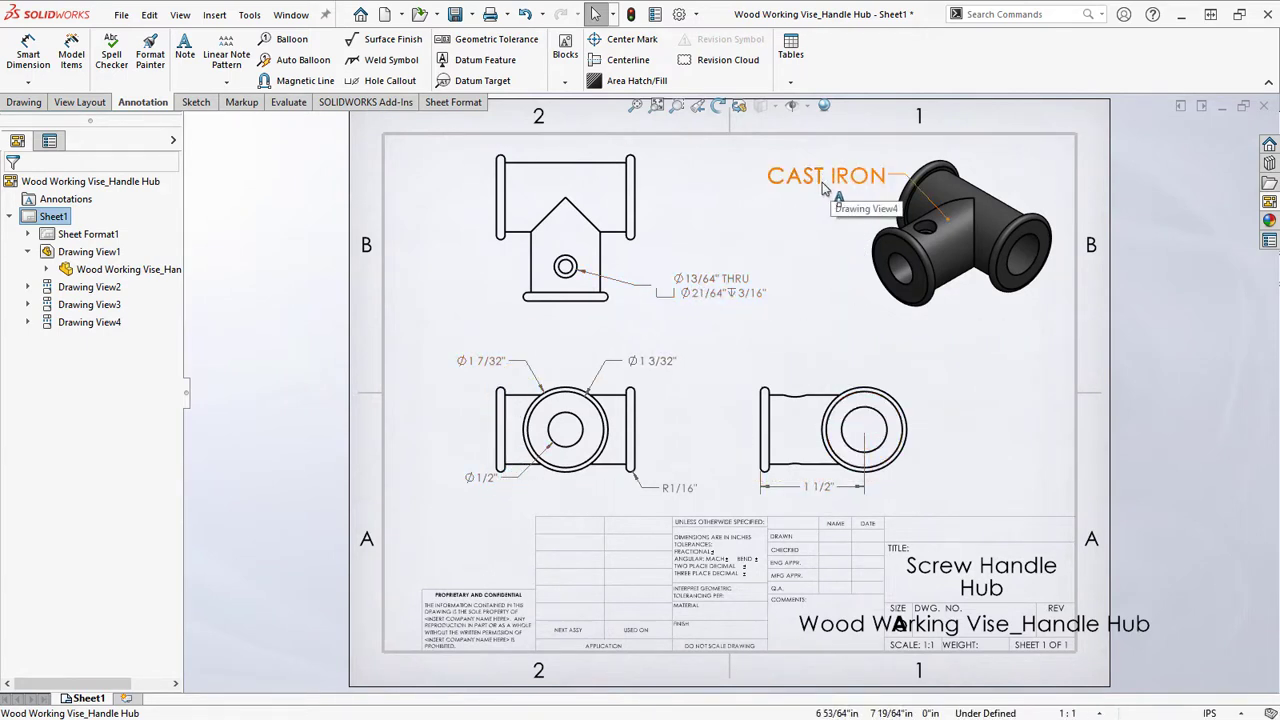
Set the document's dimension font height to .25 inch in the Dimensions document properties
click(679, 14)
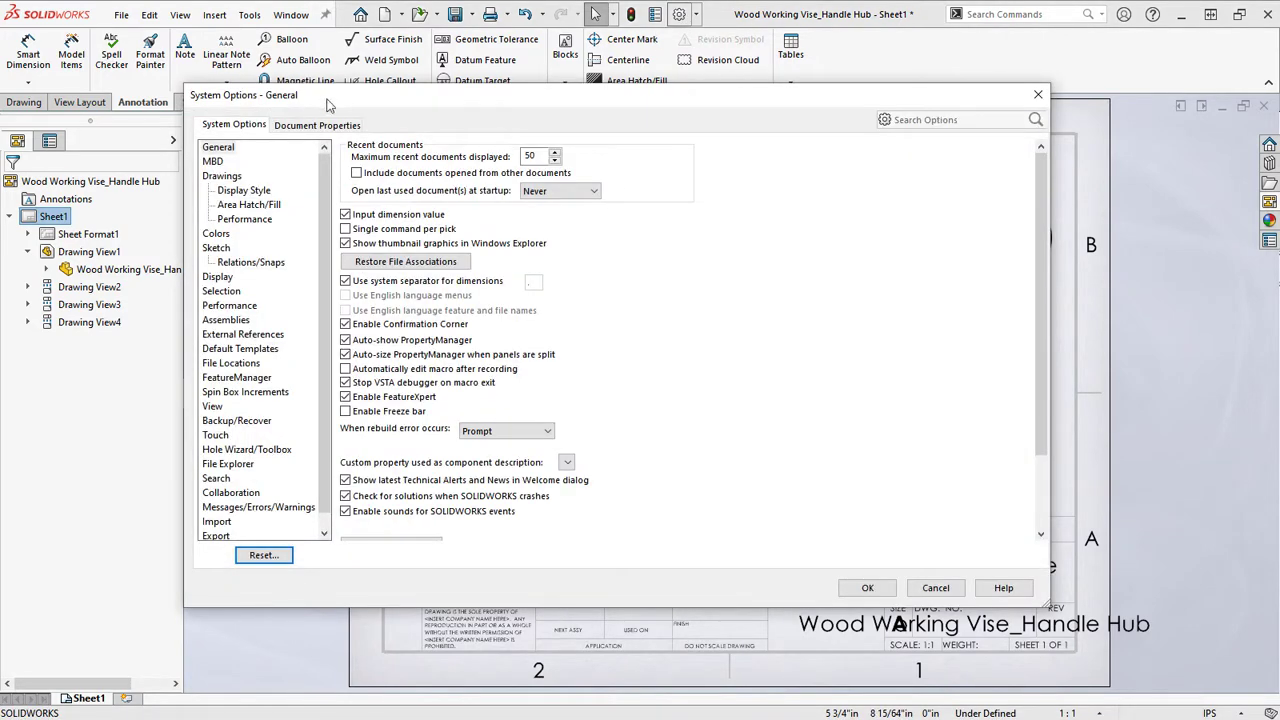
click(314, 126)
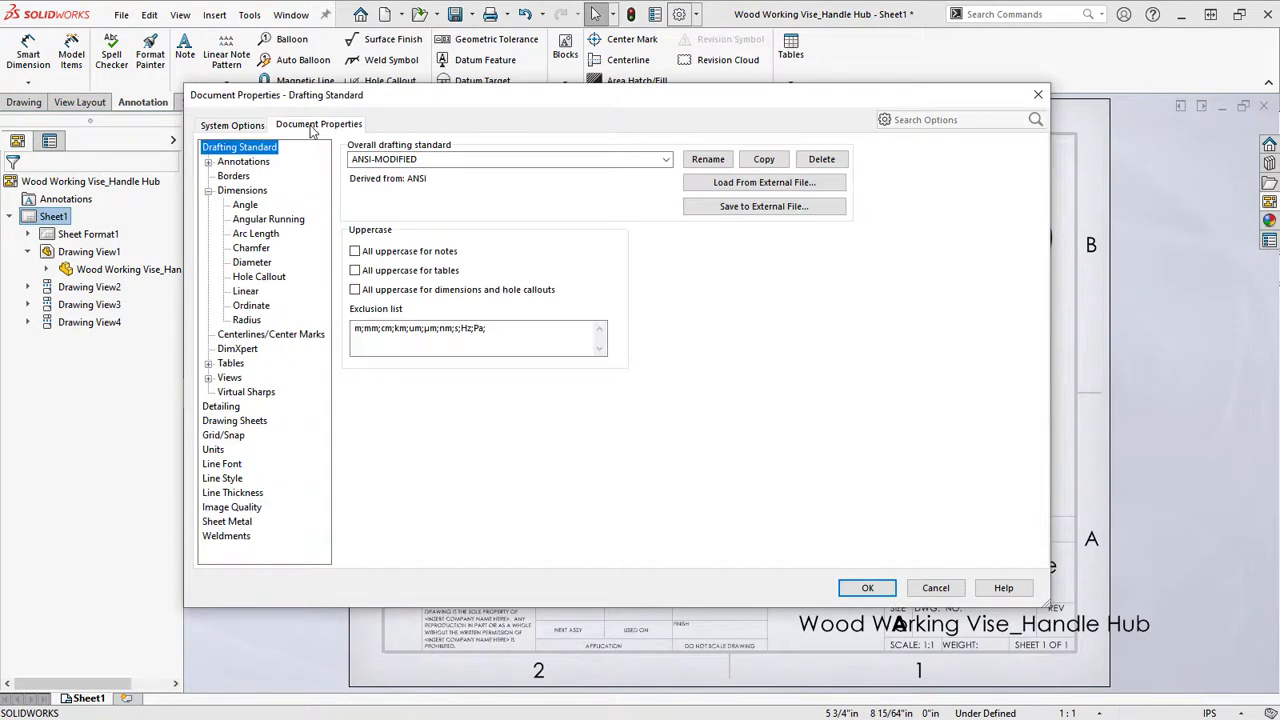
click(243, 191)
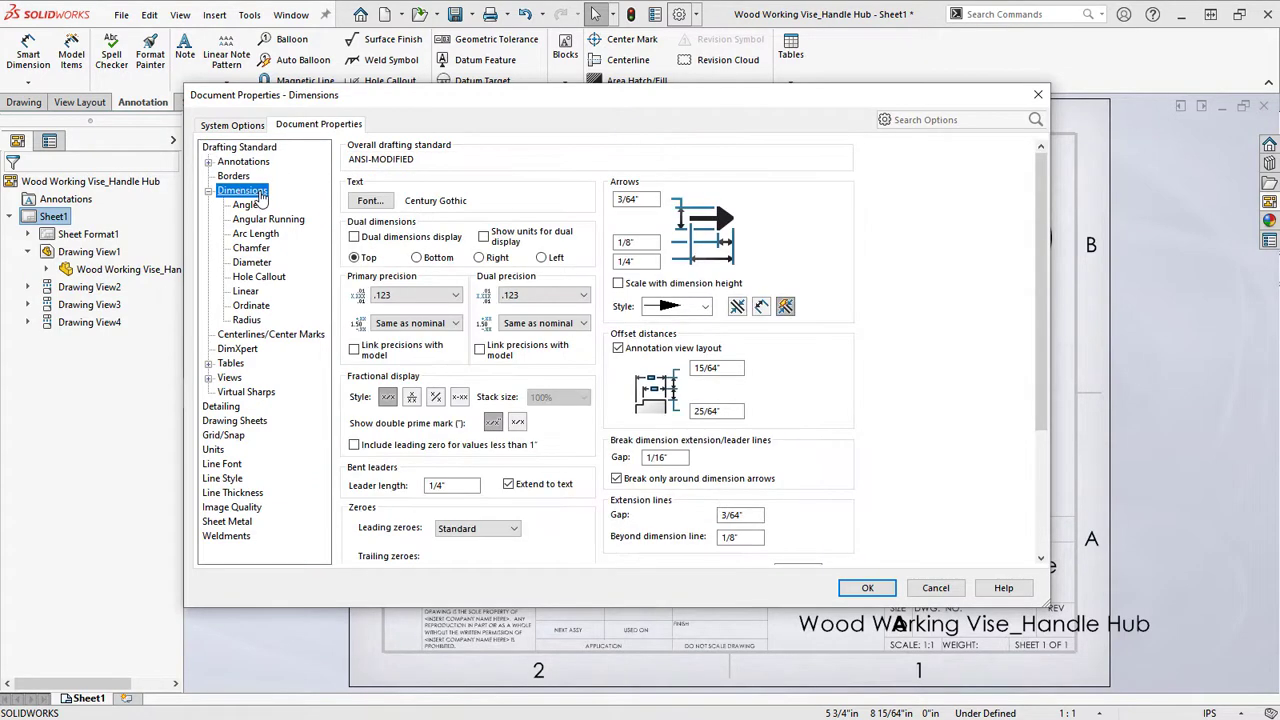
click(375, 203)
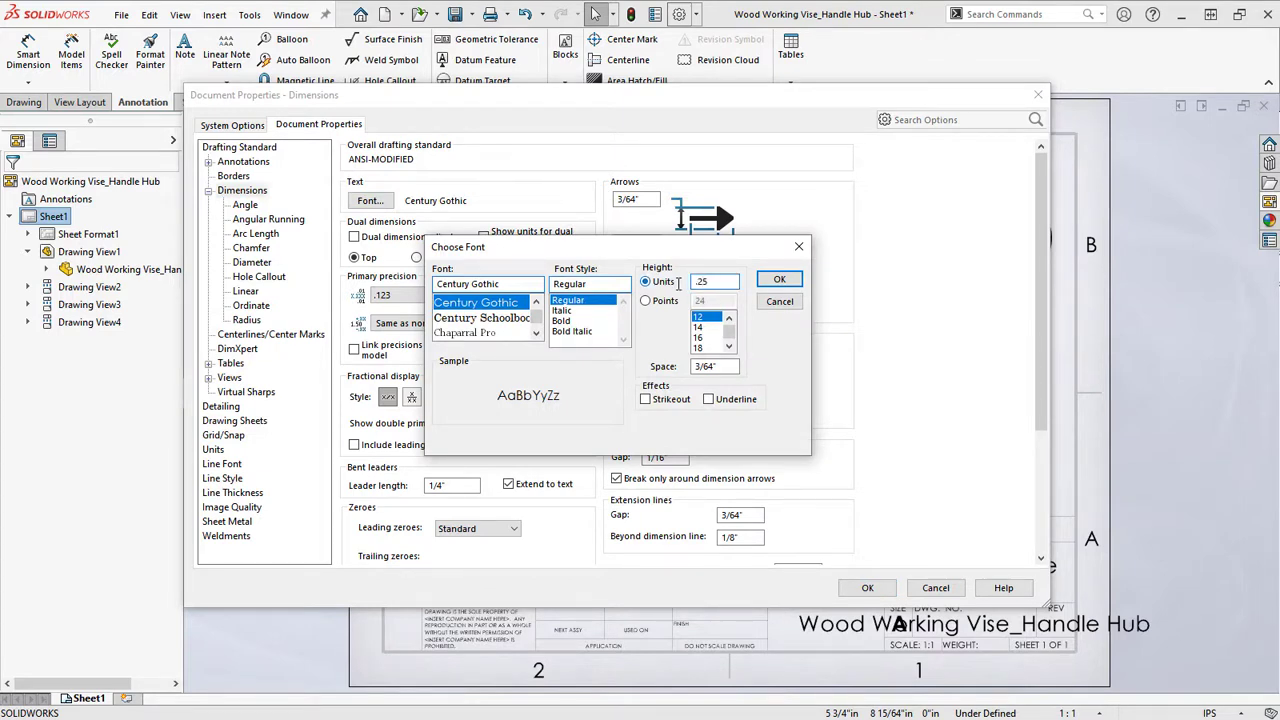
text(.25)
click(779, 279)
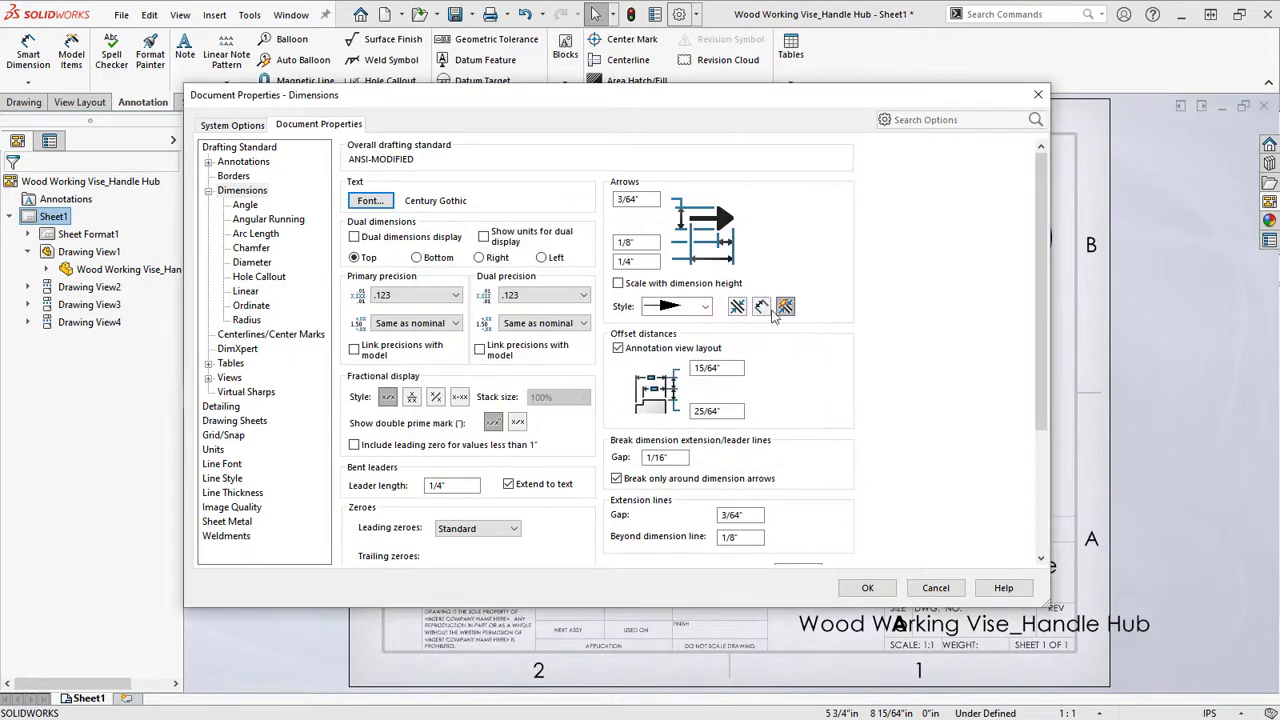
click(851, 587)
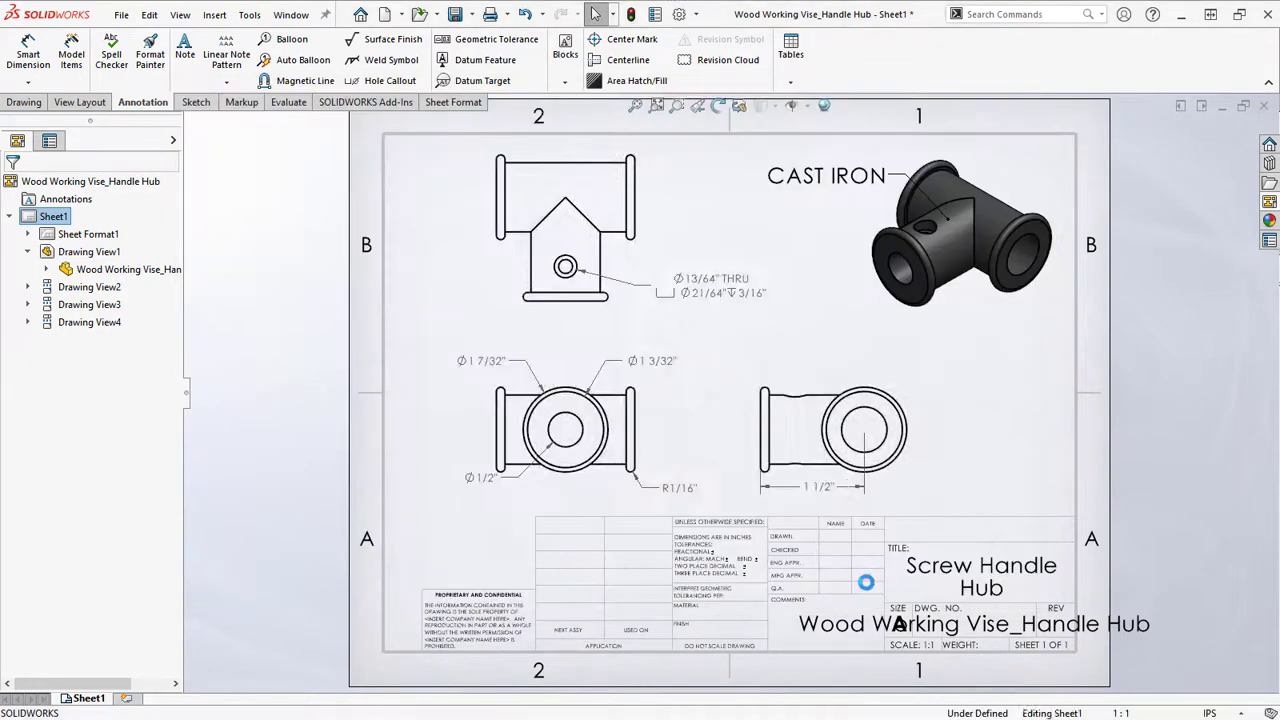
Reposition the hole callout and the front view's diameter and radius dimensions to suit the larger text, and shift the side view slightly right
drag(699, 321, 718, 316)
drag(508, 364, 481, 346)
drag(481, 475, 463, 511)
mouse_move(672, 360)
mouse_down()
mouse_move(705, 355)
mouse_move(690, 366)
mouse_up()
drag(686, 494, 703, 497)
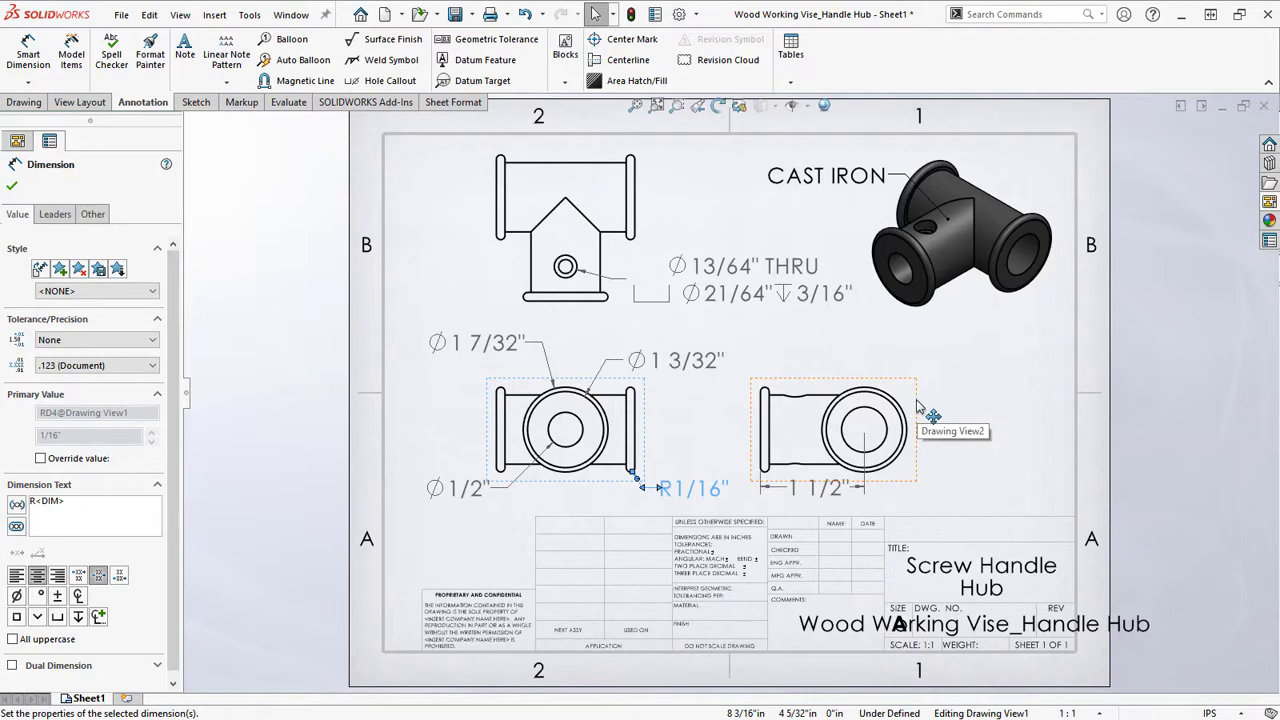
mouse_move(918, 405)
mouse_down()
mouse_move(986, 414)
mouse_move(950, 410)
mouse_up()
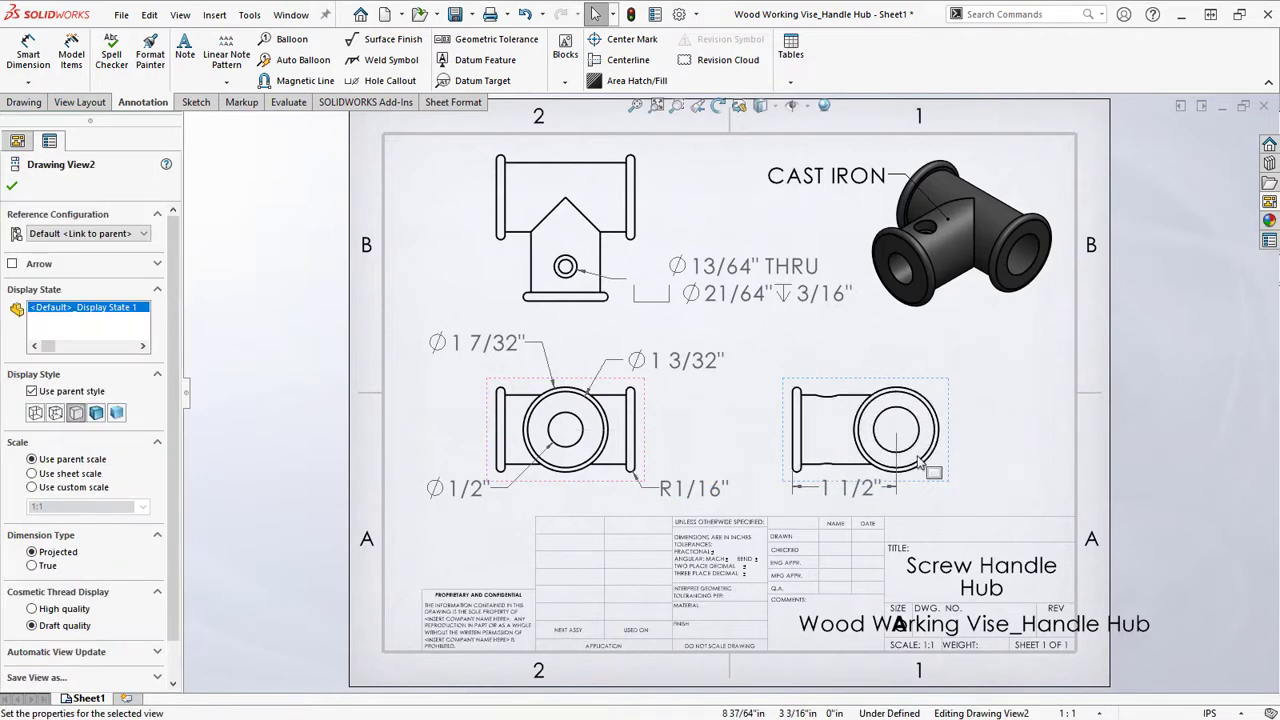
click(1020, 364)
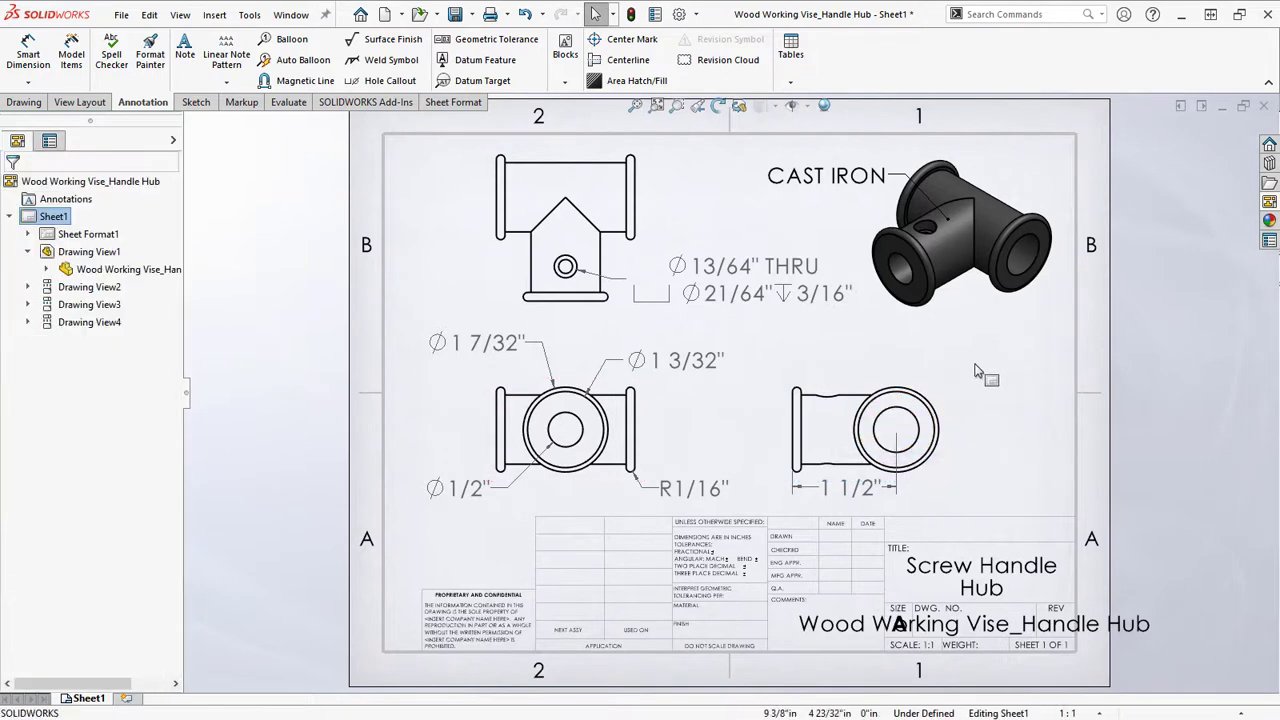
click(862, 442)
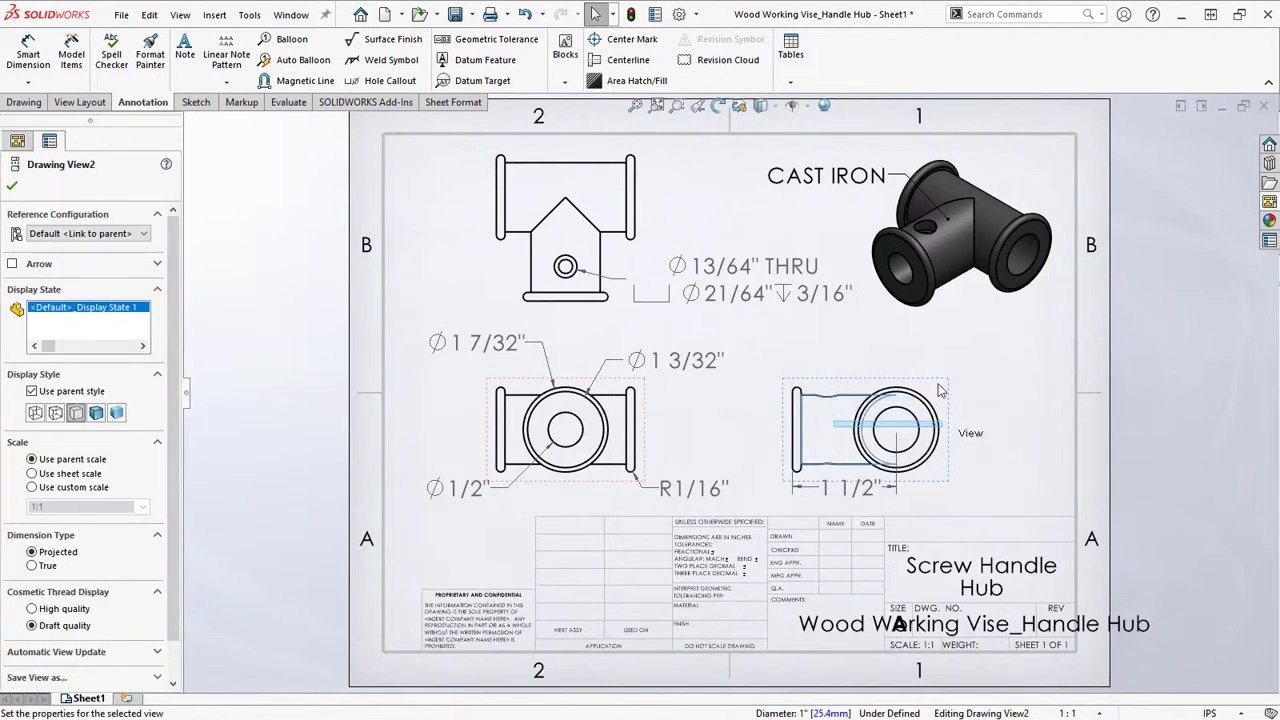
click(1038, 478)
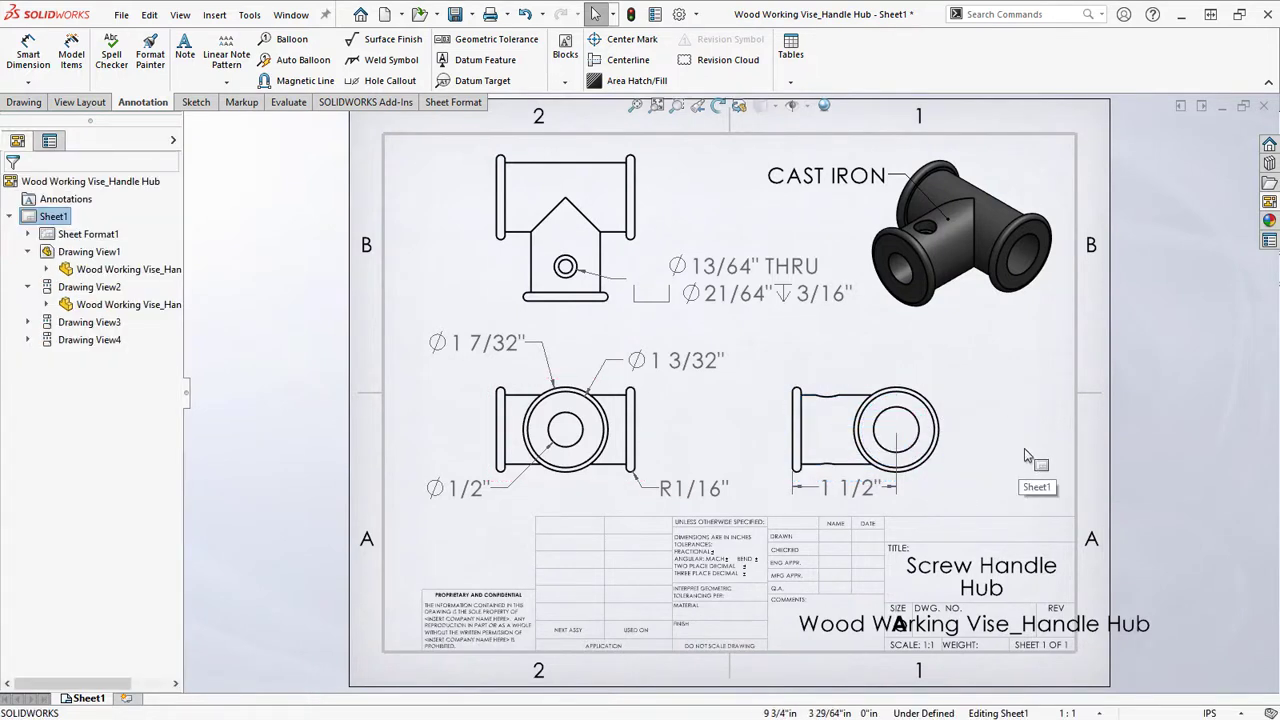
click(847, 430)
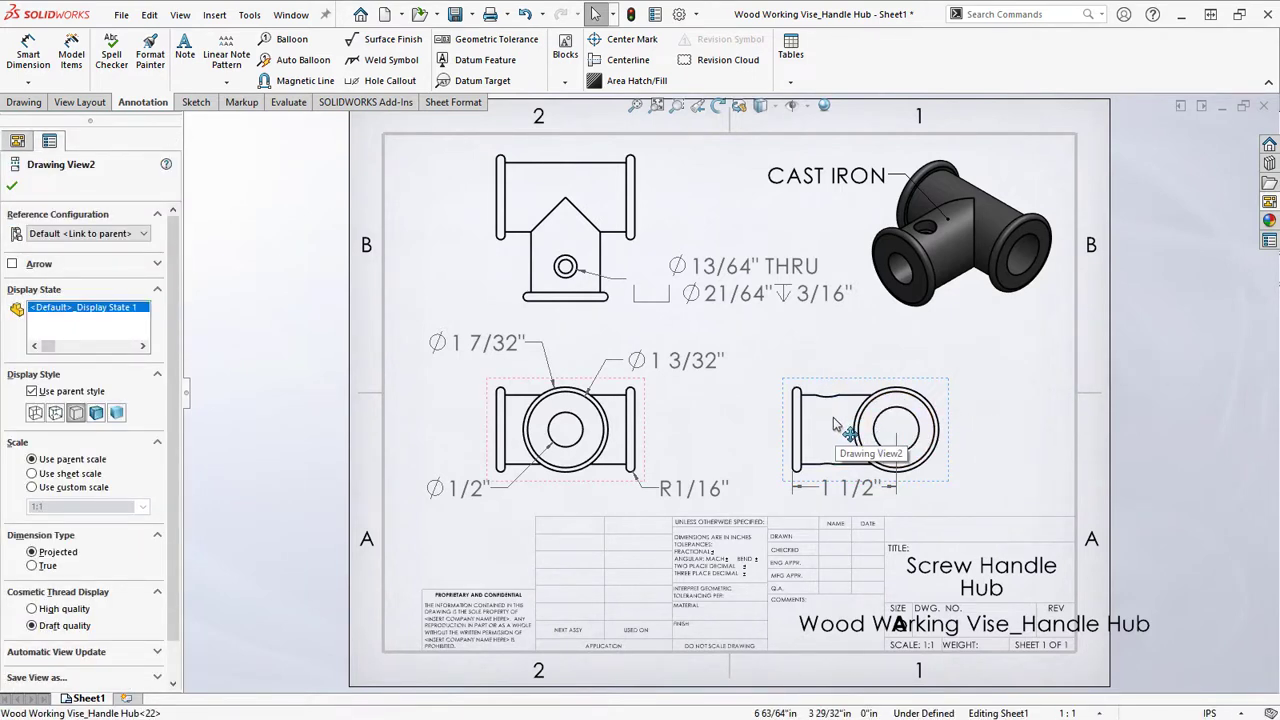
mouse_move(857, 428)
mouse_down()
mouse_move(839, 428)
mouse_move(849, 434)
mouse_up()
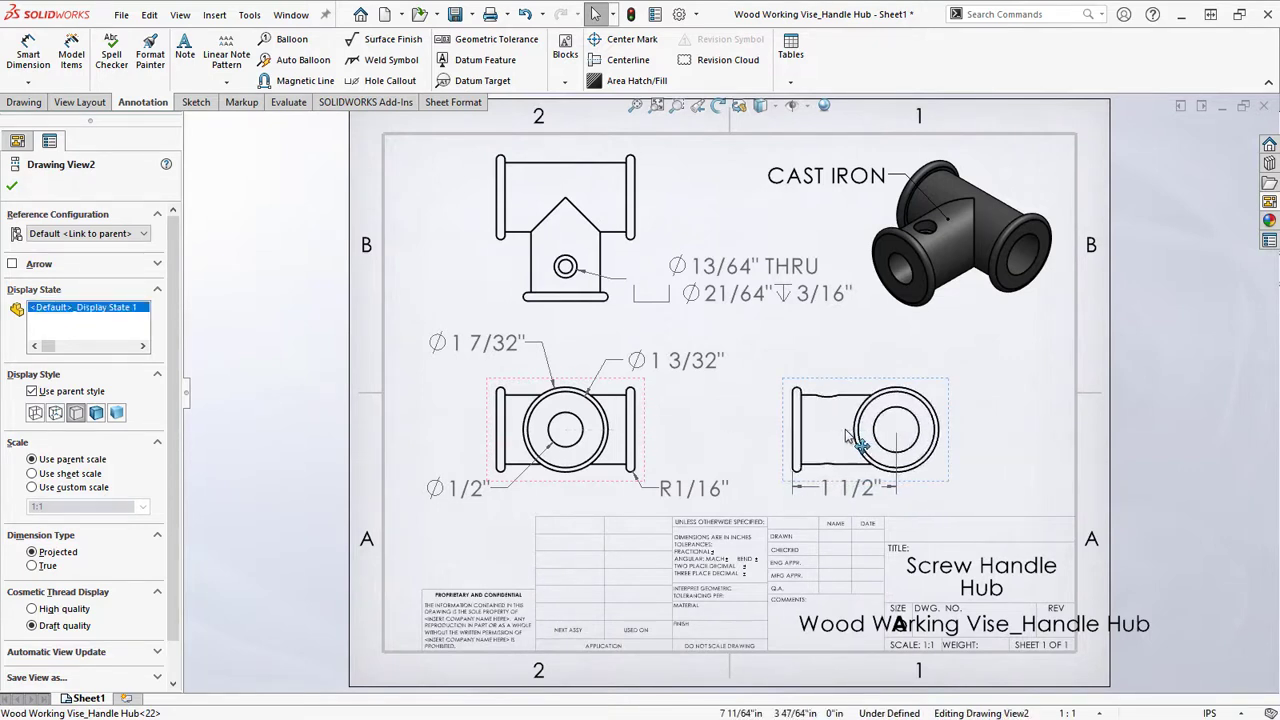
click(1037, 386)
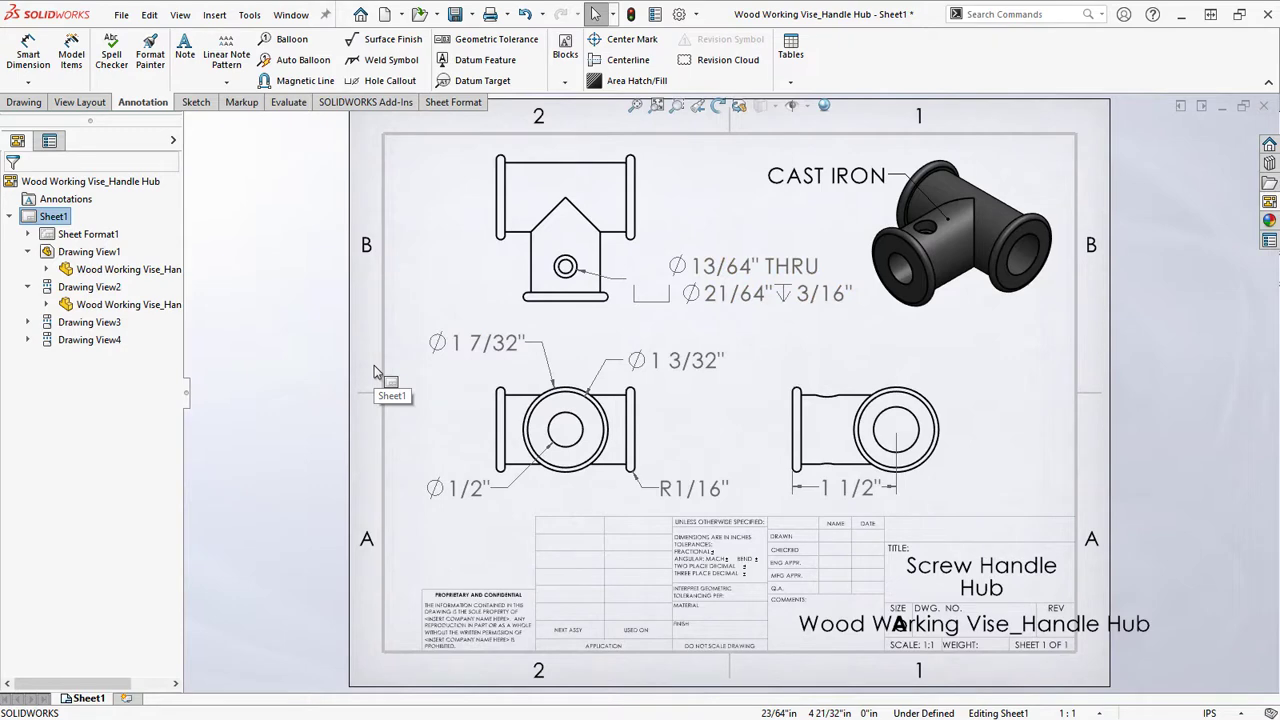
Switch to the Handle Hub part, set the Cut-Extrude2 bore's diameter to .6 in and rebuild the part
key(ctrl+Tab)
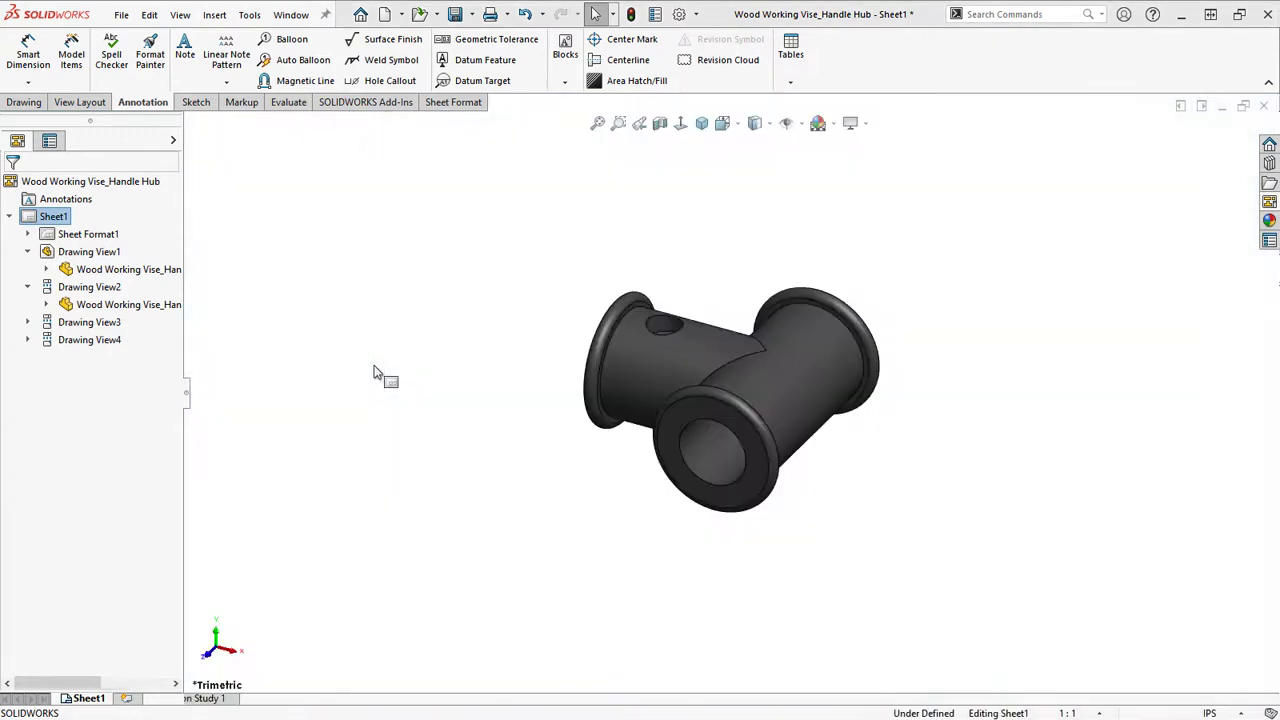
mouse_move(583, 450)
middle_down()
mouse_move(727, 400)
mouse_move(680, 415)
middle_up()
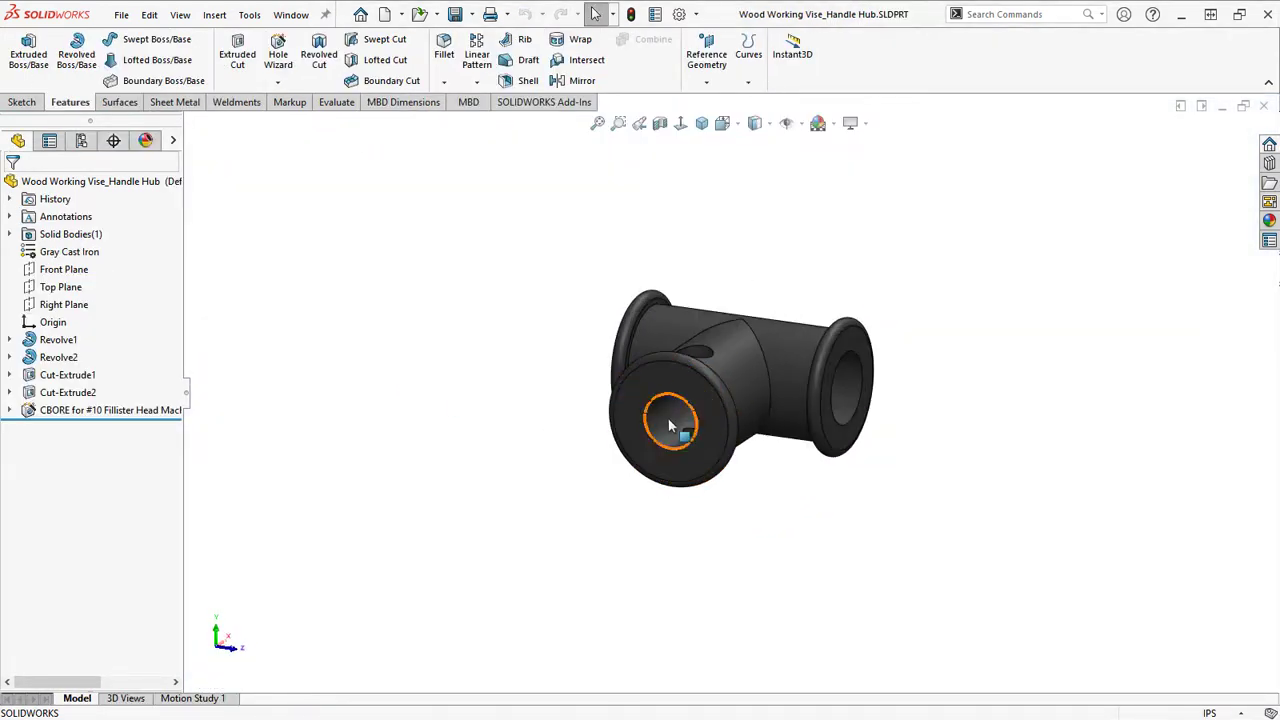
click(675, 418)
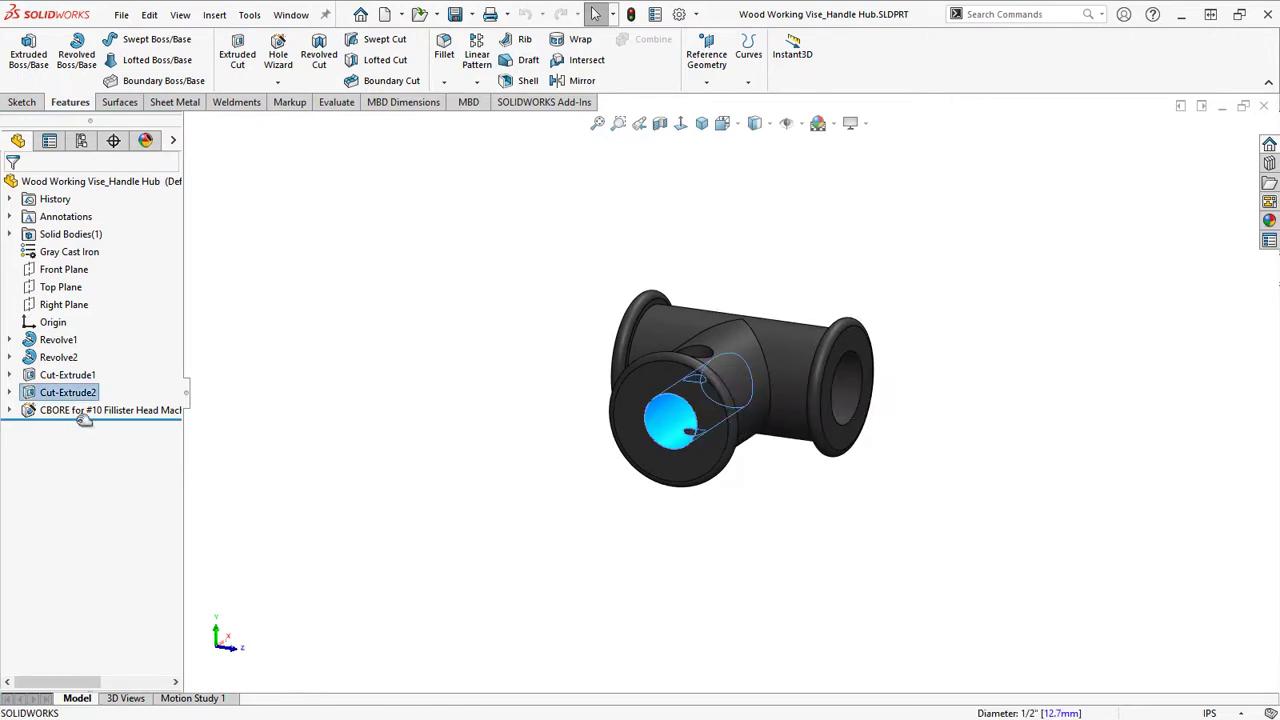
click(32, 394)
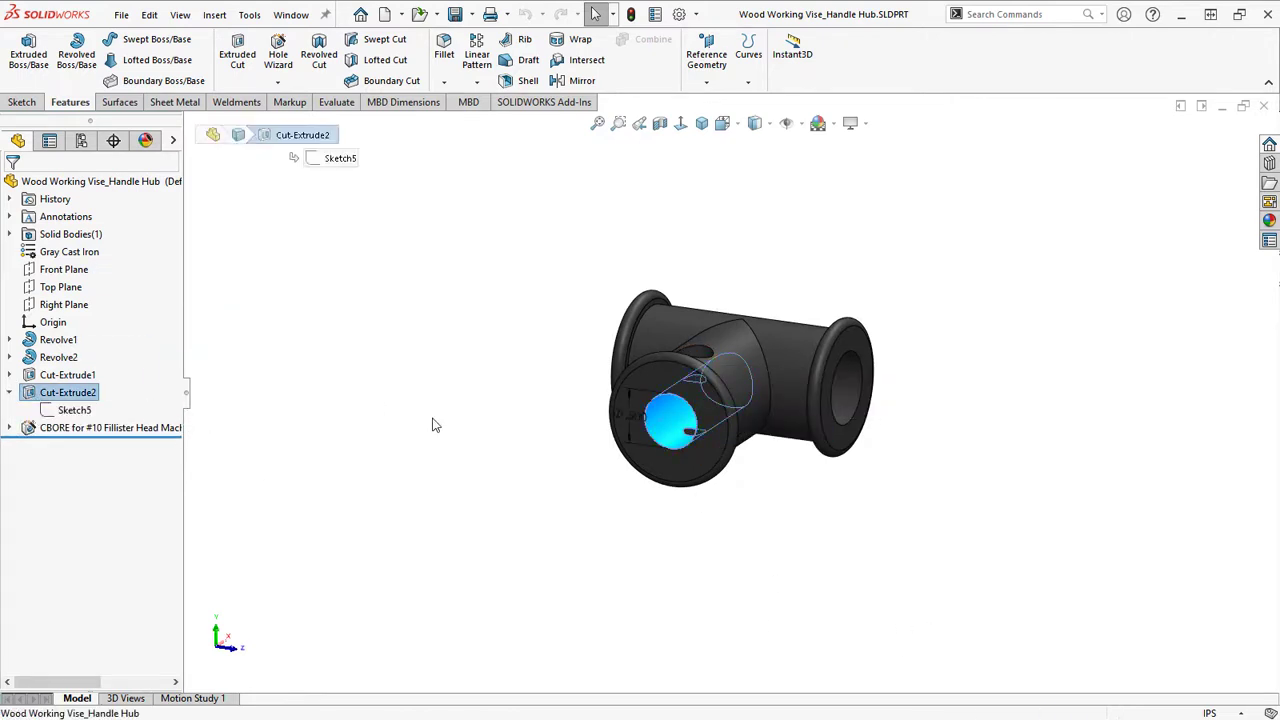
double_click(626, 420)
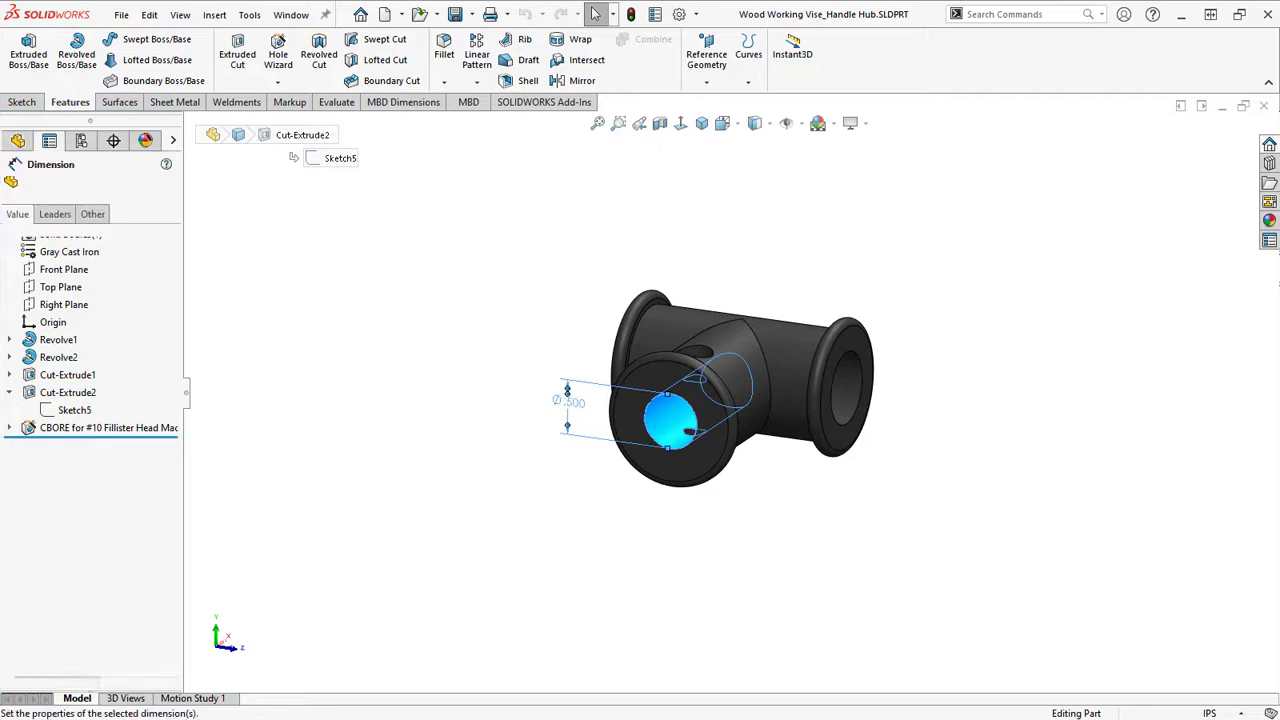
drag(110, 433, 2, 429)
text(.6)
key(Return)
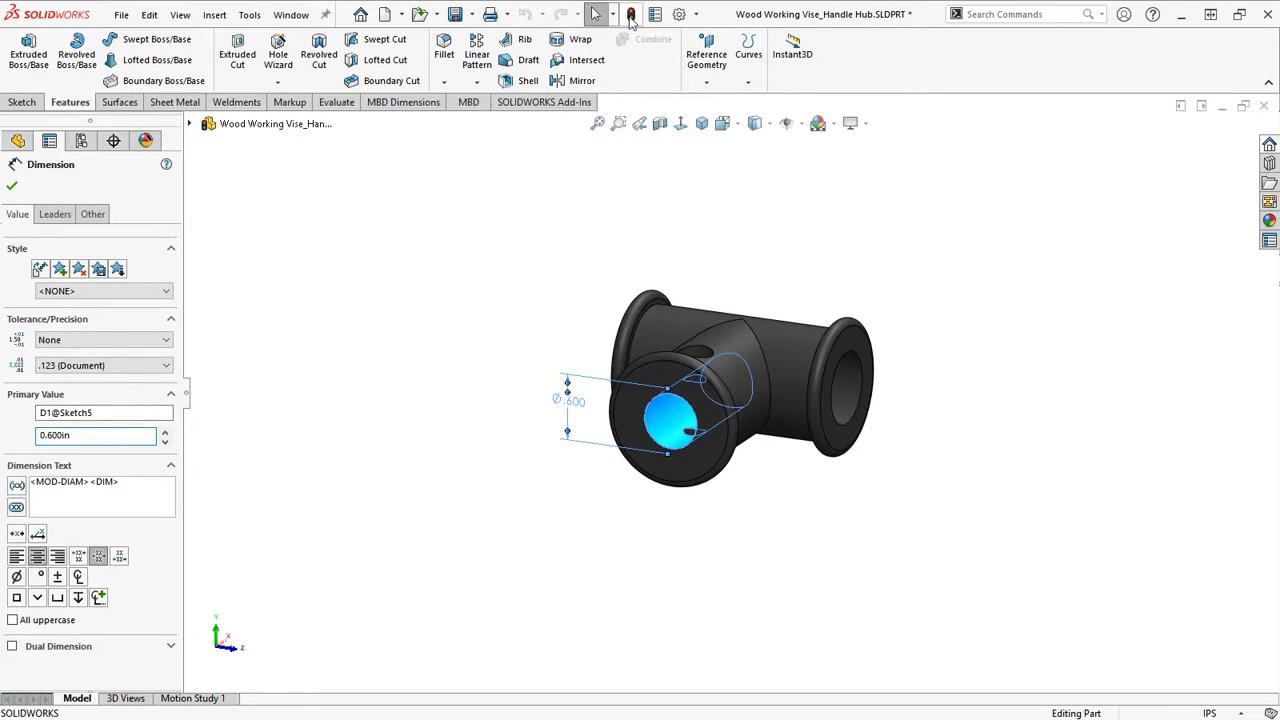
click(631, 15)
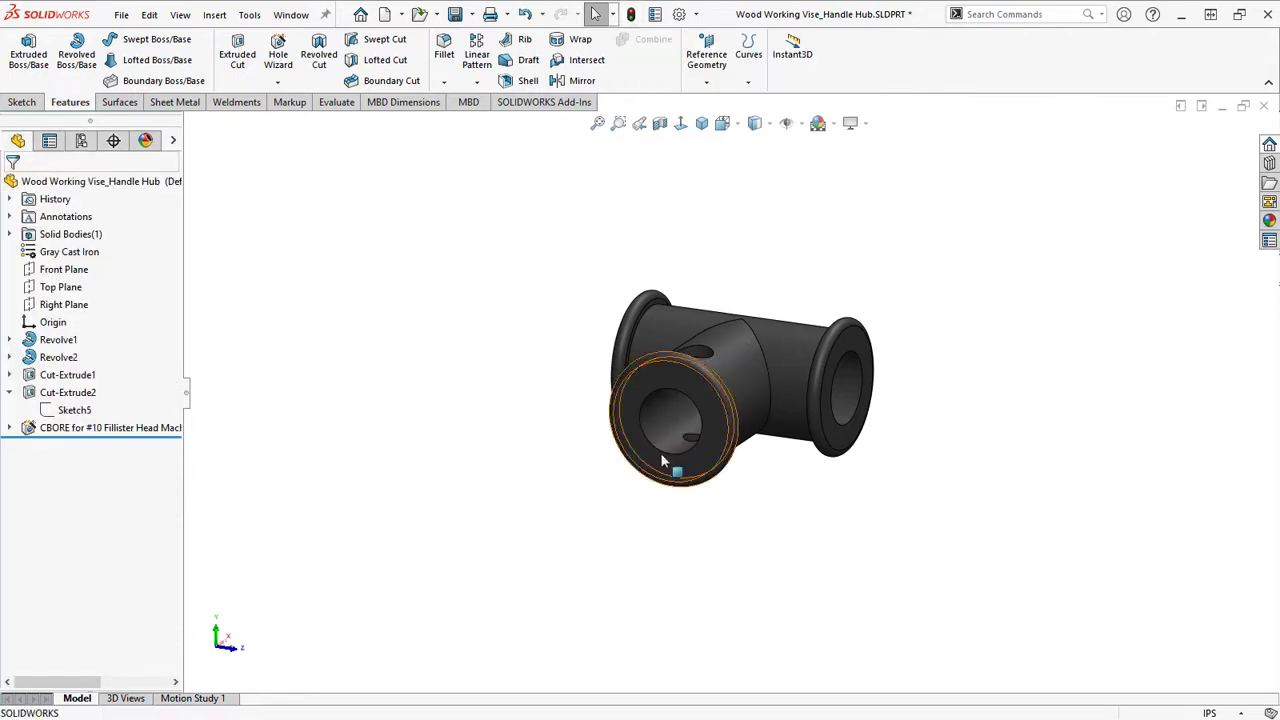
Return to the Handle Hub drawing and slightly reposition the front view's bore diameter dimension and the hole callout
key(ctrl+Tab)
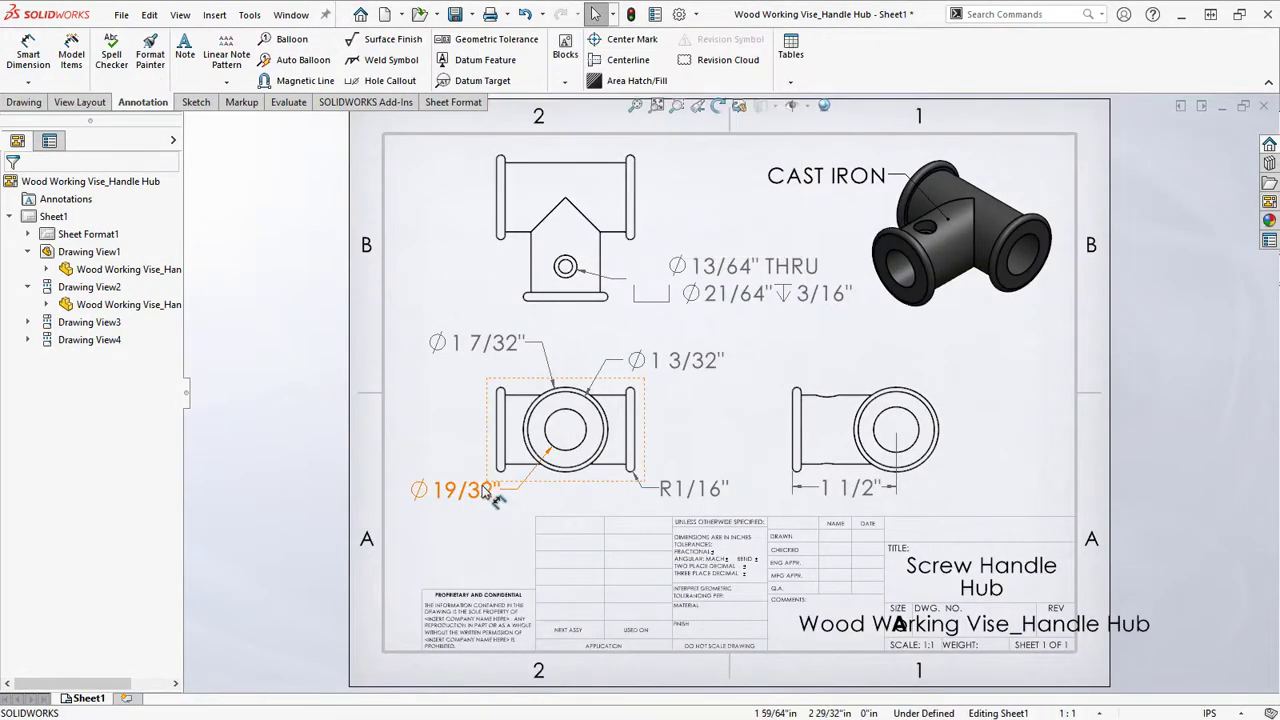
drag(485, 488, 489, 488)
click(445, 416)
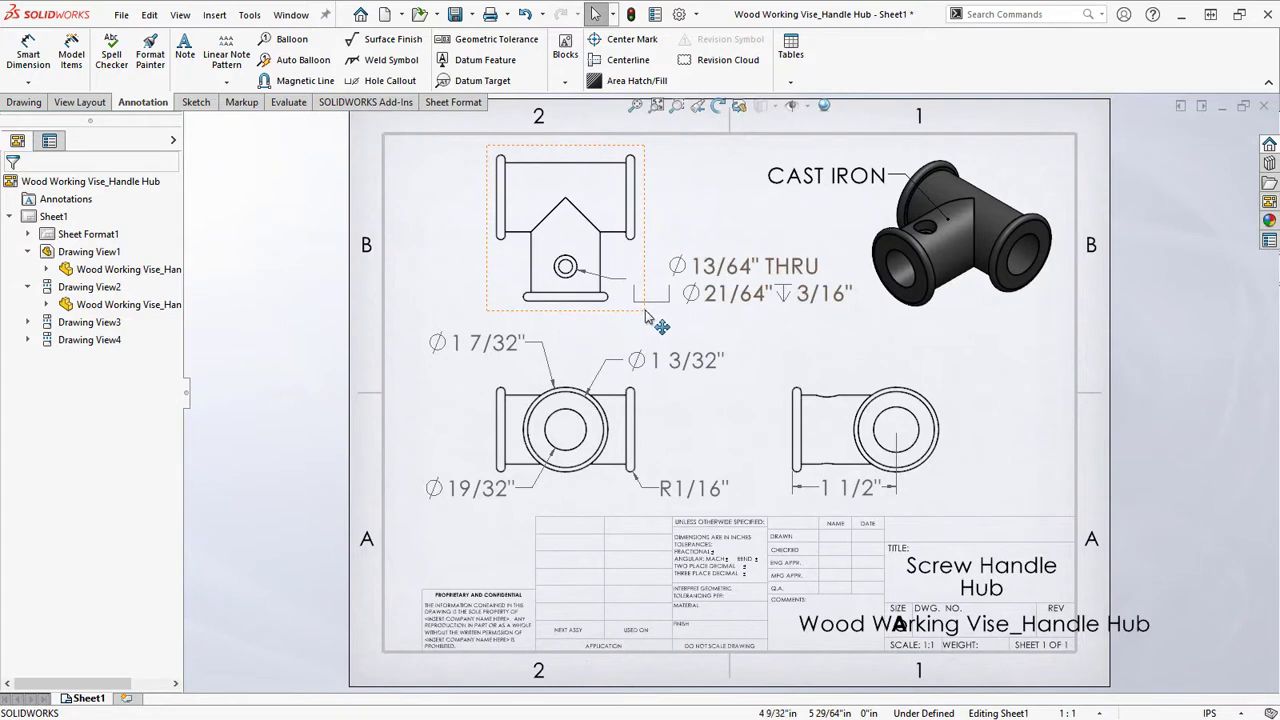
click(687, 302)
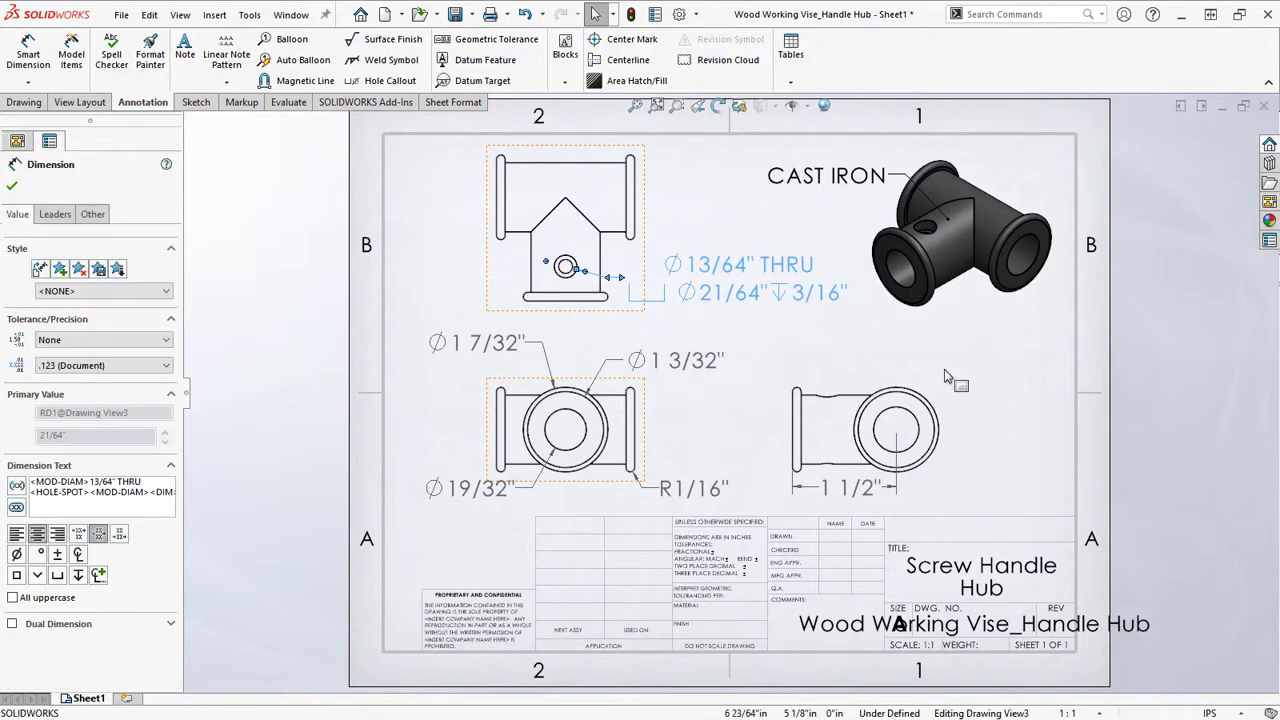
click(1035, 425)
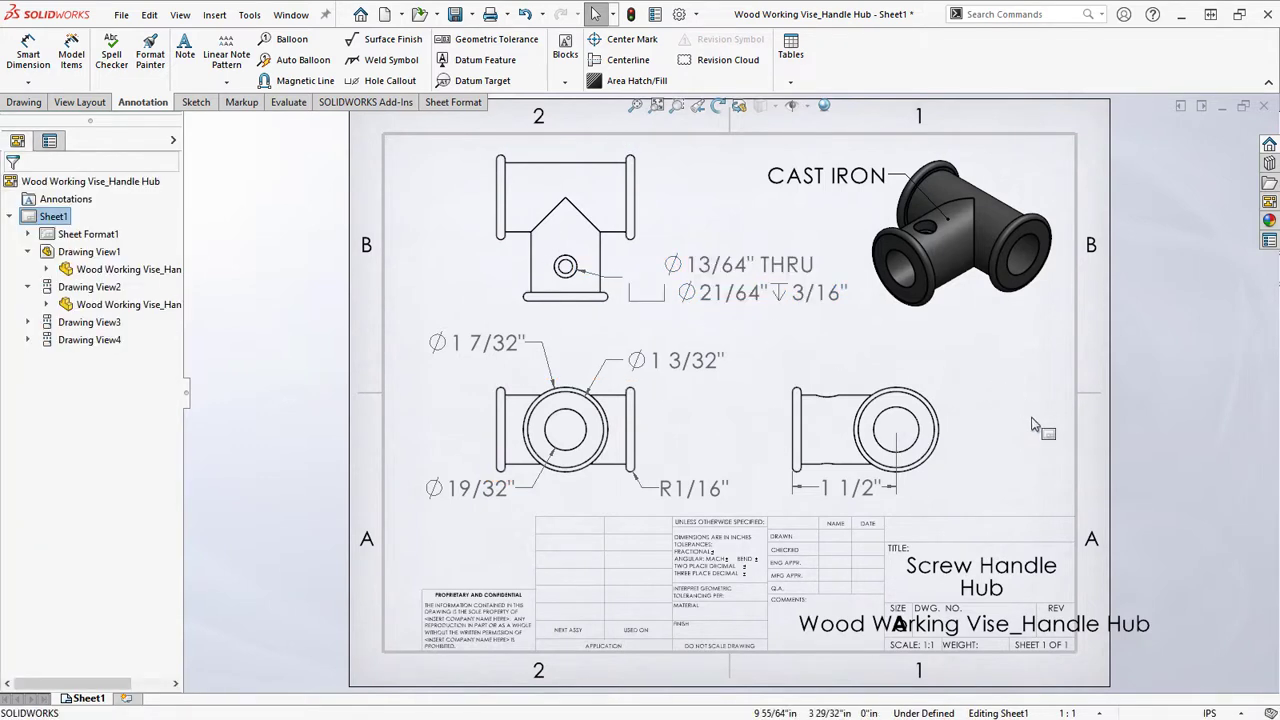
Switch to the Wood Working Vise assembly and rebuild it with the changed models
key(ctrl+Tab)
key(ctrl+Tab)
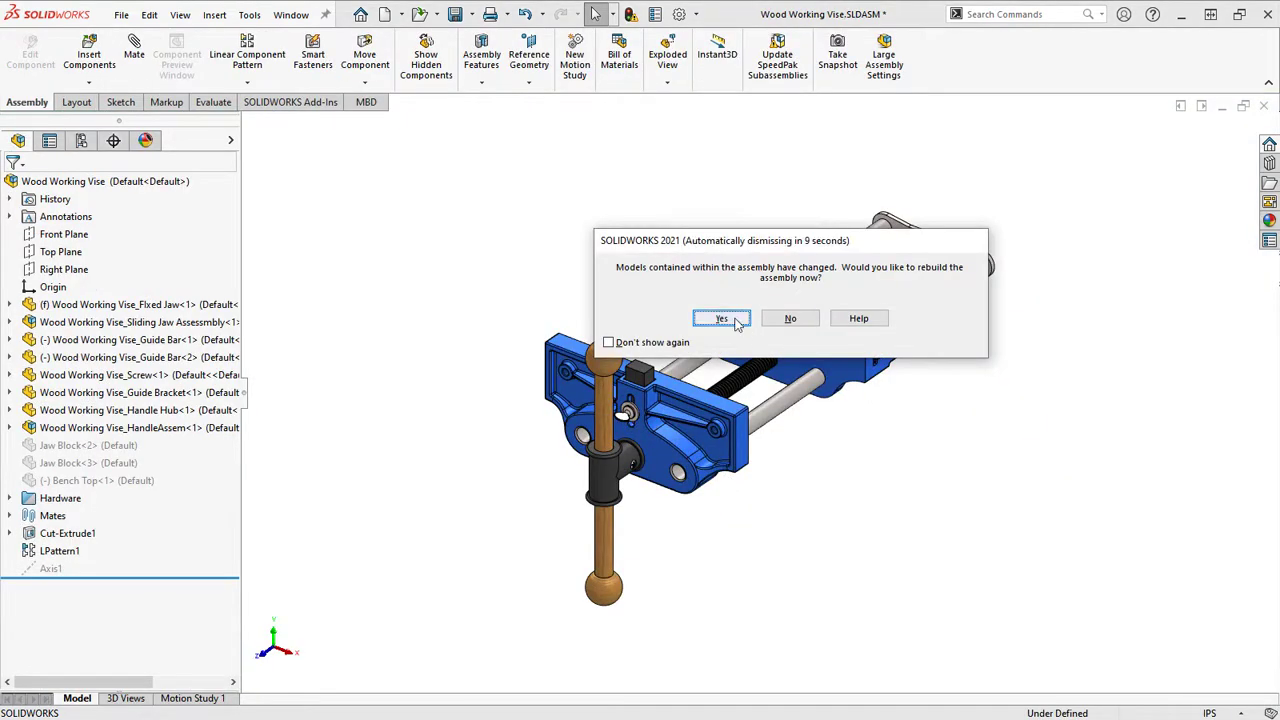
click(721, 318)
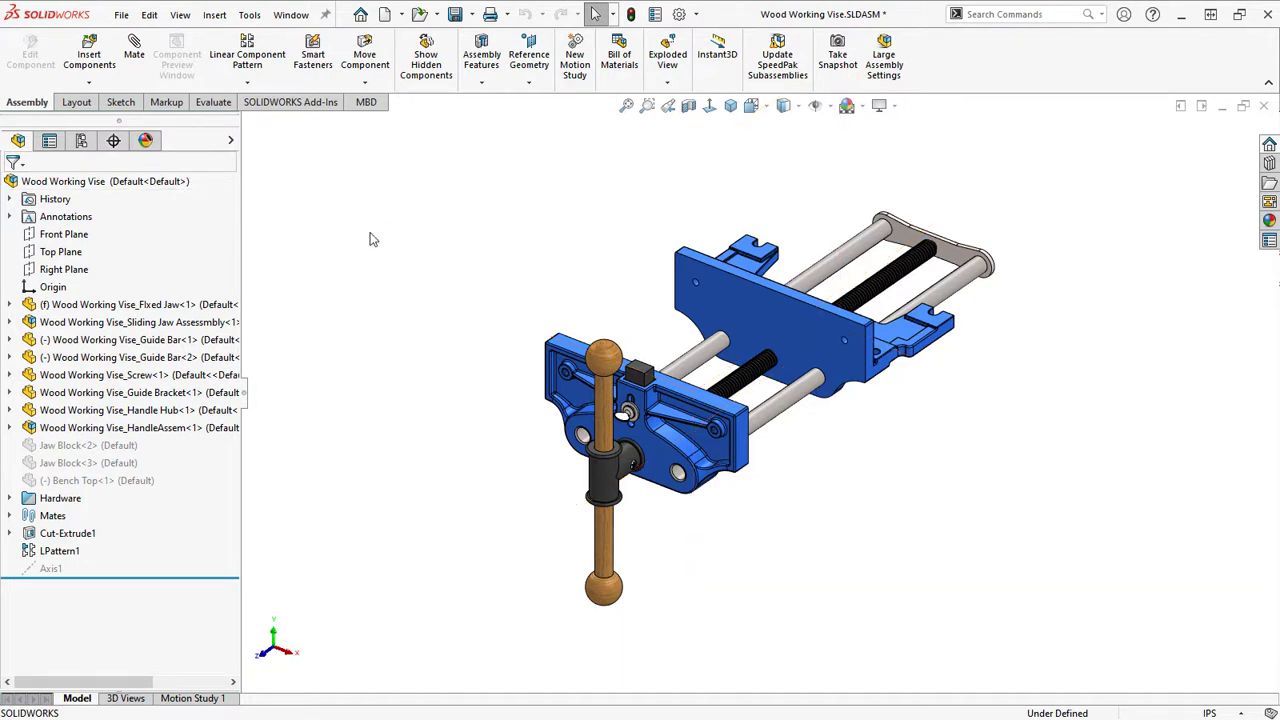
Activate the assembly's With Bench Top configuration to view the vise mounted on the bench
click(84, 141)
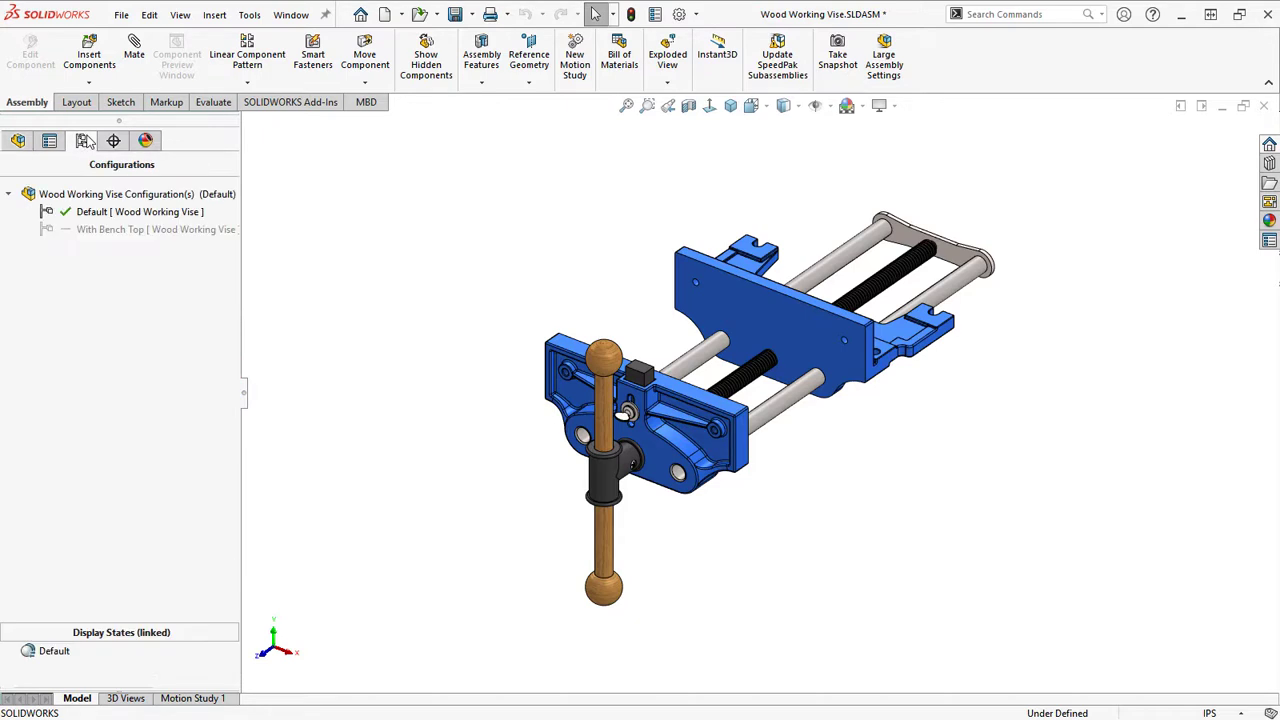
double_click(103, 230)
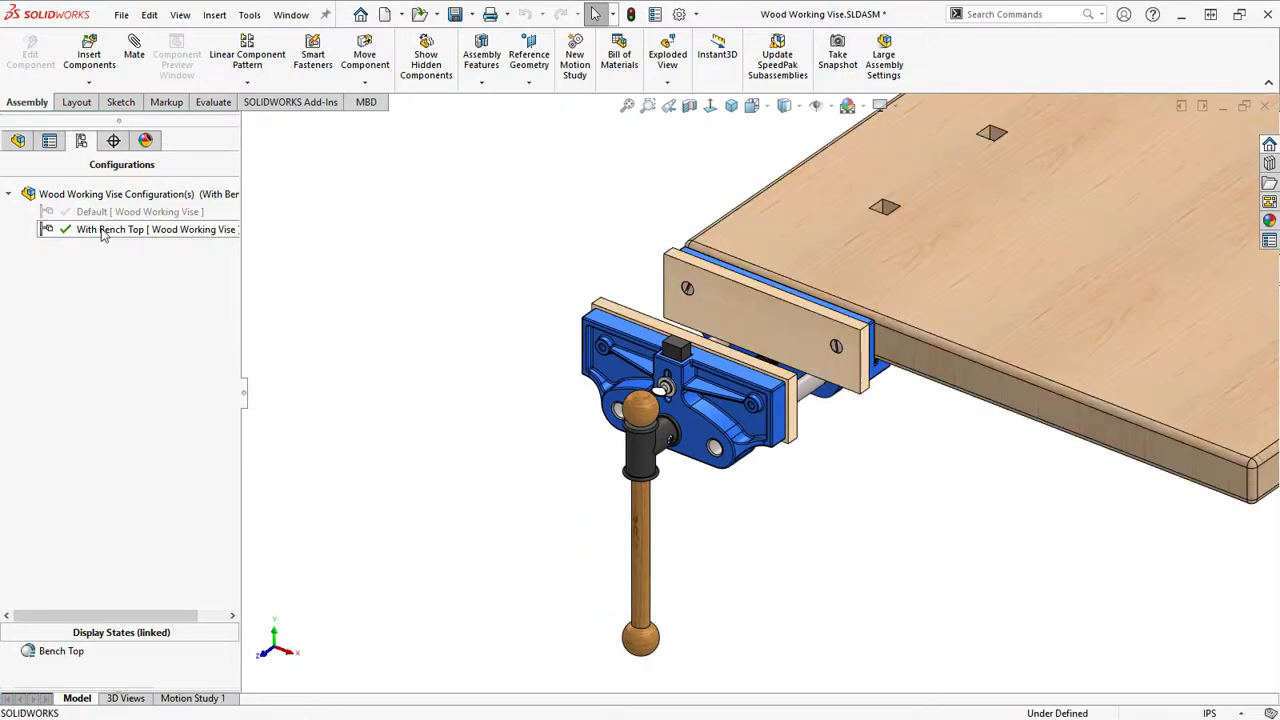
scroll(1169, 412, up, 5)
scroll(1085, 297, down, 2)
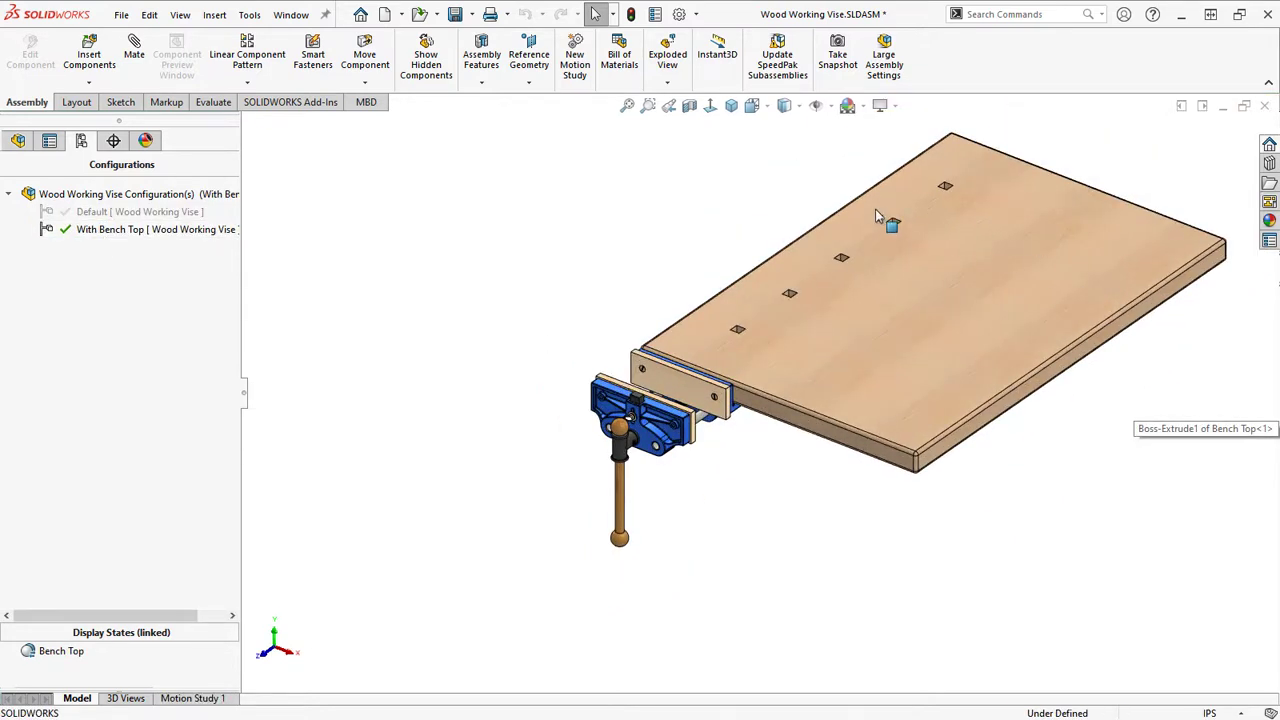
Turn on Perspective display and examine the bench-mounted vise from another side, then restore the previous view
click(881, 105)
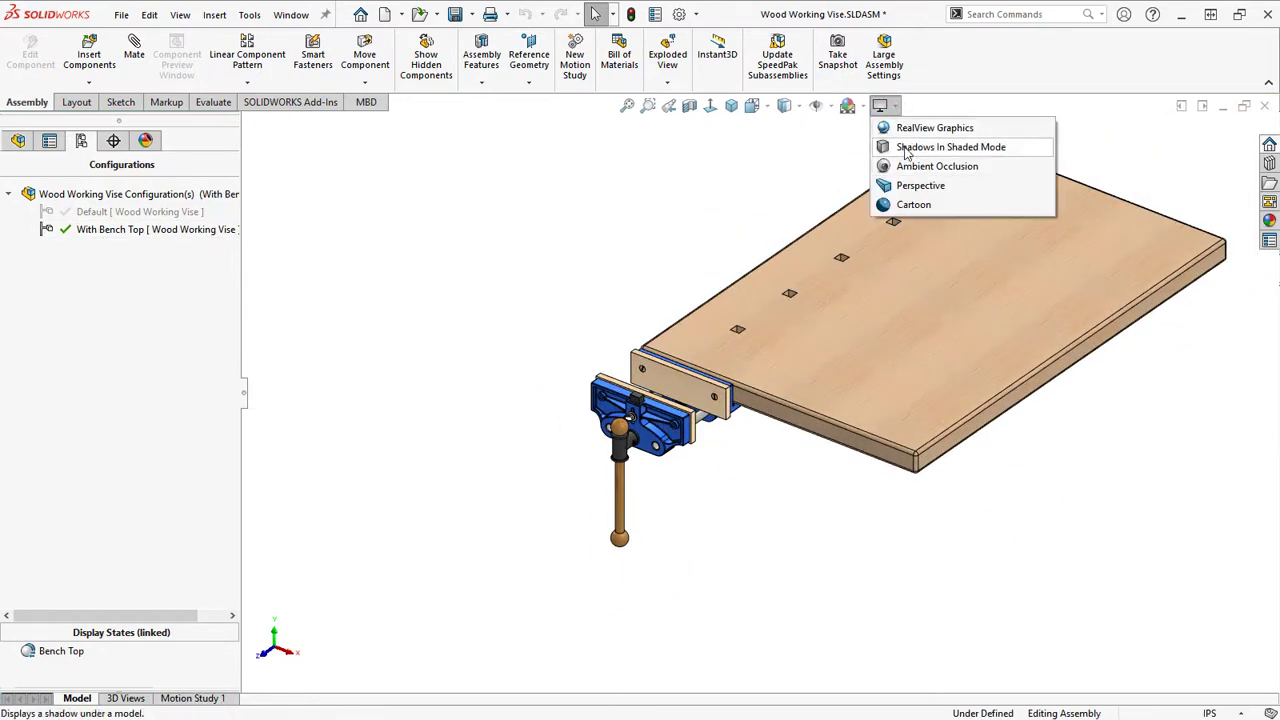
click(916, 186)
scroll(728, 442, down, 4)
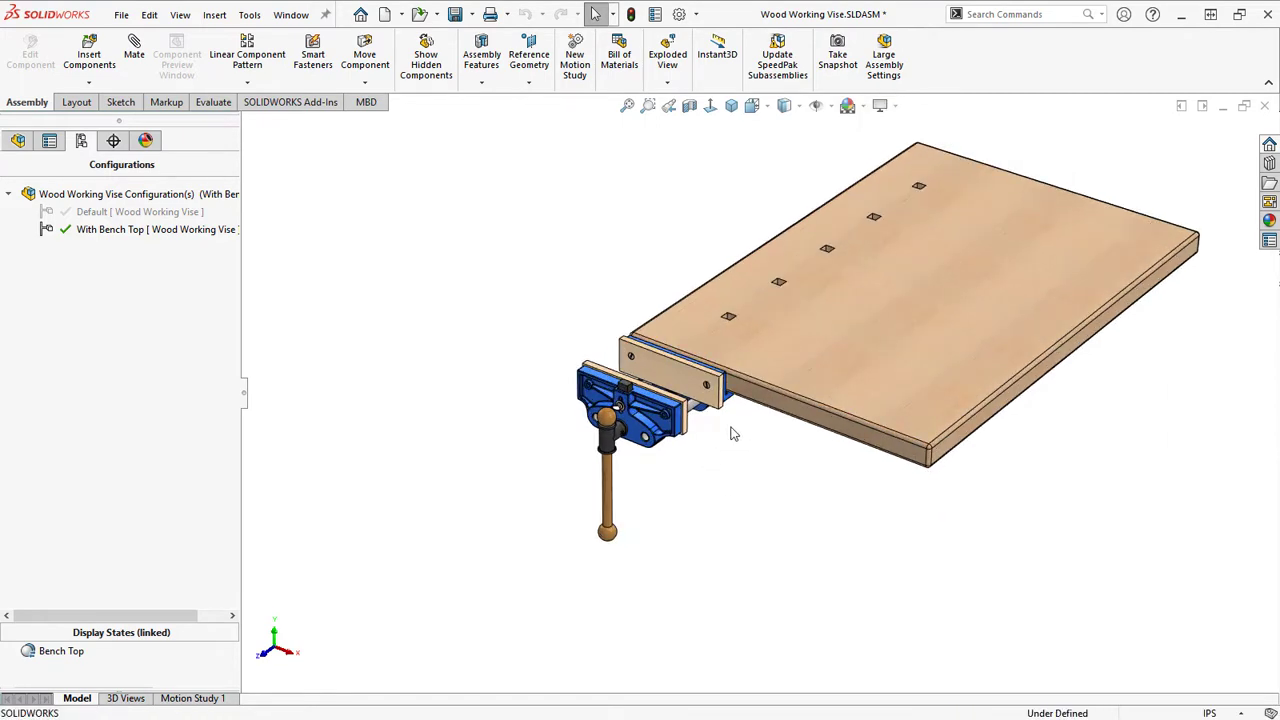
middle_drag(734, 431, 866, 372)
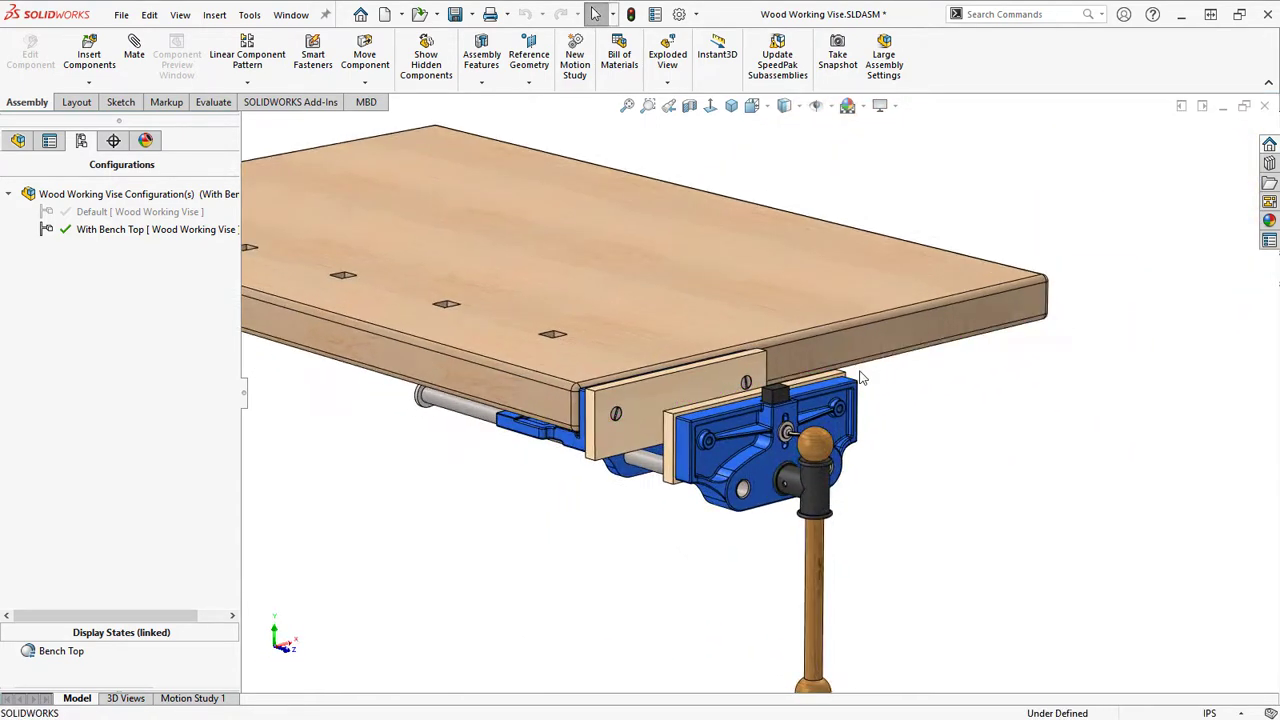
click(671, 106)
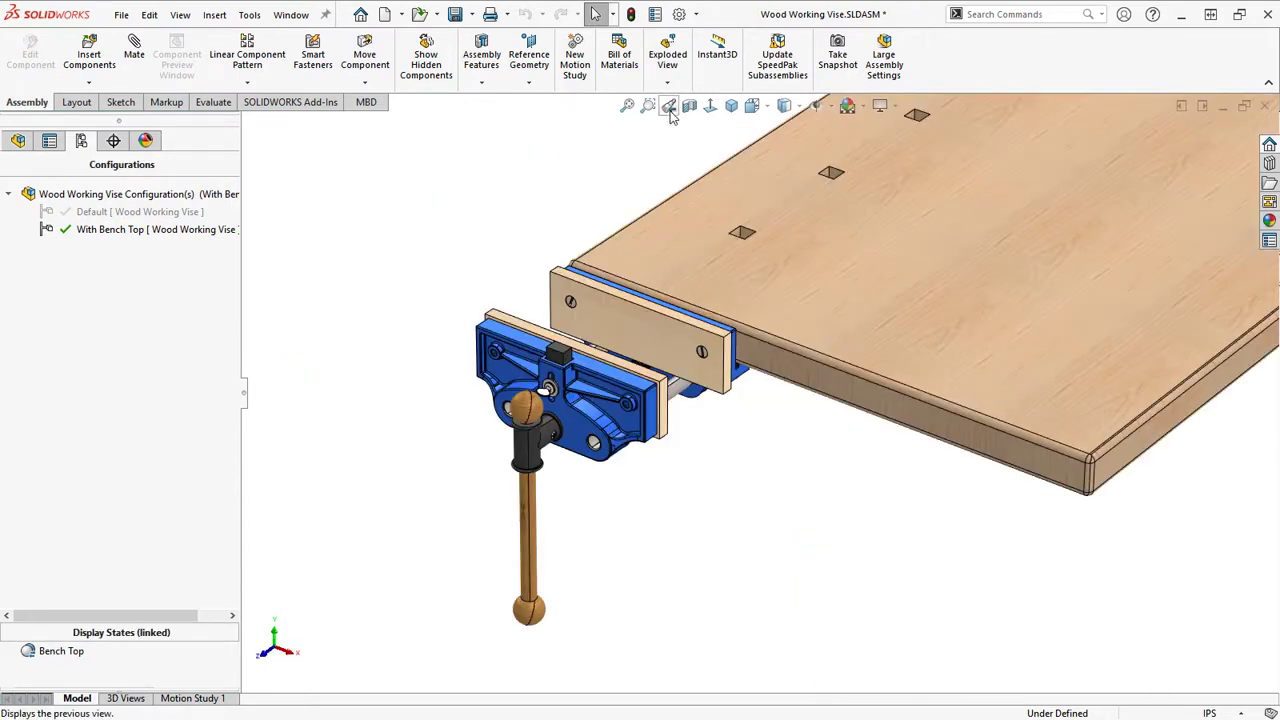
Reactivate the Default configuration and add a new assembly configuration named Explode
double_click(98, 213)
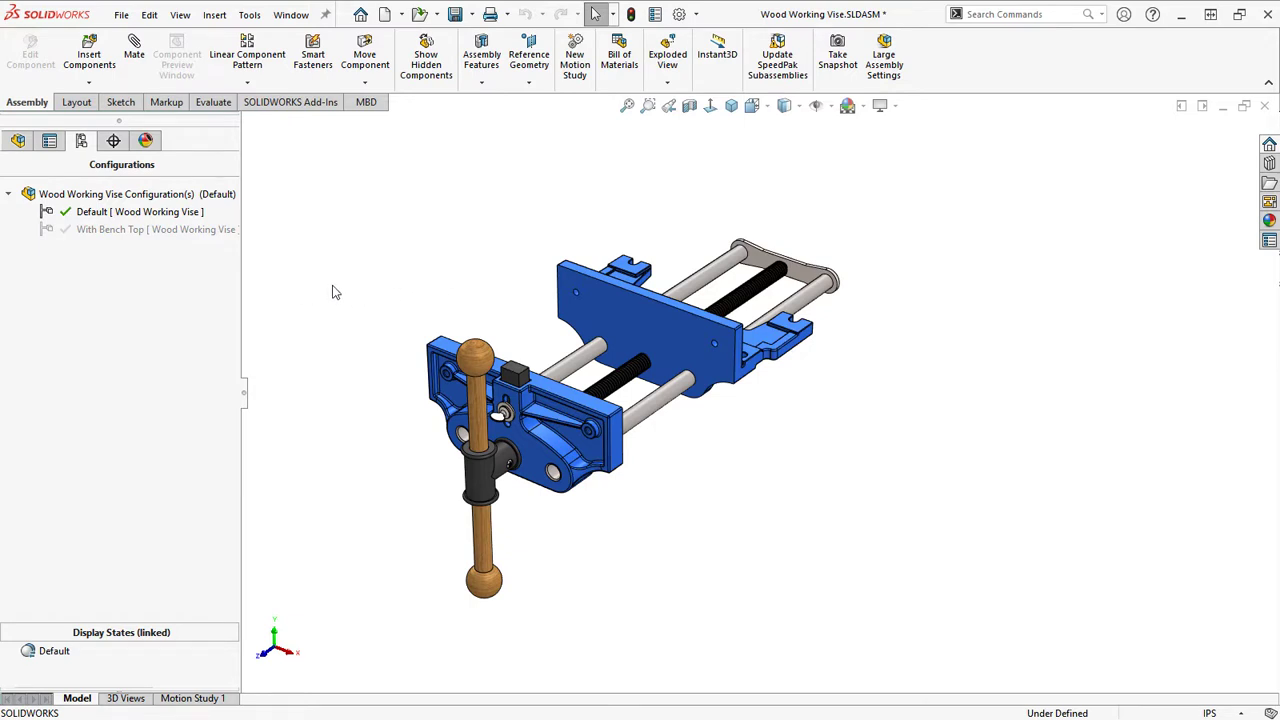
ctrl+middle_drag(333, 288, 395, 277)
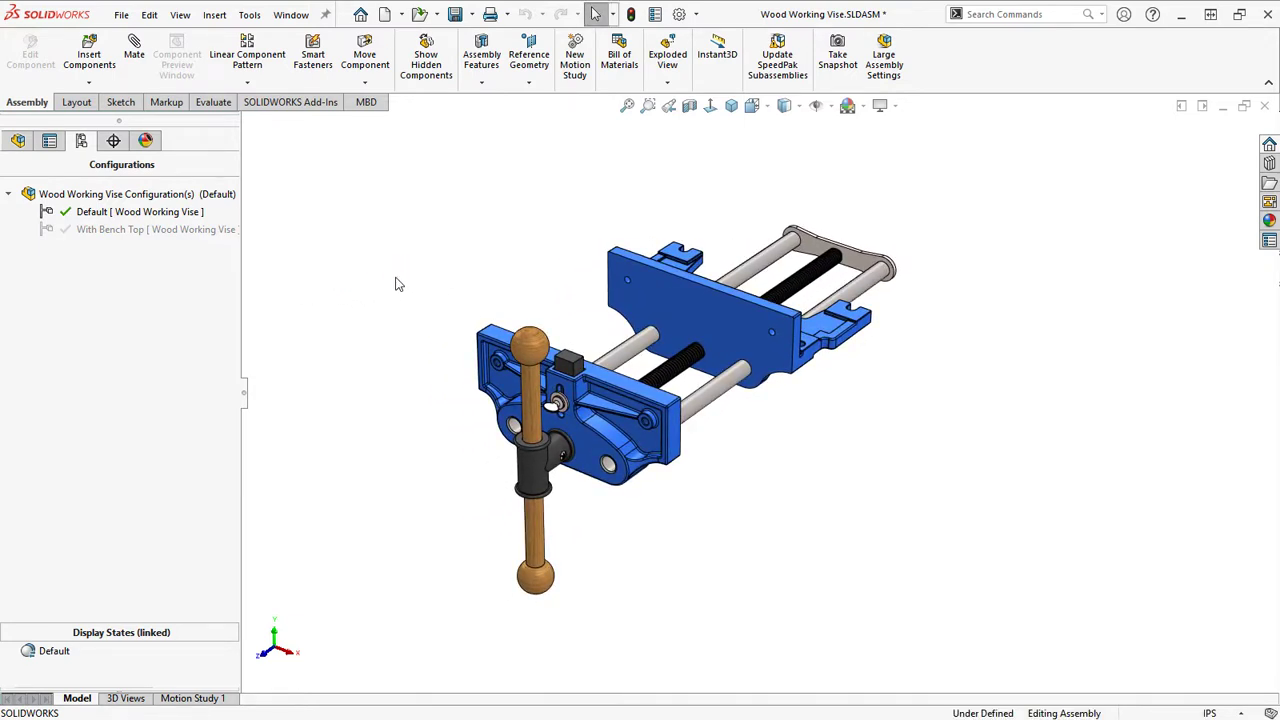
right_click(62, 199)
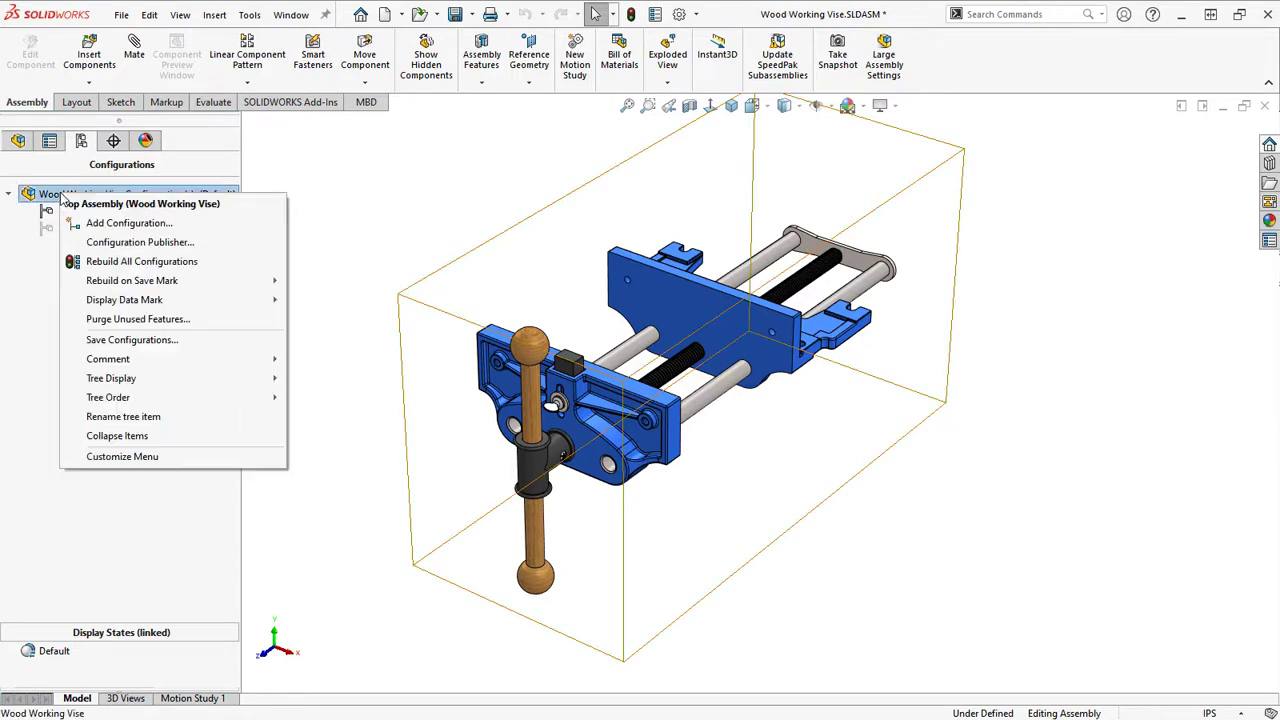
click(127, 226)
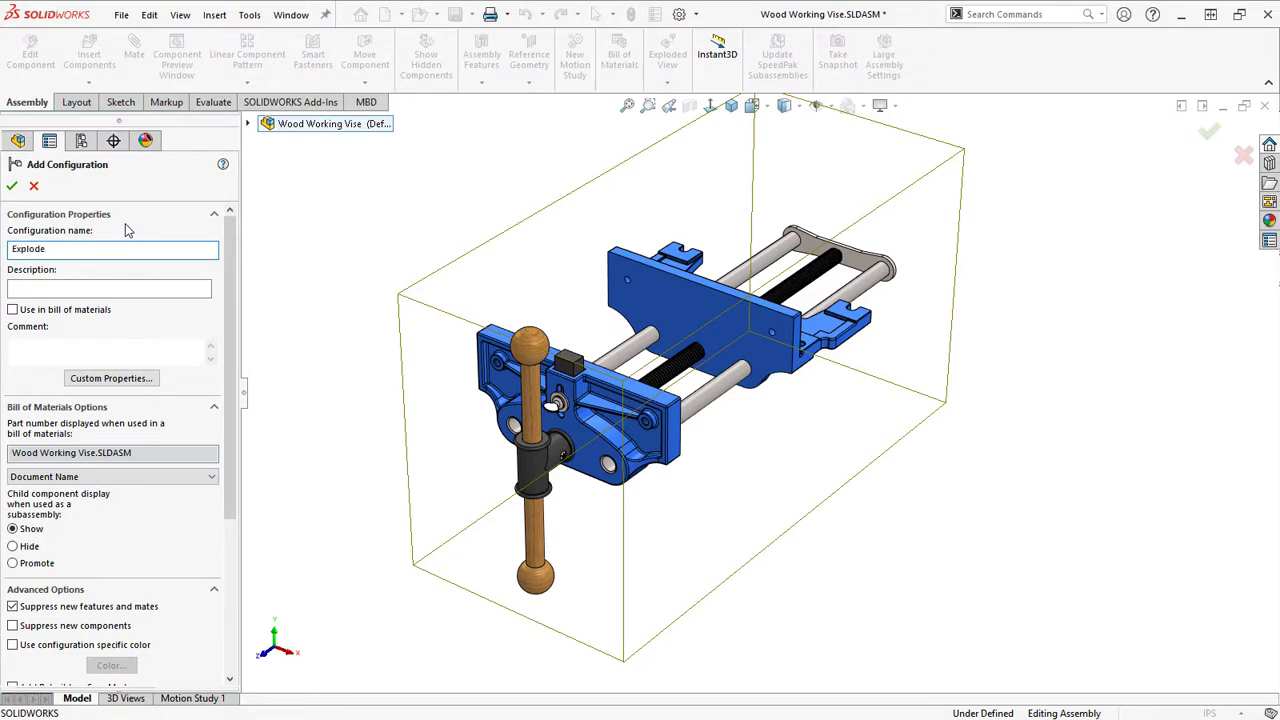
click(12, 186)
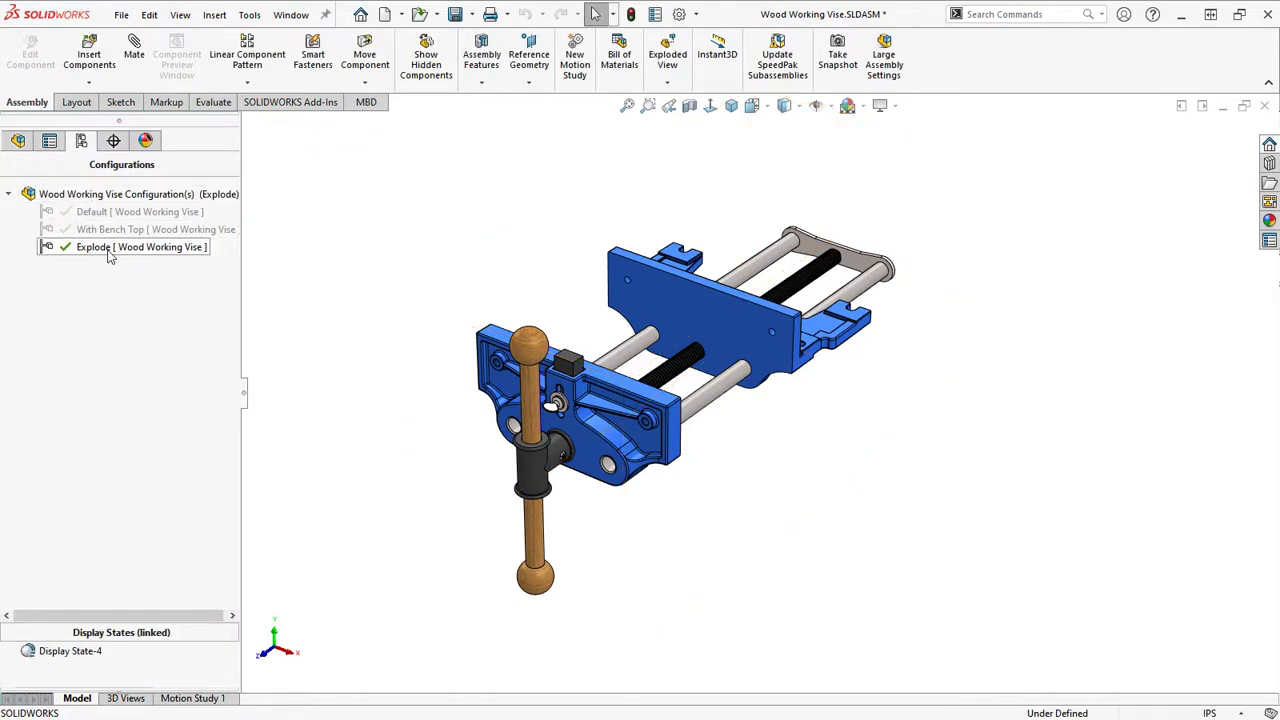
click(95, 215)
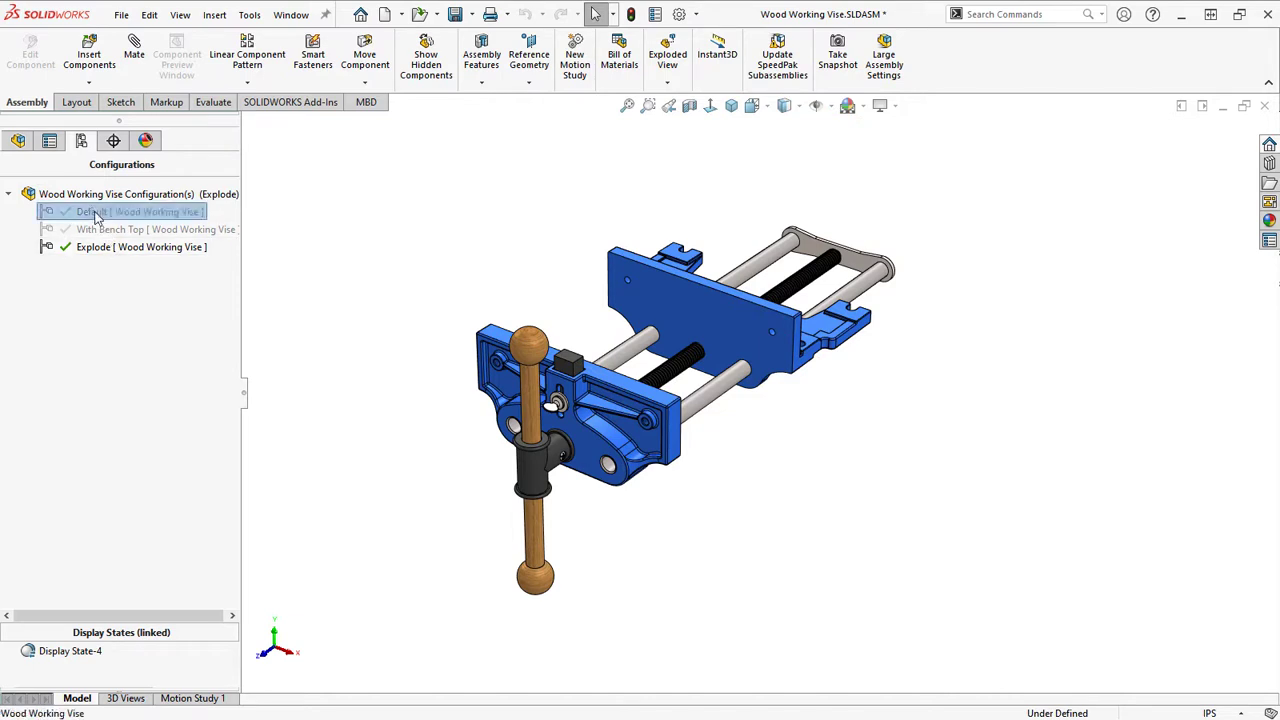
double_click(90, 215)
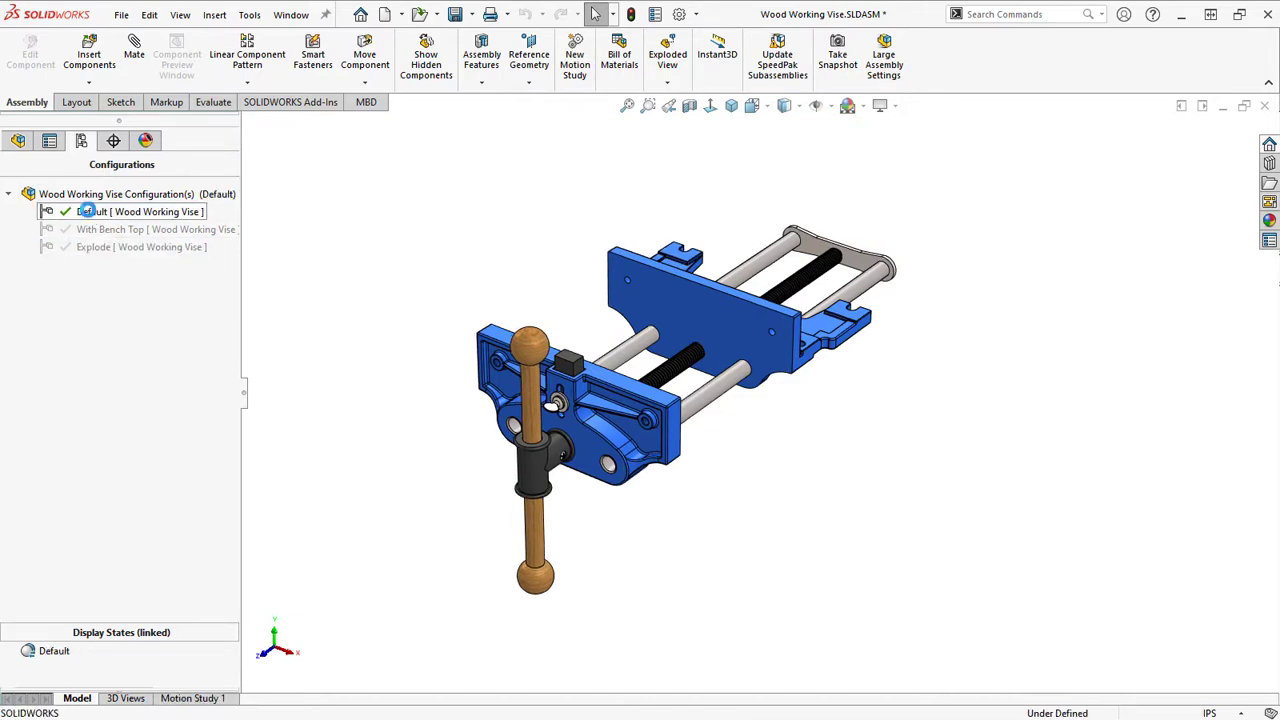
right_click(90, 213)
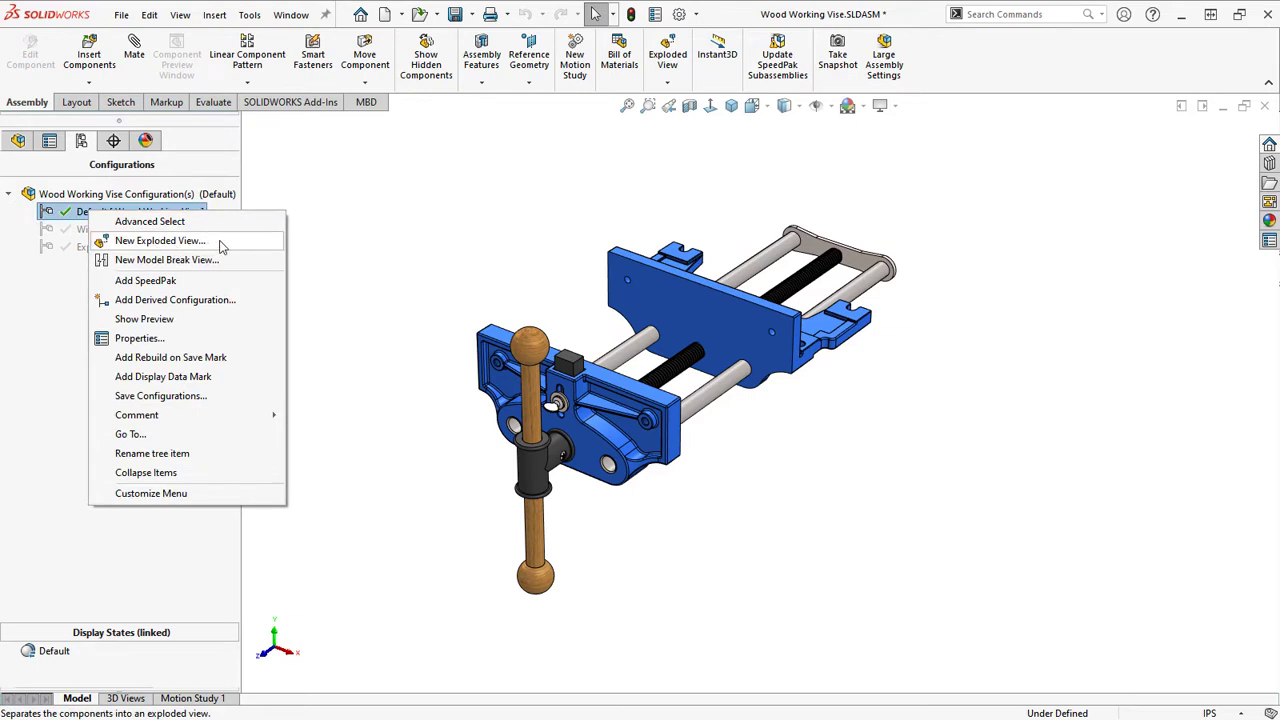
click(56, 328)
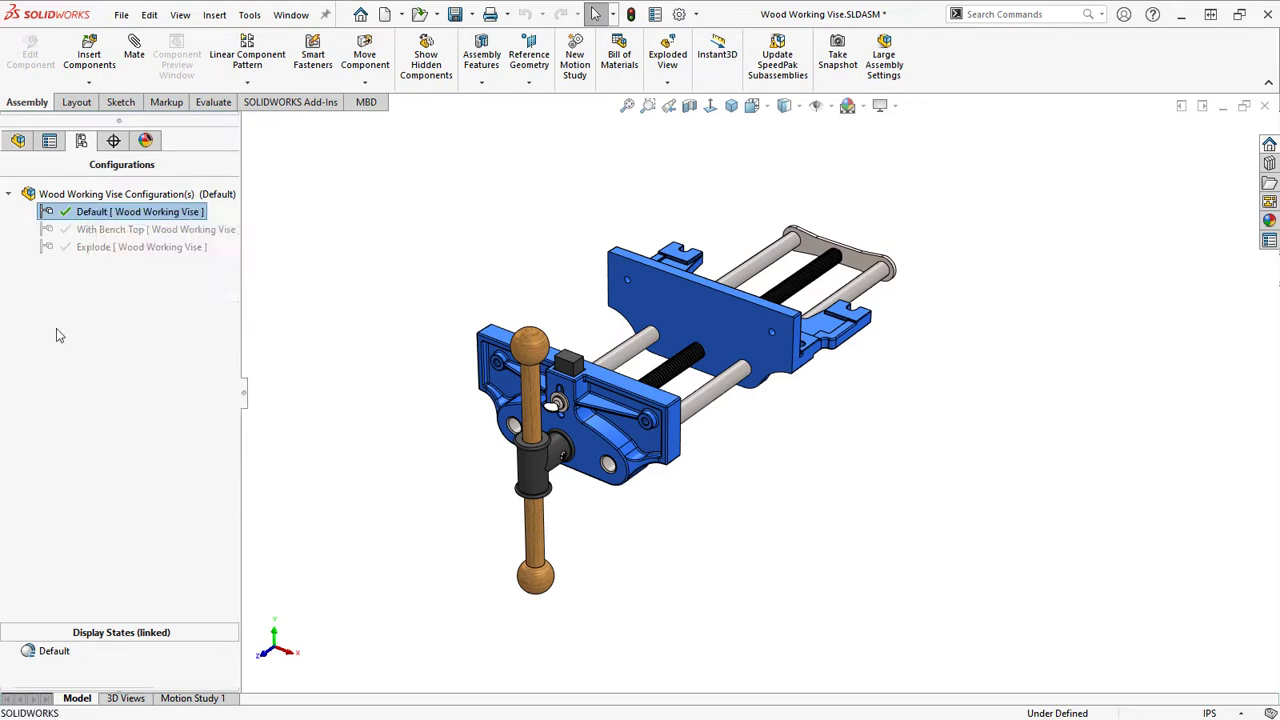
Activate the Explode configuration and start a new exploded view for it
double_click(96, 249)
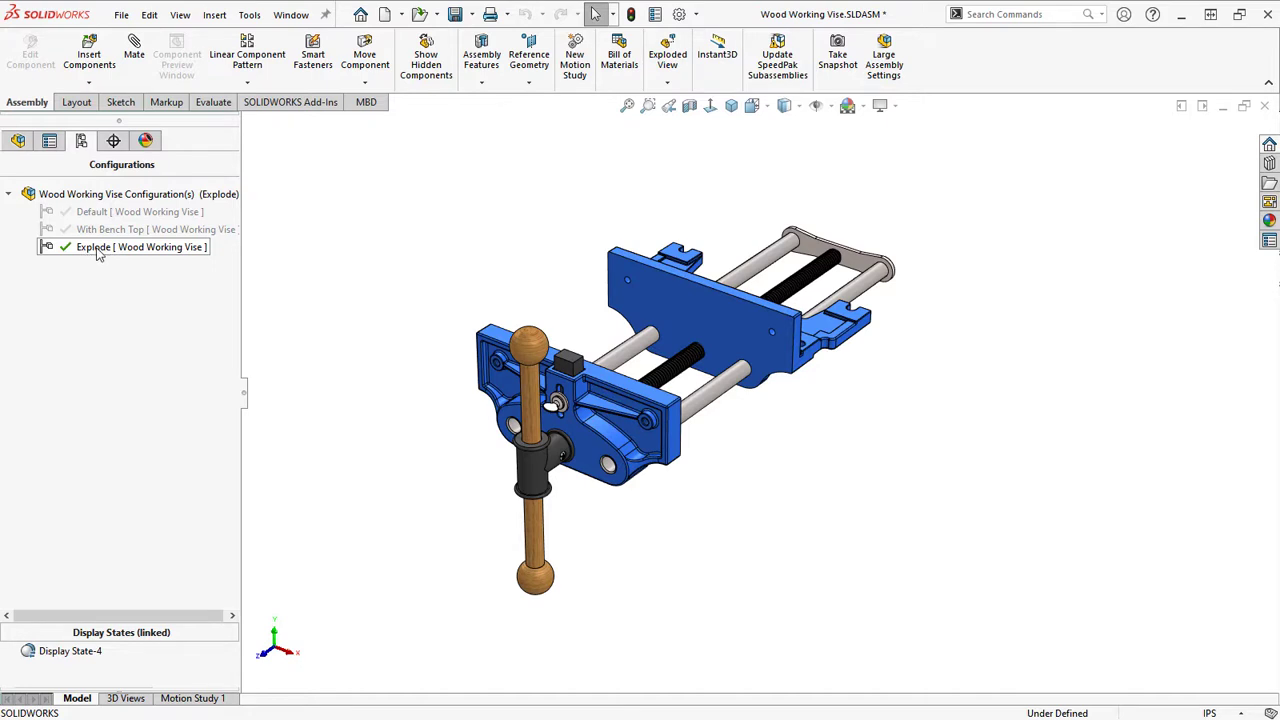
right_click(97, 251)
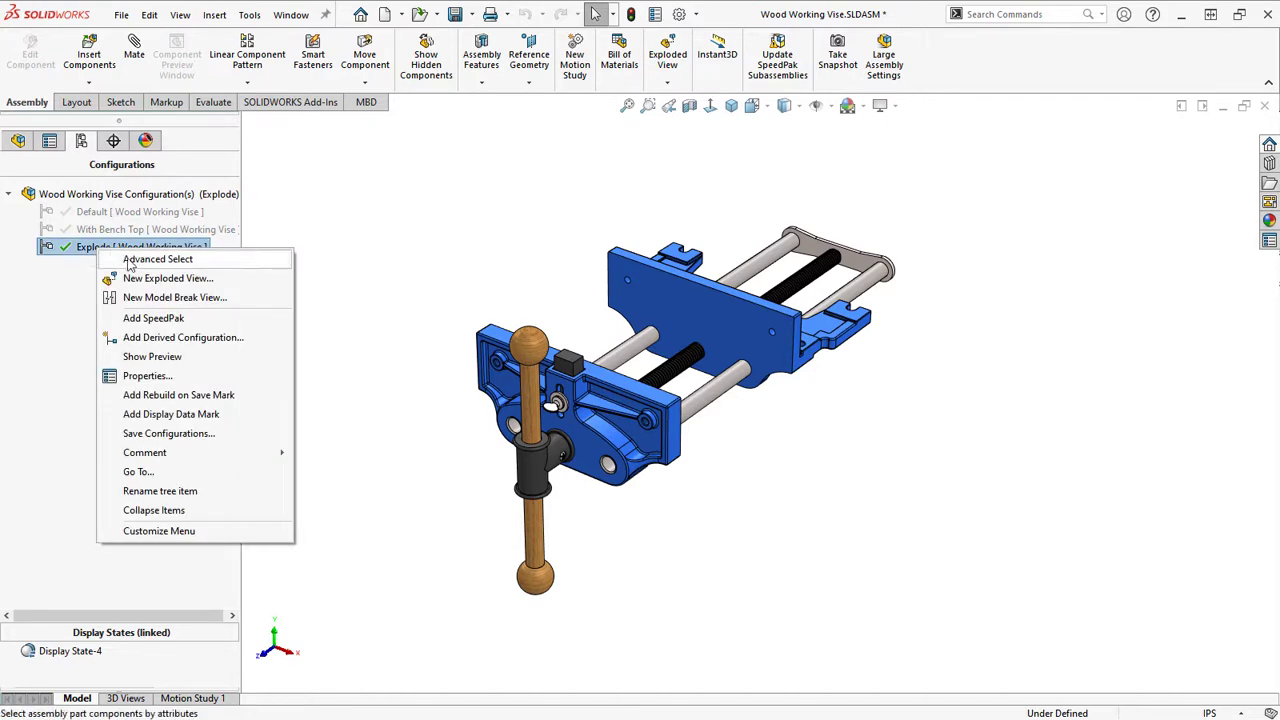
click(152, 279)
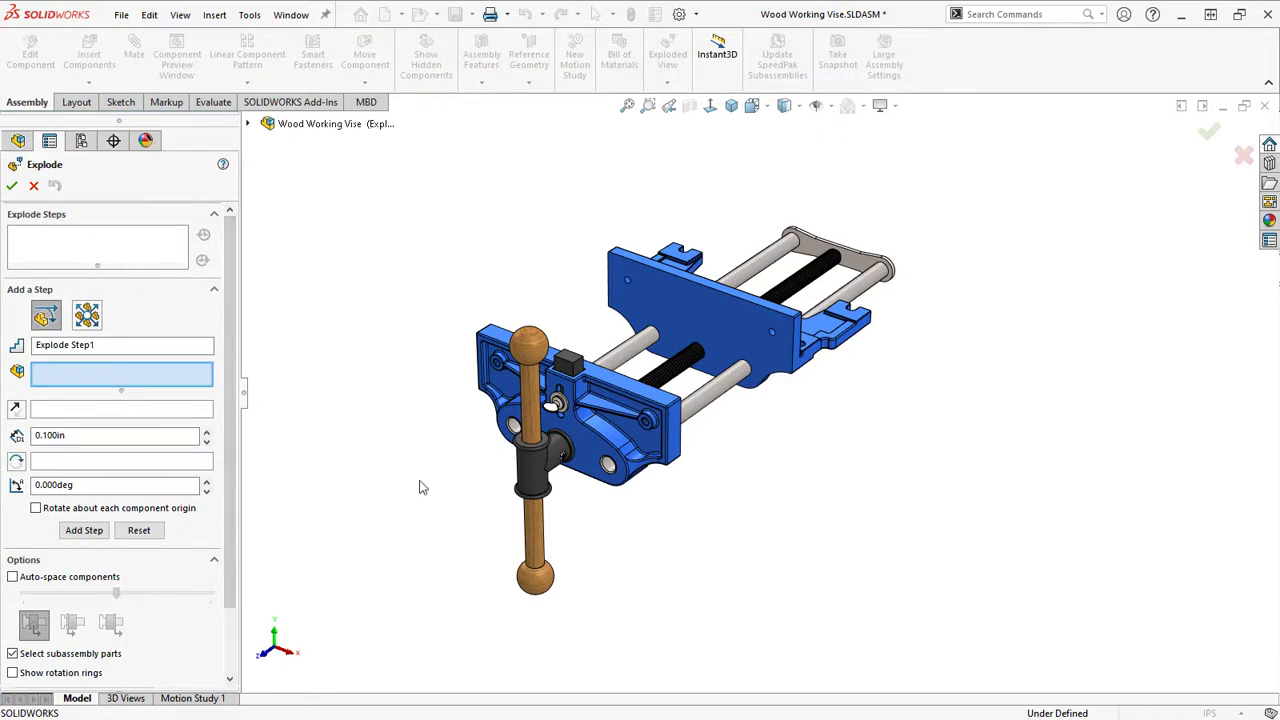
Turn off Perspective display for the vise assembly
click(894, 106)
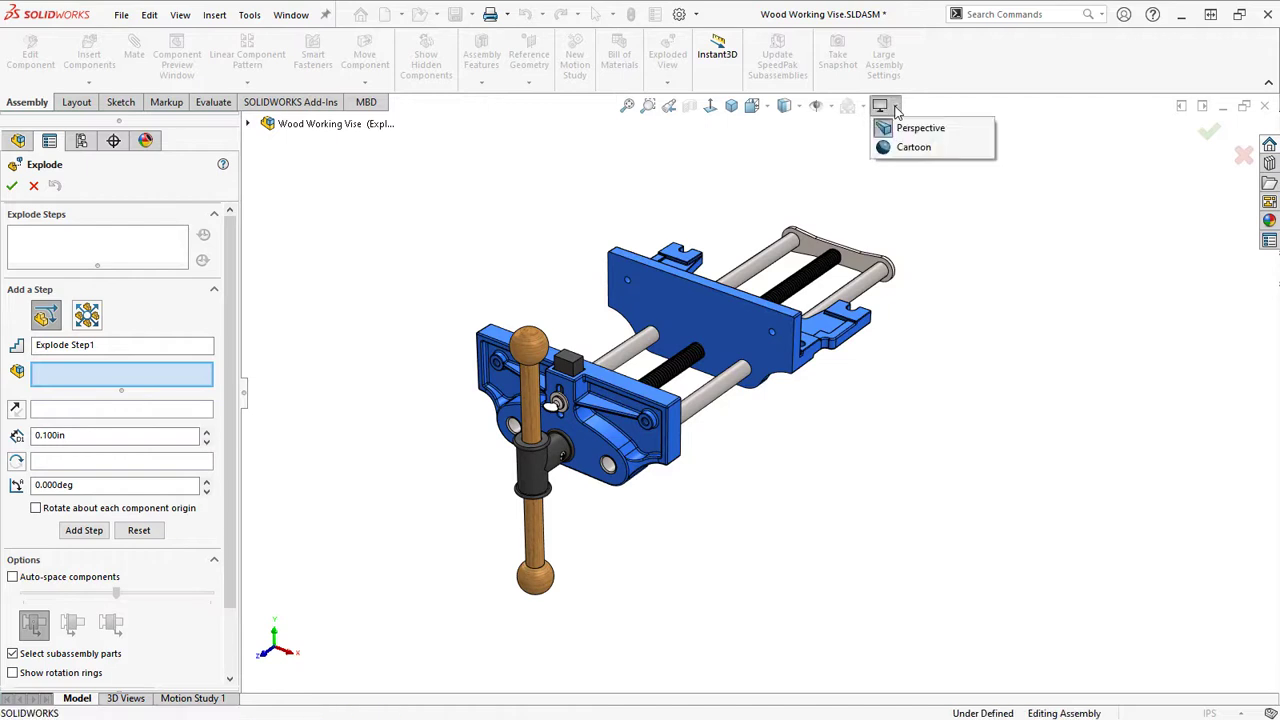
click(910, 130)
scroll(745, 415, up, 4)
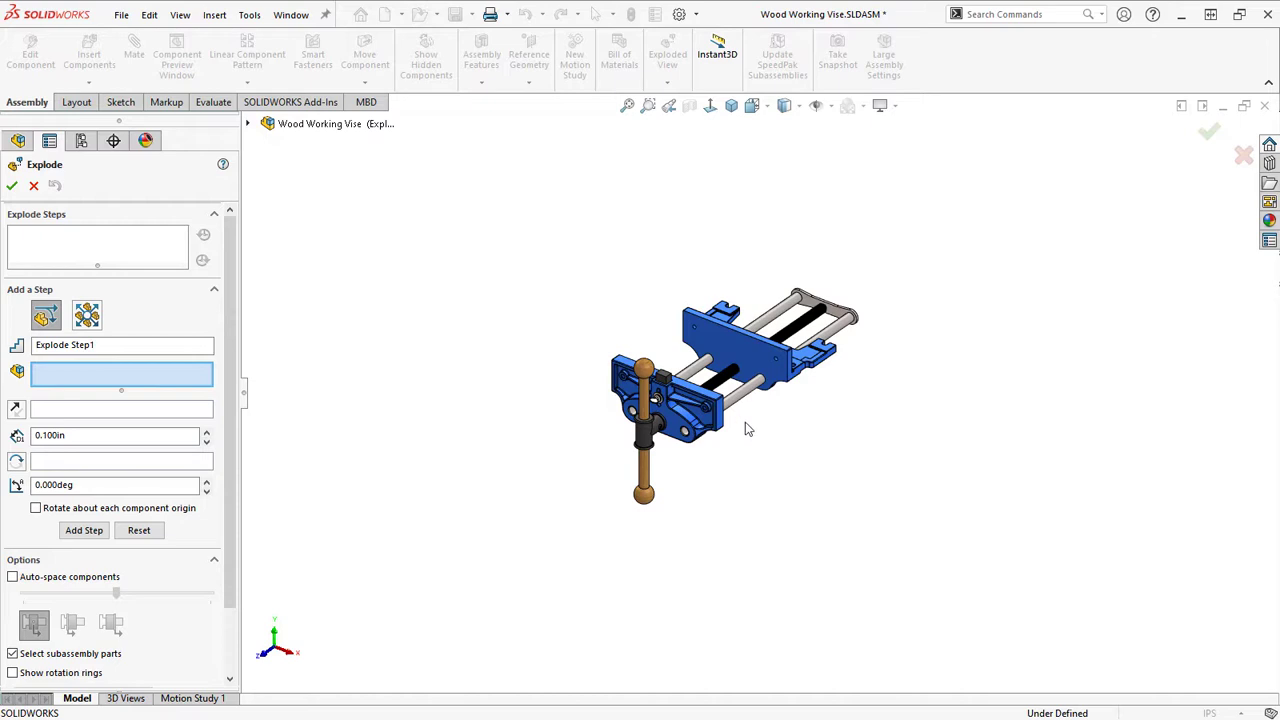
scroll(722, 385, down, 3)
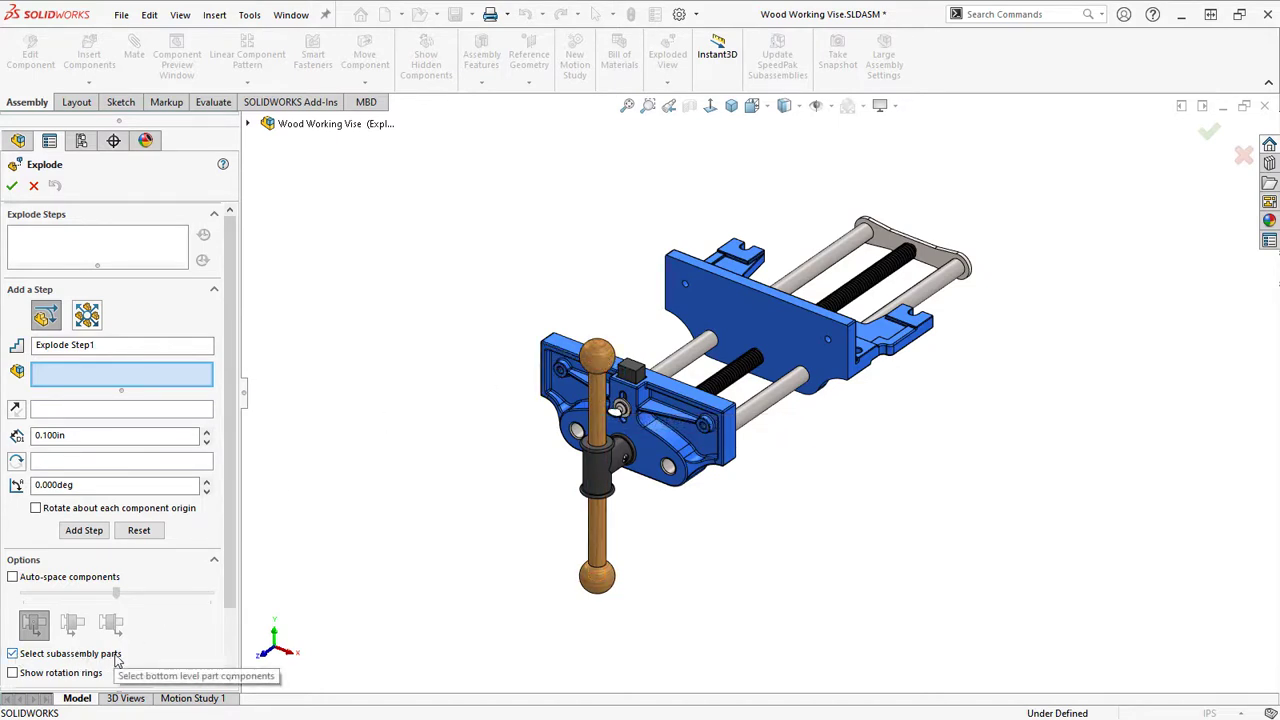
click(12, 655)
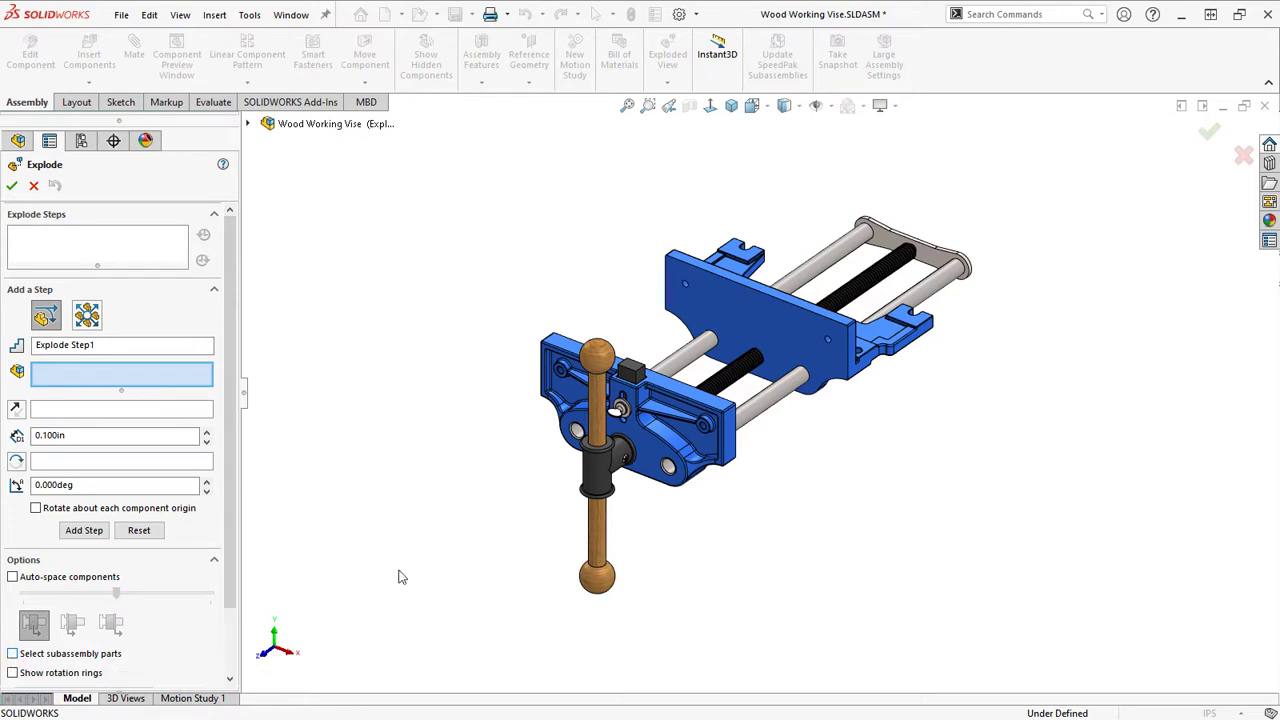
click(598, 365)
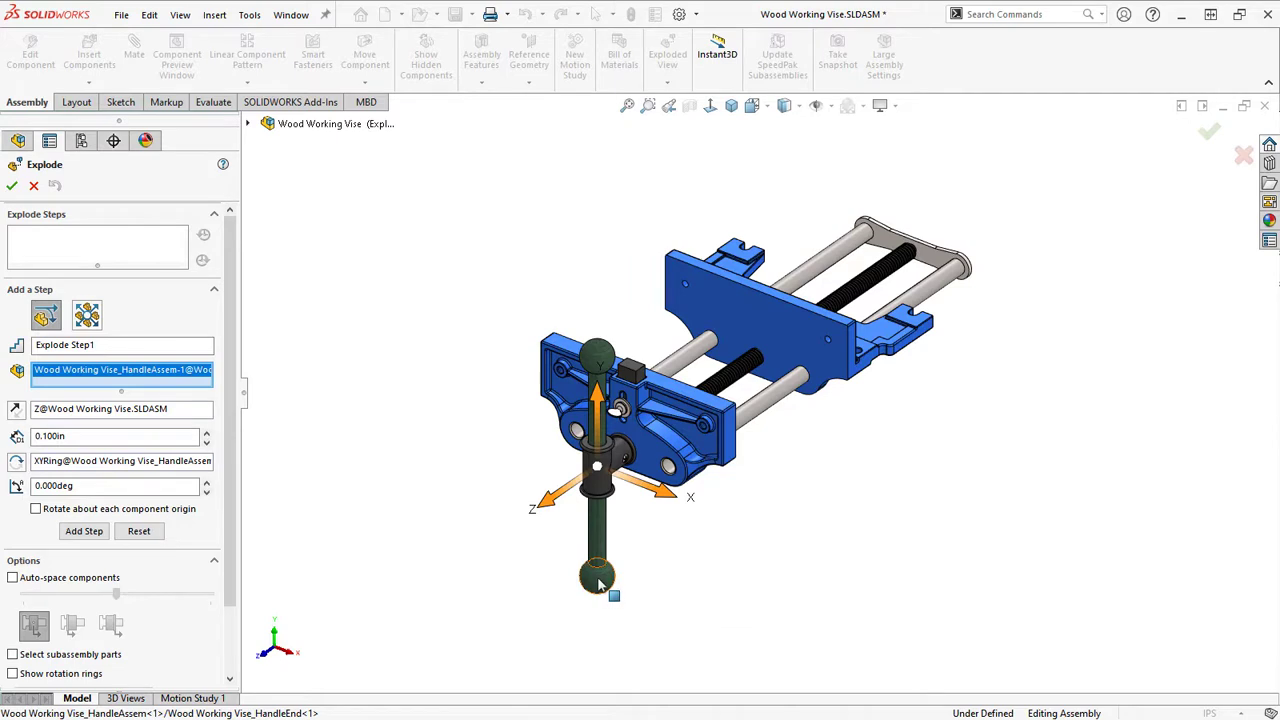
click(12, 655)
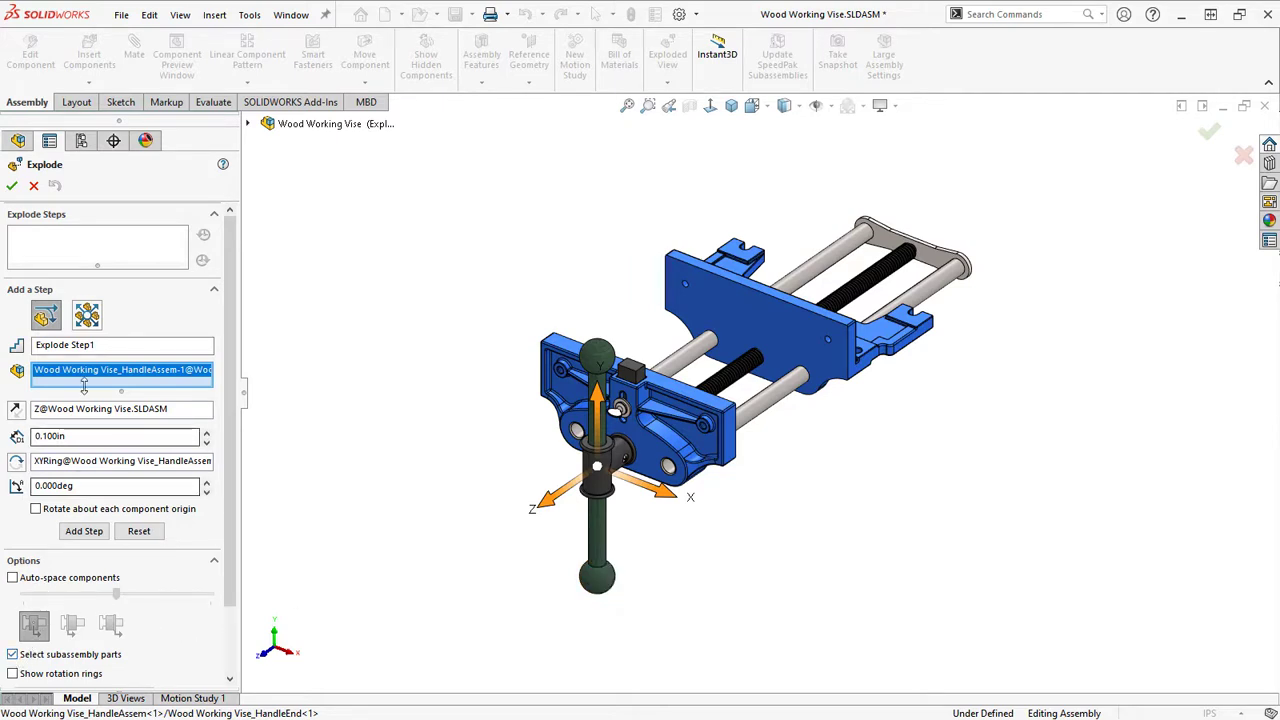
right_click(165, 390)
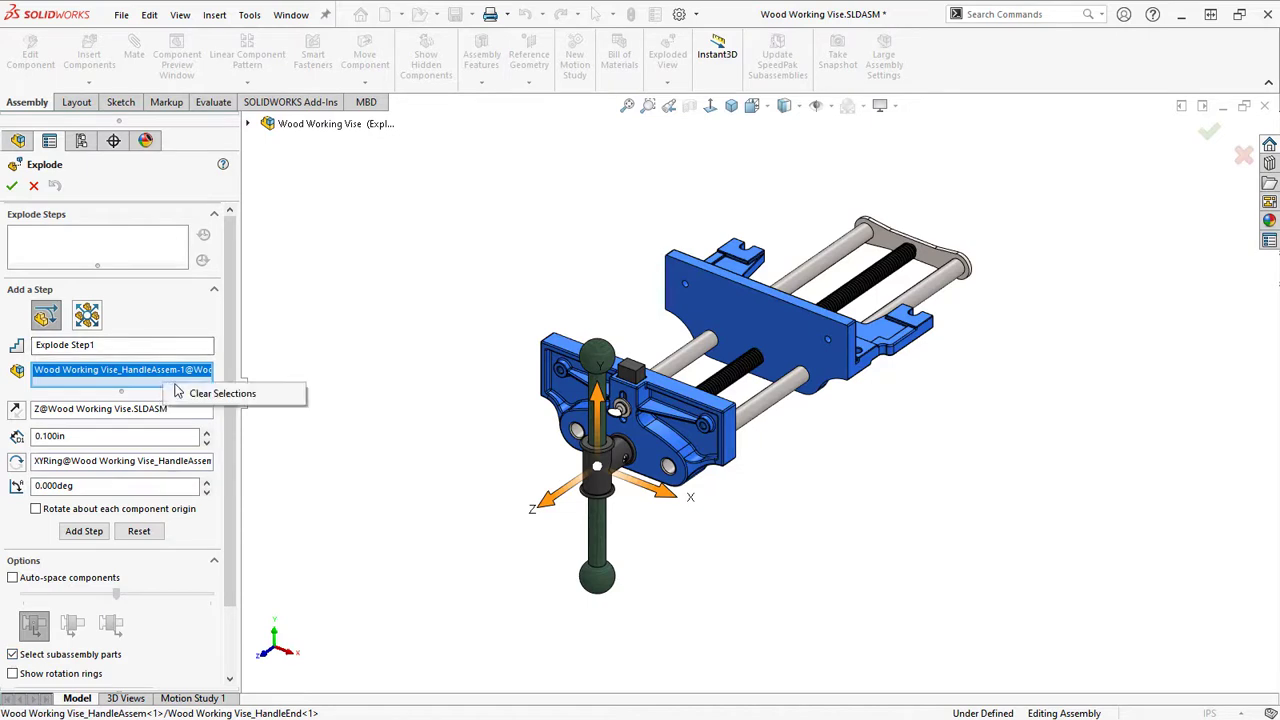
click(225, 393)
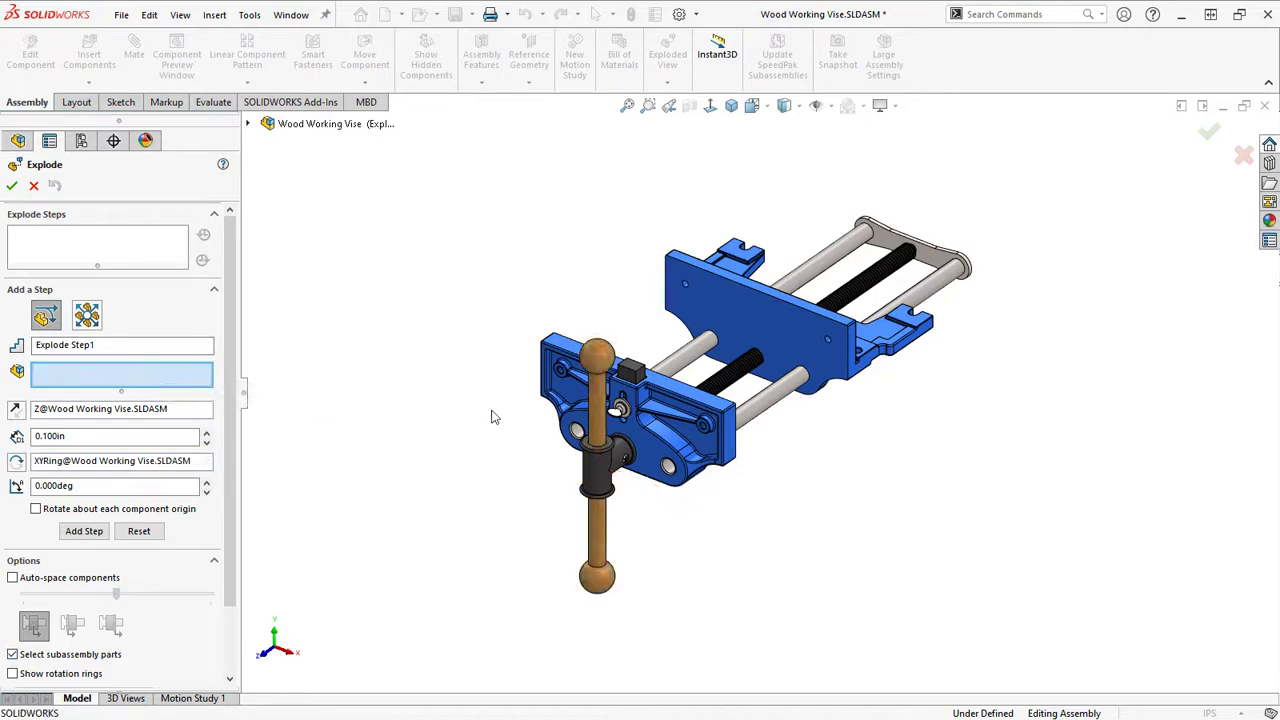
Add an explode step moving the upper wooden handle end about 3.67 in upward along Y
click(600, 350)
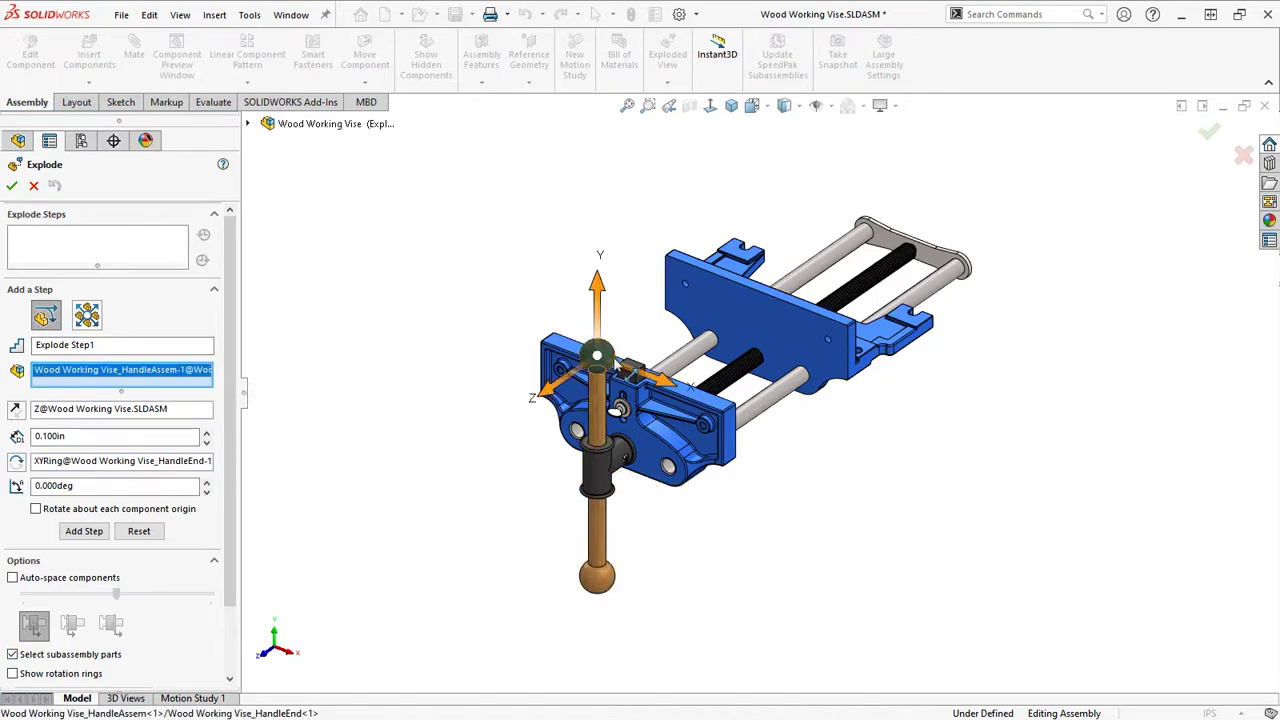
drag(600, 280, 596, 188)
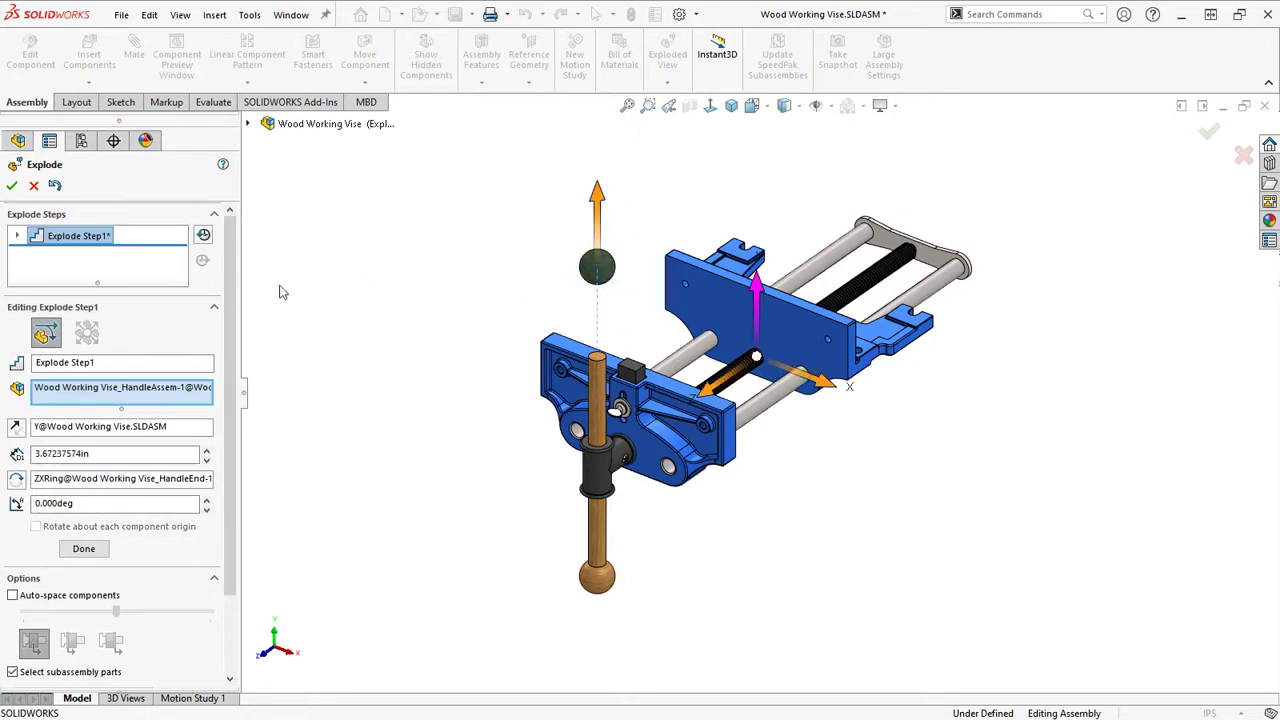
click(17, 236)
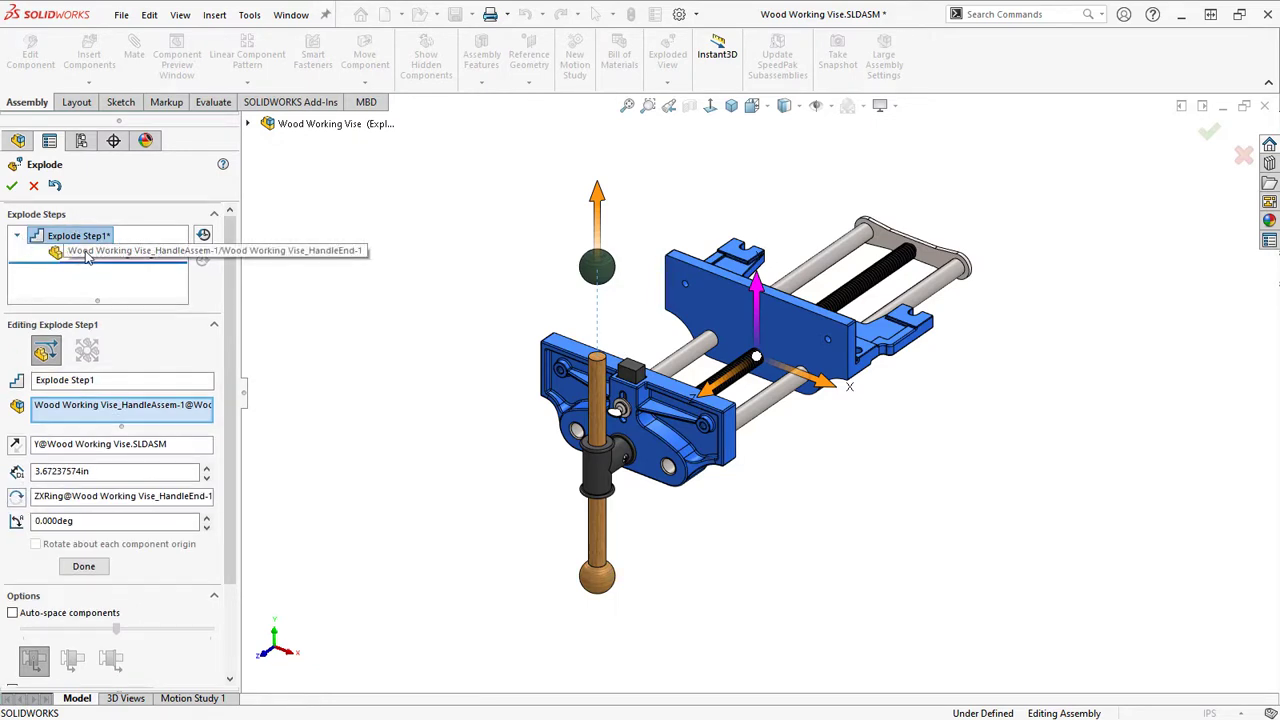
click(17, 236)
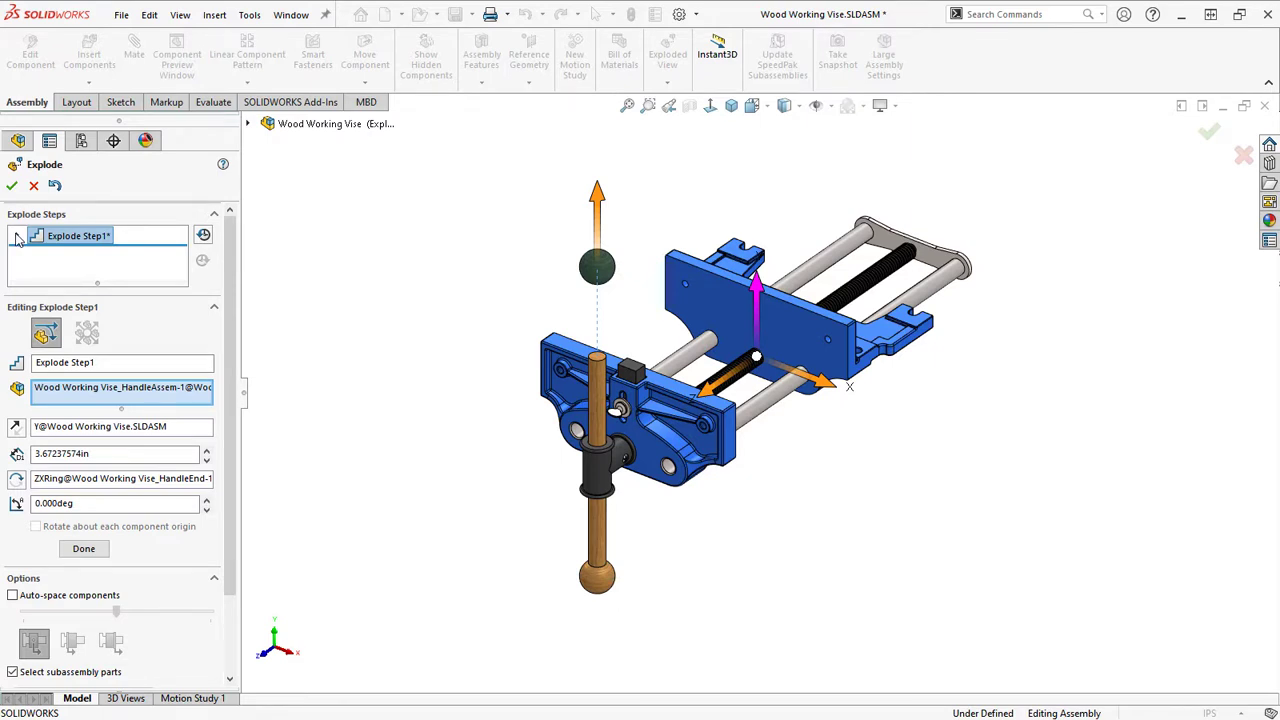
click(84, 549)
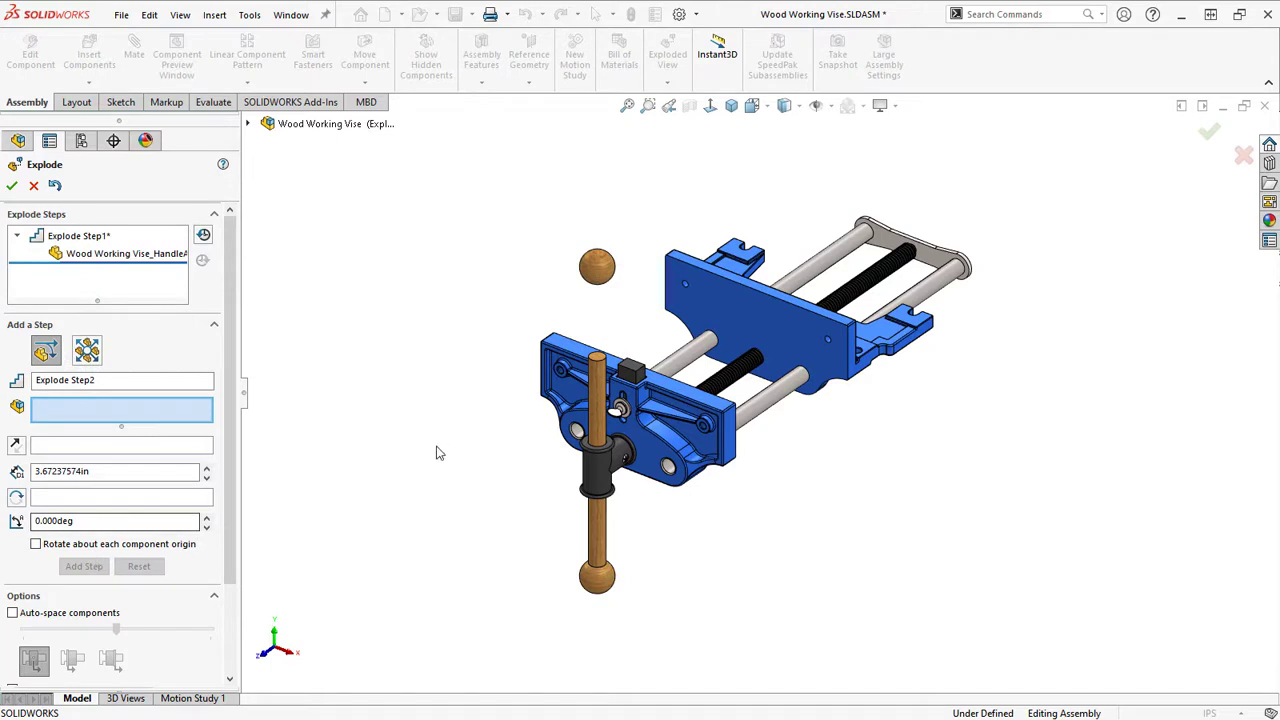
Add an explode step moving the wooden handle with its lower end about 8.07 in downward along Y
click(598, 535)
drag(604, 410, 610, 608)
scroll(680, 590, up, 3)
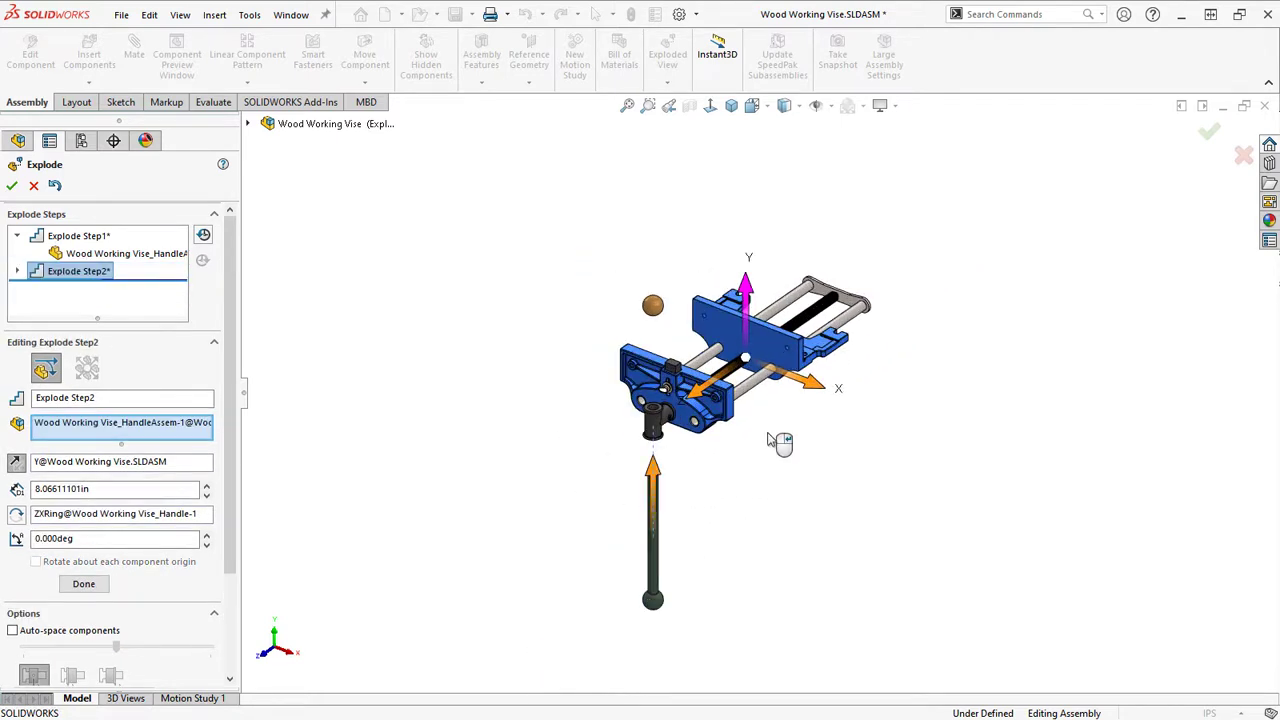
scroll(769, 434, down, 1)
scroll(697, 514, down, 2)
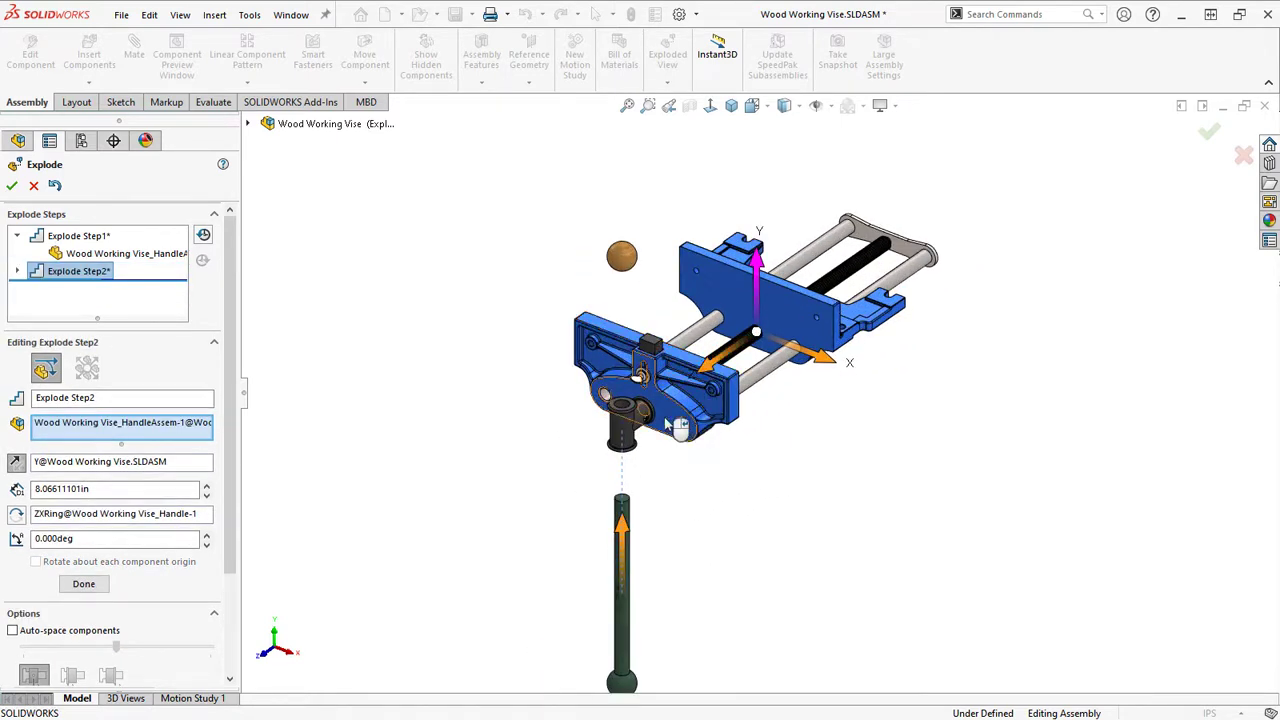
scroll(697, 512, up, 1)
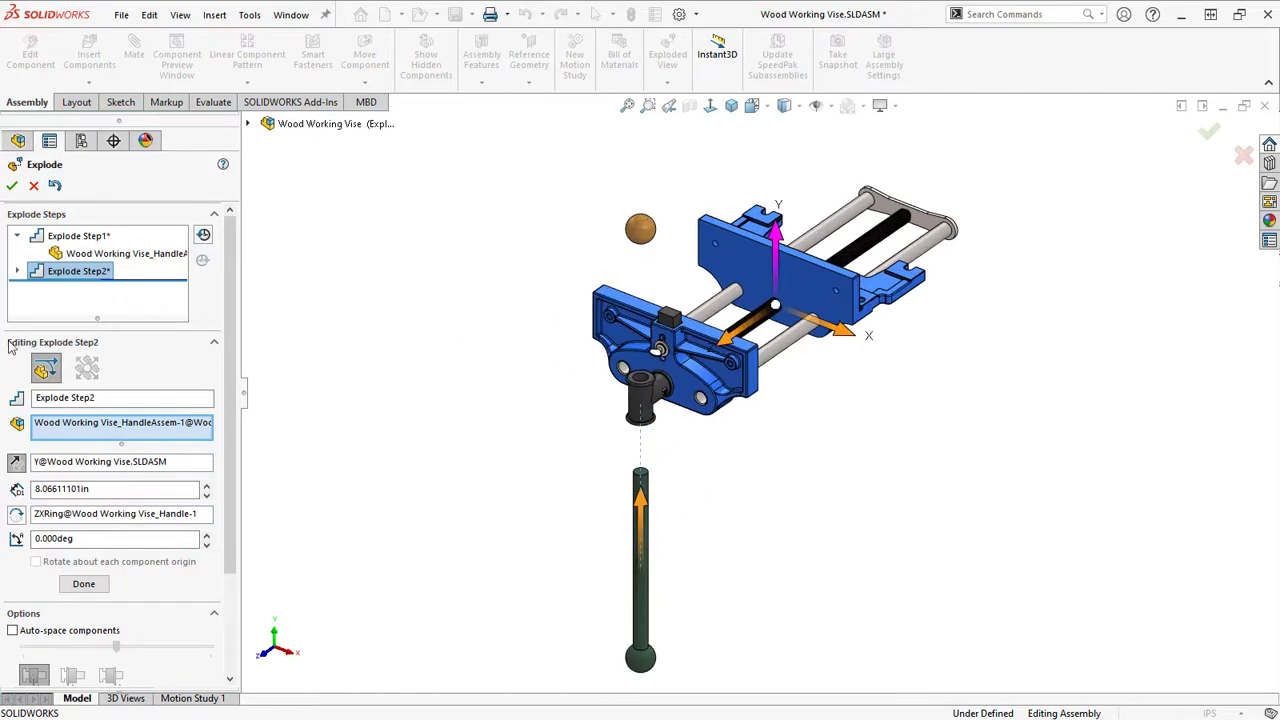
click(83, 583)
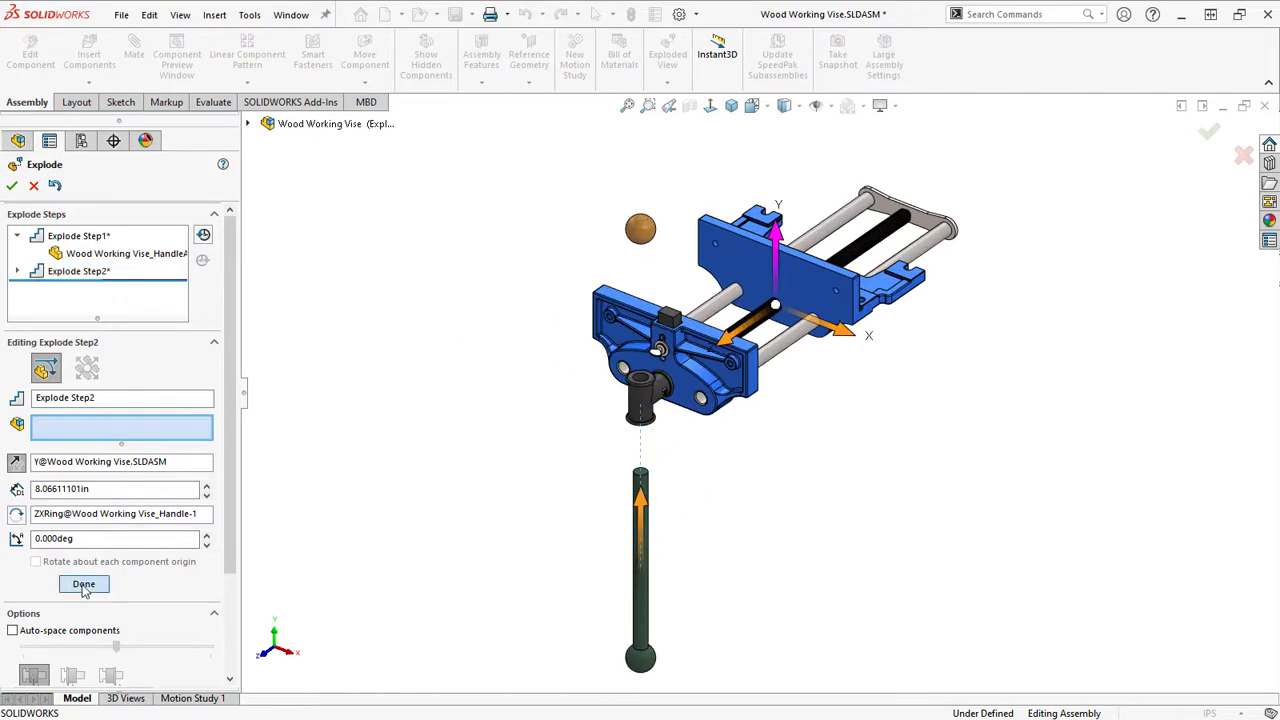
Add an explode step moving the hub's fillister head screw about 5.29 in outward along X
click(684, 410)
drag(722, 414, 825, 473)
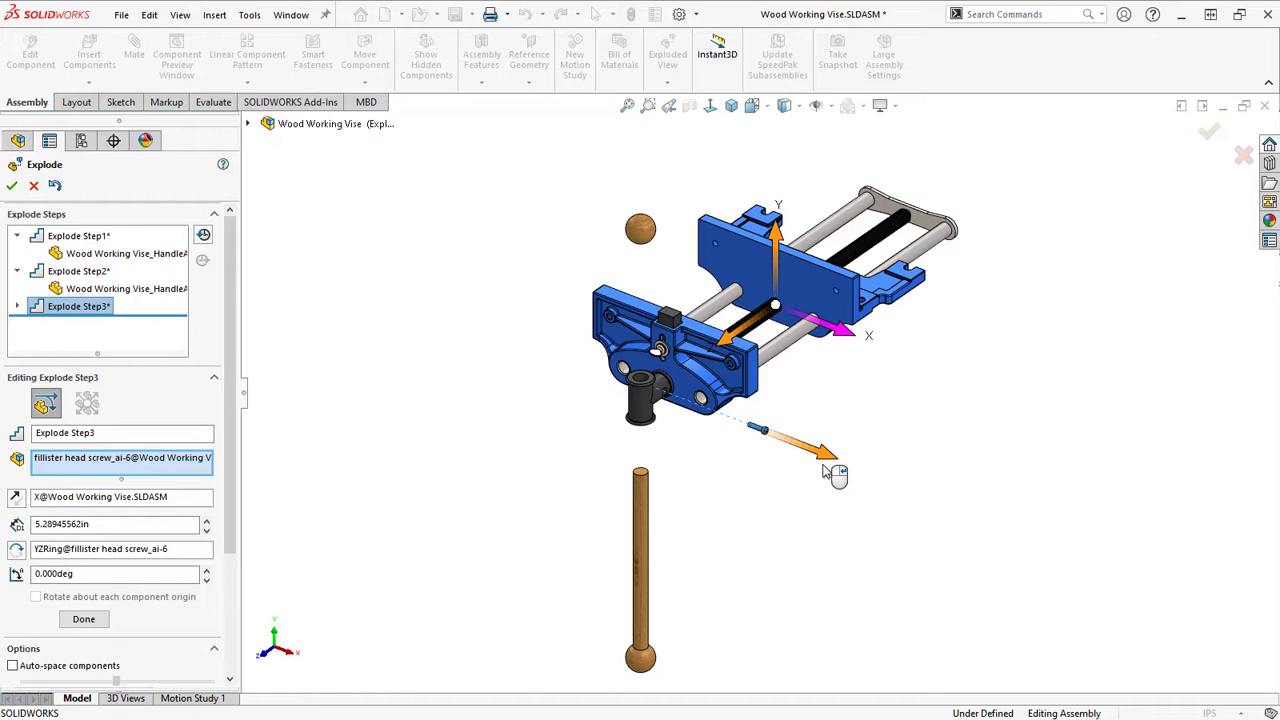
click(825, 472)
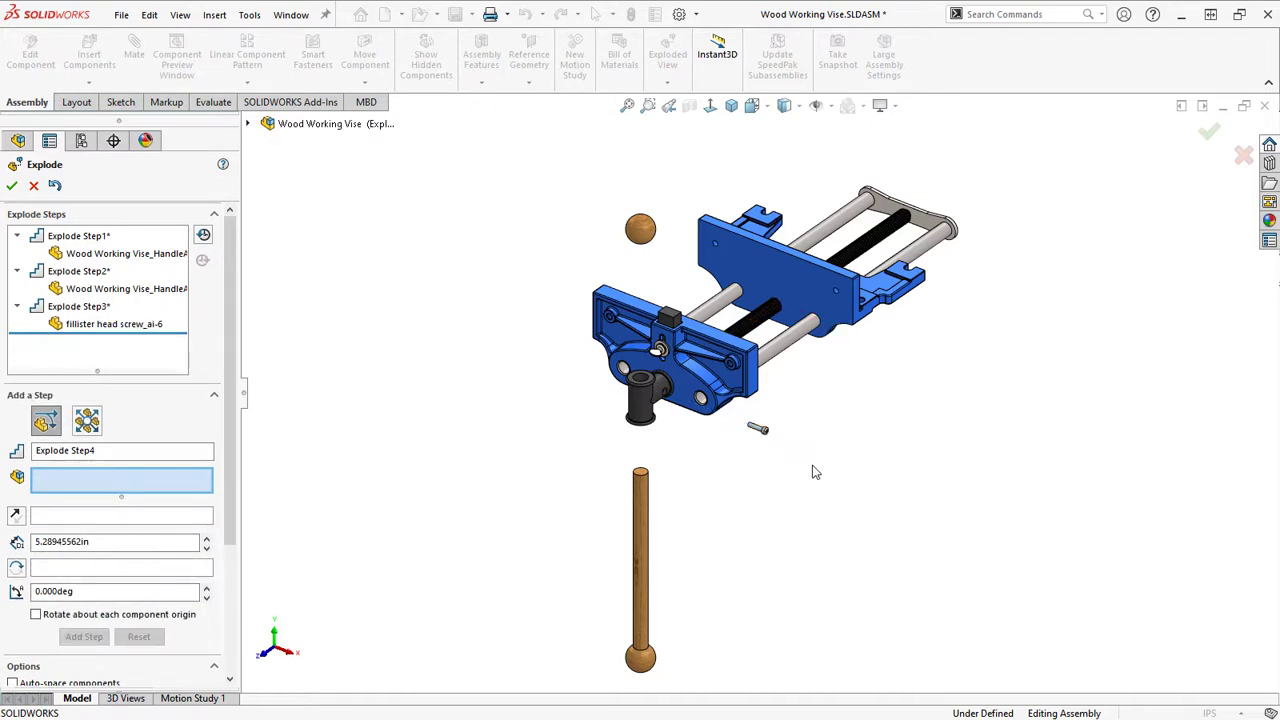
Add an explode step moving the Handle Hub about 5.41 in forward along Z, off the end of the lead screw
click(648, 410)
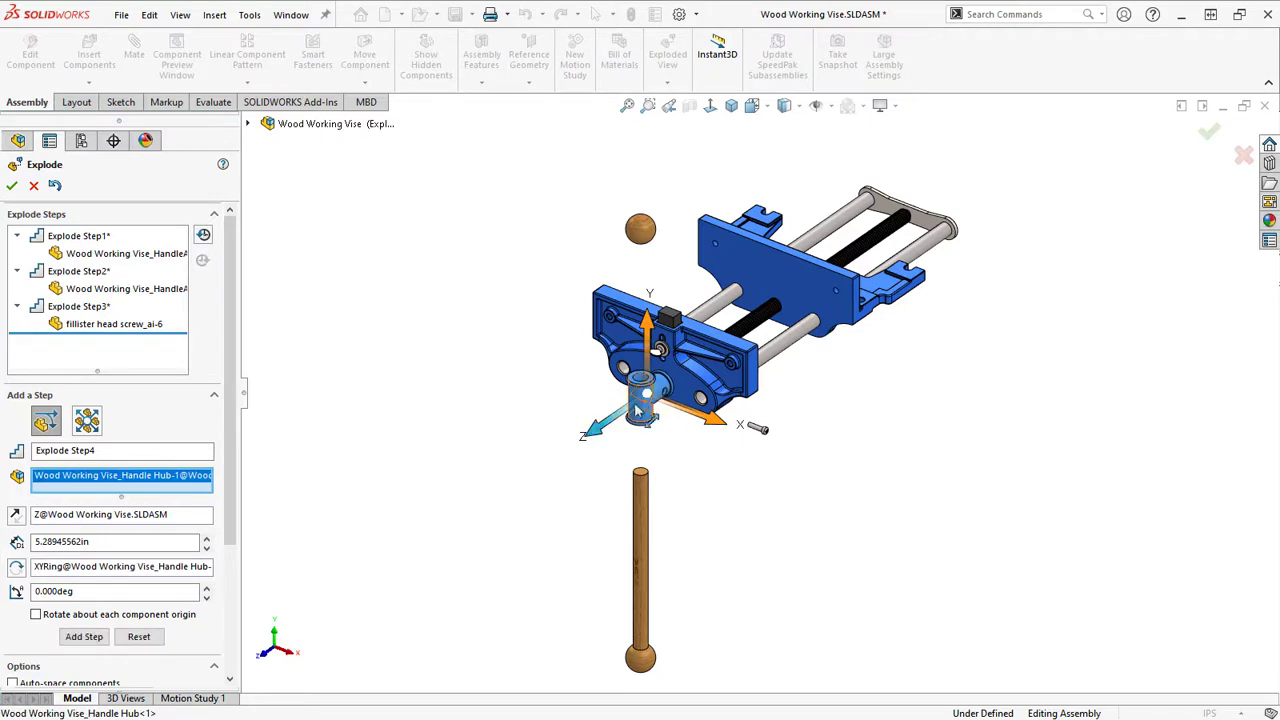
drag(606, 436, 506, 472)
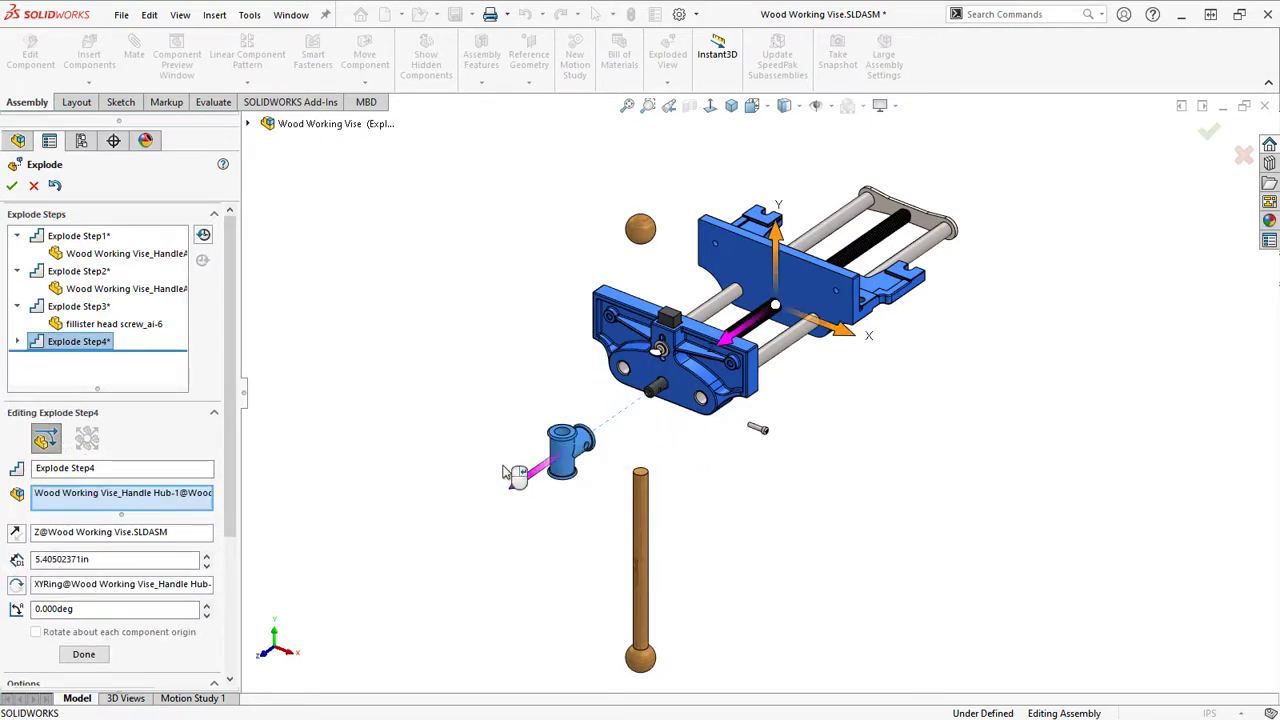
click(508, 473)
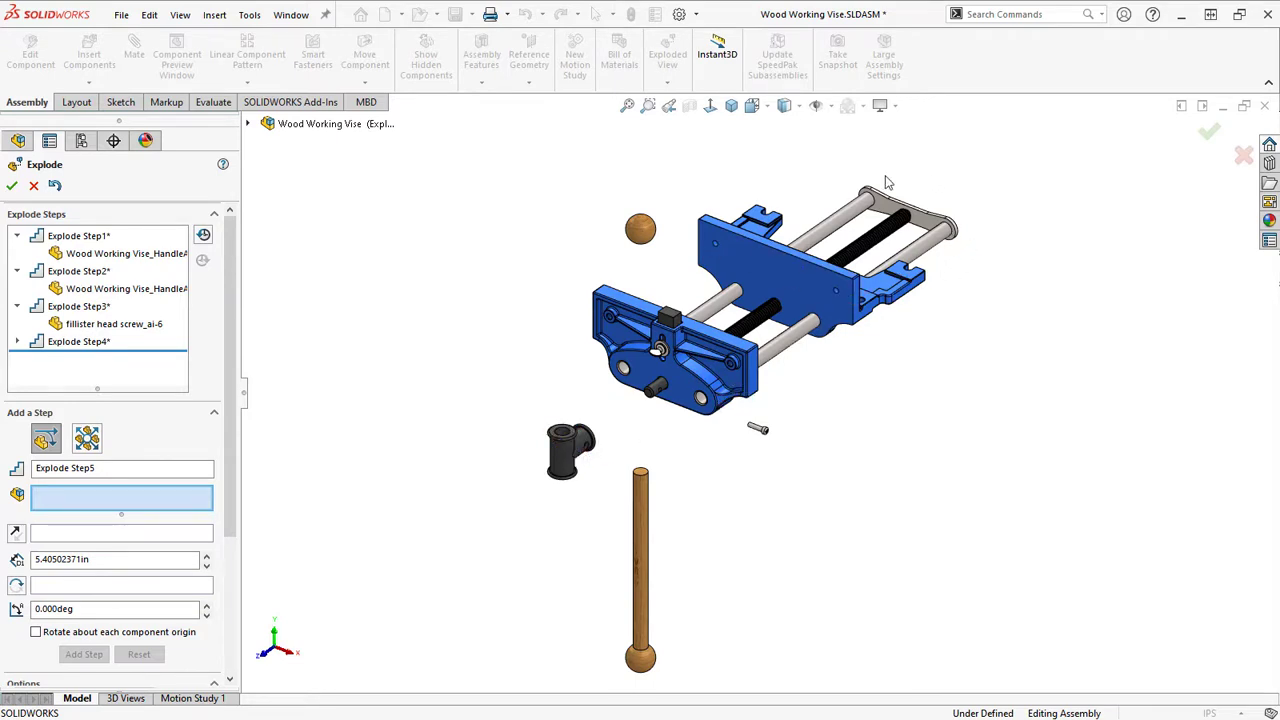
Add an explode step moving only the Guide Bracket and the e-external retaining ring about 3.76 in rearward along Z, excluding the lead screw
click(922, 236)
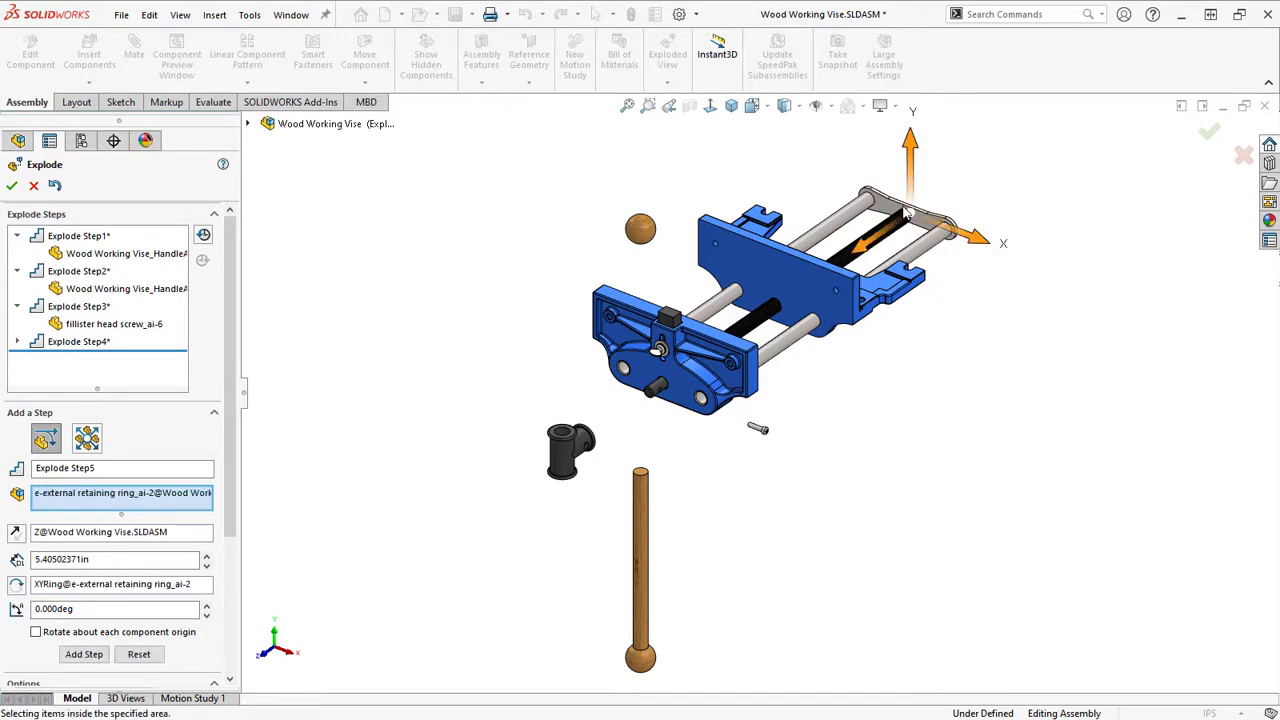
drag(889, 182, 889, 180)
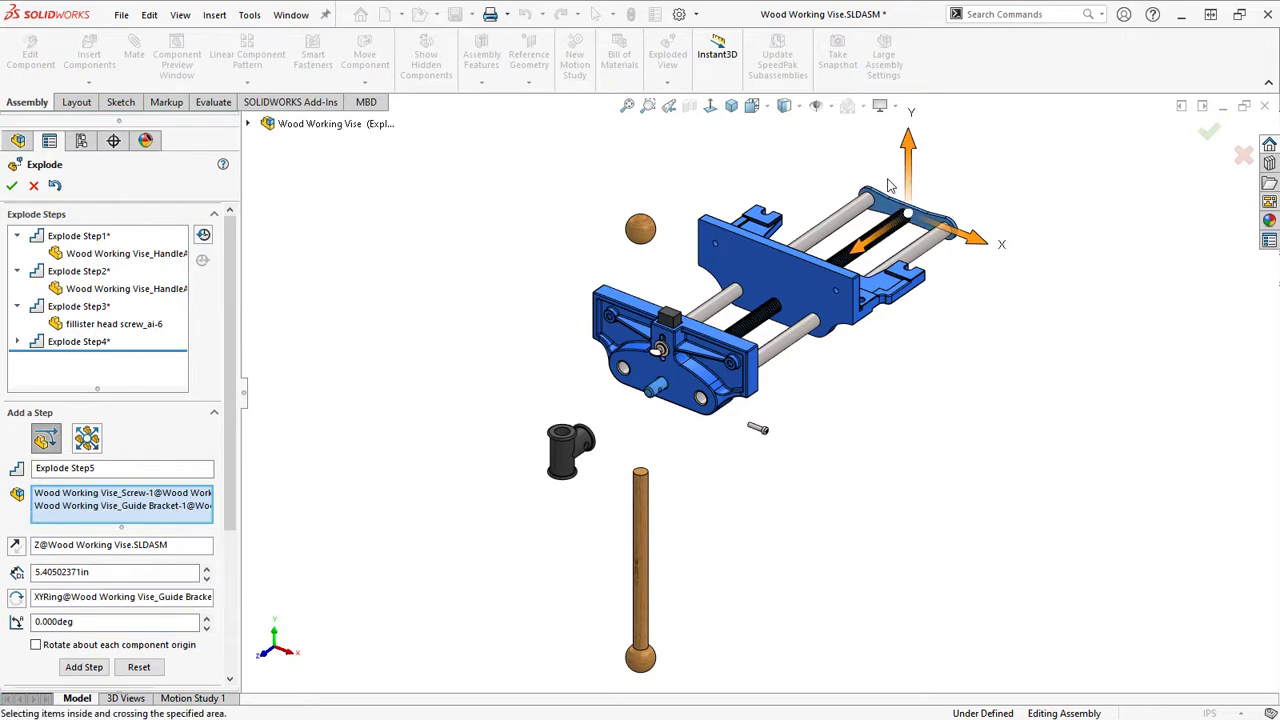
click(146, 495)
right_click(144, 493)
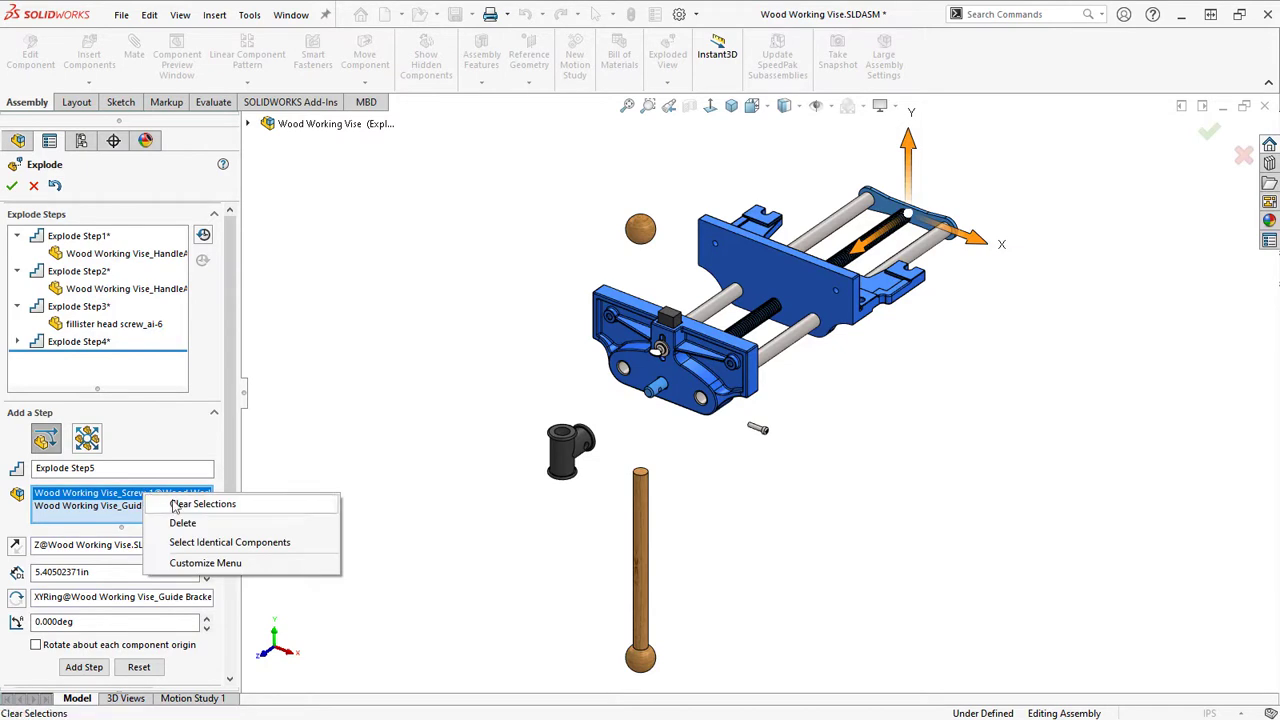
click(190, 524)
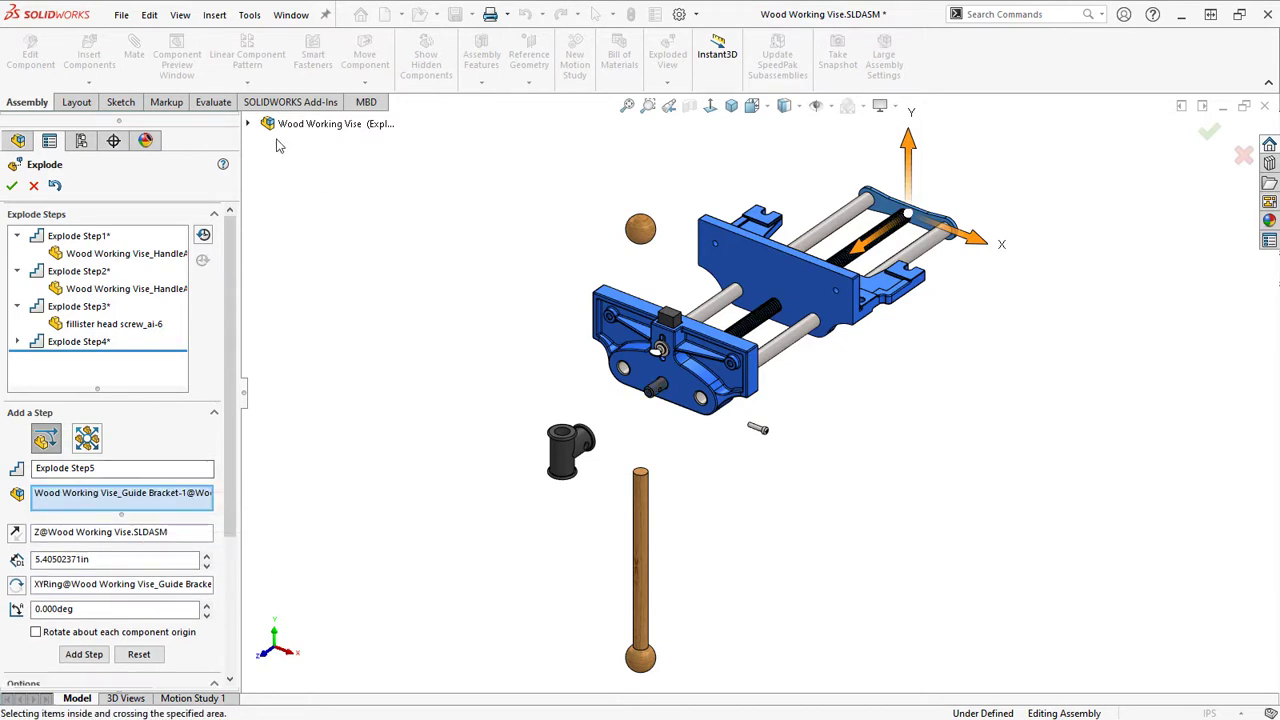
click(249, 123)
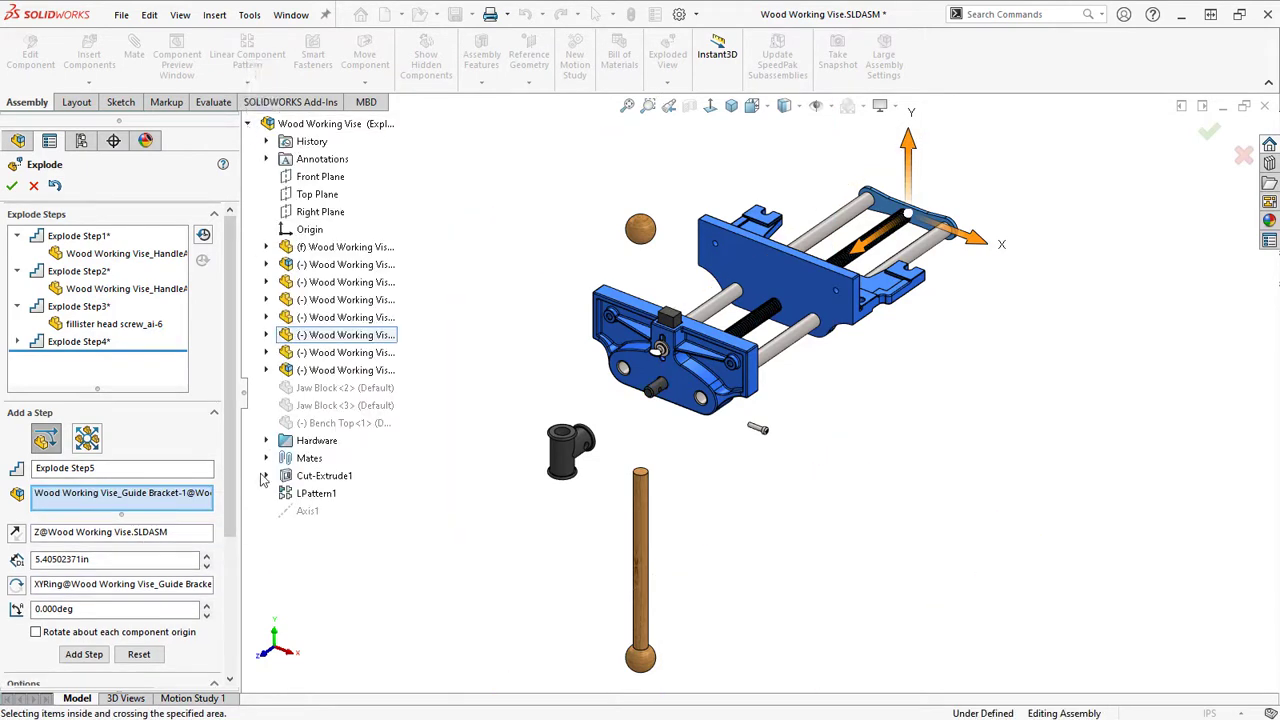
click(266, 442)
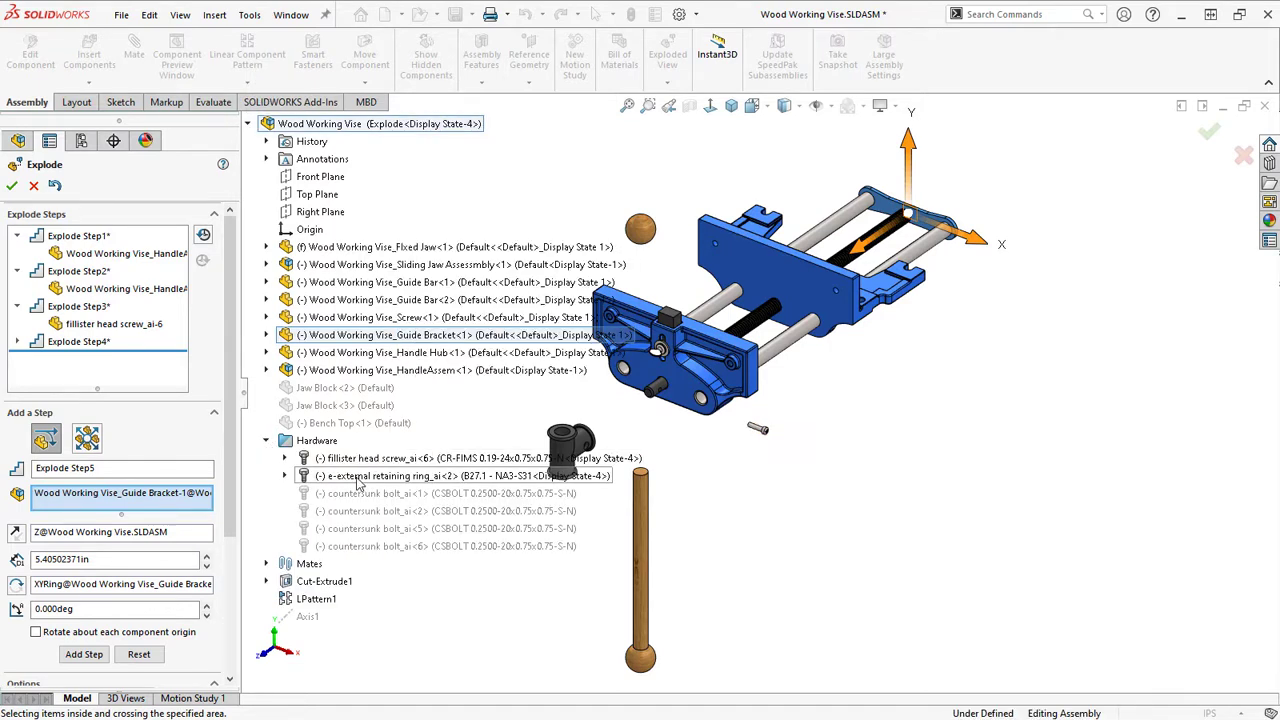
click(358, 478)
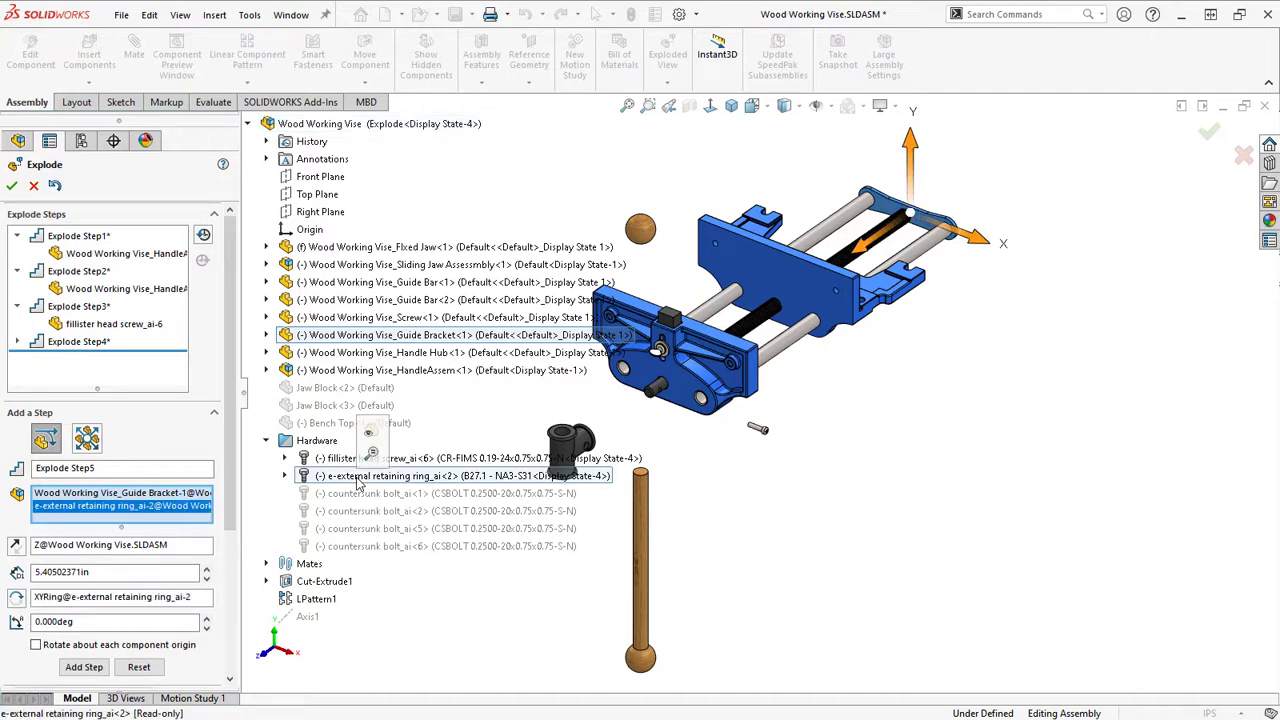
click(447, 511)
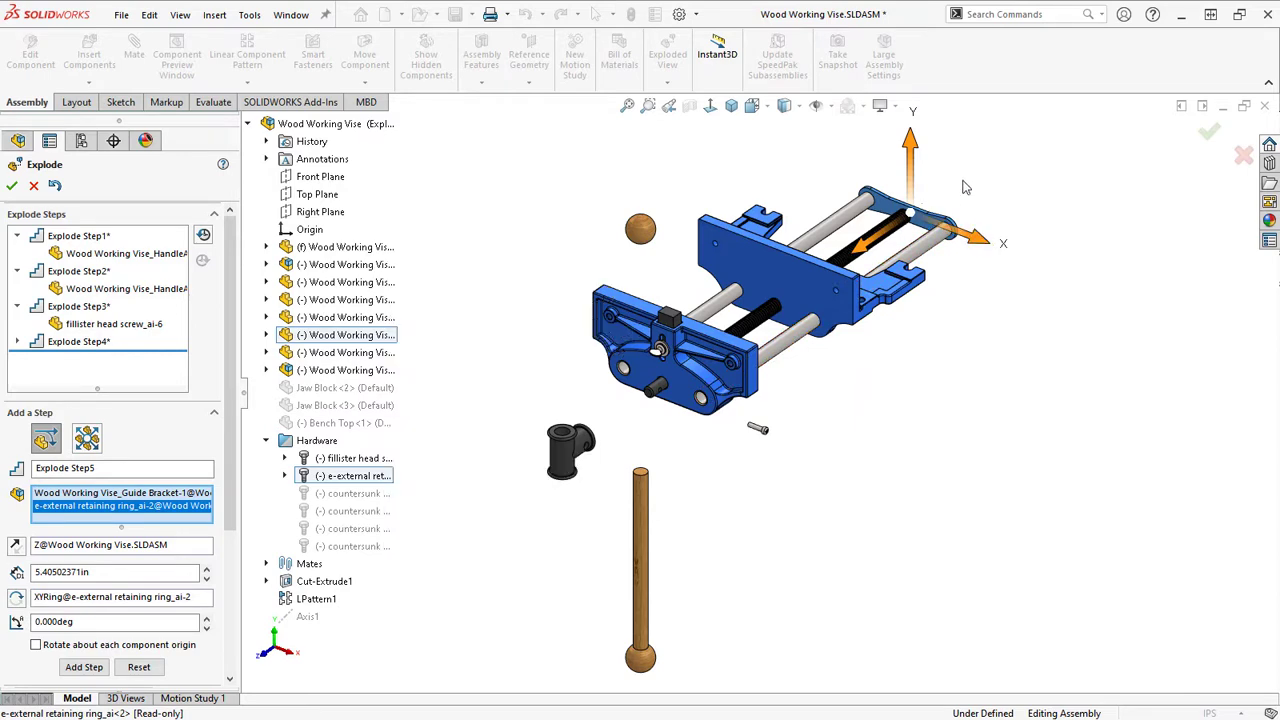
click(249, 124)
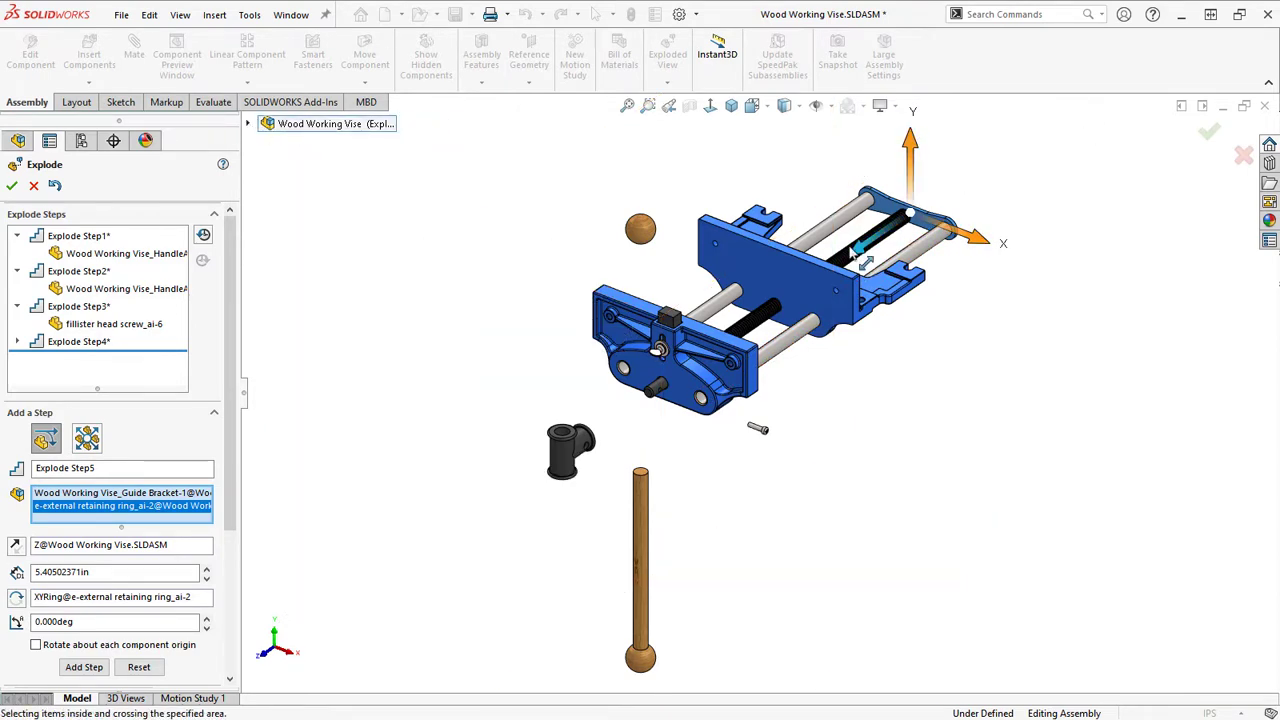
drag(860, 252, 922, 232)
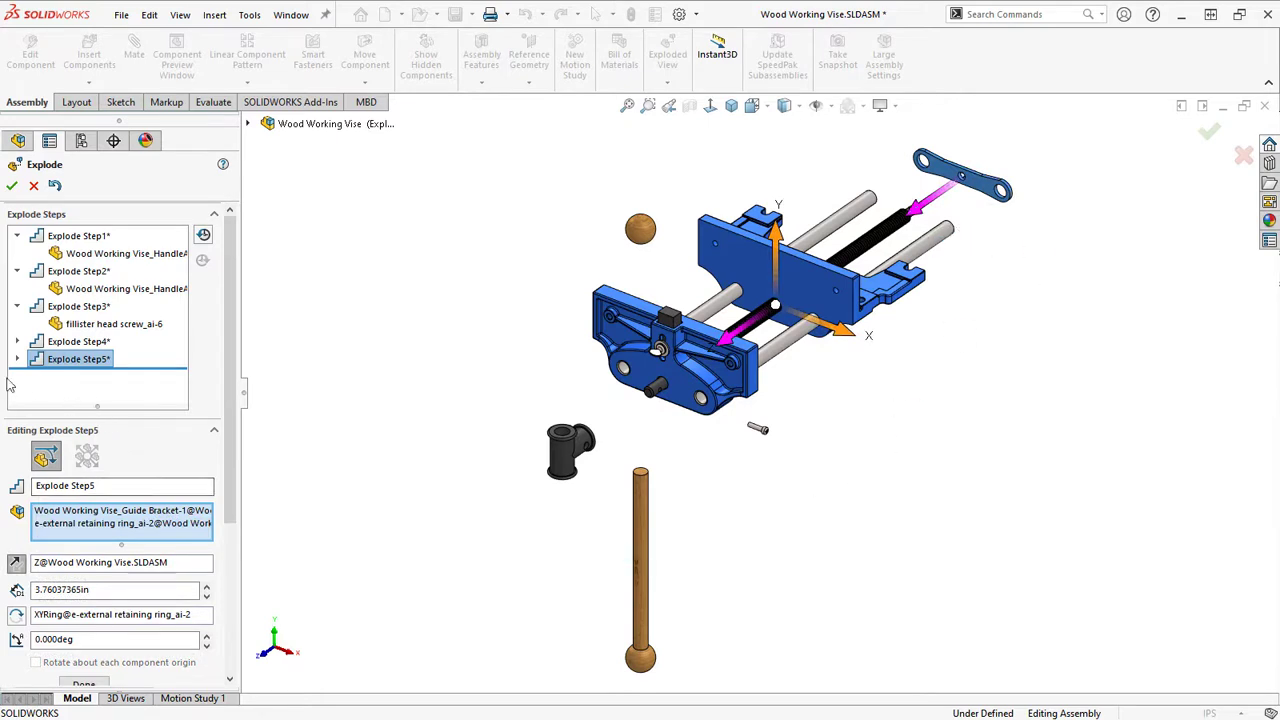
click(18, 360)
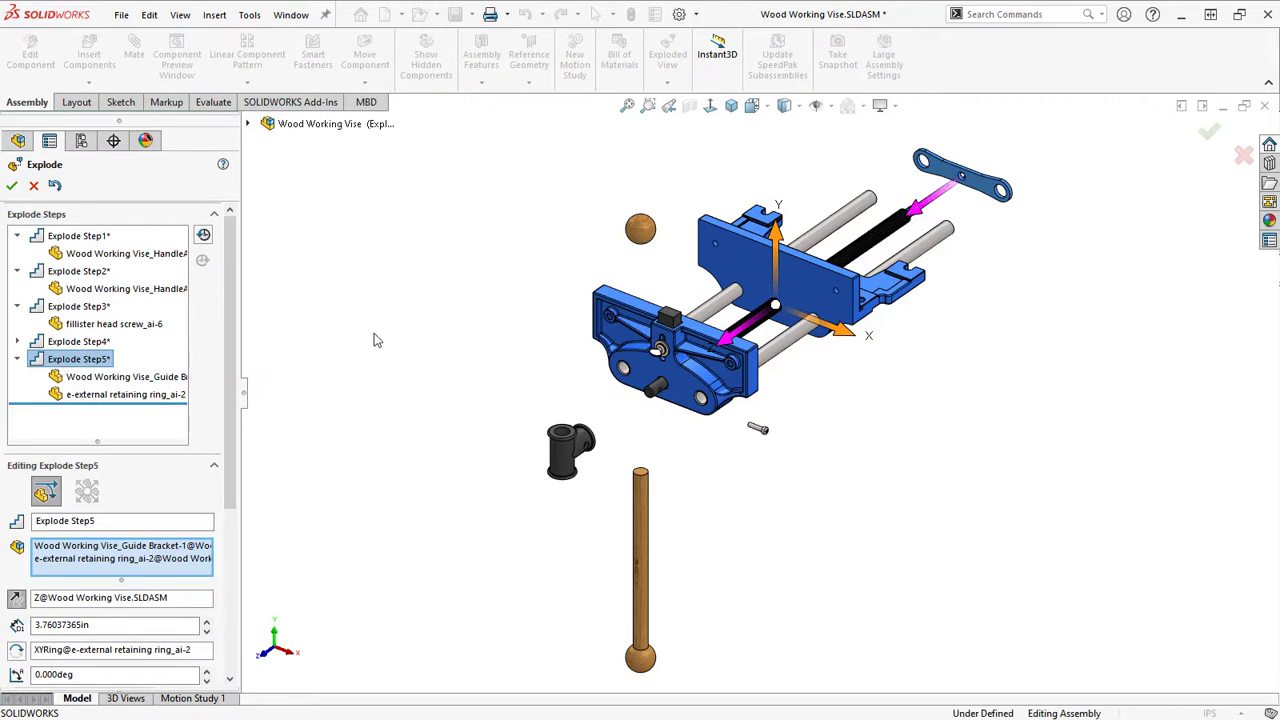
scroll(236, 420, down, 3)
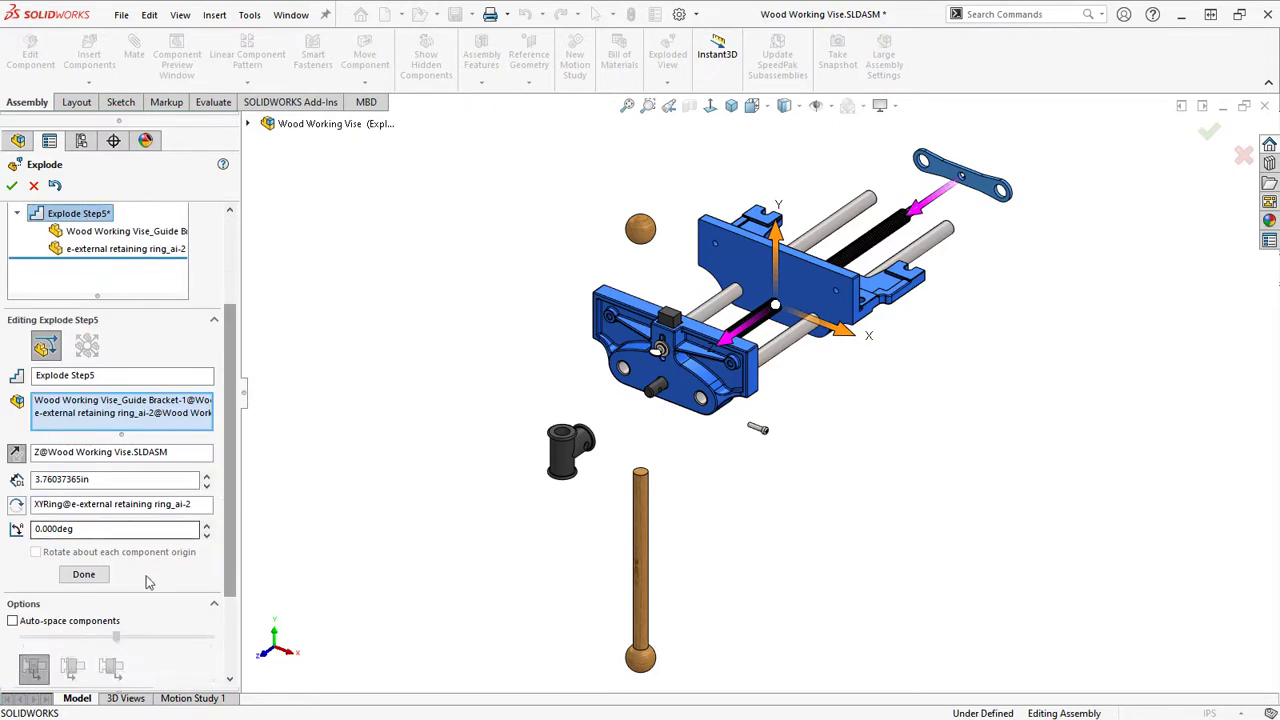
click(90, 578)
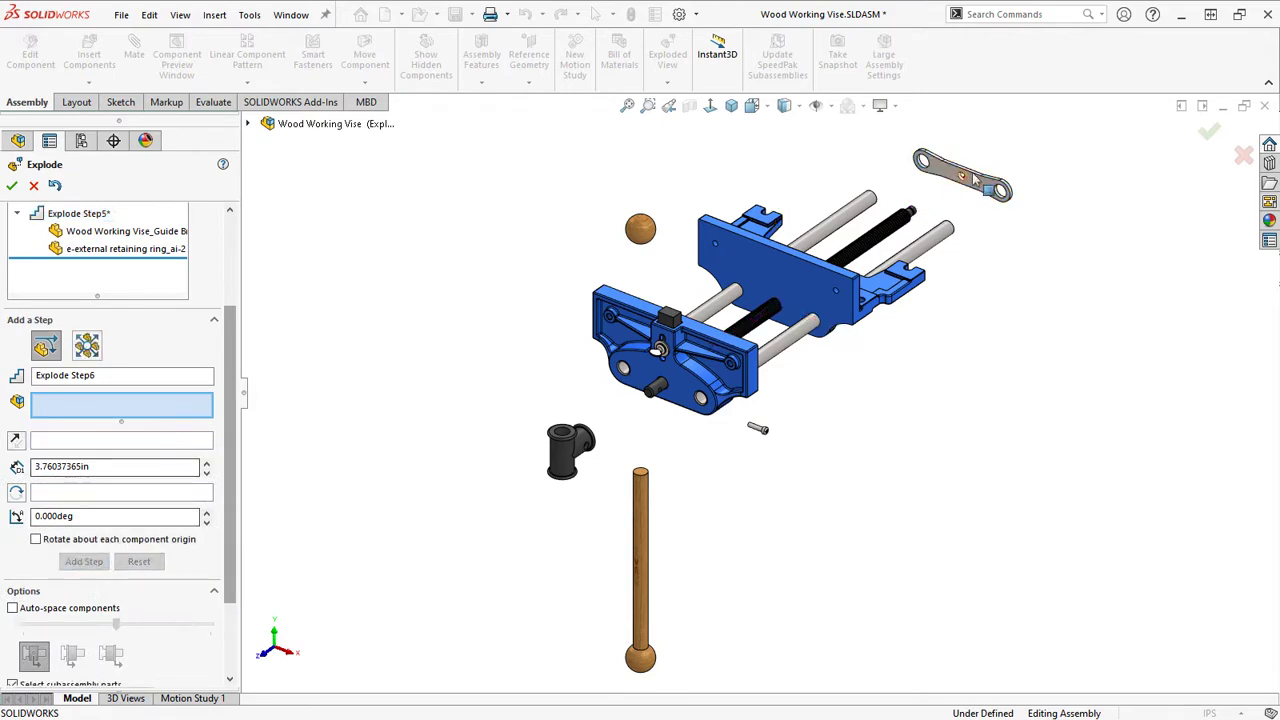
Add an explode step moving the e-external retaining ring about 1.68 in further rearward along Z, away from the Guide Bracket
click(249, 124)
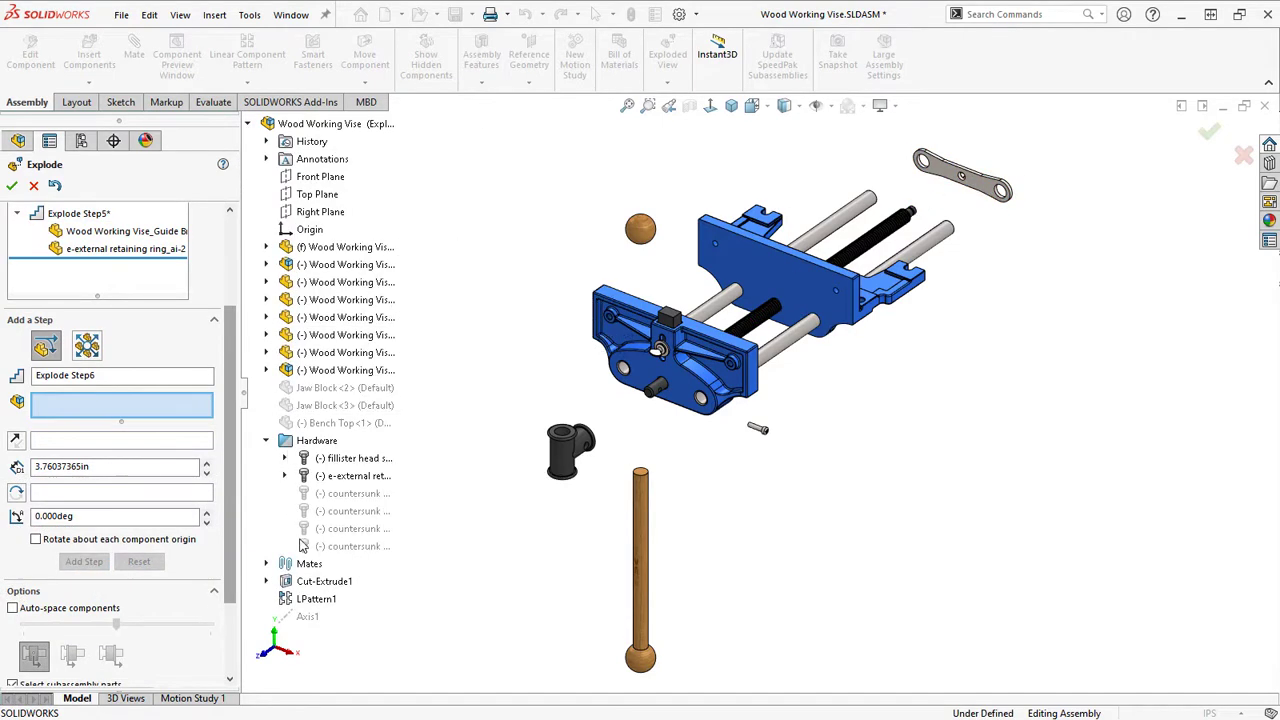
click(340, 476)
drag(920, 208, 944, 192)
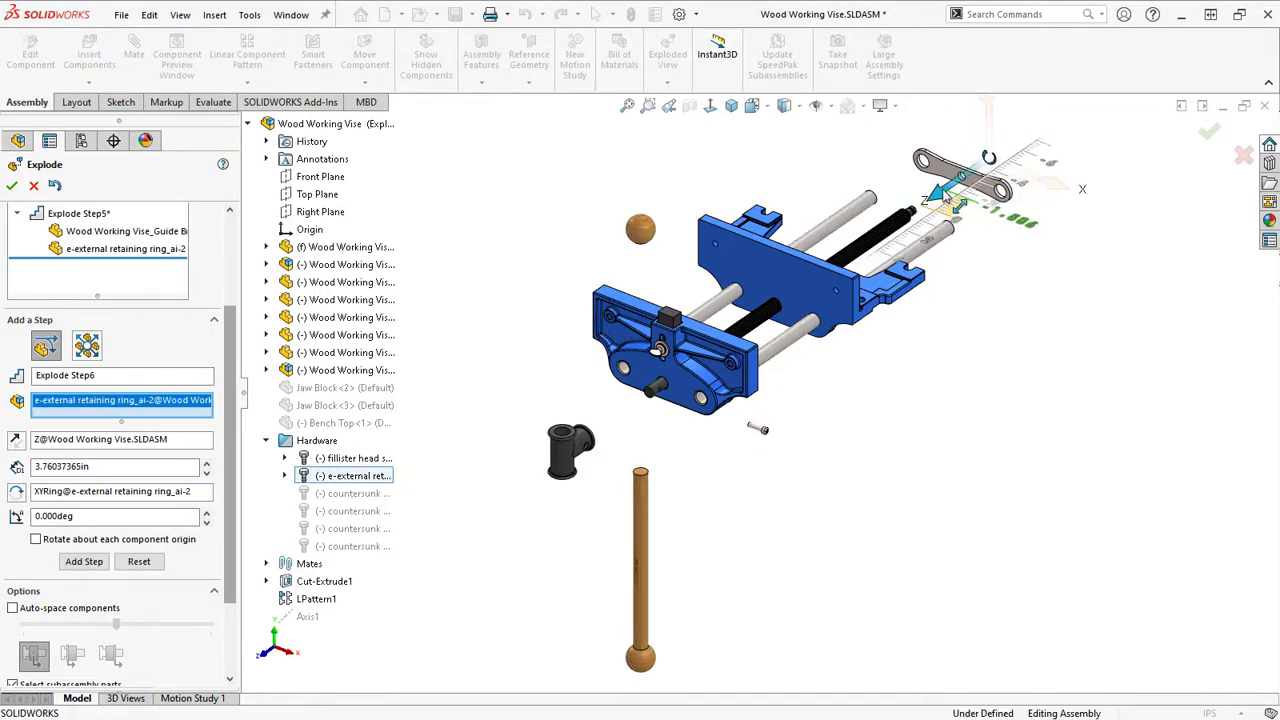
click(1086, 274)
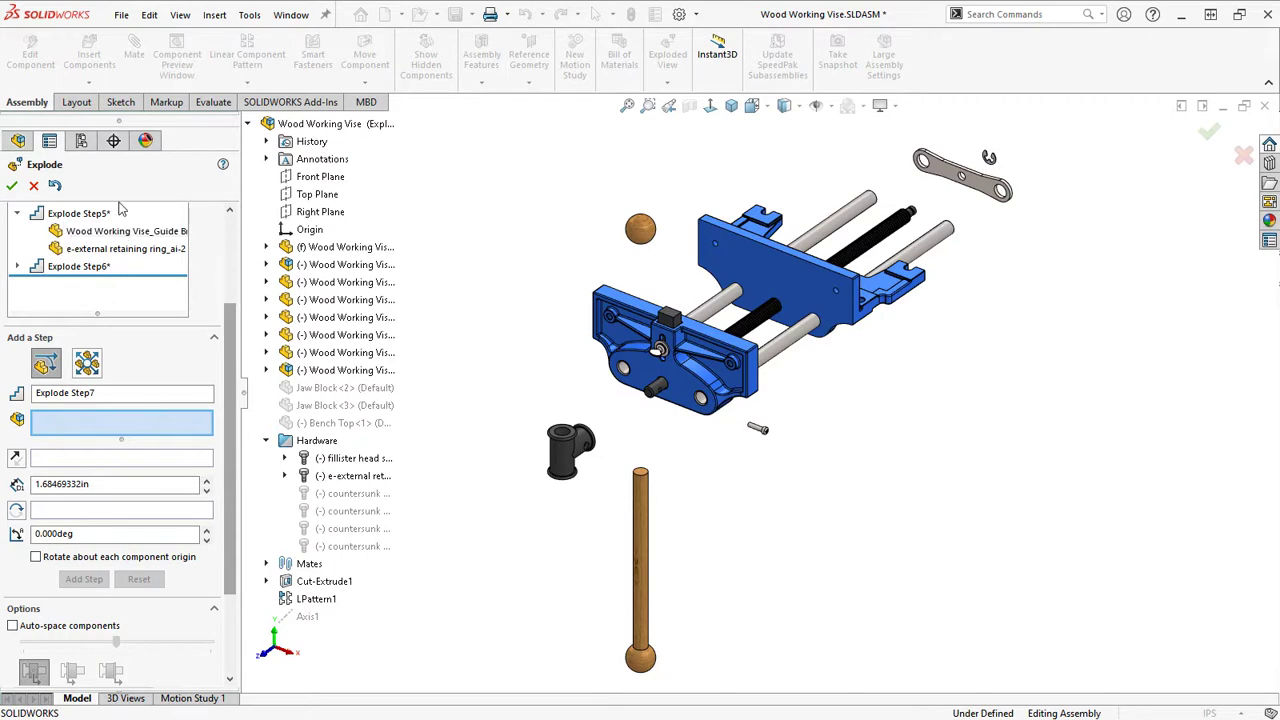
Leave the Explode command and open the Wood Working Vise - Explode assembly from the recent documents
click(33, 187)
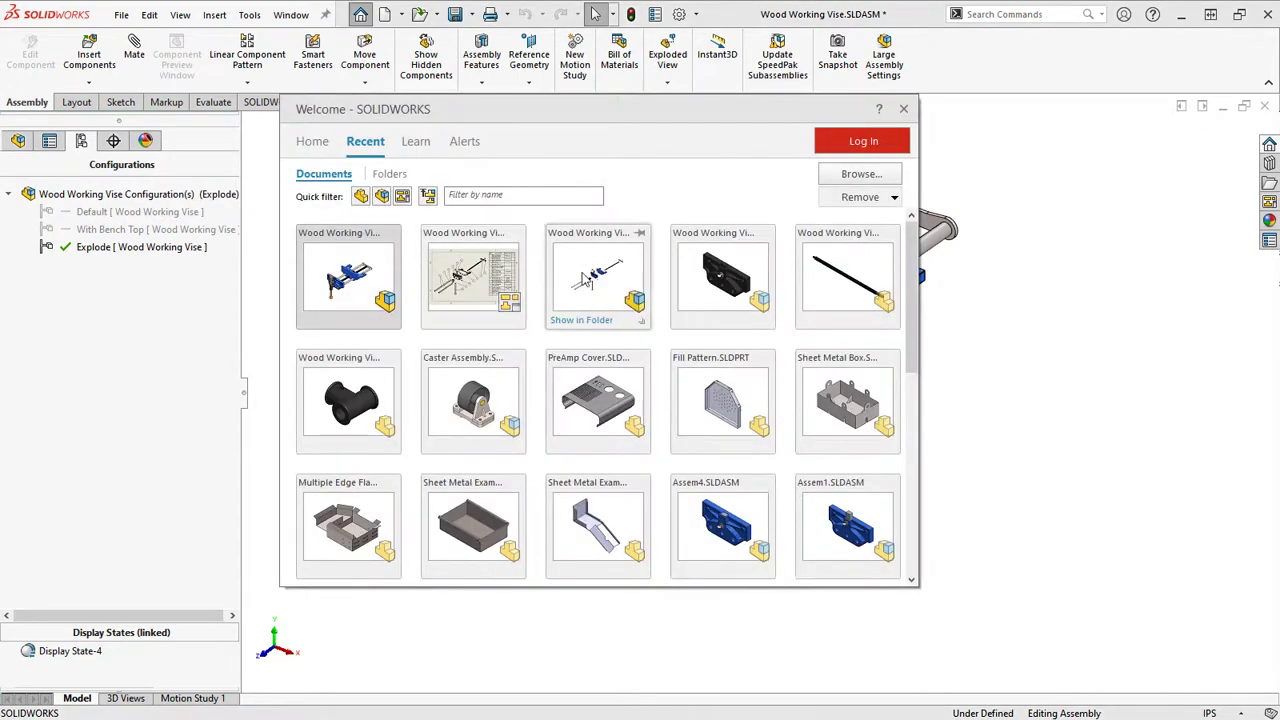
click(584, 279)
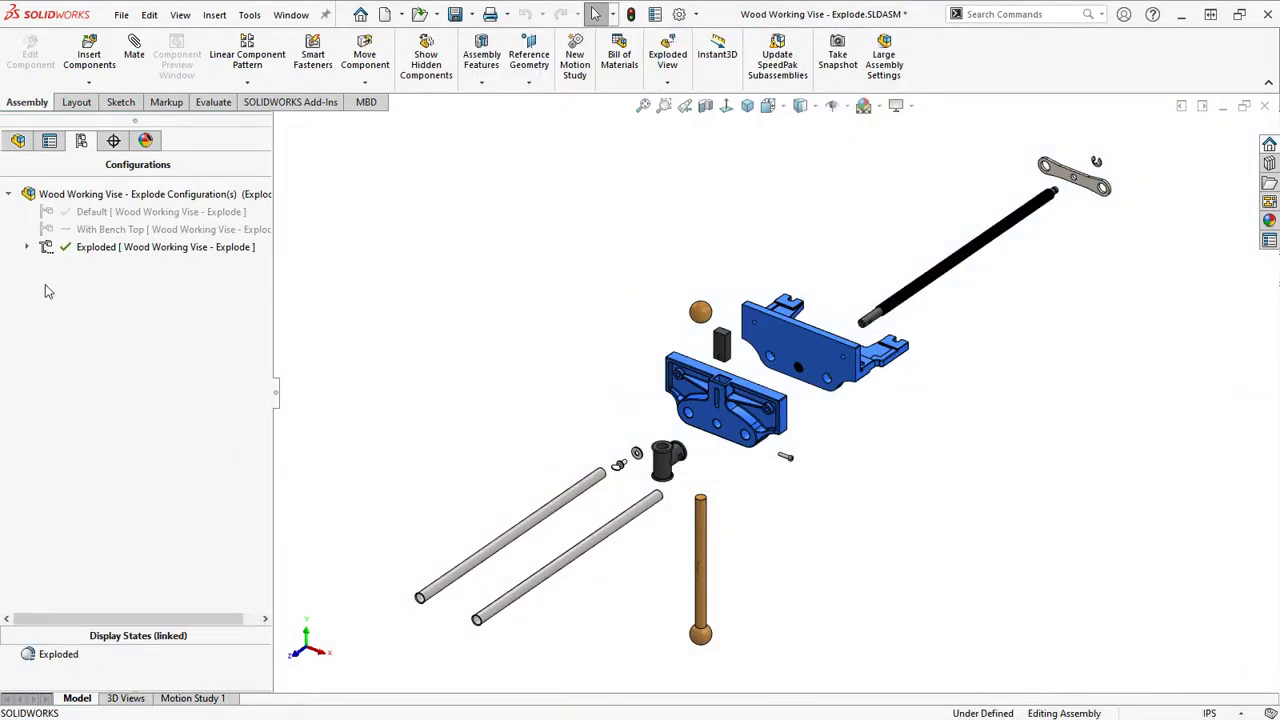
Play the collapse animation of Exploded View1 in the Exploded configuration
click(25, 249)
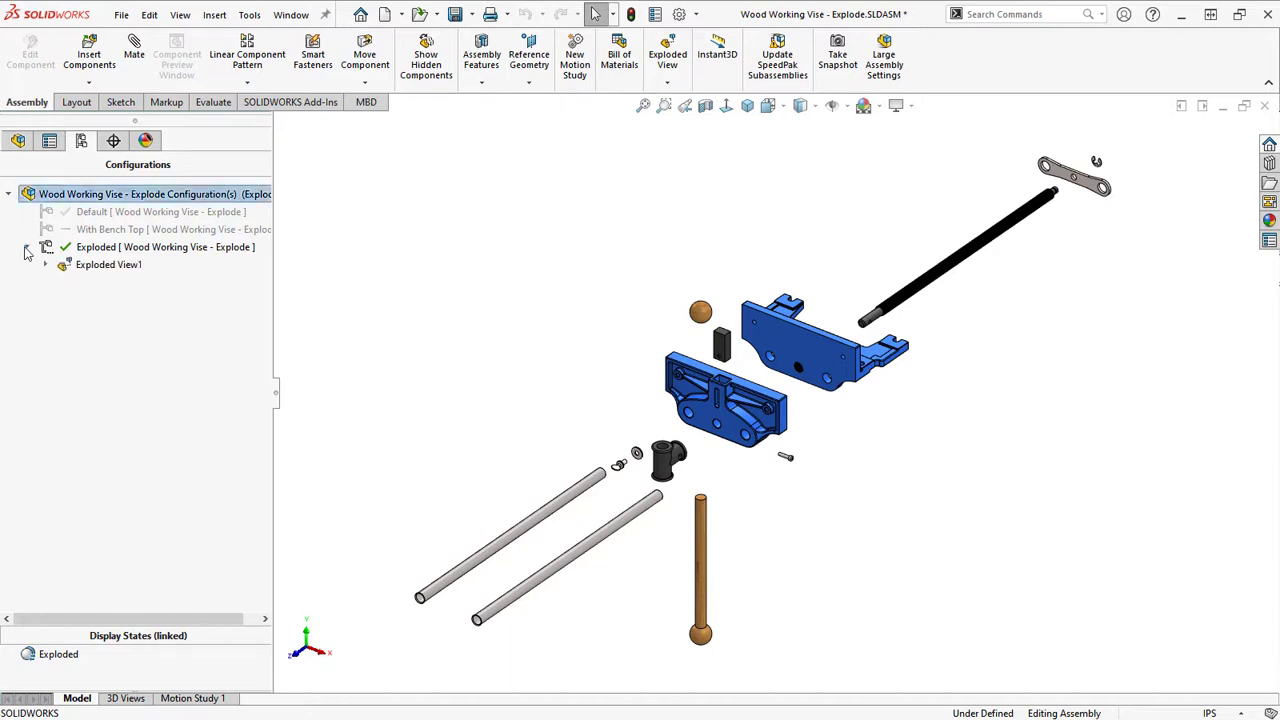
right_click(98, 270)
click(184, 296)
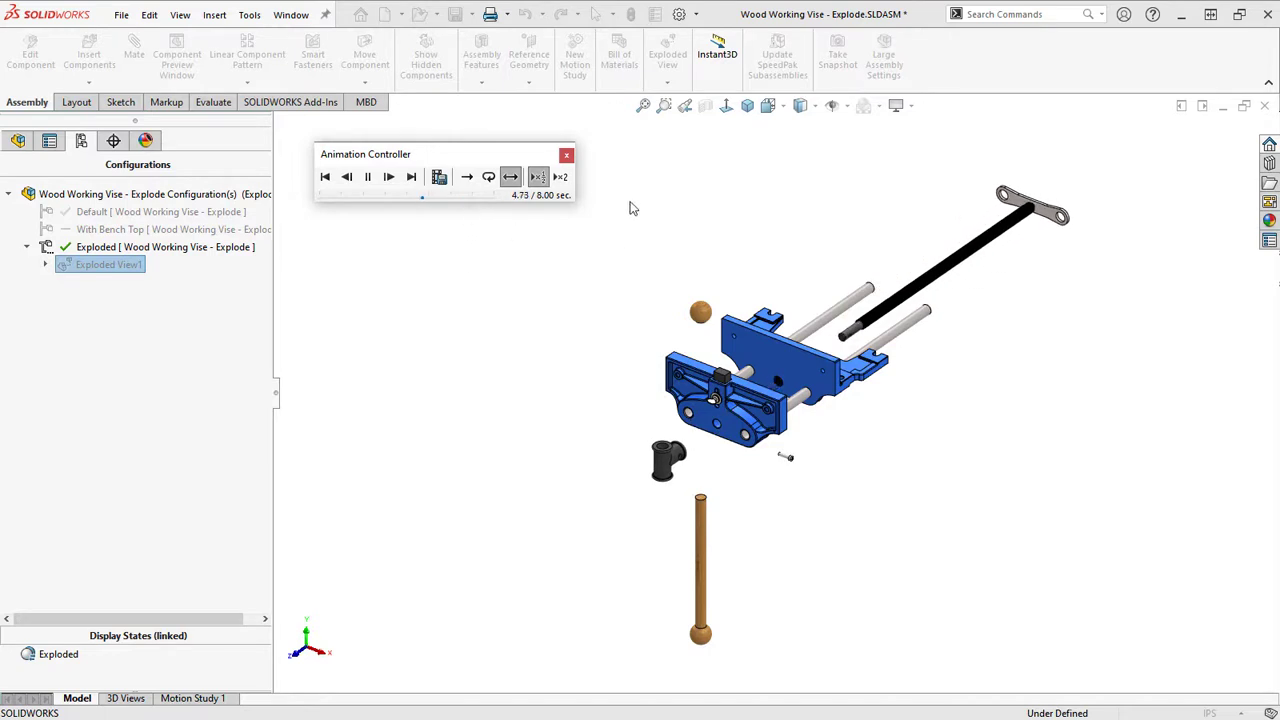
click(566, 157)
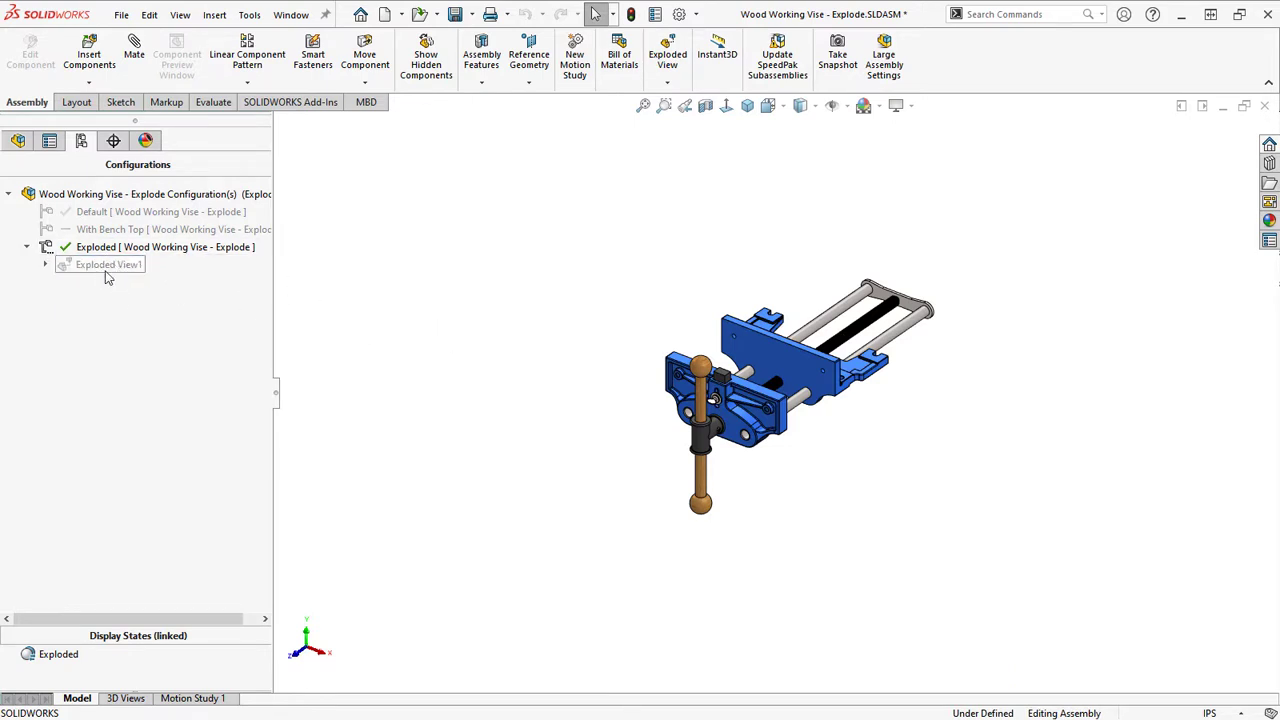
Explode the vise assembly again by activating Exploded View1
middle_drag(648, 469, 649, 460)
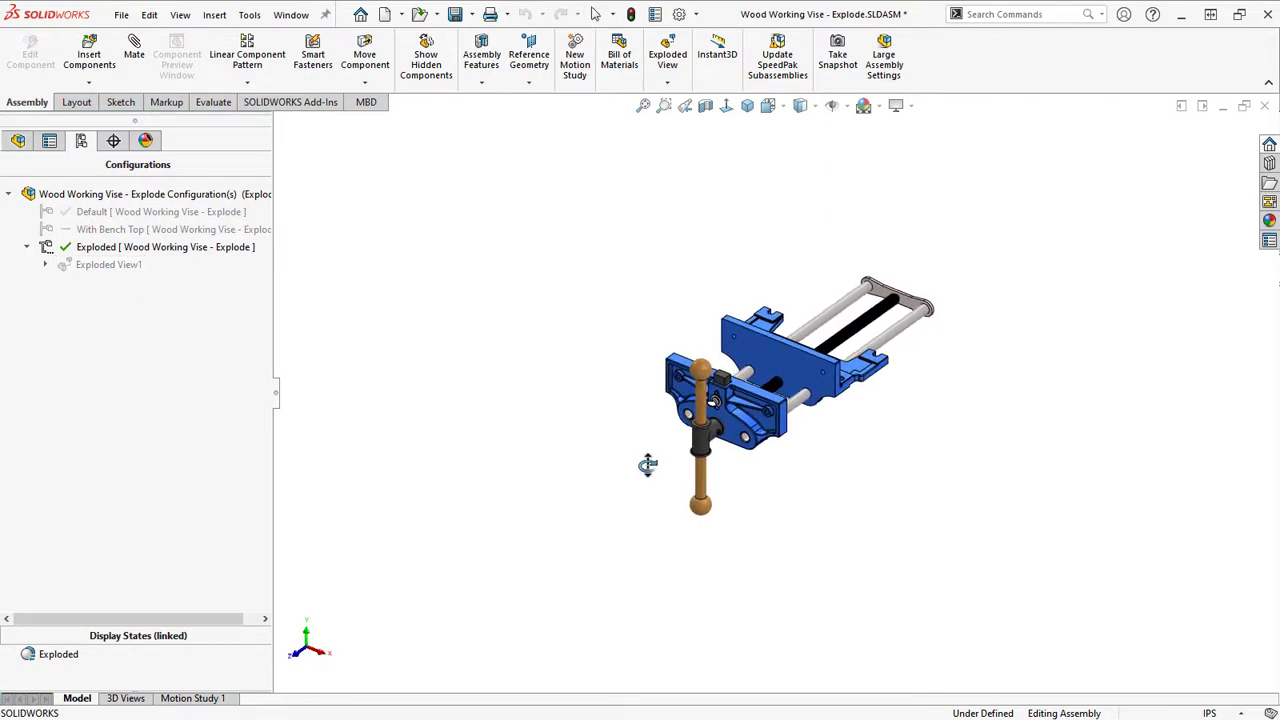
double_click(108, 265)
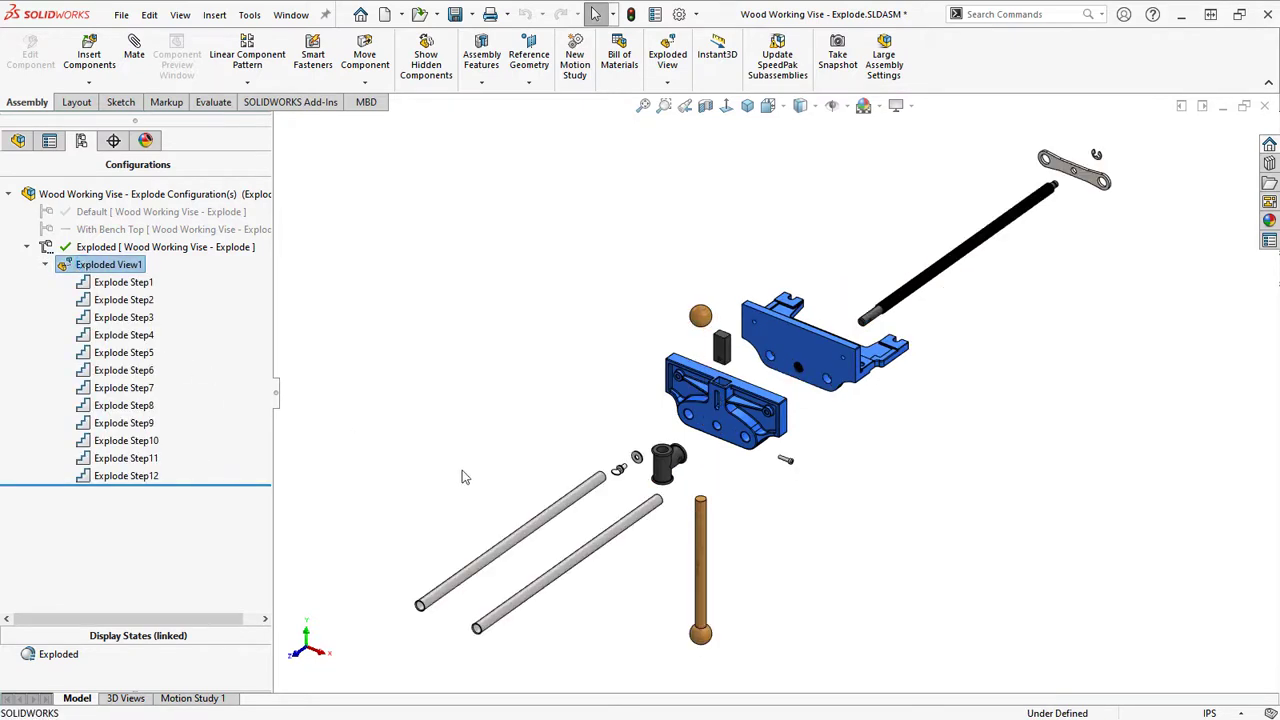
middle_drag(466, 469, 466, 478)
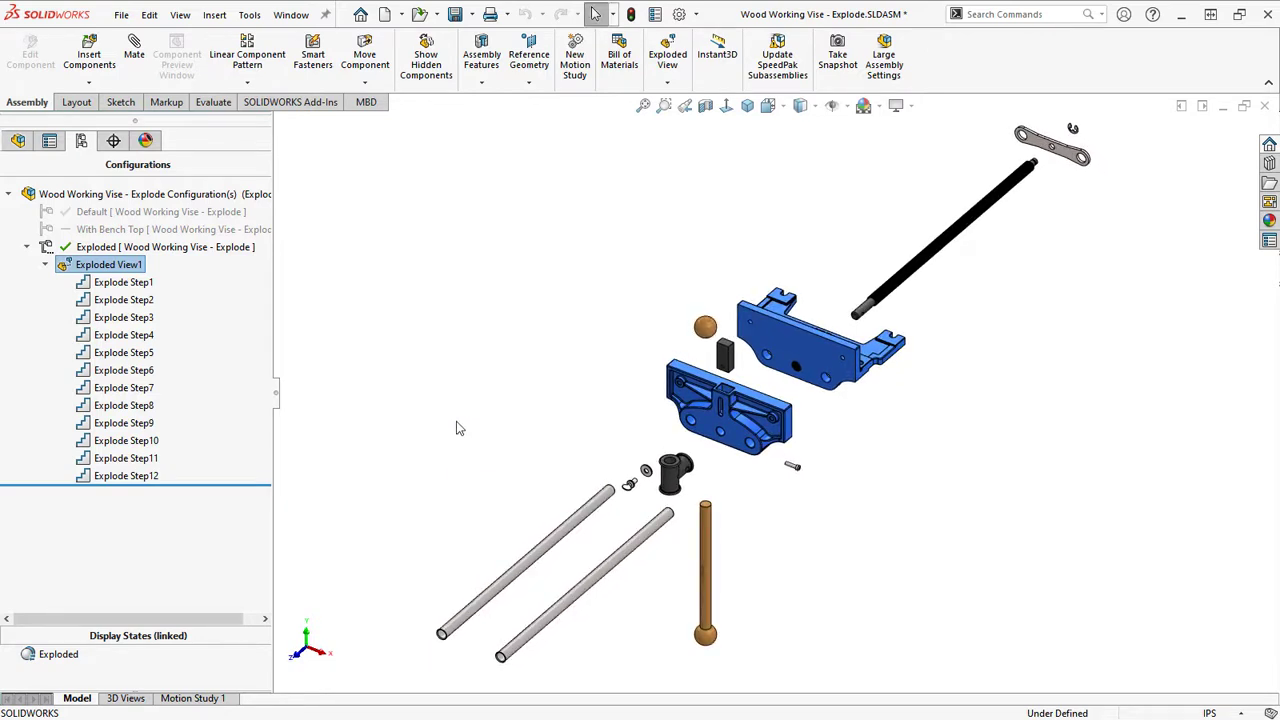
click(511, 320)
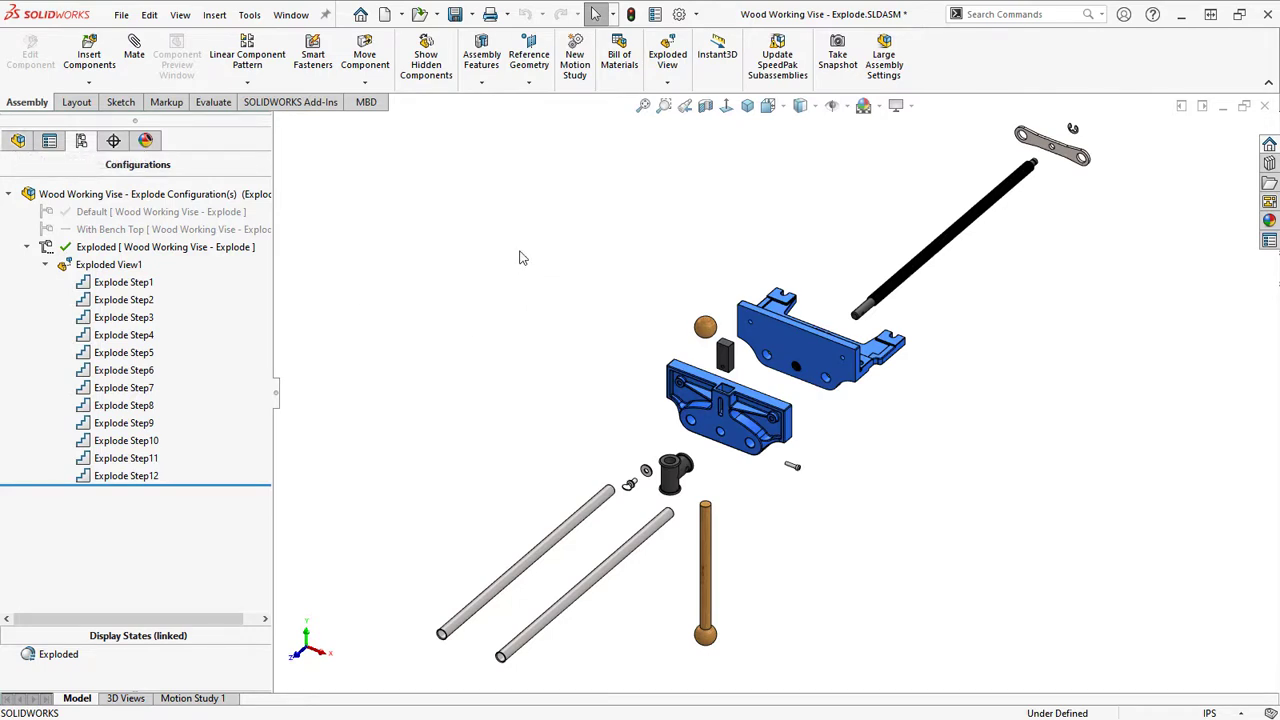
Create a new drawing on an A (ANSI) Landscape sheet with the sheet format displayed
click(384, 16)
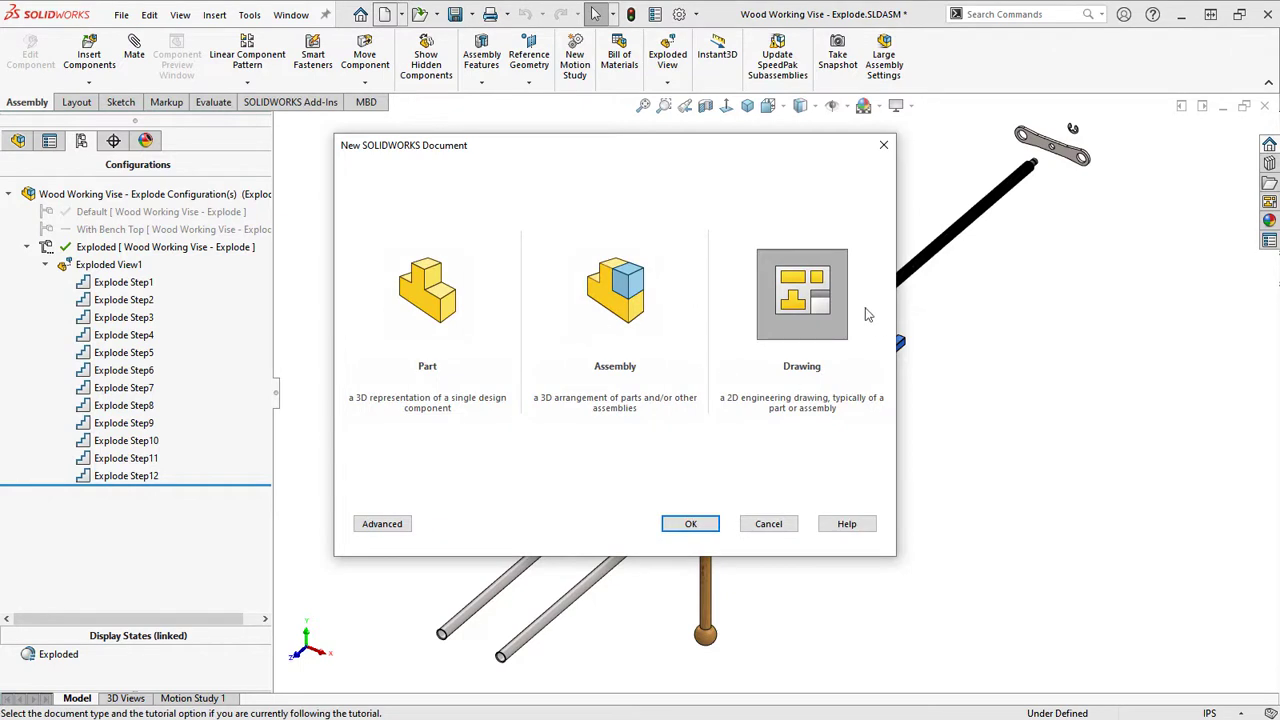
double_click(801, 279)
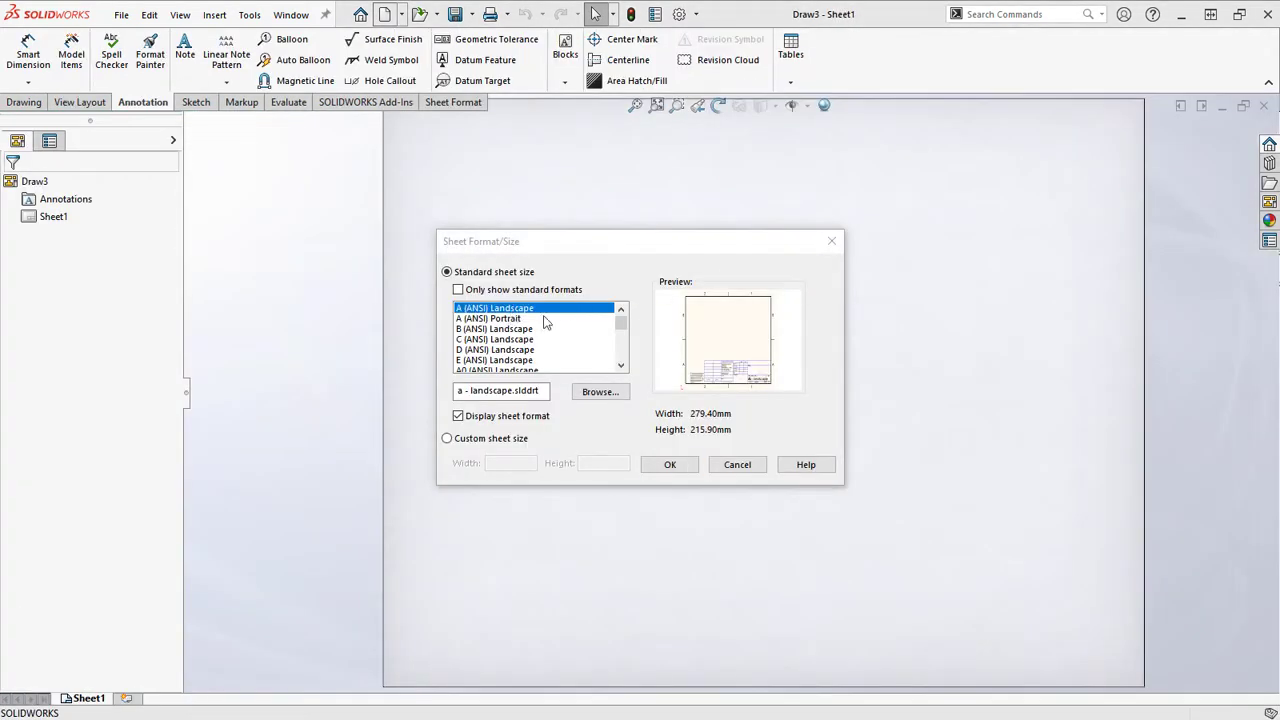
click(669, 465)
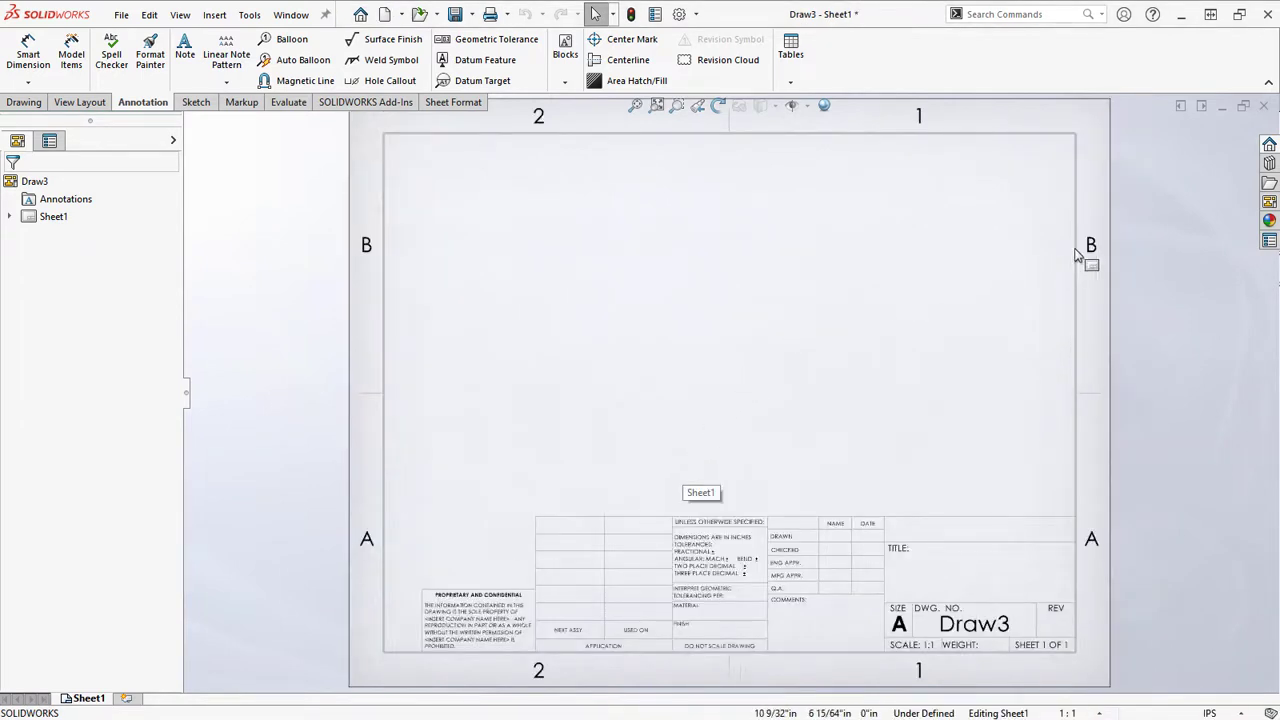
Place the *Current view of Wood Working Vise - Explode.SLDASM near the middle of the drawing sheet
click(1270, 203)
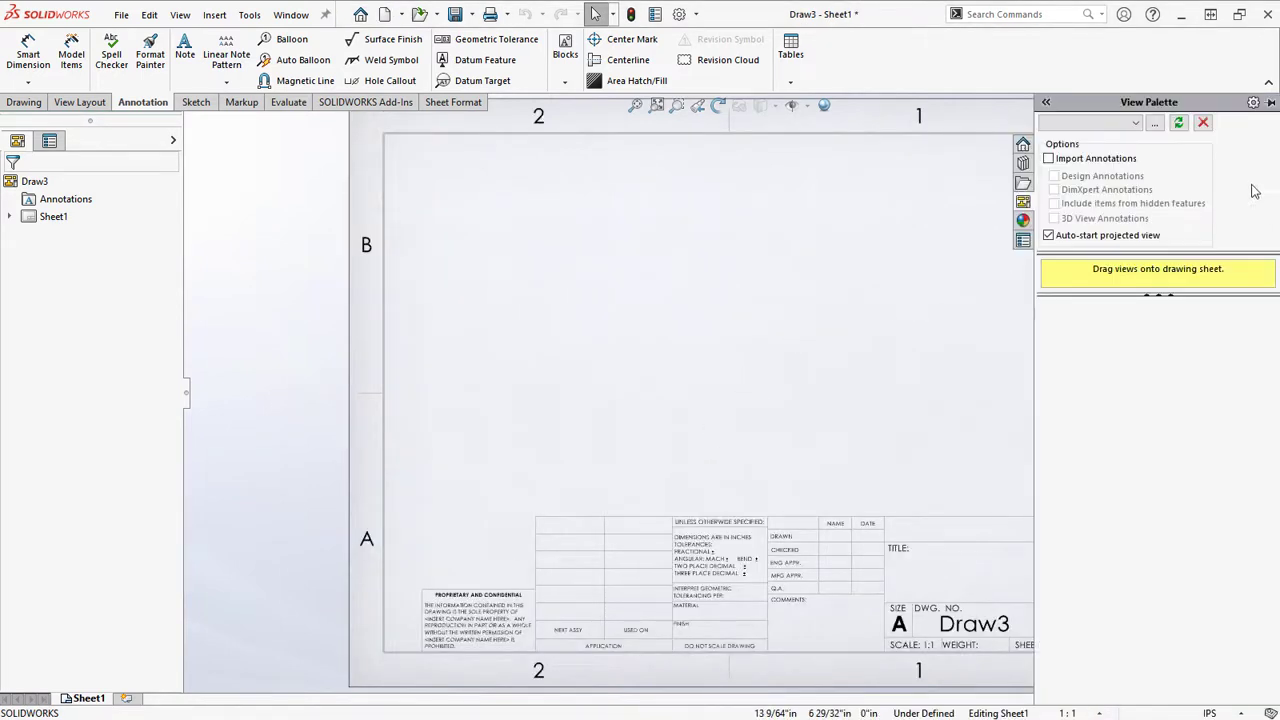
click(1138, 123)
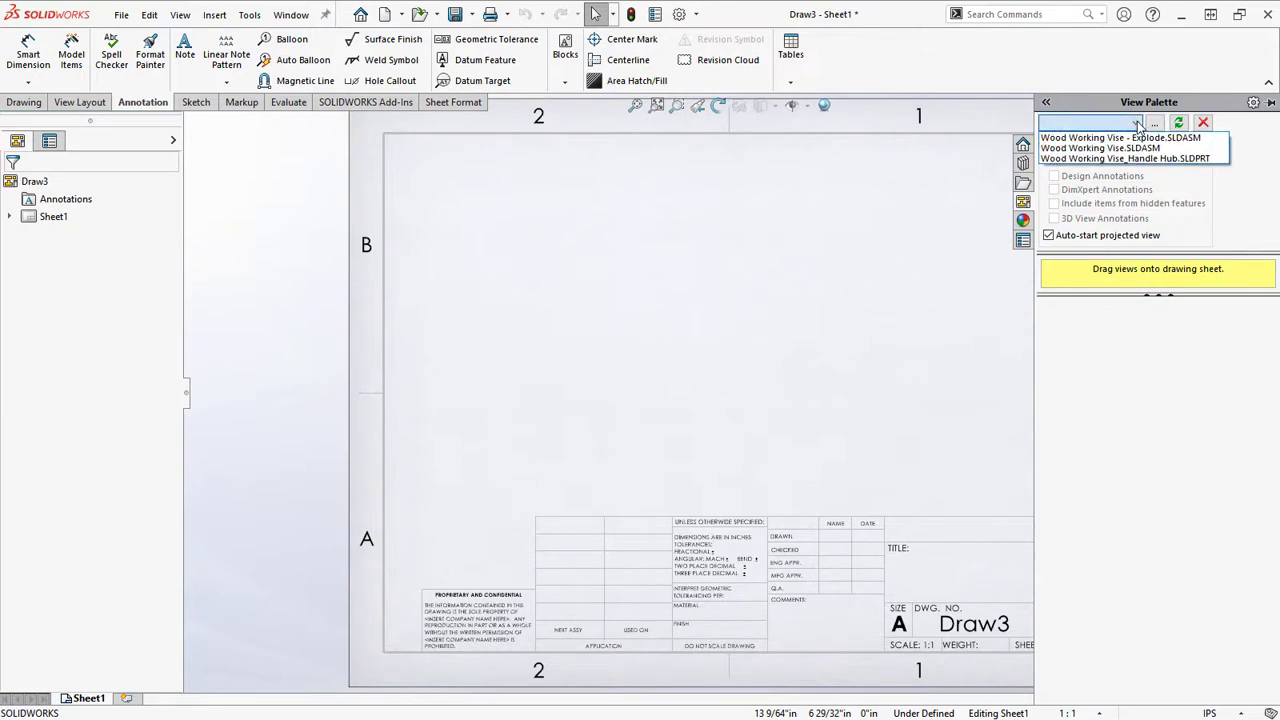
click(1199, 139)
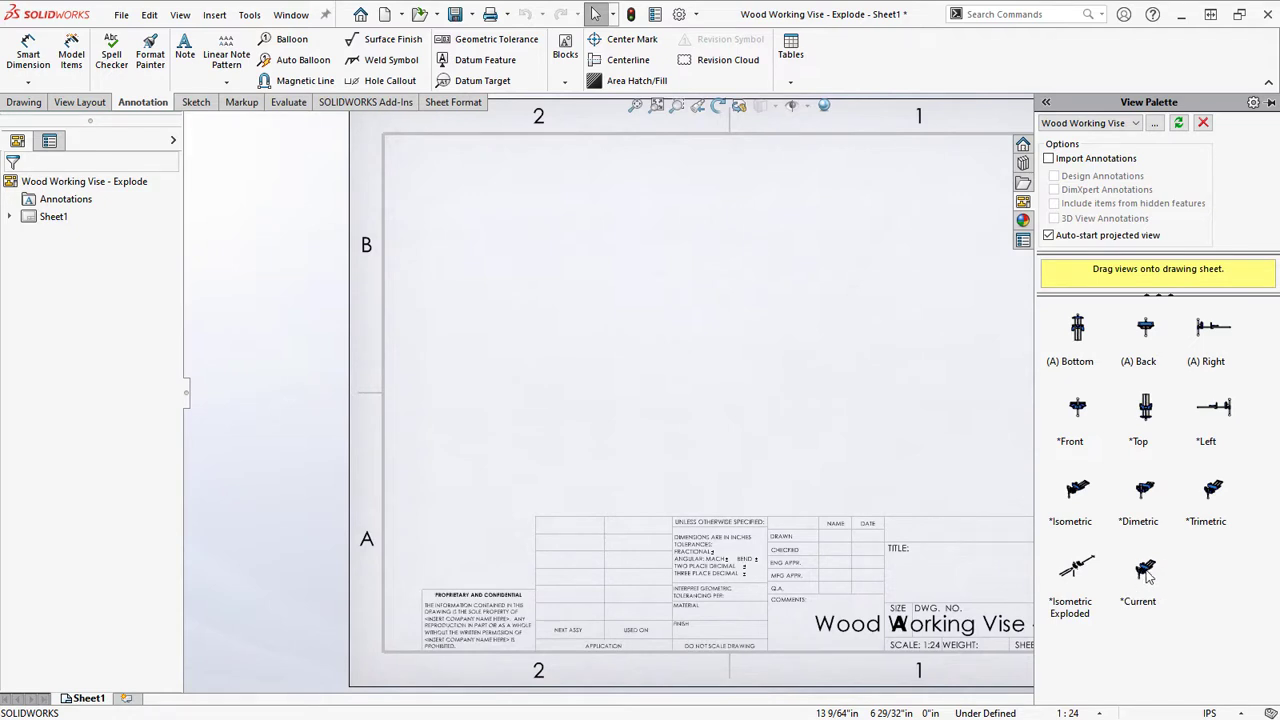
mouse_move(1147, 576)
mouse_down()
mouse_move(1110, 565)
mouse_move(933, 385)
mouse_move(777, 347)
mouse_move(733, 350)
mouse_up()
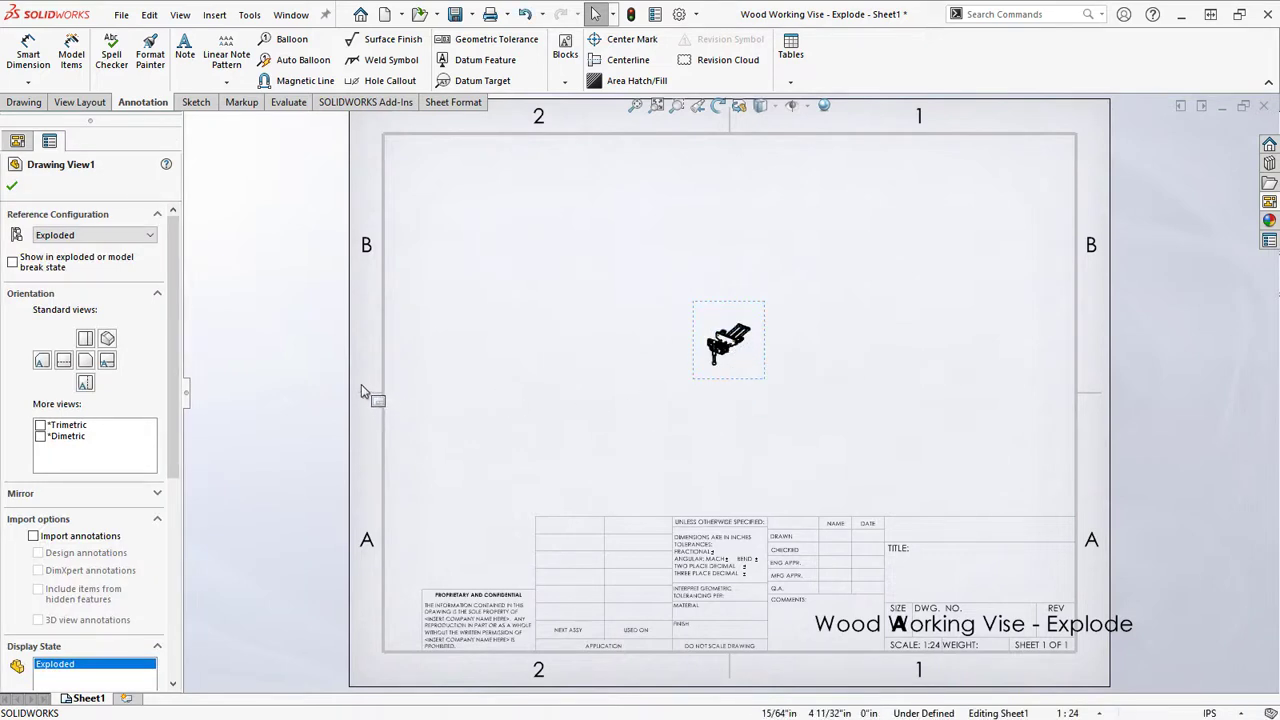
Set the drawing view to a custom scale of 1:5
drag(176, 357, 172, 607)
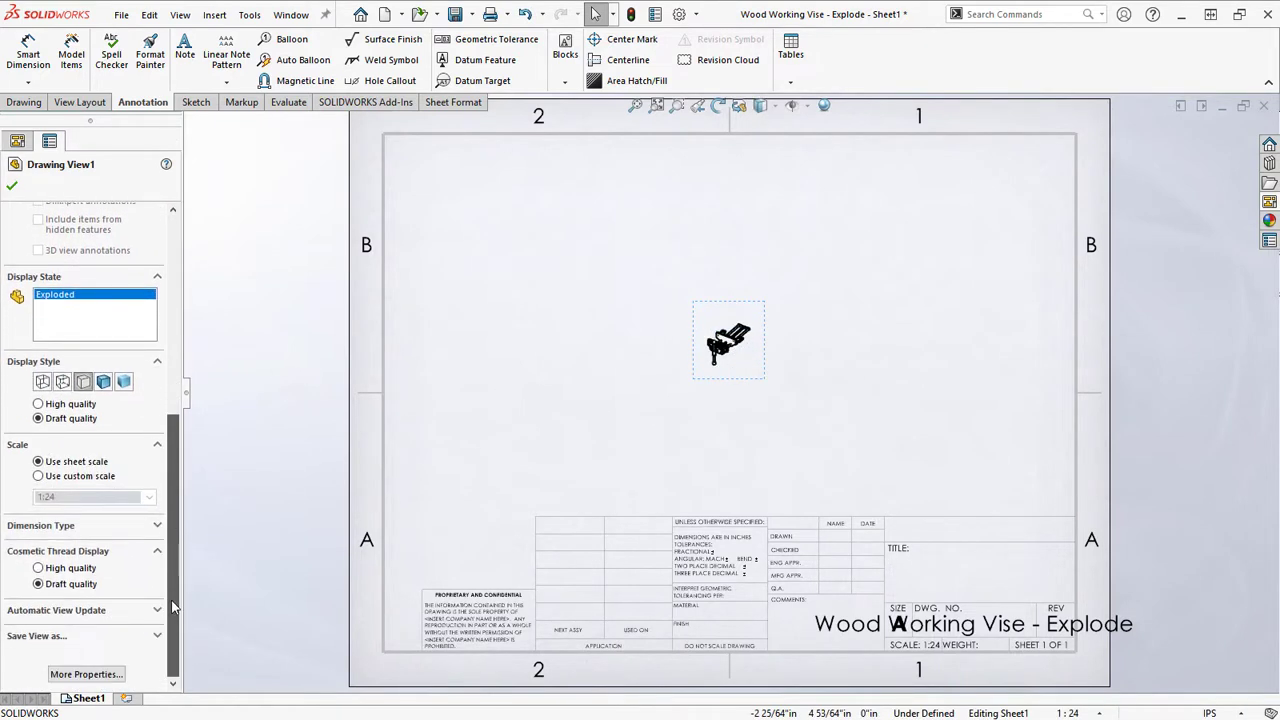
click(39, 477)
click(62, 497)
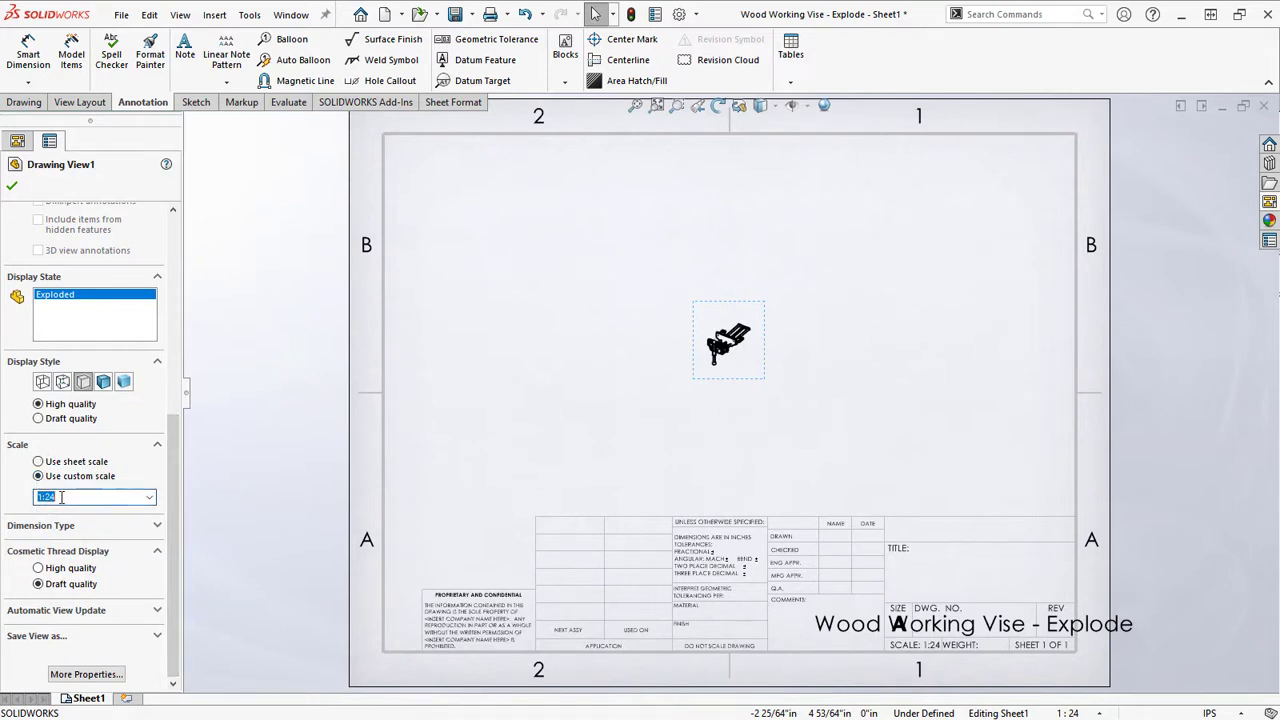
drag(64, 497, 51, 497)
text(5)
key(Return)
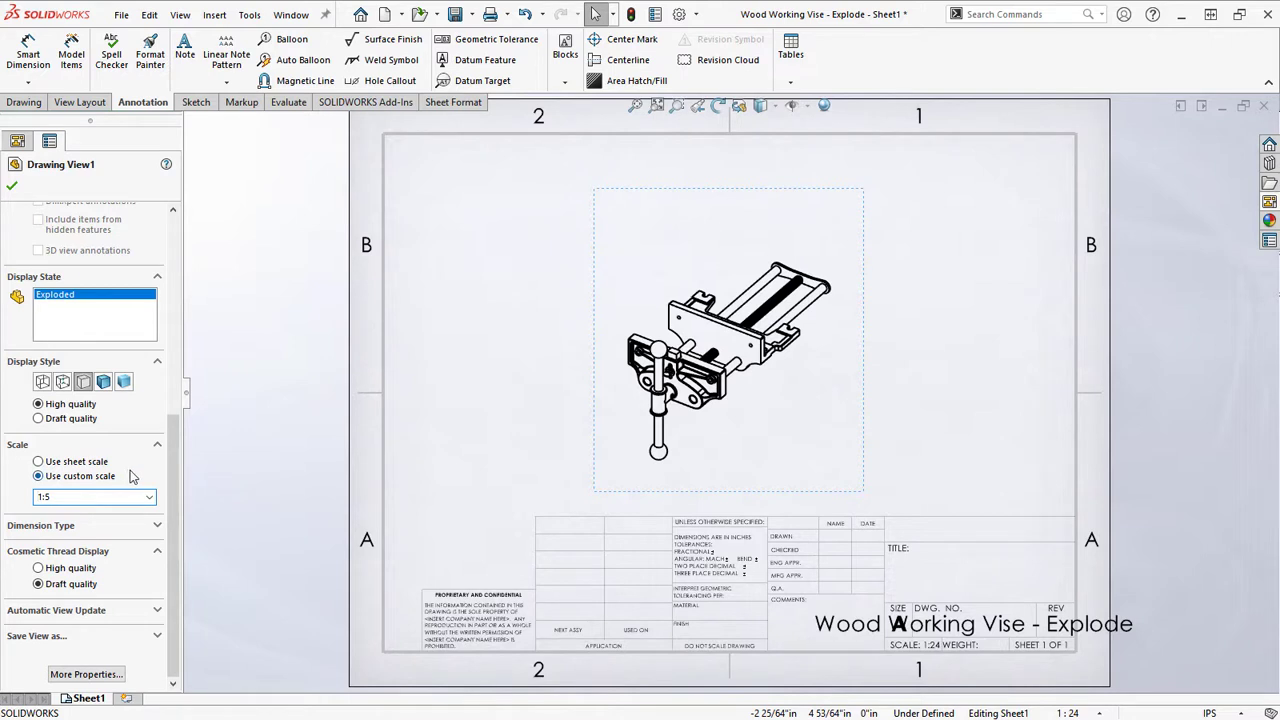
Switch the drawing view's reference configuration to Default and back to Exploded
drag(172, 455, 182, 257)
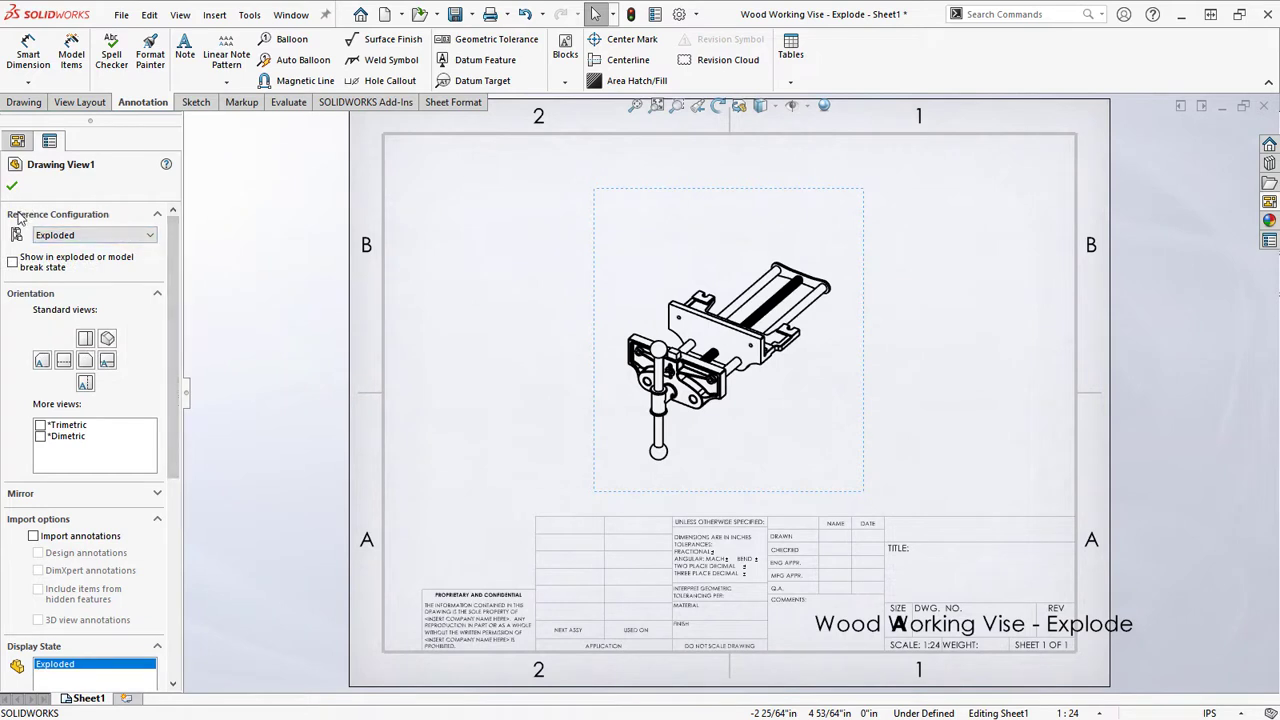
click(140, 235)
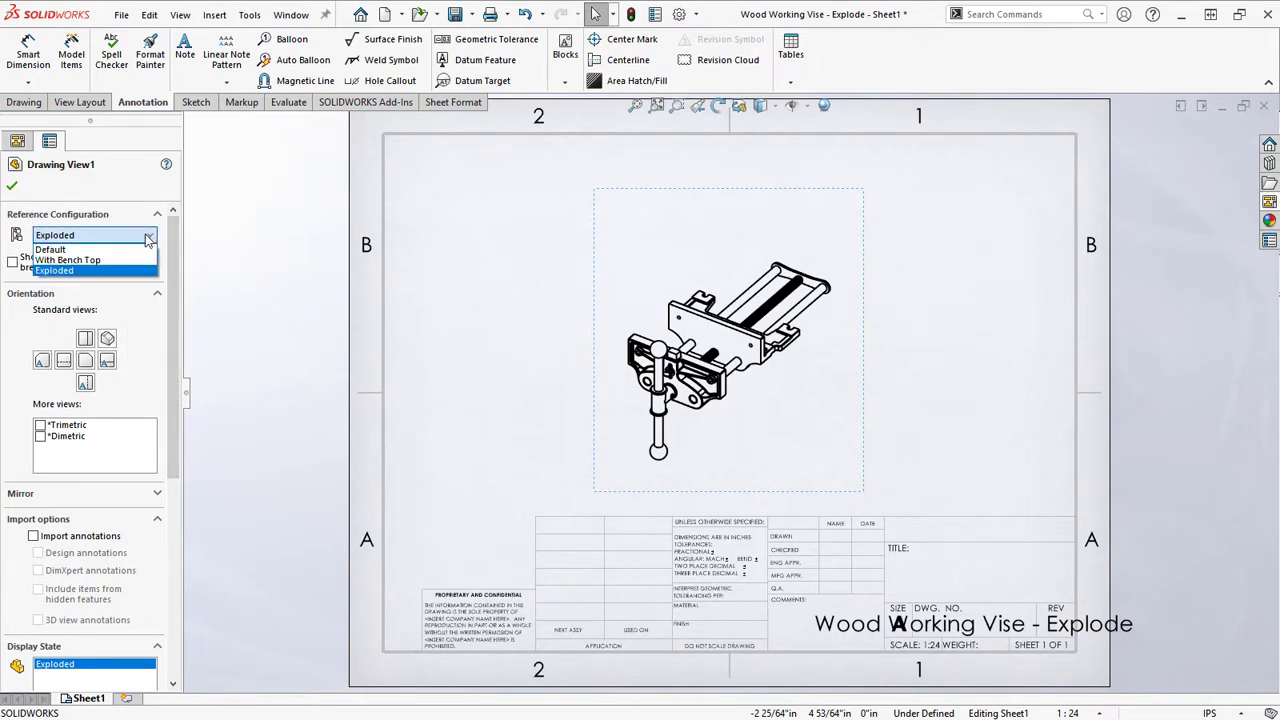
click(82, 270)
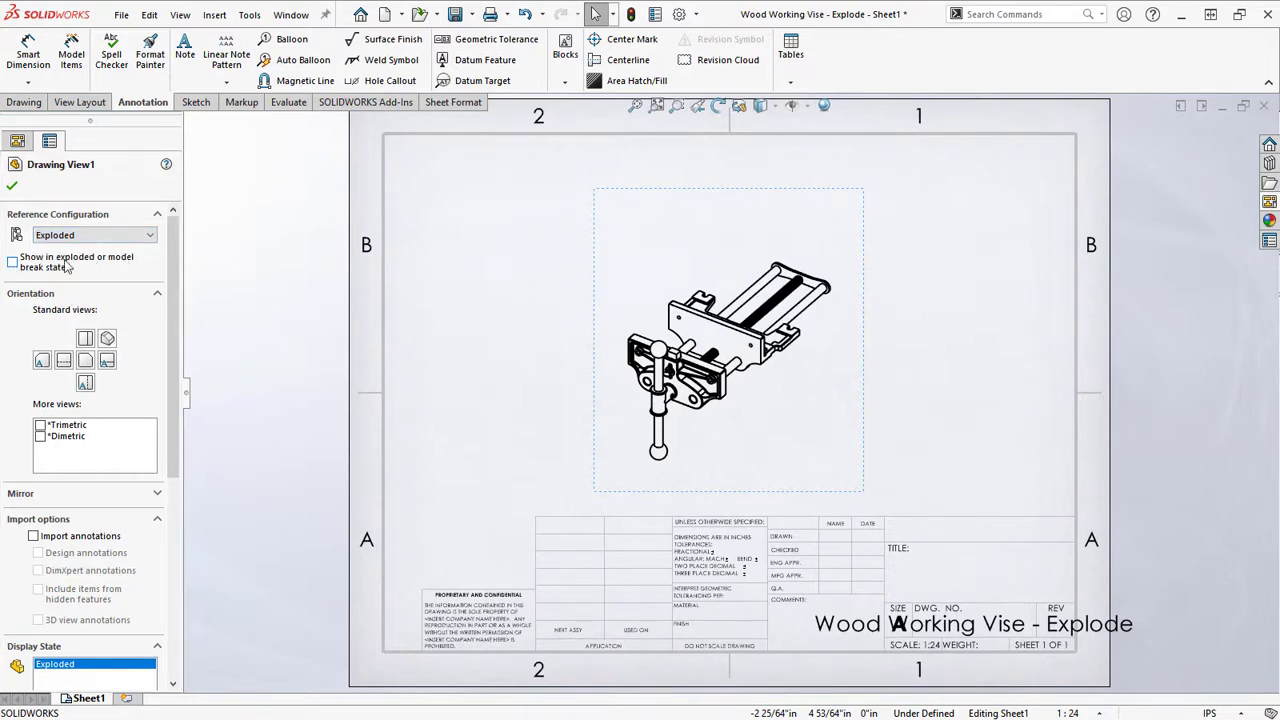
click(105, 237)
click(97, 249)
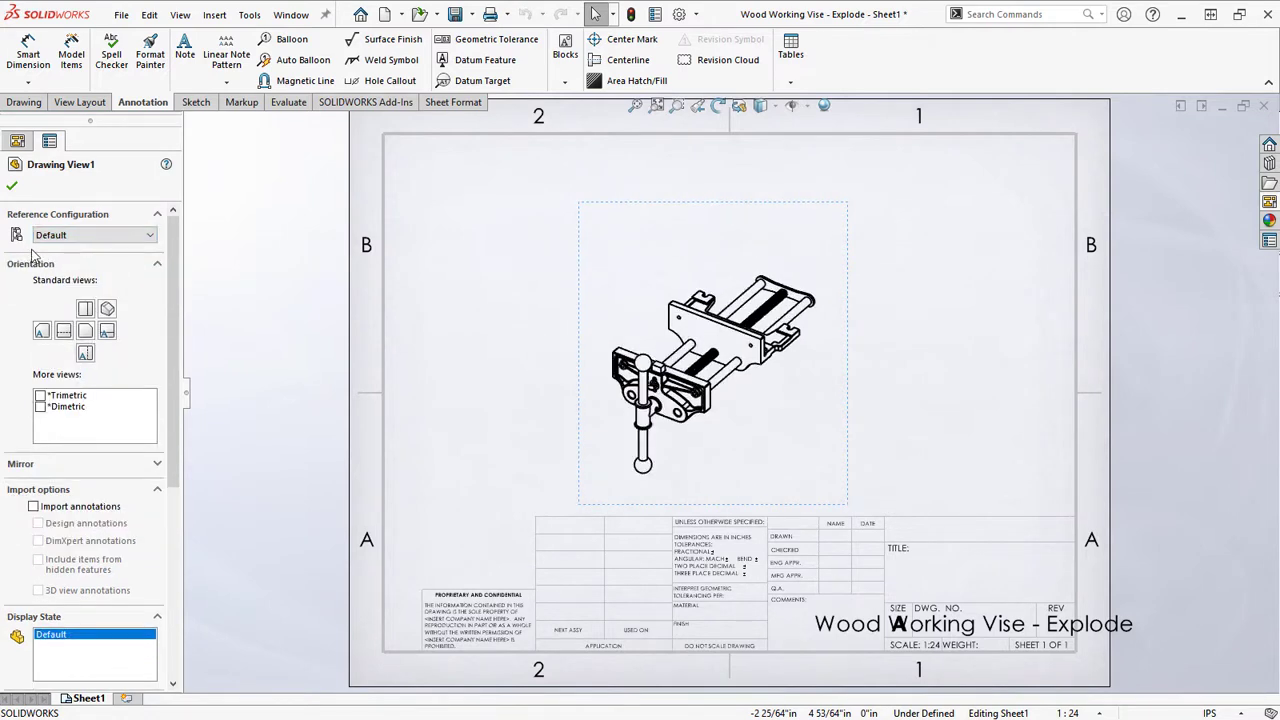
click(114, 240)
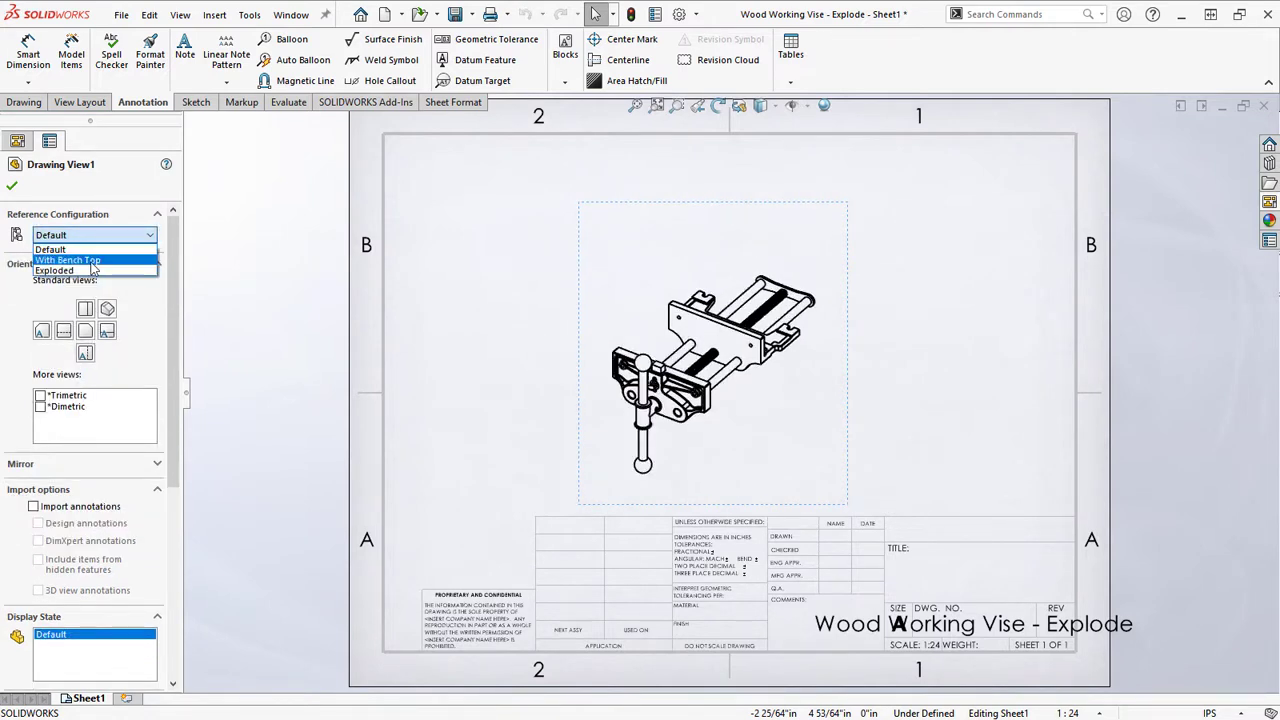
click(92, 271)
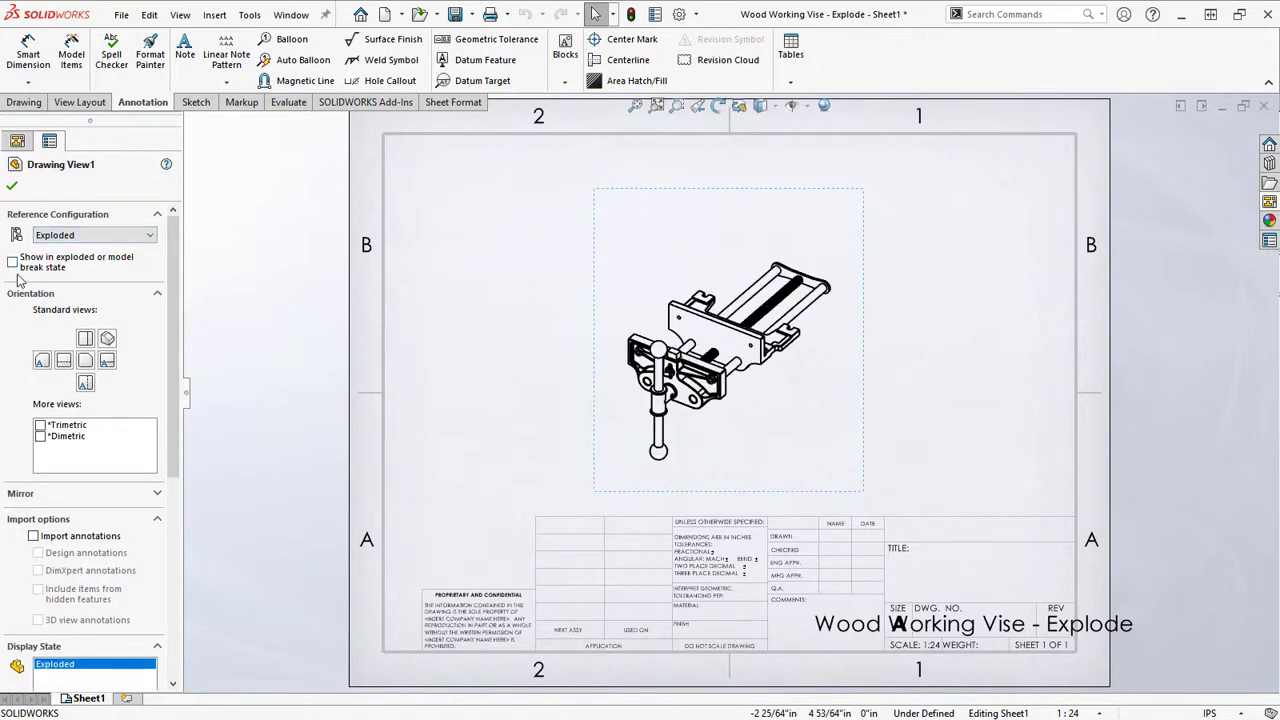
Show the drawing view in its exploded state and move it slightly toward the sheet's left edge
click(12, 262)
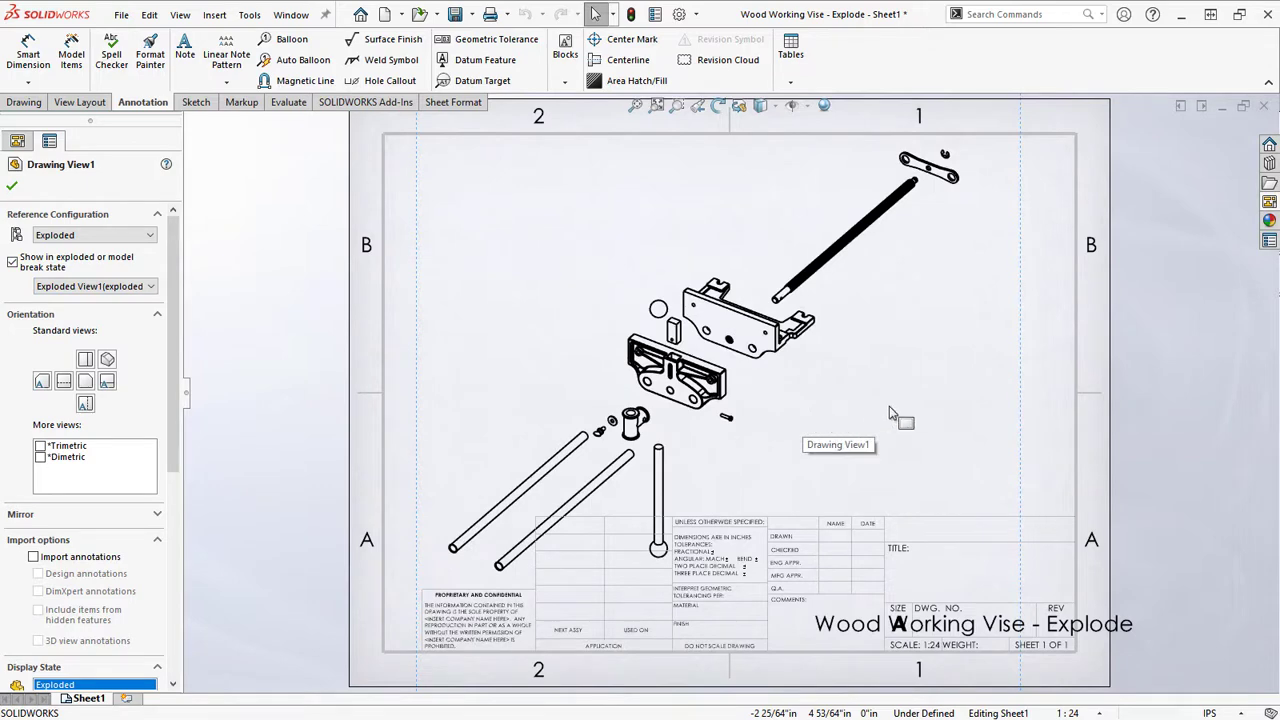
mouse_move(1022, 412)
mouse_down()
mouse_move(988, 424)
mouse_move(967, 405)
mouse_up()
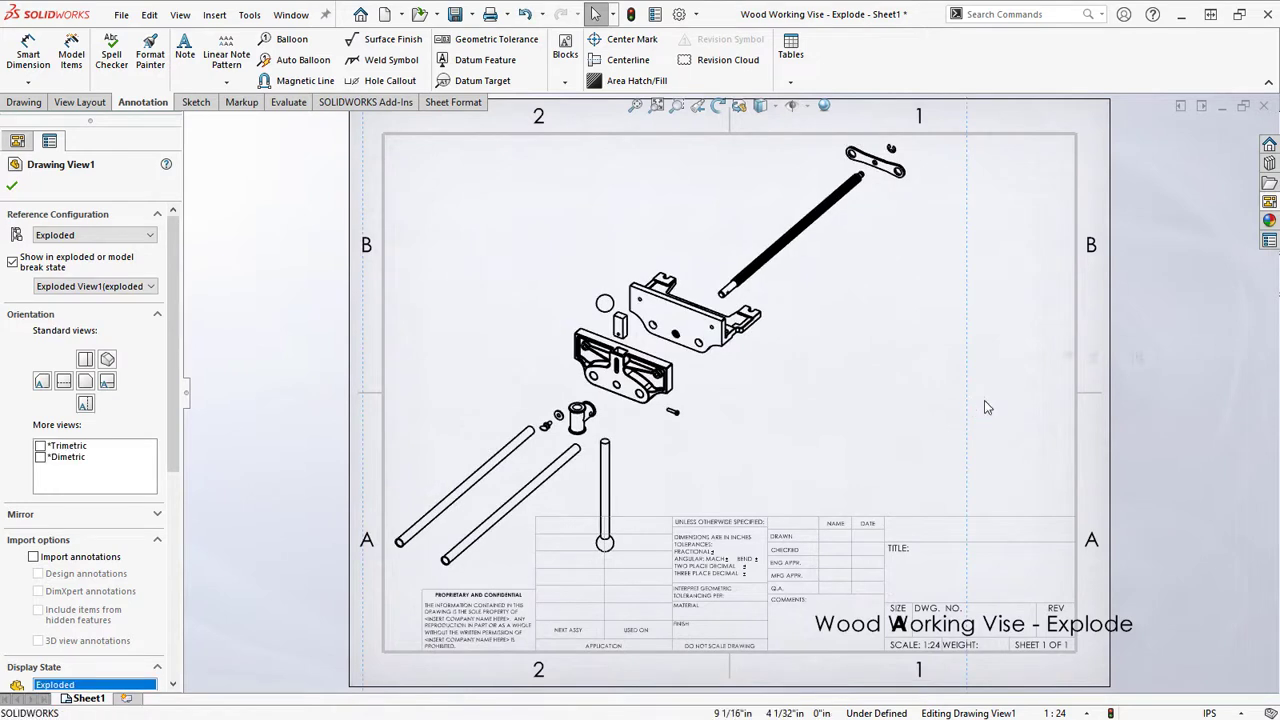
click(984, 350)
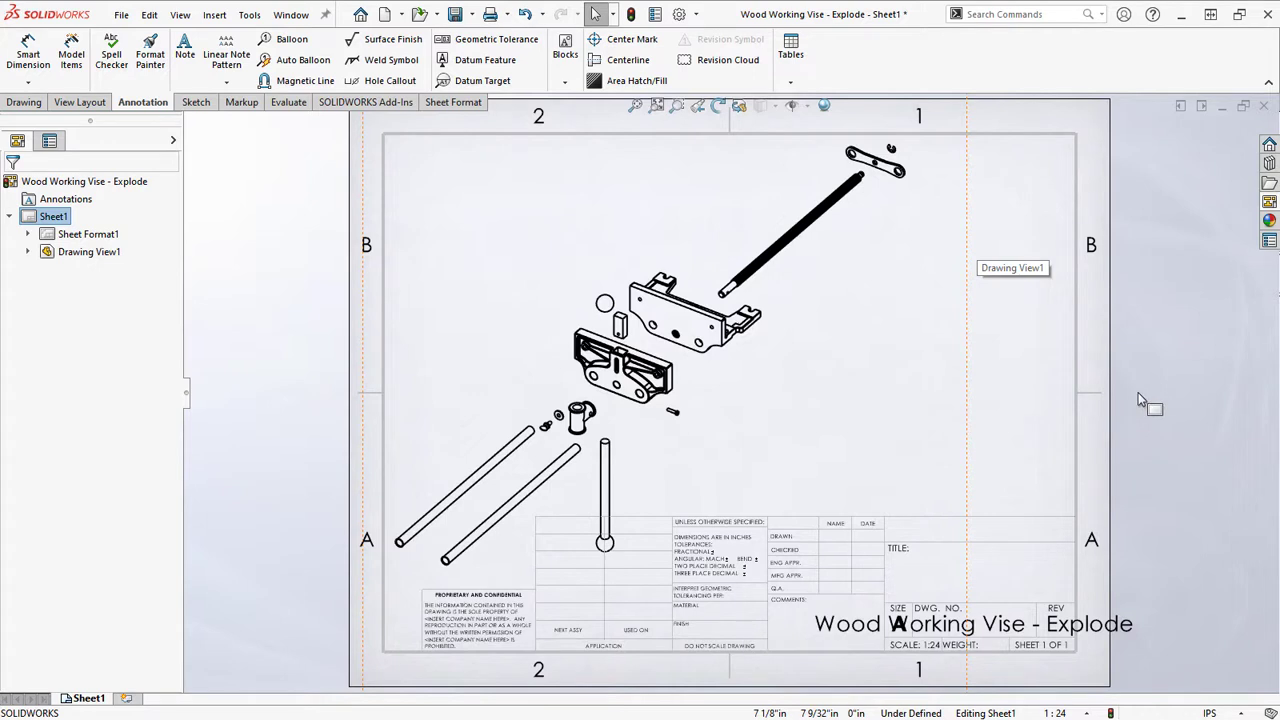
Edit the sheet format to delete the whole title block with its notes, and return to the sheet
right_click(1003, 522)
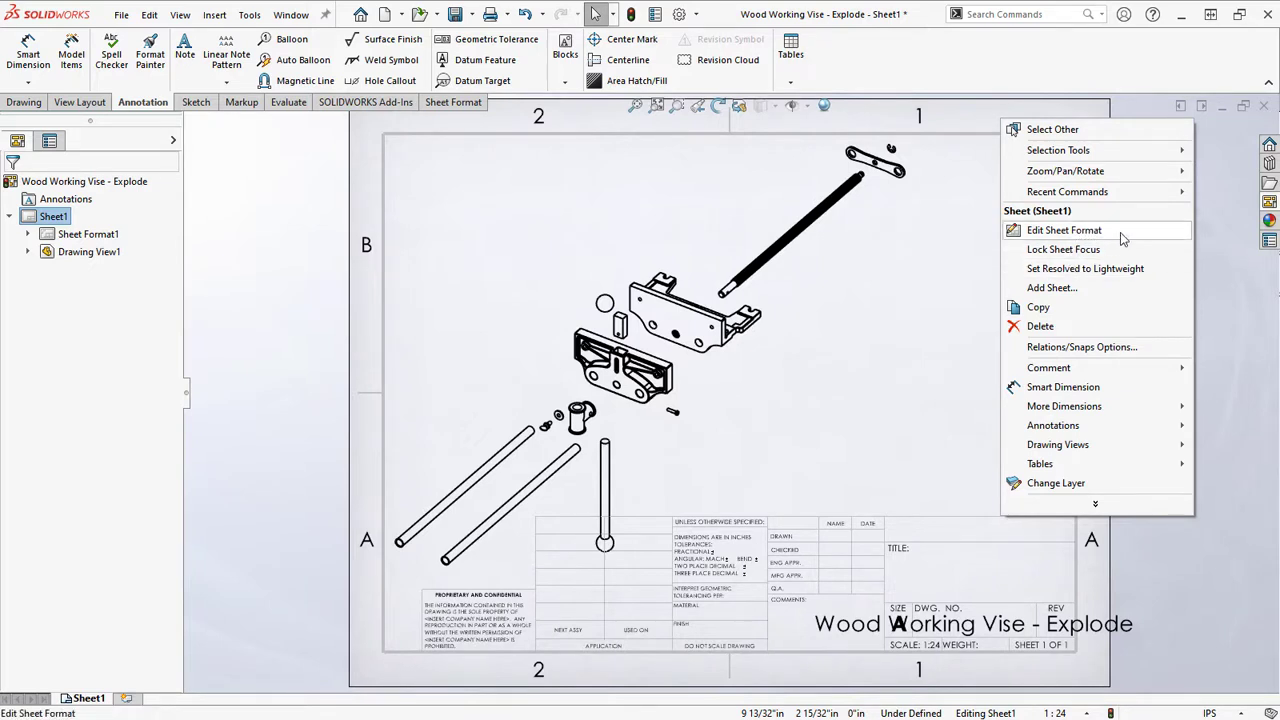
click(1064, 230)
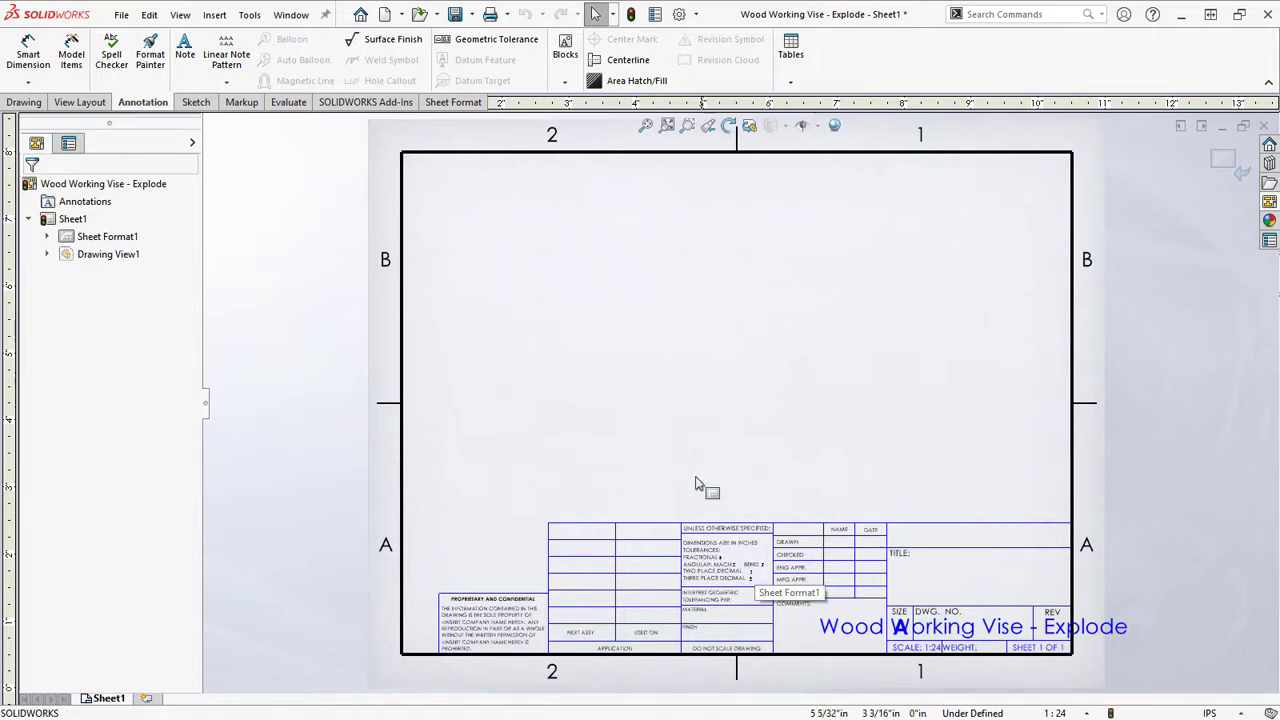
drag(1158, 665, 415, 479)
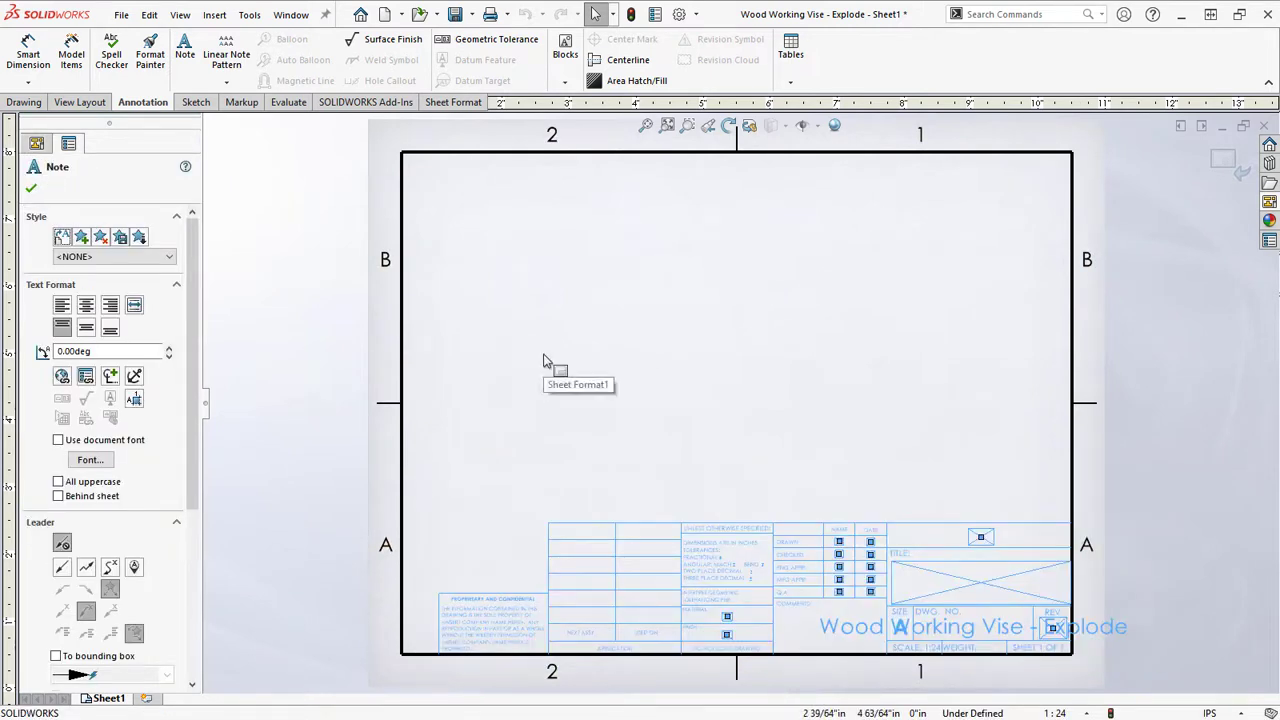
key(Delete)
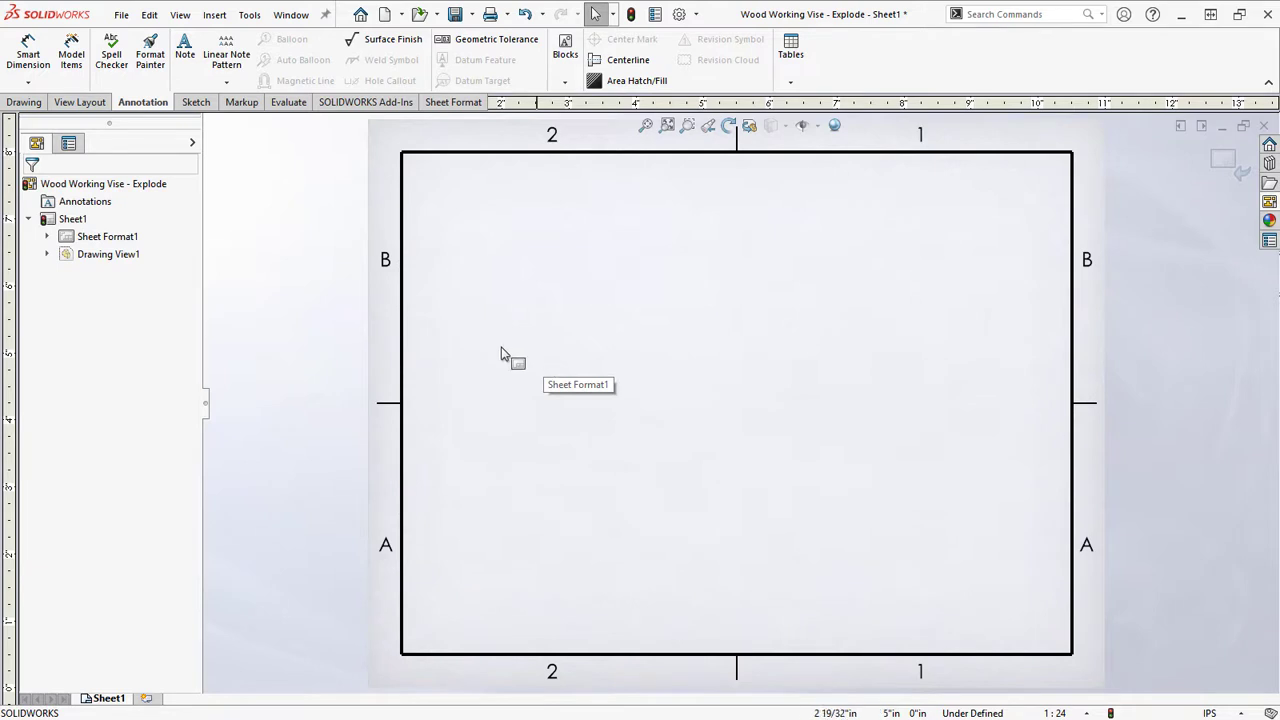
click(1227, 161)
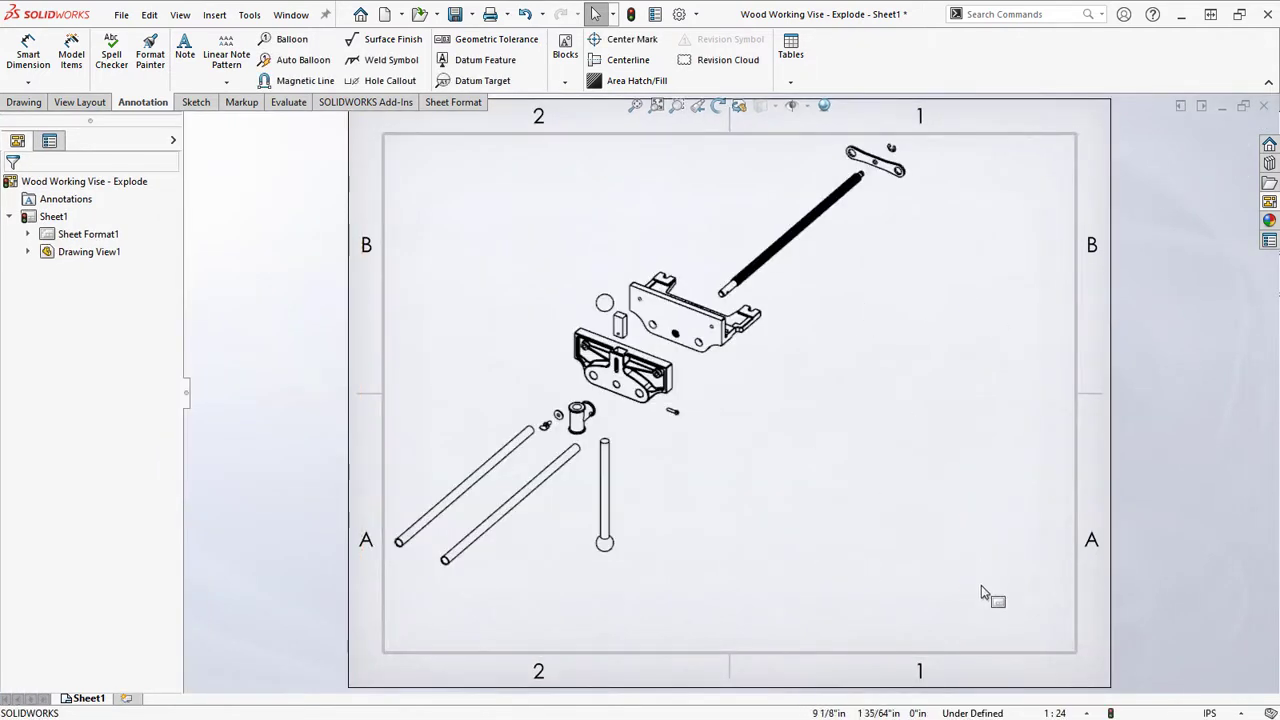
click(638, 106)
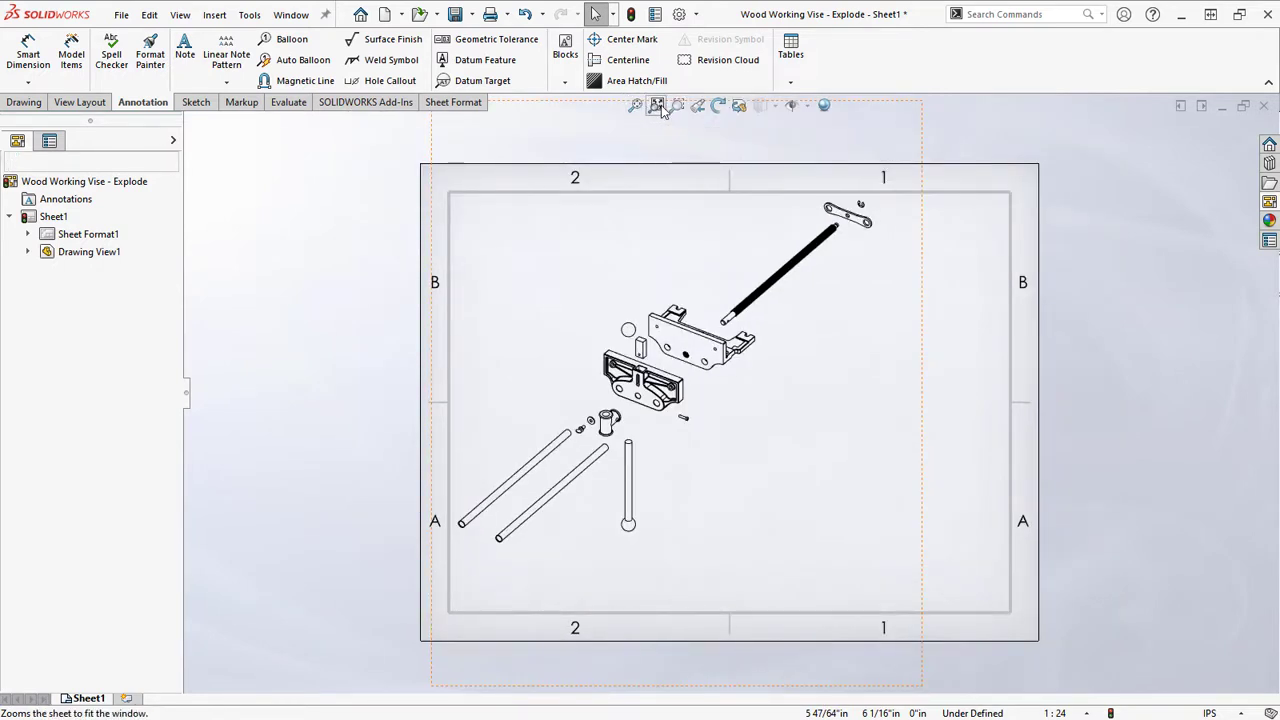
click(656, 105)
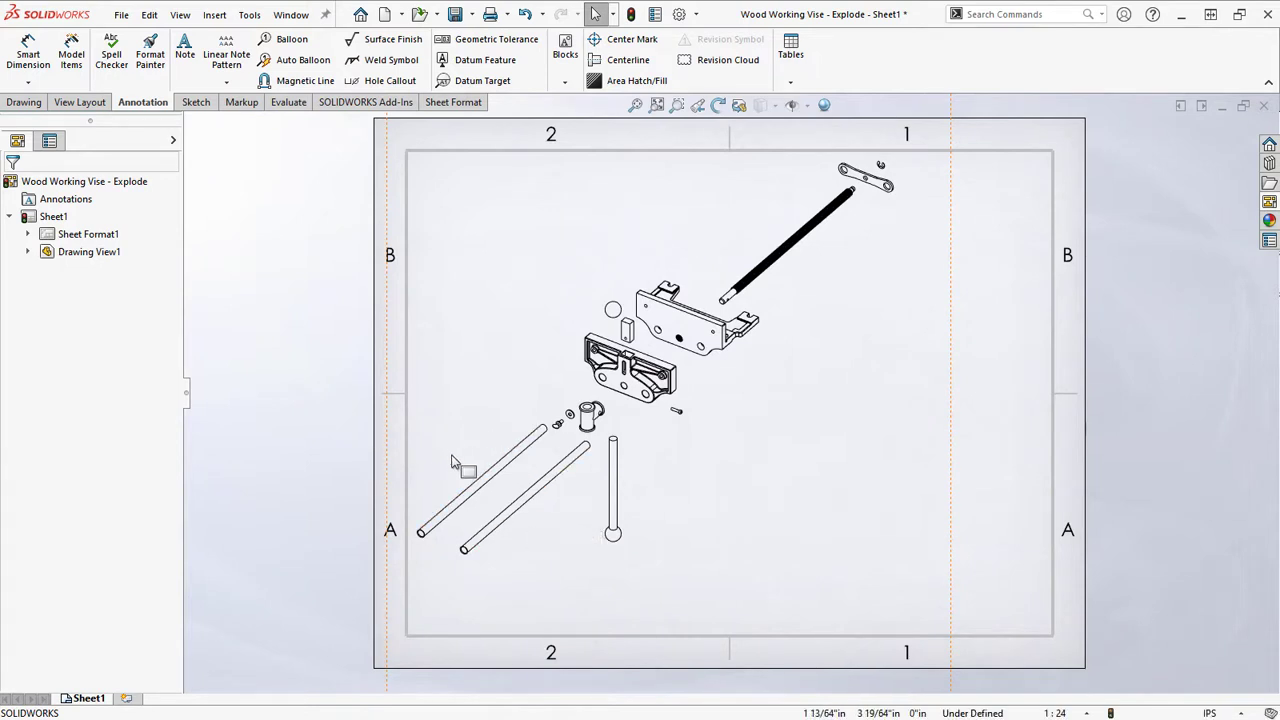
Insert a parts-only bill of materials for the exploded view using the bom-standard template, and place it on the sheet
click(219, 20)
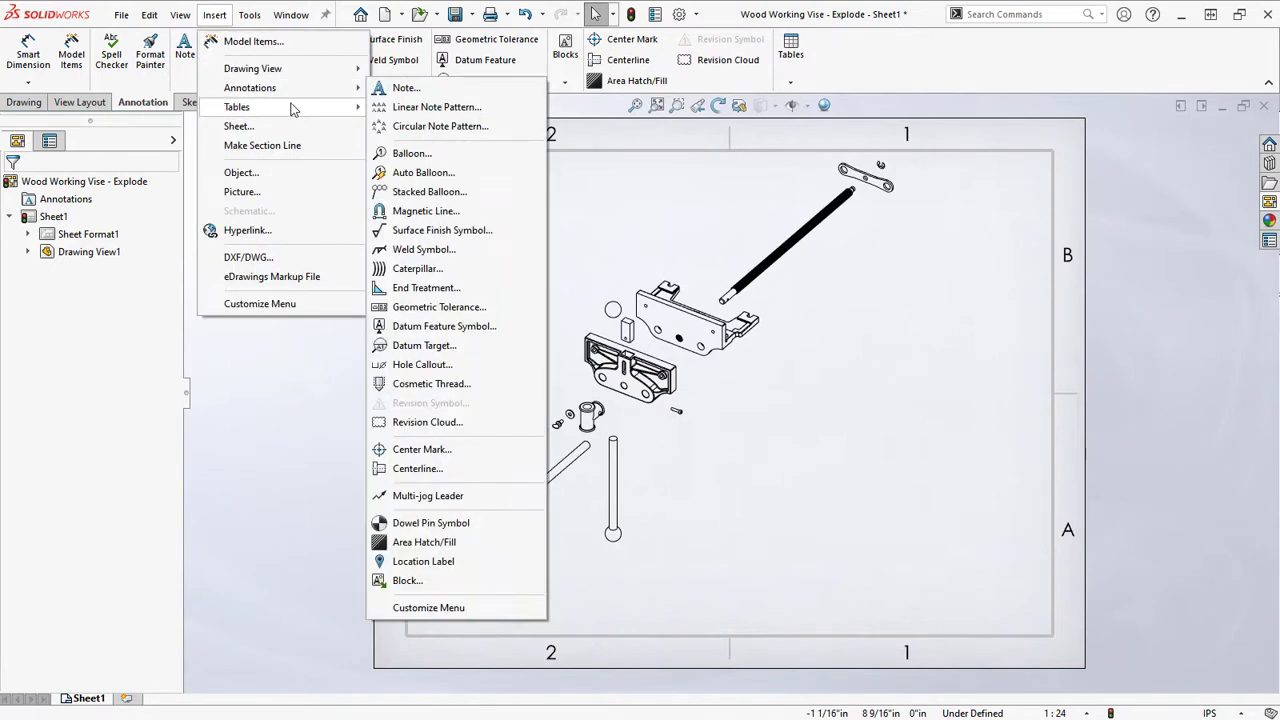
mouse_move(298, 112)
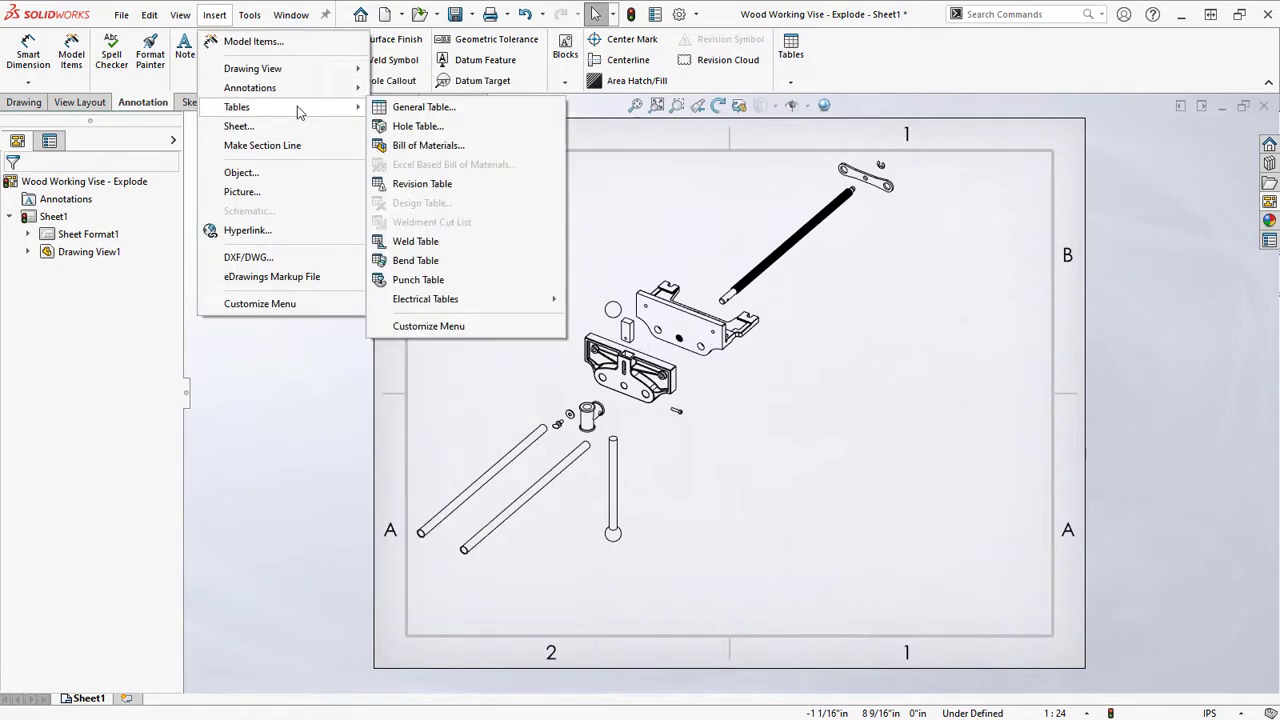
click(445, 150)
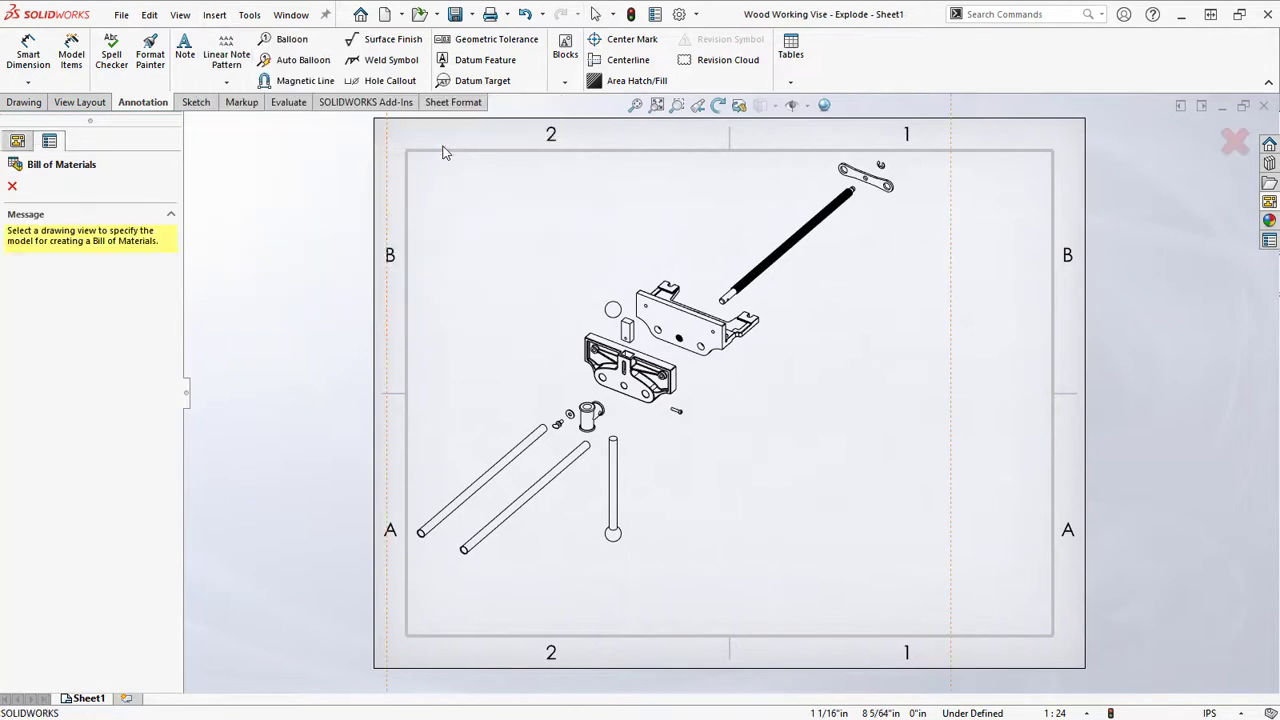
click(606, 370)
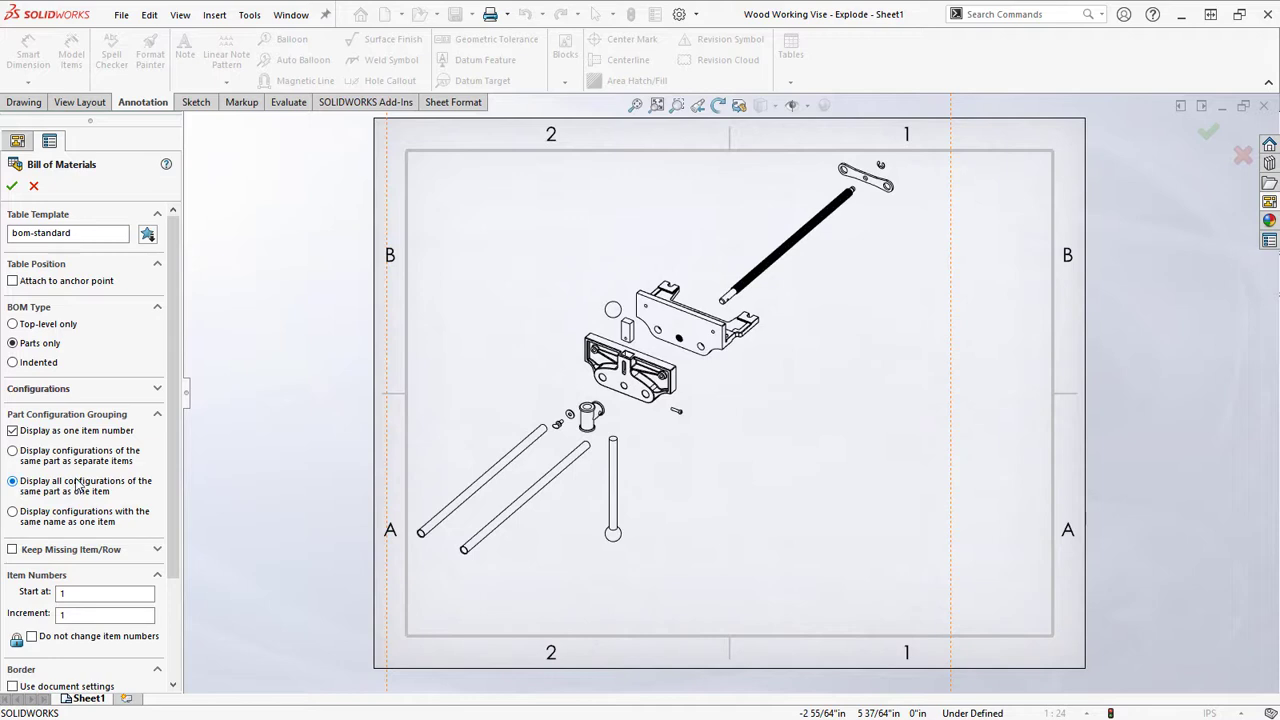
drag(173, 469, 167, 424)
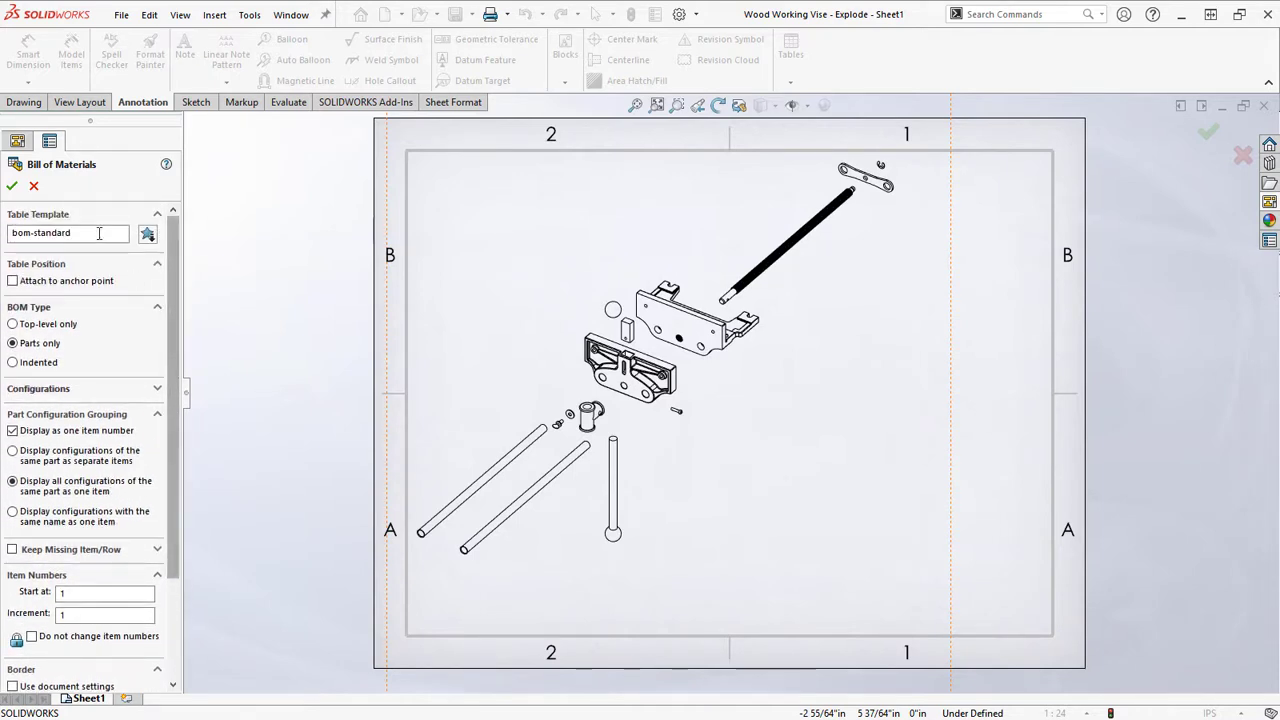
click(13, 187)
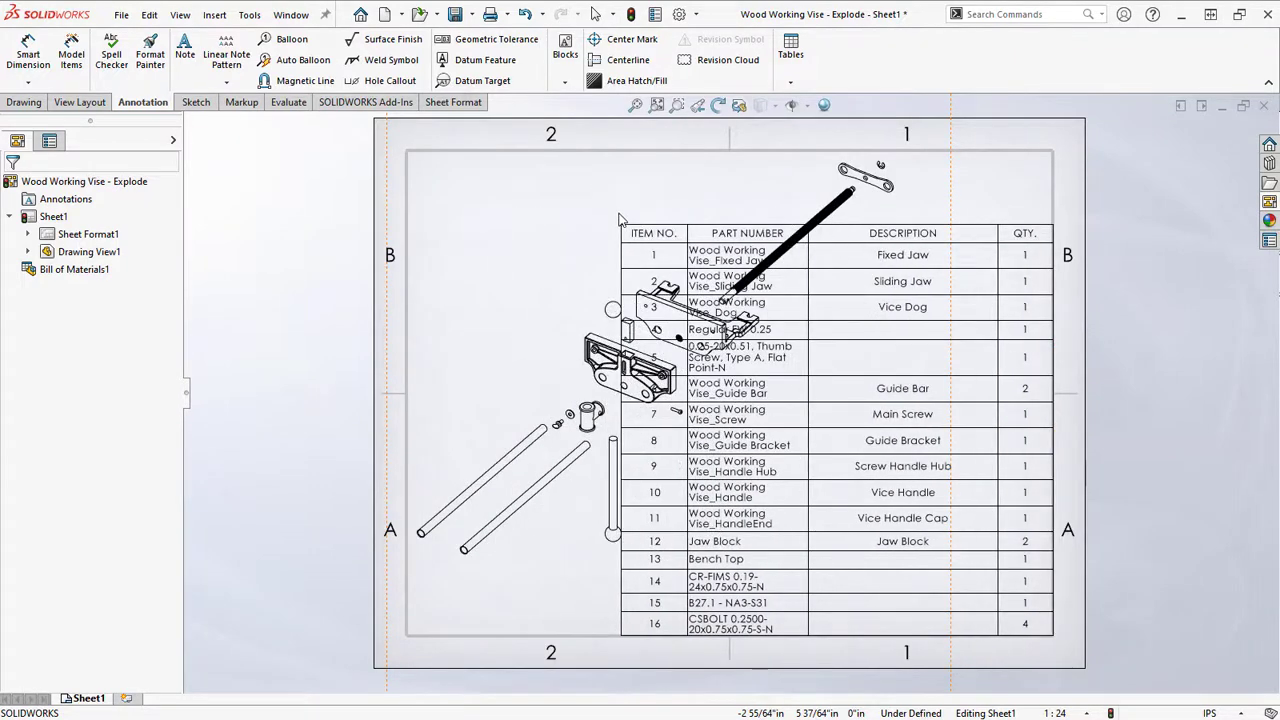
click(619, 219)
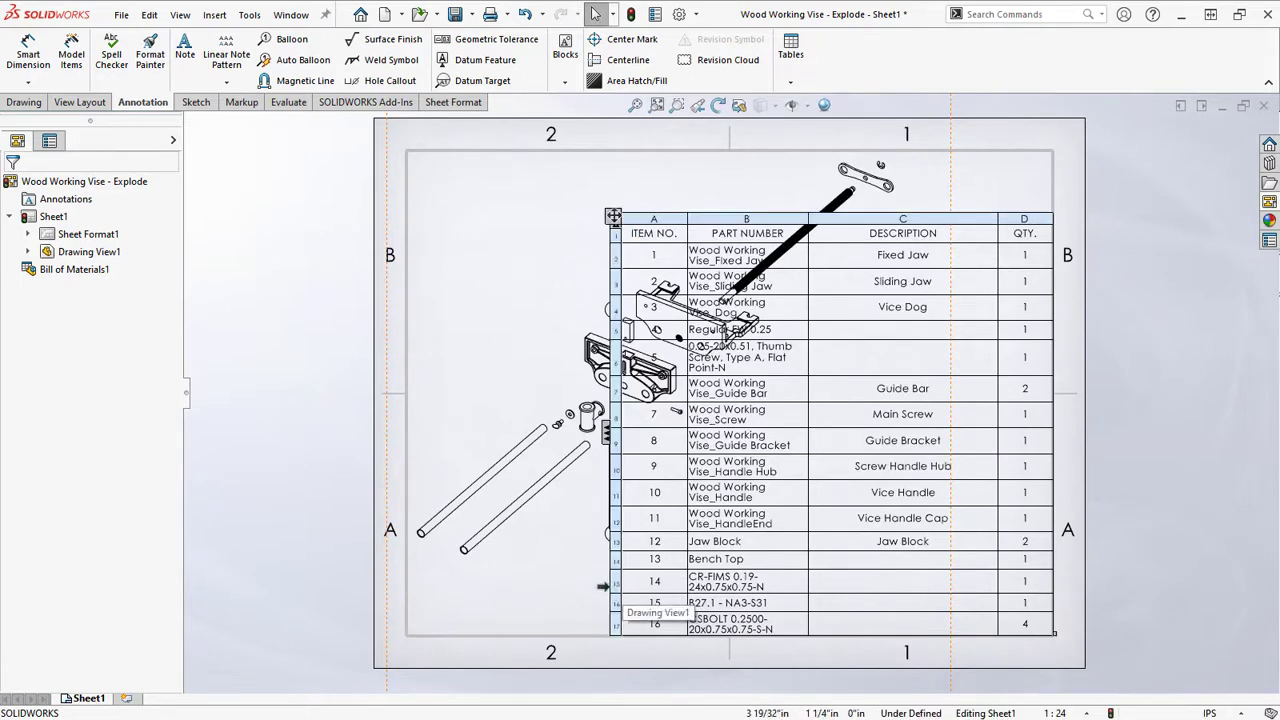
Shrink the bill of materials table and move it to the sheet's lower-right corner
drag(1056, 630, 858, 540)
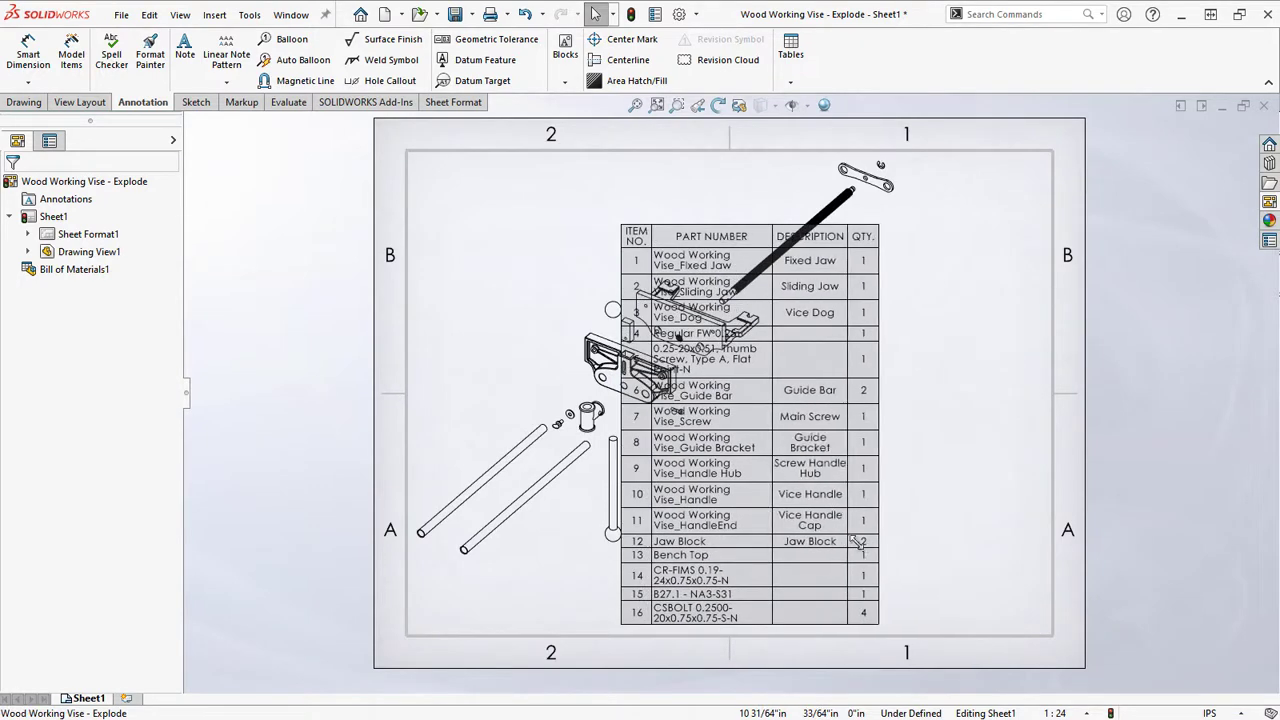
click(797, 418)
drag(630, 213, 785, 229)
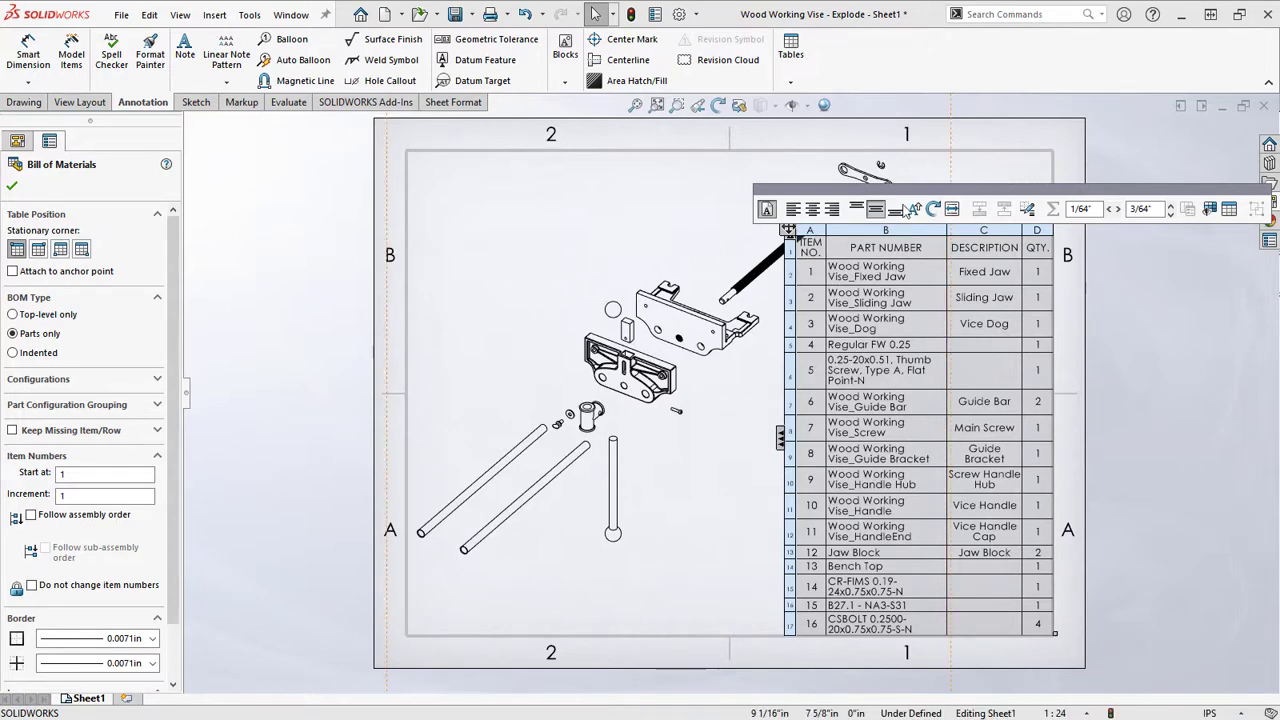
click(760, 540)
click(788, 228)
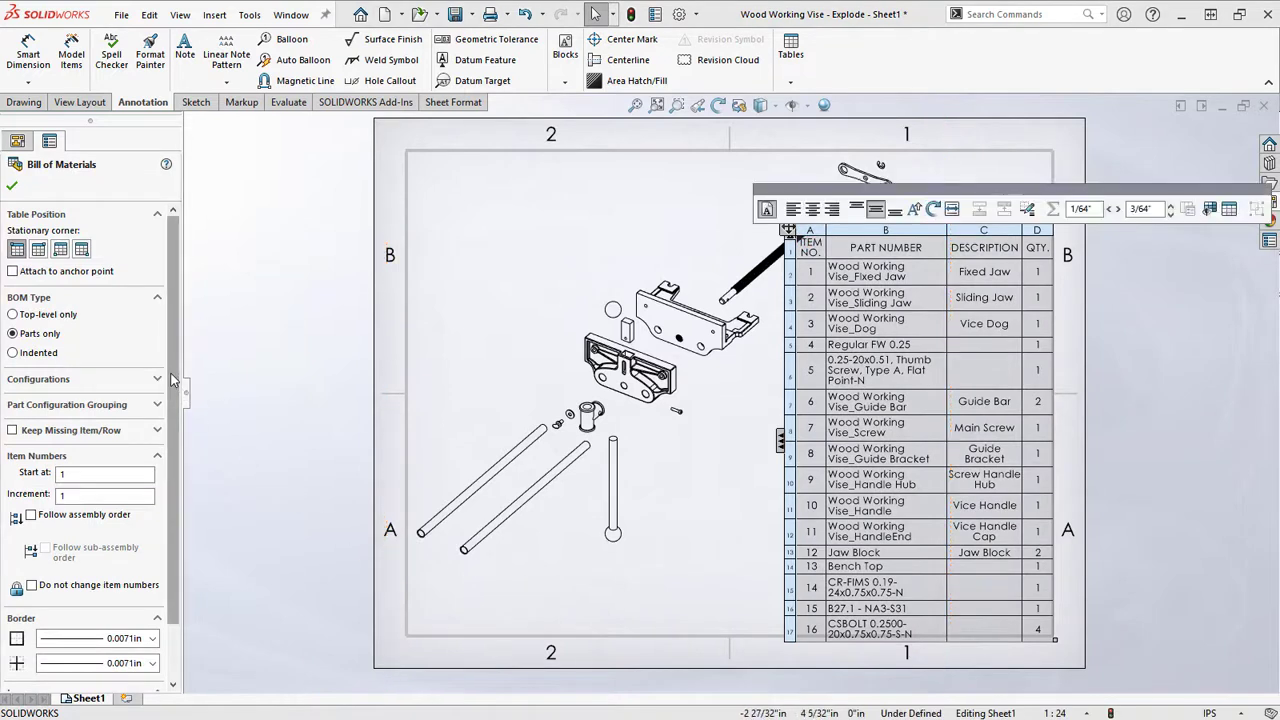
scroll(181, 484, down, 2)
drag(174, 488, 174, 340)
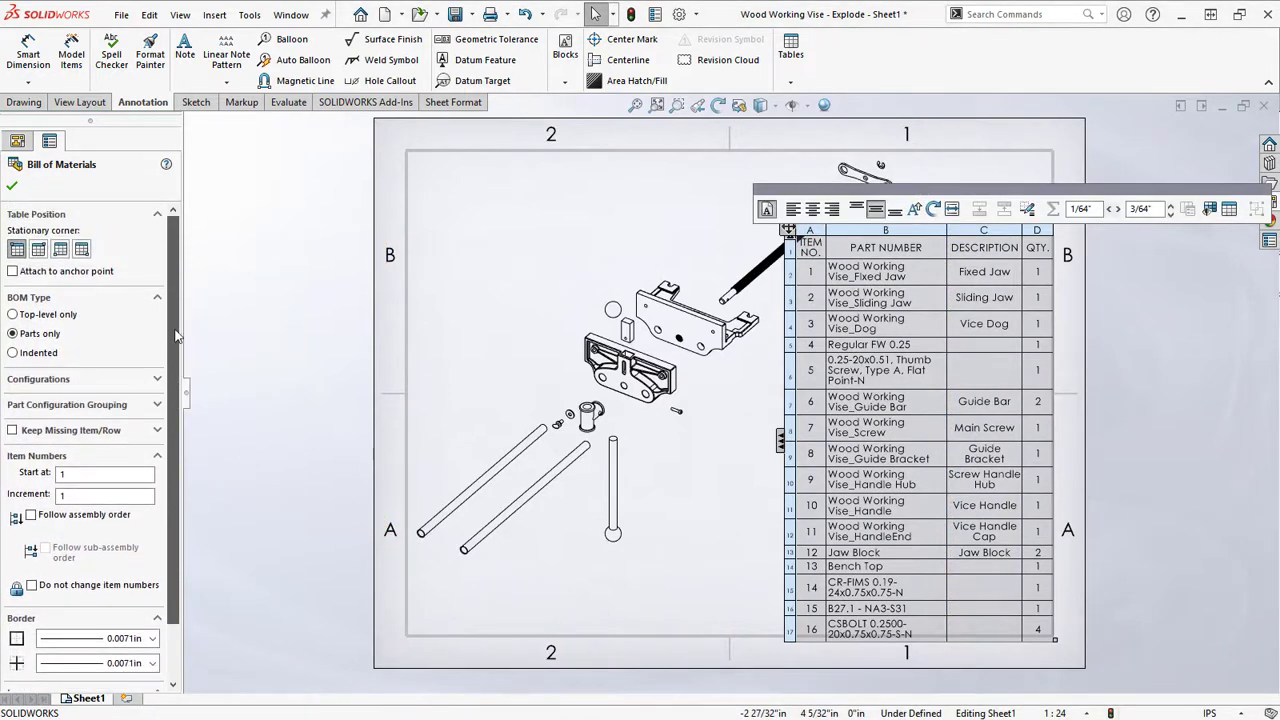
click(12, 188)
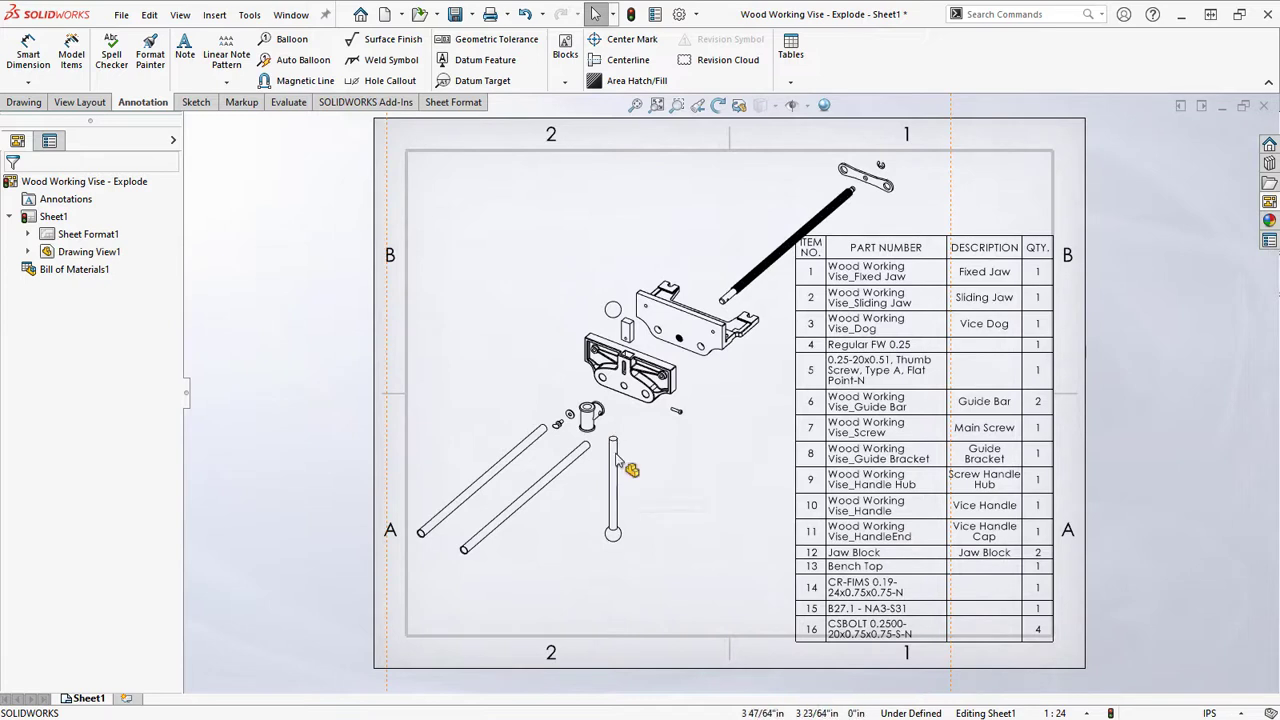
Nudge the exploded drawing view slightly on the sheet
click(387, 391)
drag(387, 391, 386, 395)
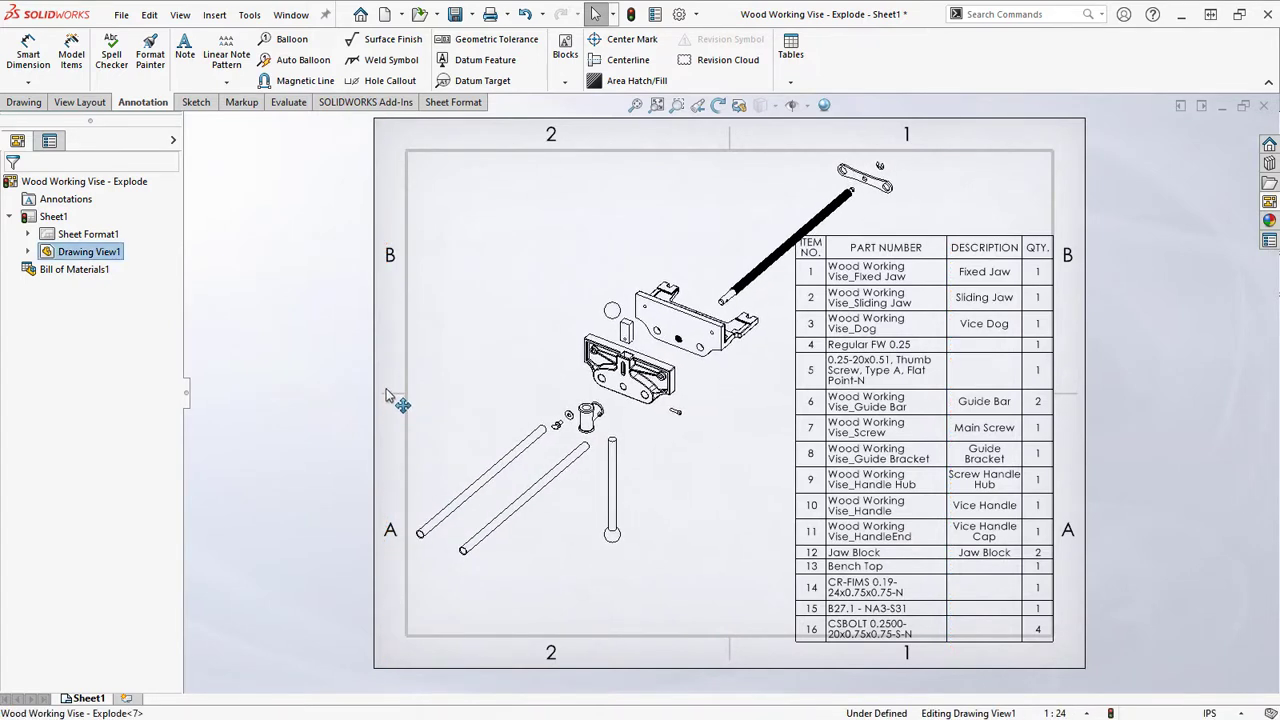
drag(387, 395, 388, 394)
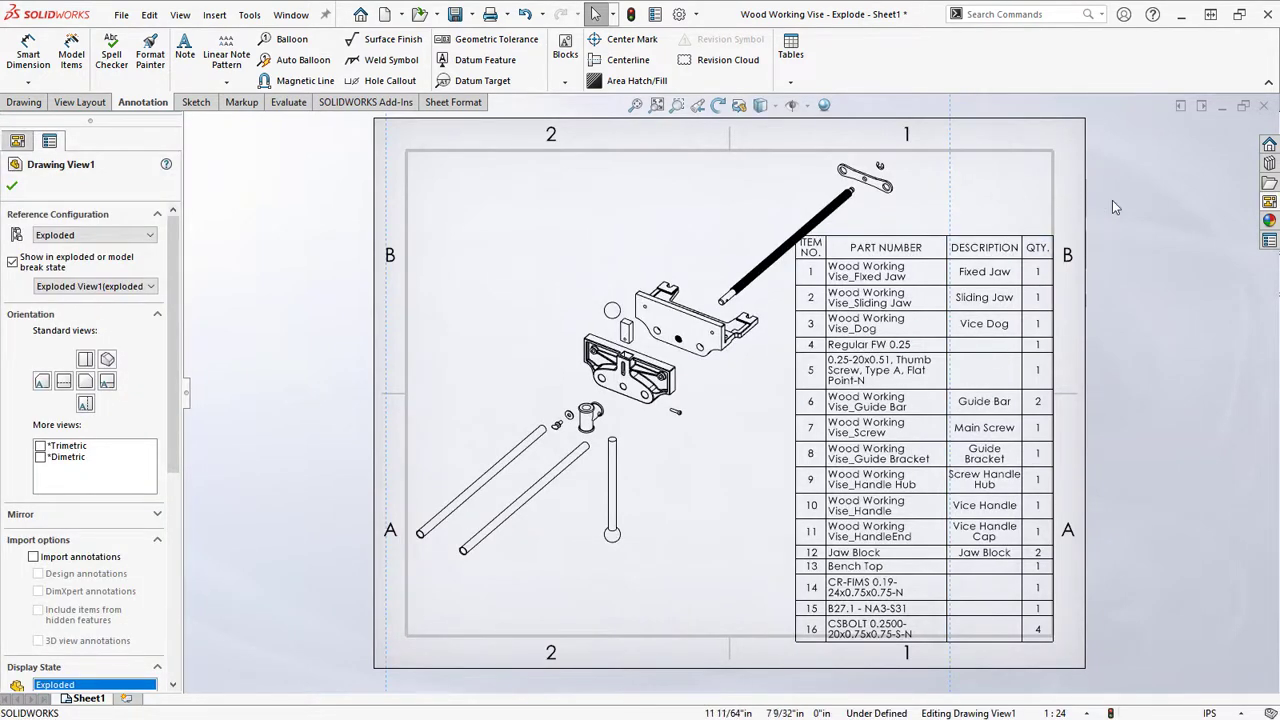
key(Escape)
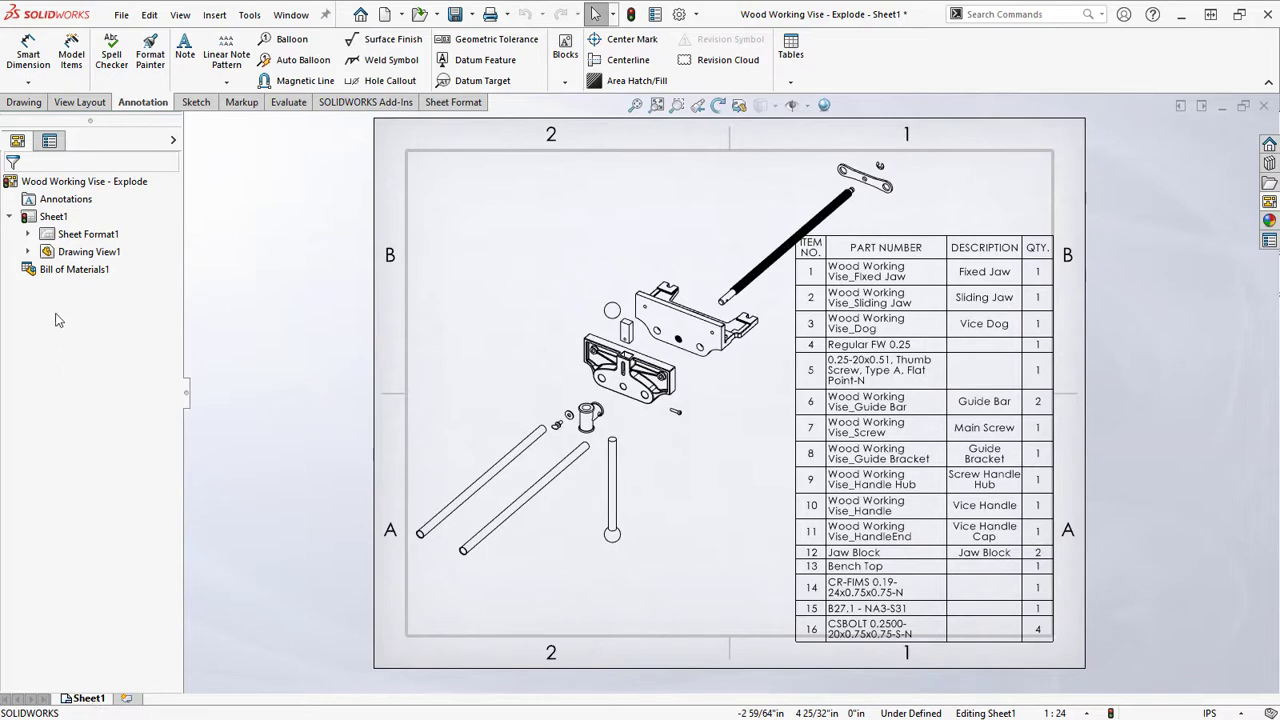
Change the sheet size in the properties of Sheet1 to B (ANSI) Landscape
right_click(58, 218)
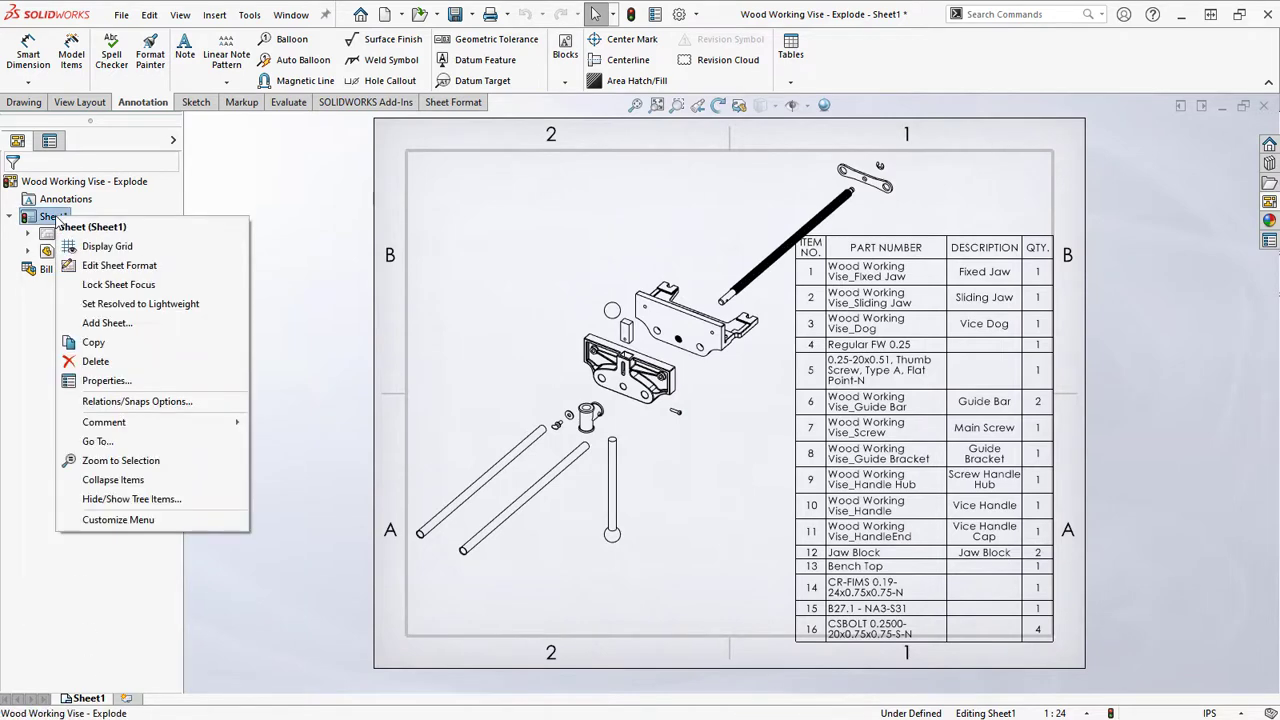
click(126, 381)
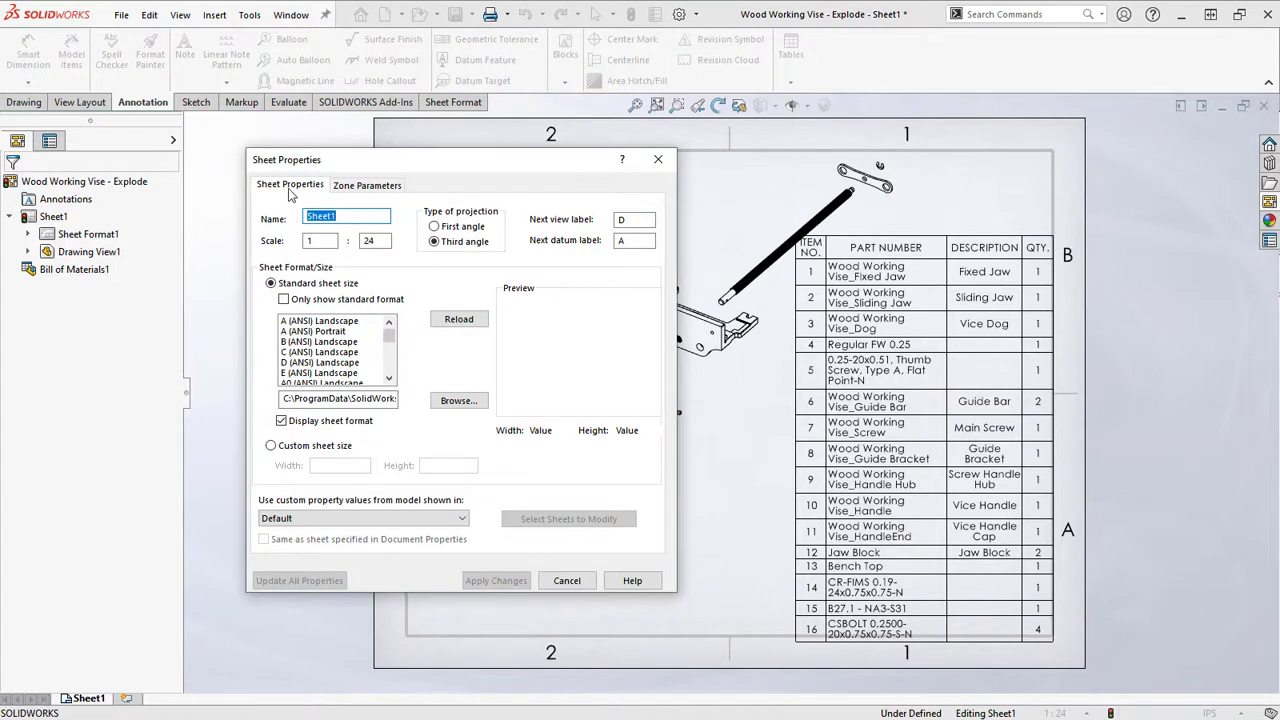
click(347, 343)
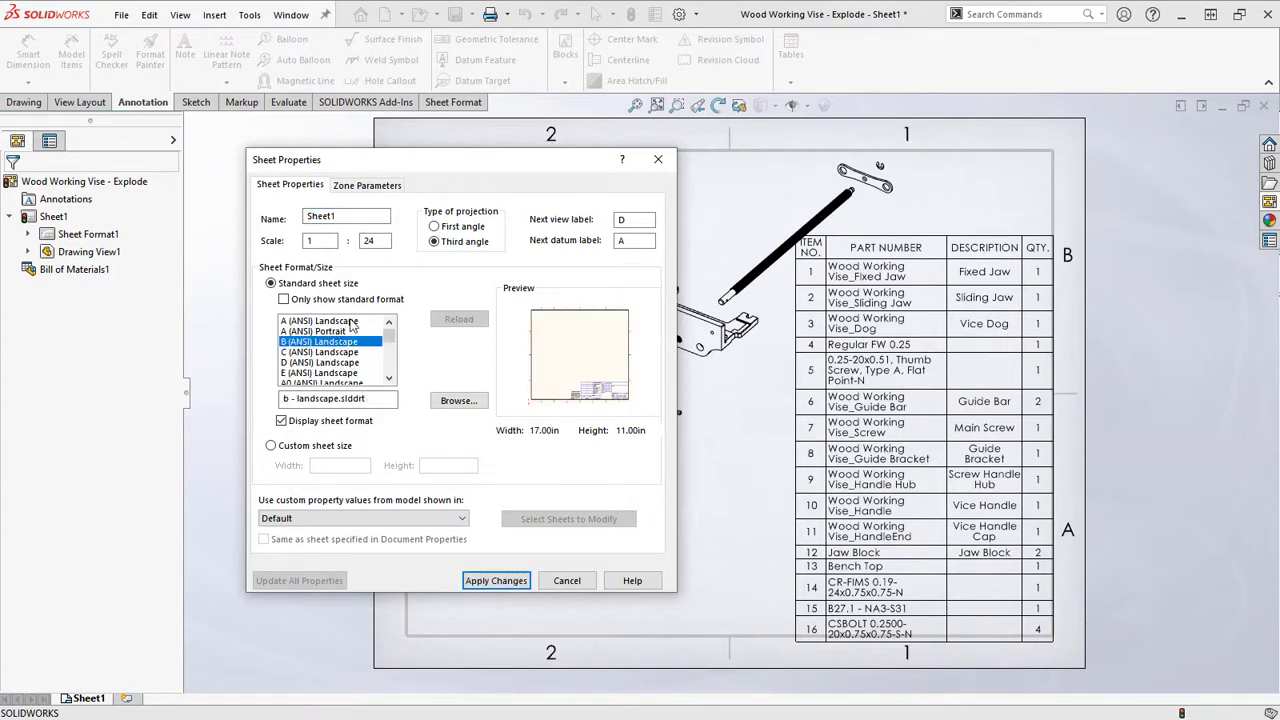
click(496, 581)
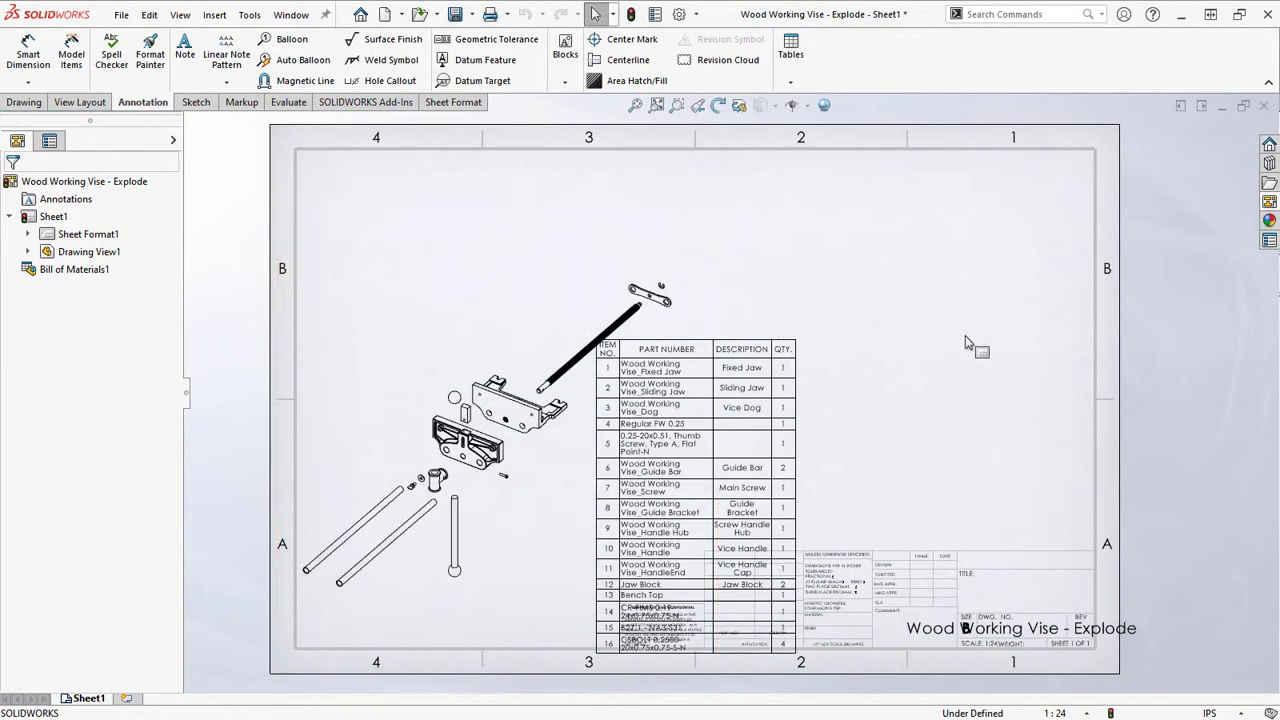
Move the bill of materials to the sheet border's upper-right corner and shift the exploded view up and right toward it
mouse_move(800, 372)
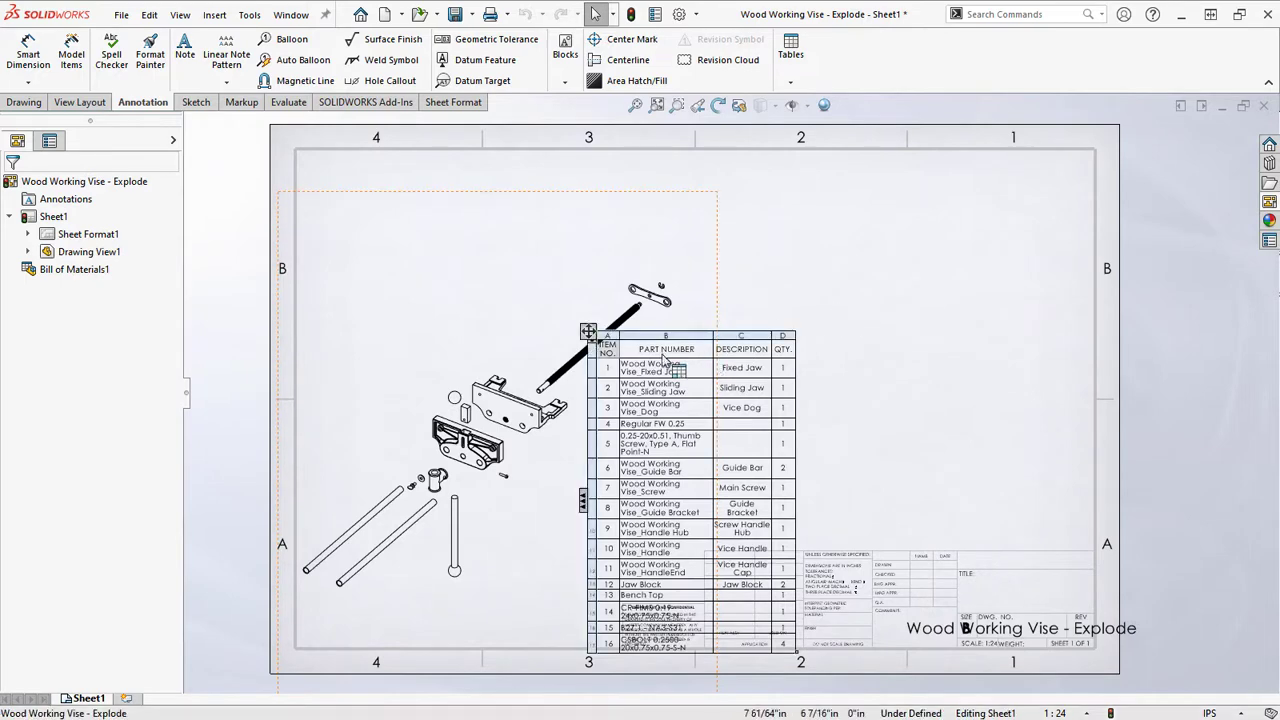
drag(588, 331, 888, 141)
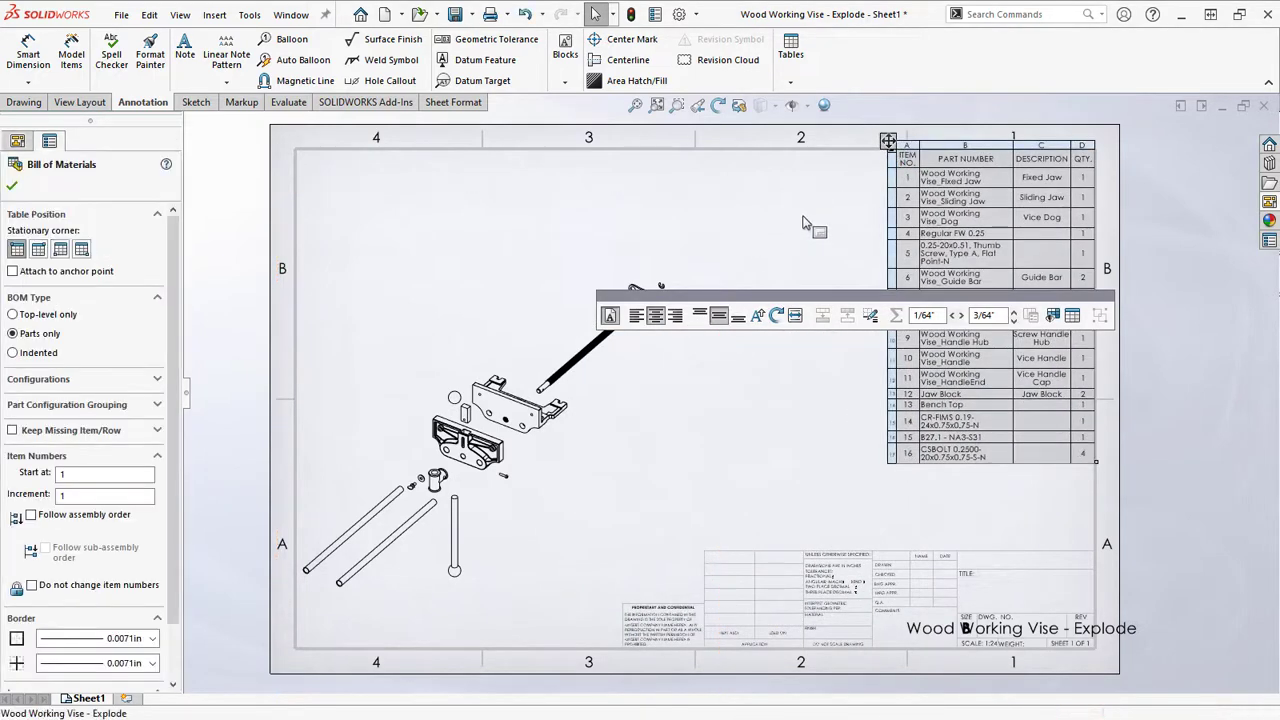
click(803, 222)
mouse_move(724, 377)
mouse_down()
mouse_move(814, 309)
mouse_move(834, 313)
mouse_up()
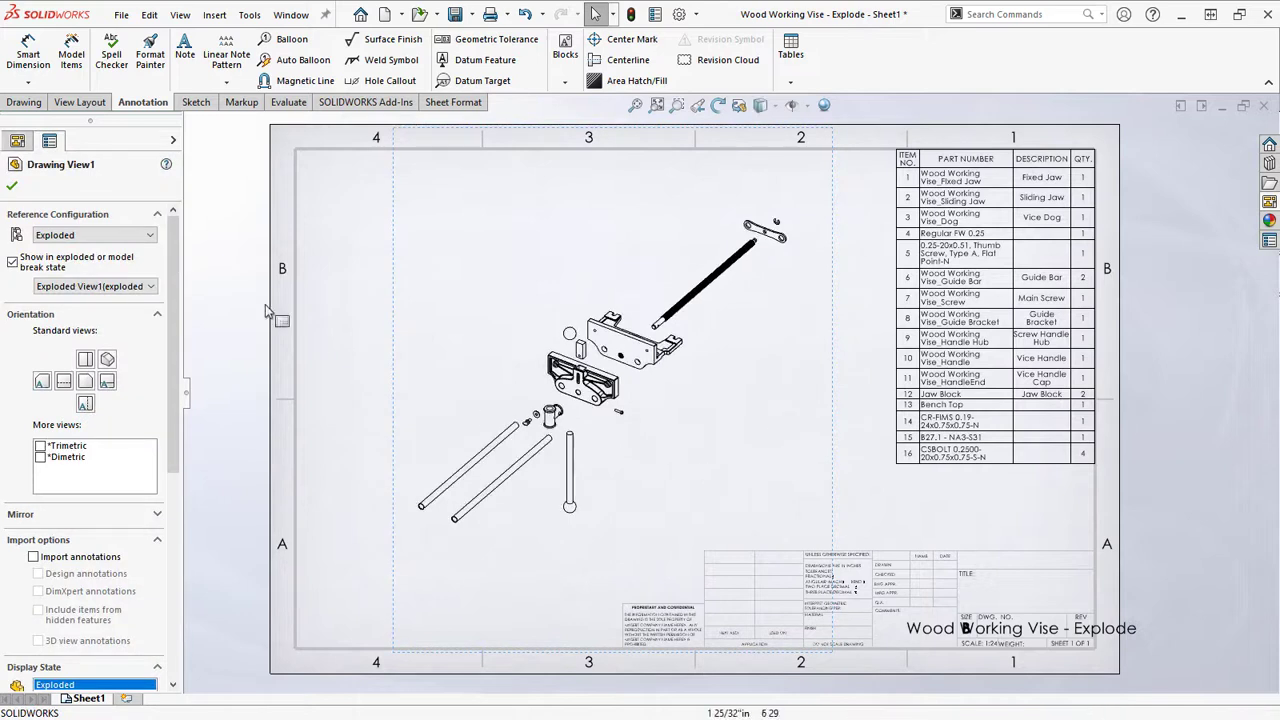
click(207, 250)
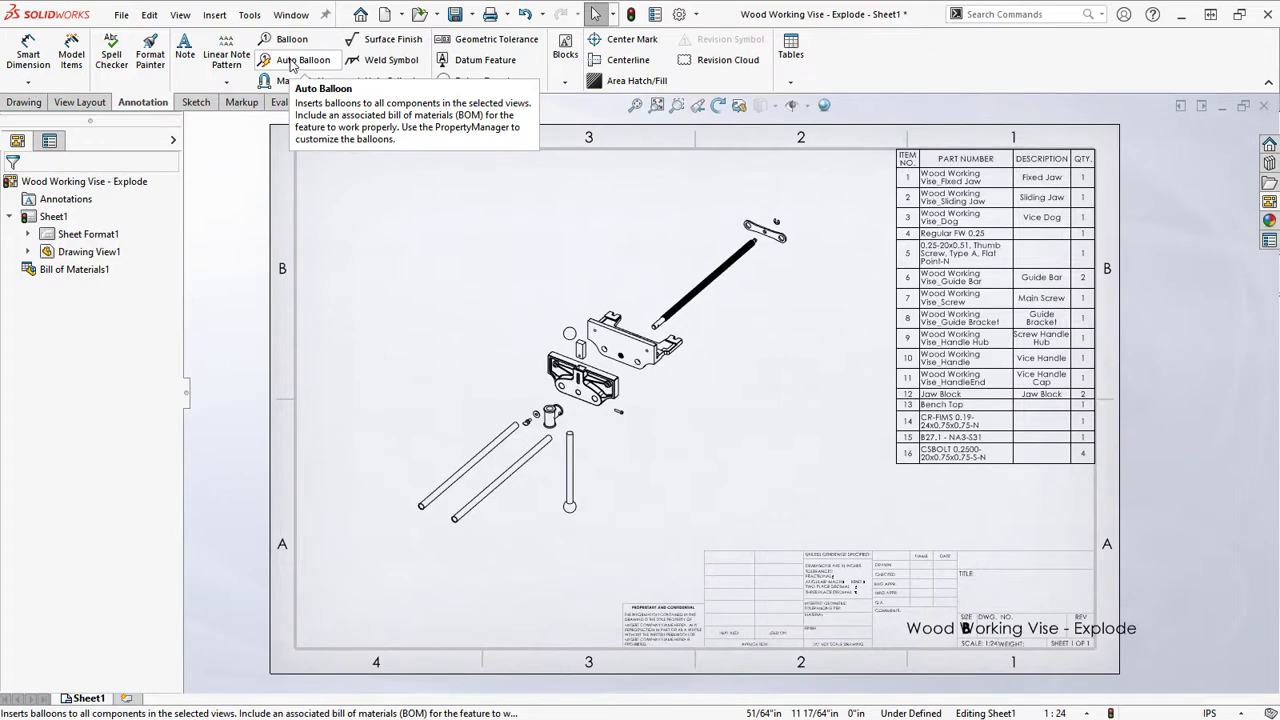
Add circular item-number balloons to the exploded view with Auto Balloon, using the square layout with magnetic lines and edge-attached leaders
click(290, 62)
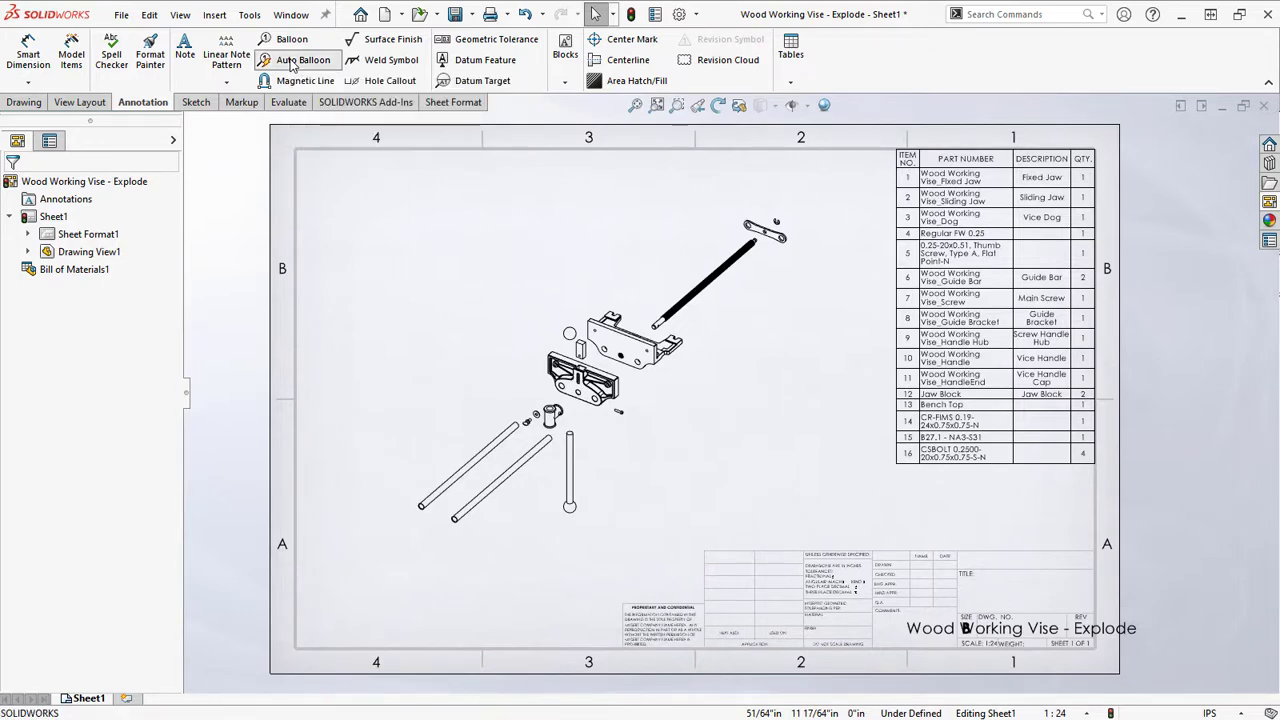
click(400, 293)
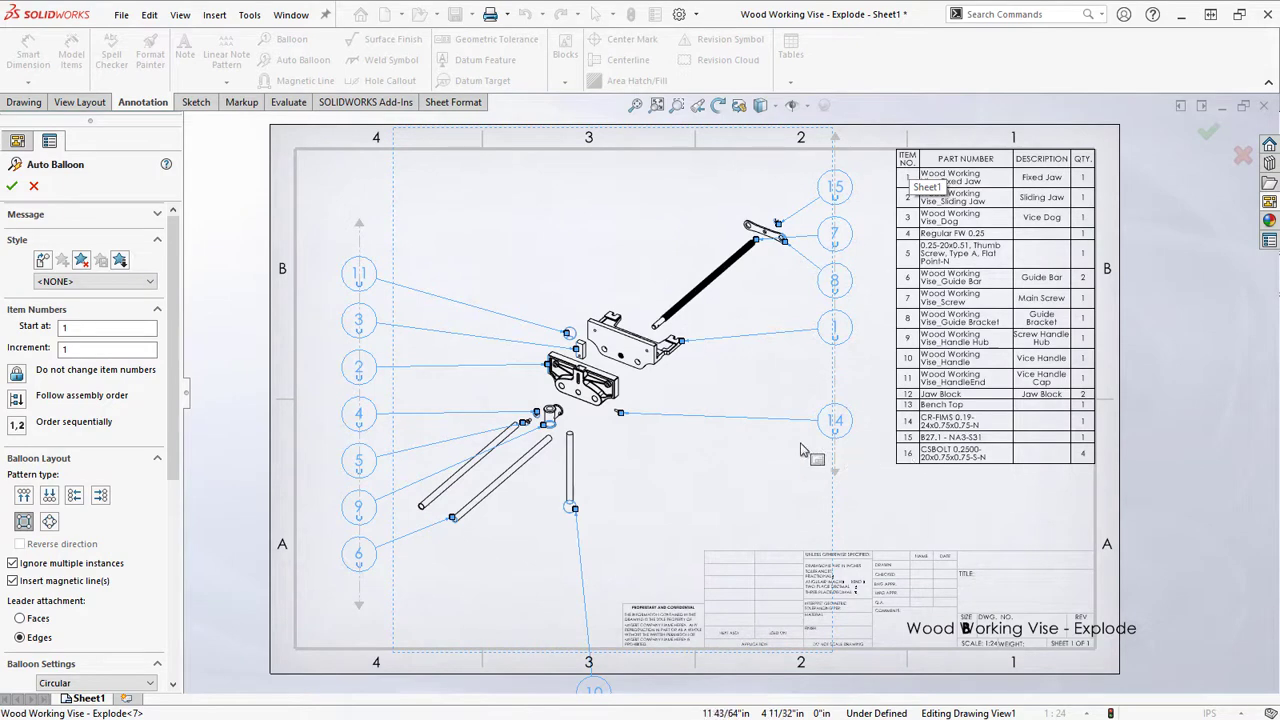
click(12, 187)
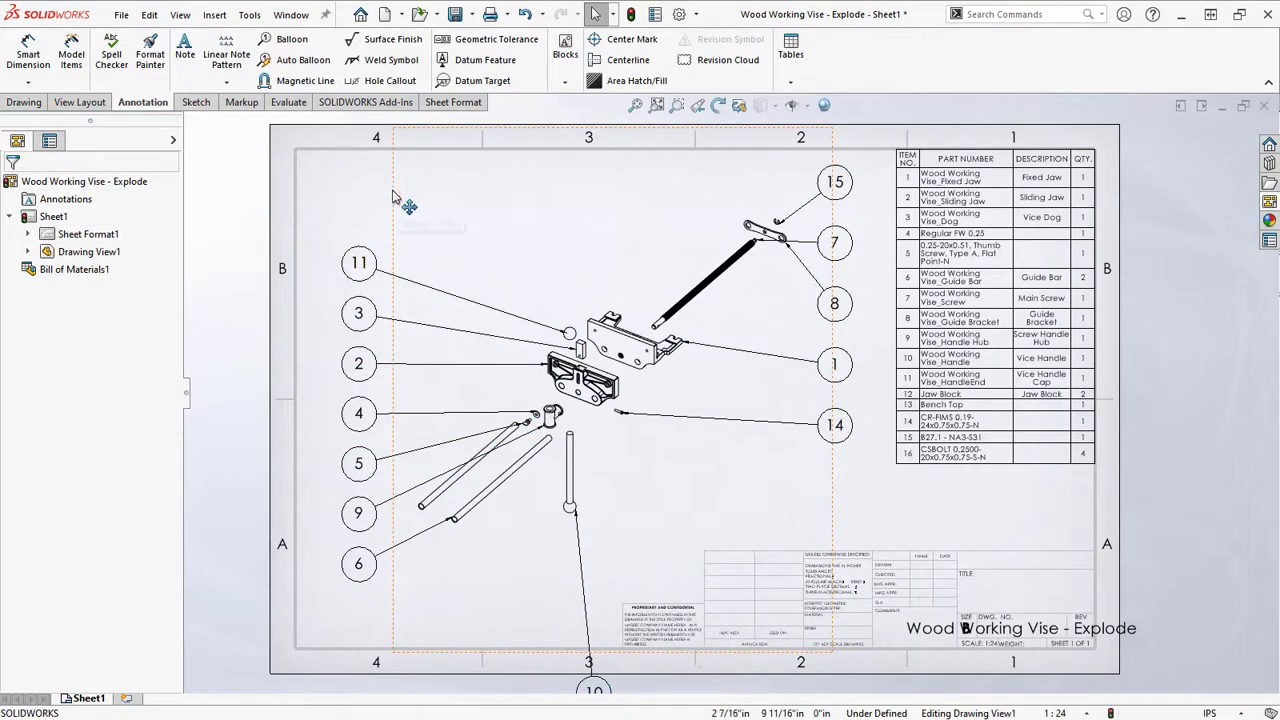
Angle the left magnetic line diagonally above the exploded parts, and swap balloons 9 and 5 so their leaders do not cross
click(359, 262)
drag(361, 228, 573, 183)
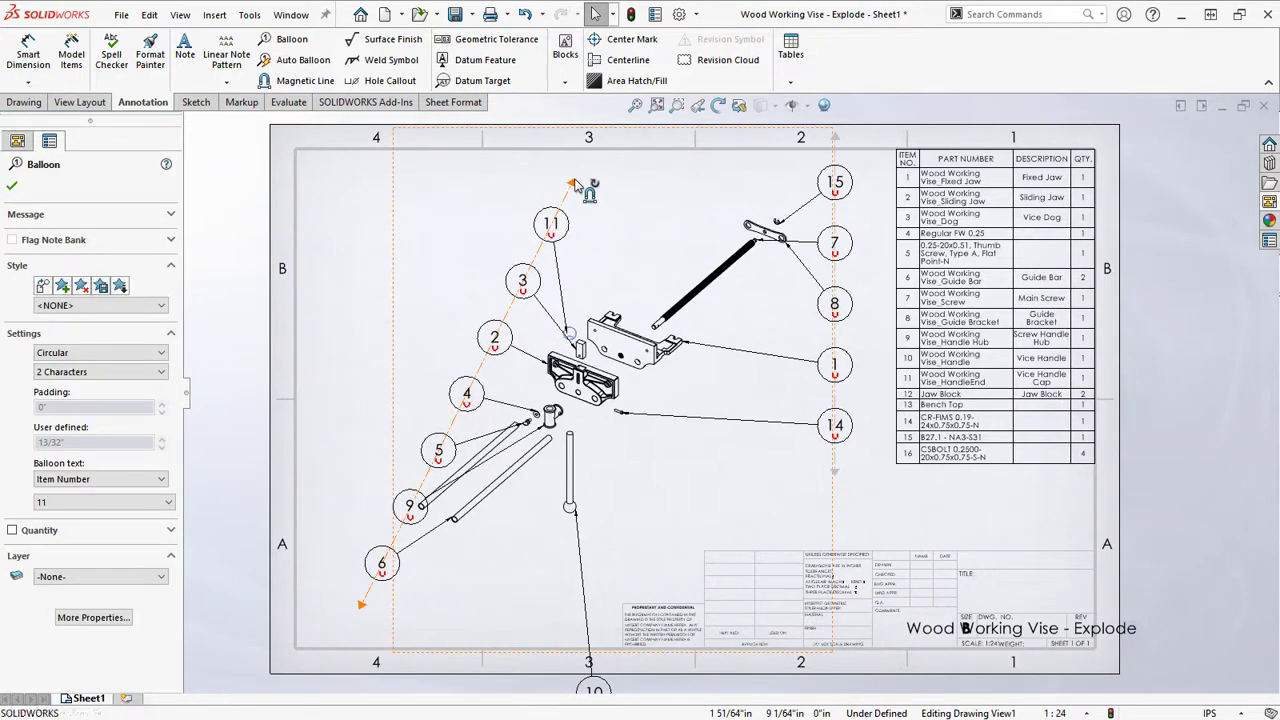
drag(361, 604, 308, 427)
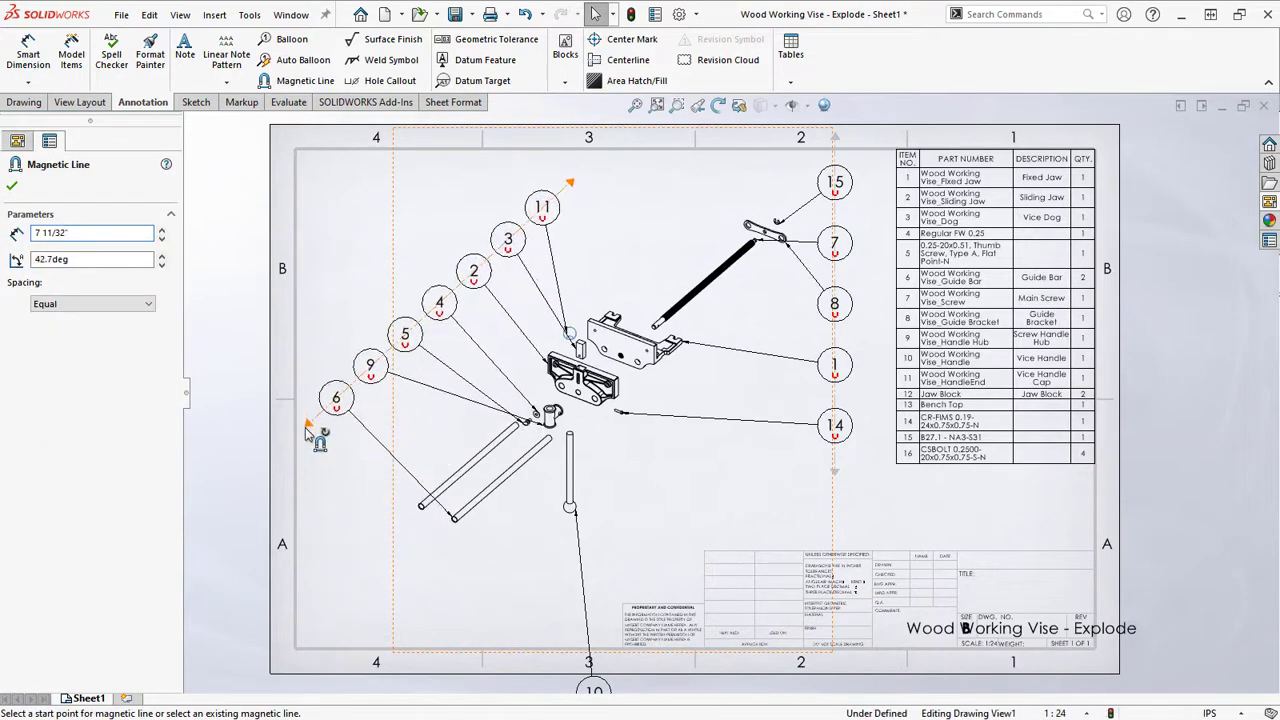
drag(571, 183, 589, 214)
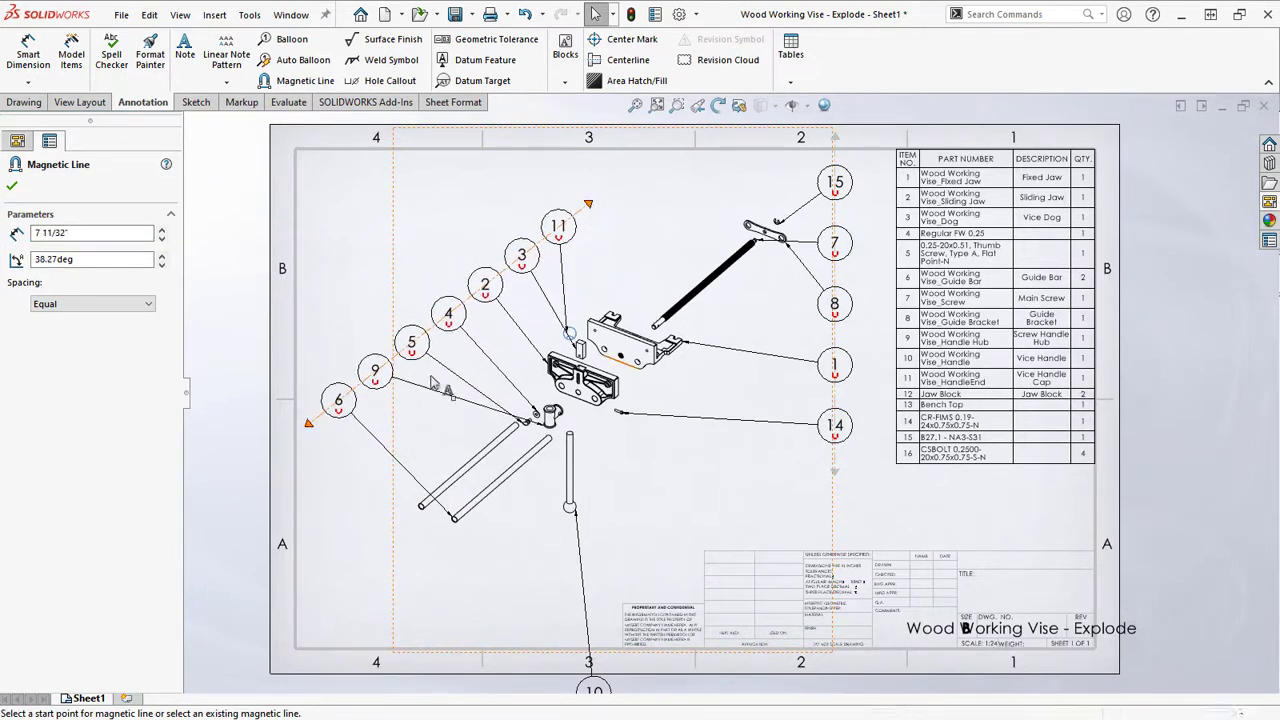
drag(378, 374, 411, 343)
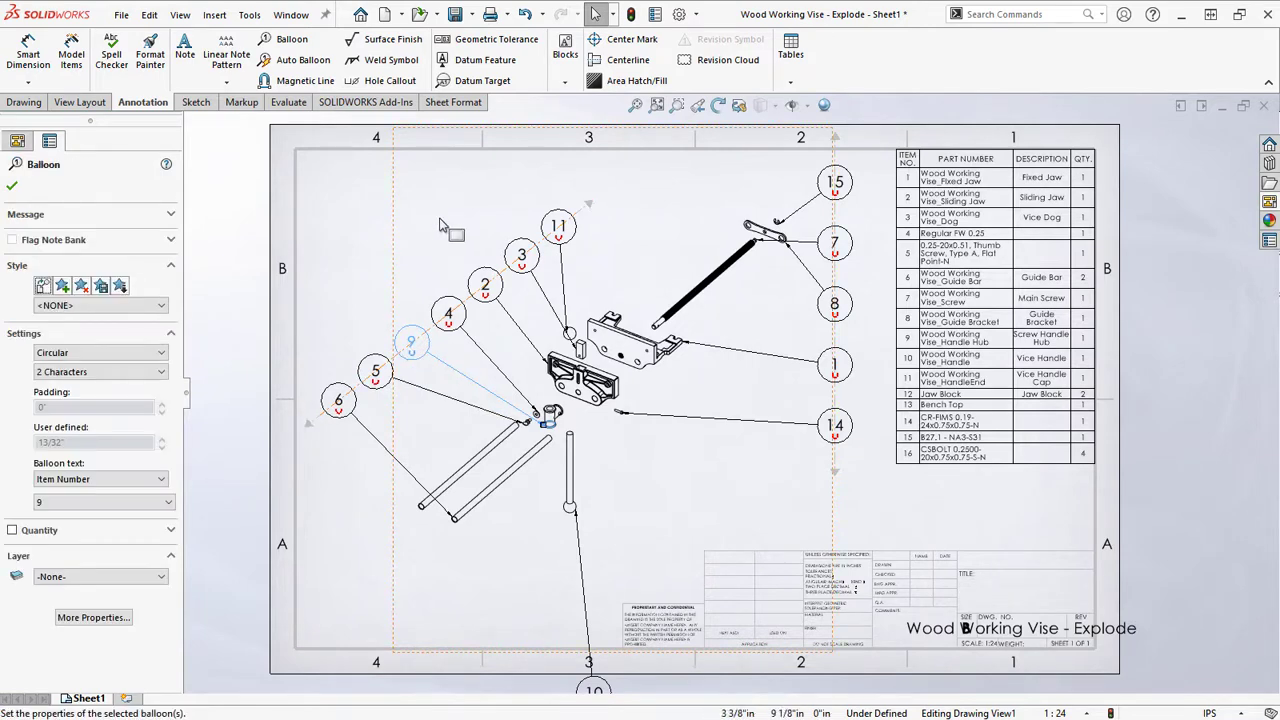
mouse_move(589, 205)
mouse_down()
mouse_move(605, 192)
mouse_move(575, 225)
mouse_move(579, 210)
mouse_up()
Angle the right magnetic line diagonally below the exploded parts, and swap balloons 7 and 8 so their leaders do not cross
drag(603, 686, 614, 565)
drag(832, 136, 868, 329)
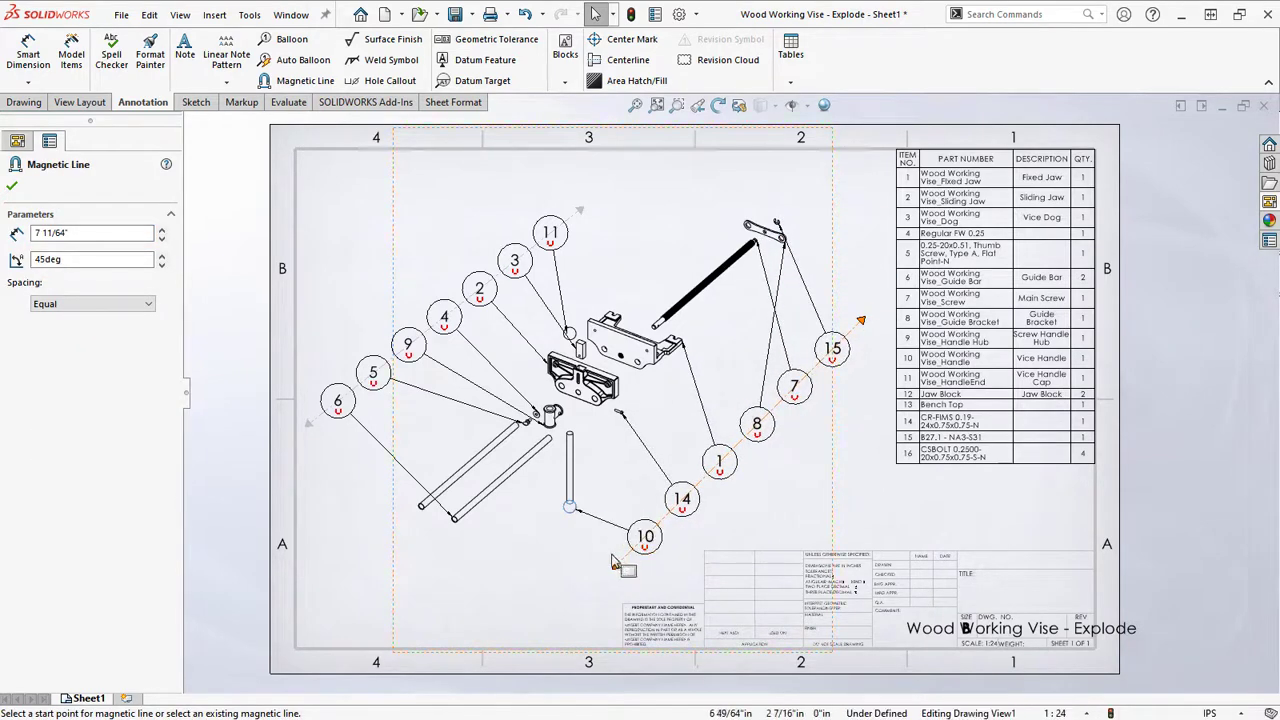
drag(614, 566, 597, 564)
drag(749, 420, 792, 386)
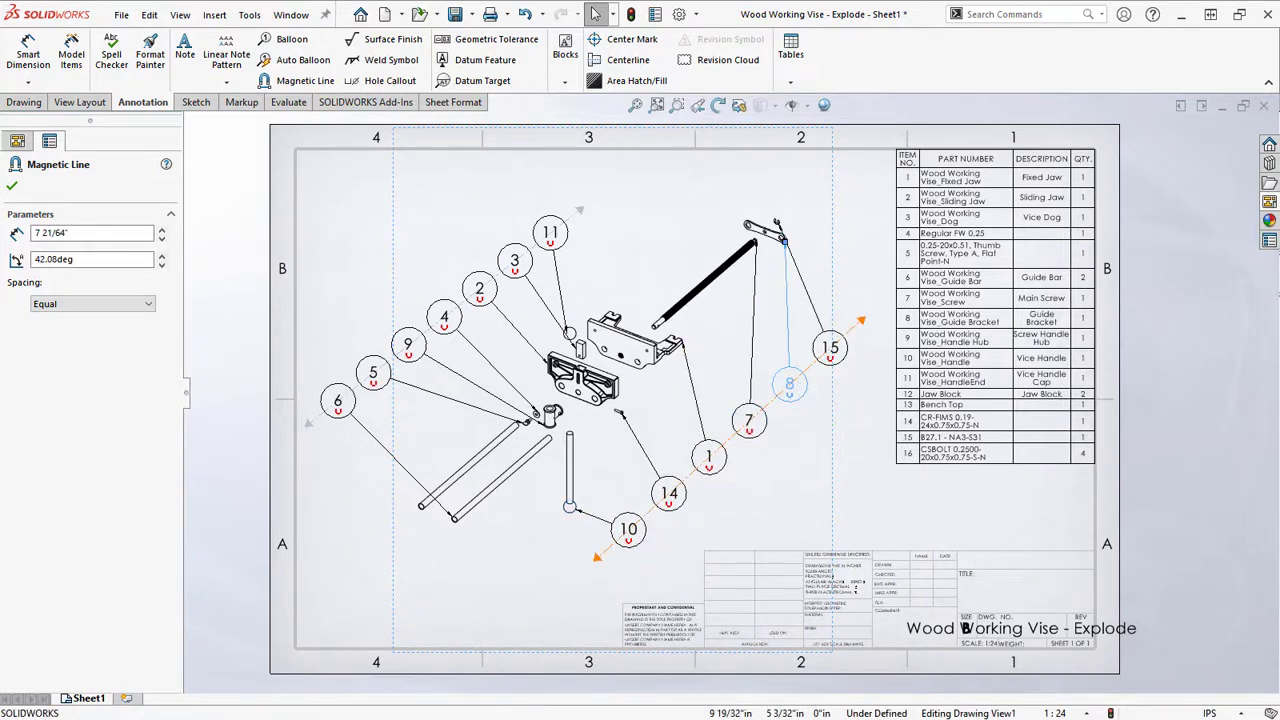
key(Escape)
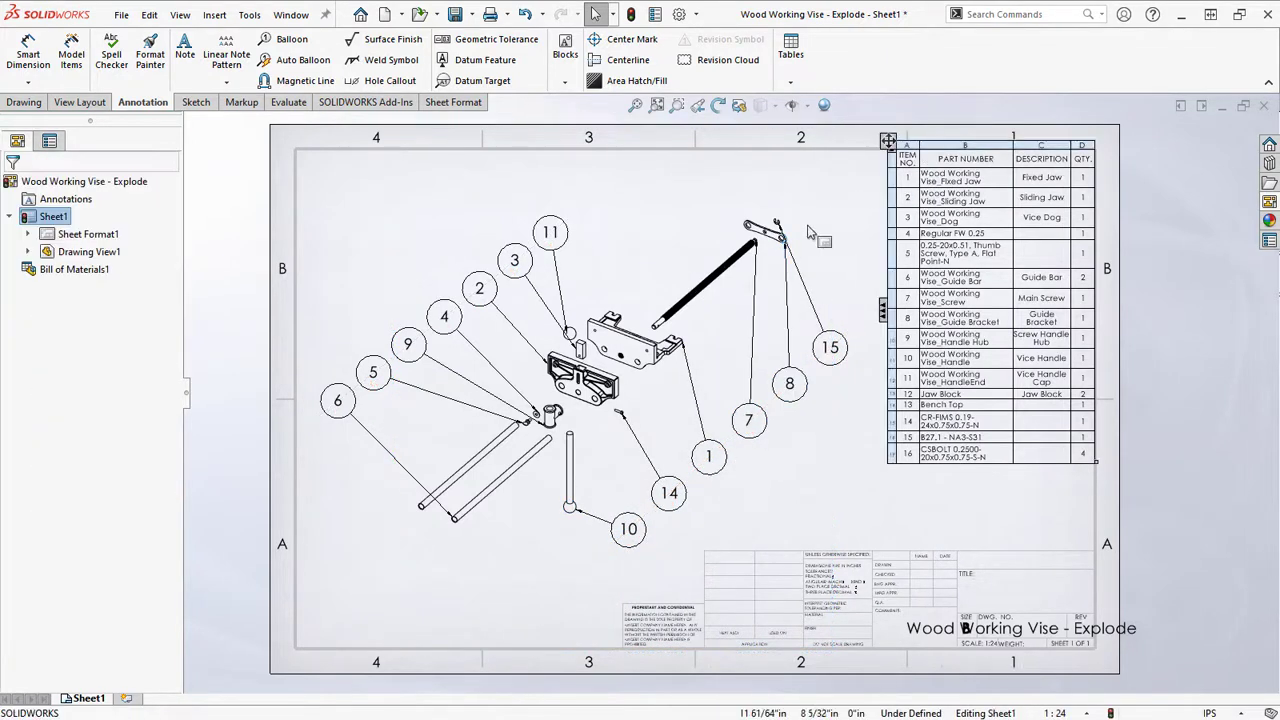
Reattach balloon 11's leader from the edge of the spherical handle end to its face
scroll(547, 449, down, 5)
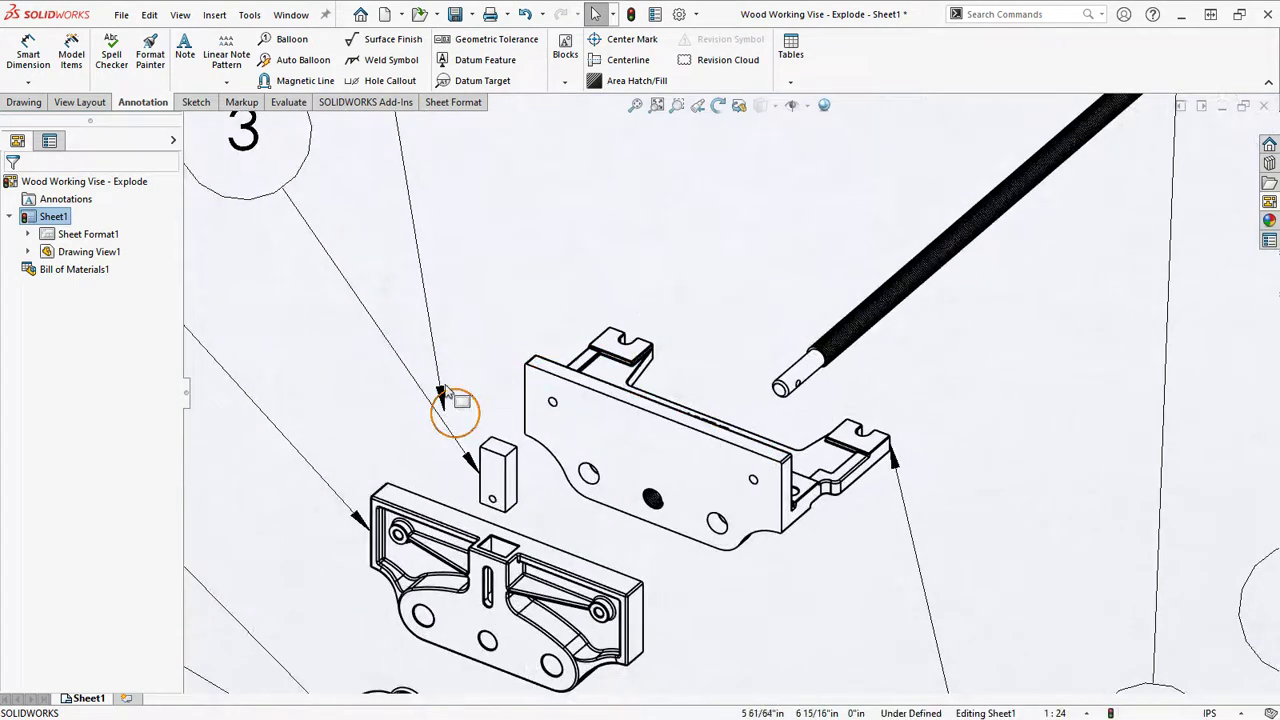
click(450, 400)
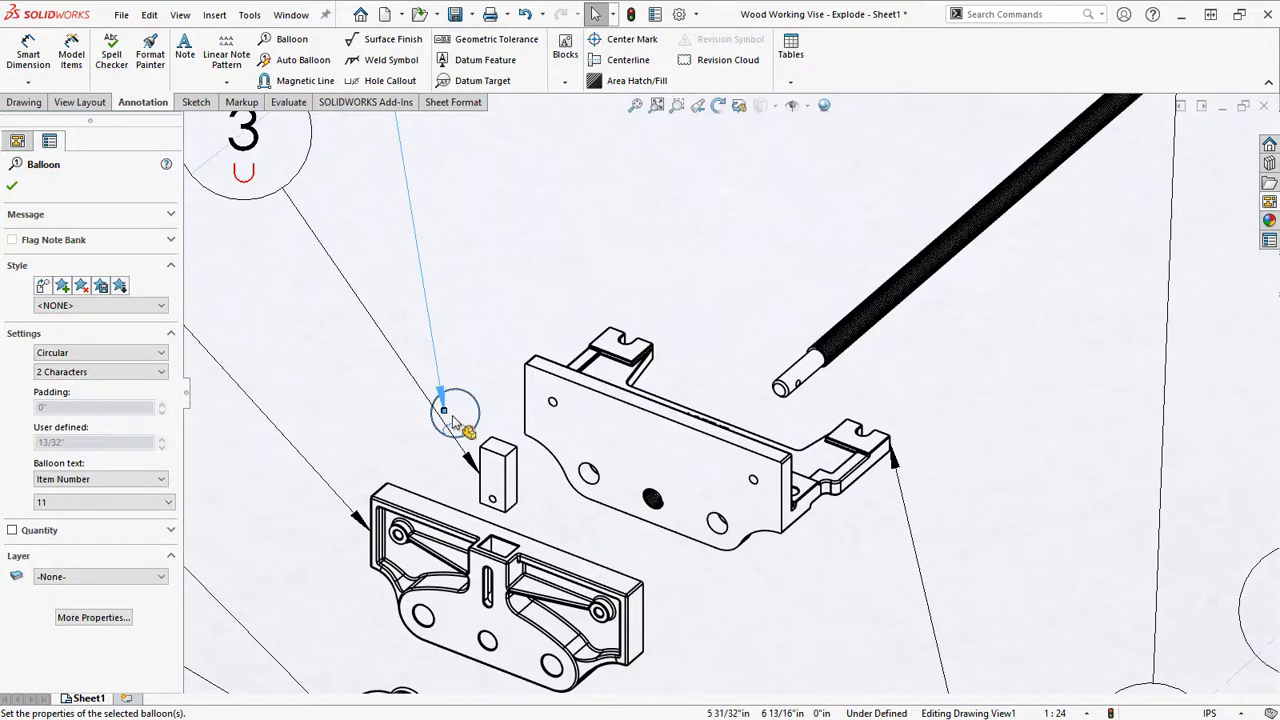
mouse_move(444, 411)
mouse_down()
mouse_move(456, 412)
mouse_move(489, 347)
mouse_move(453, 406)
mouse_up()
click(501, 315)
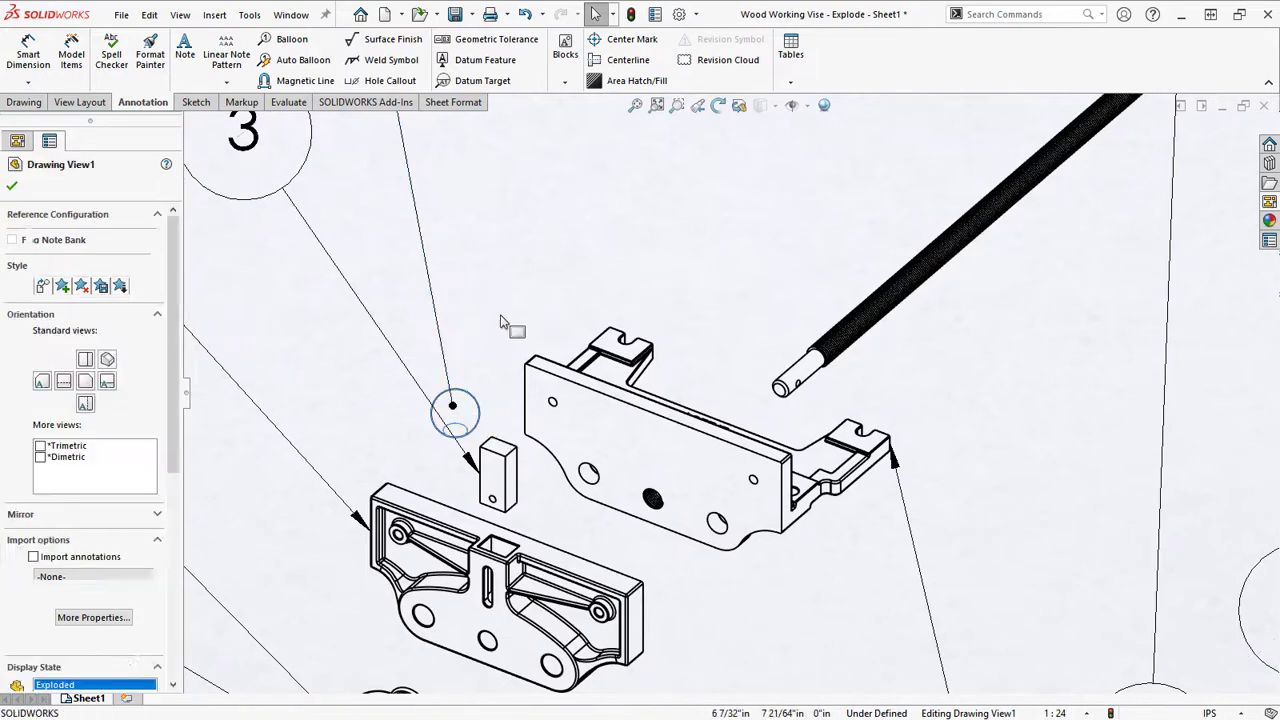
Add a second leader from balloon 6 to the other guide bar and attach it to that bar's face
key(f)
scroll(629, 548, up, 5)
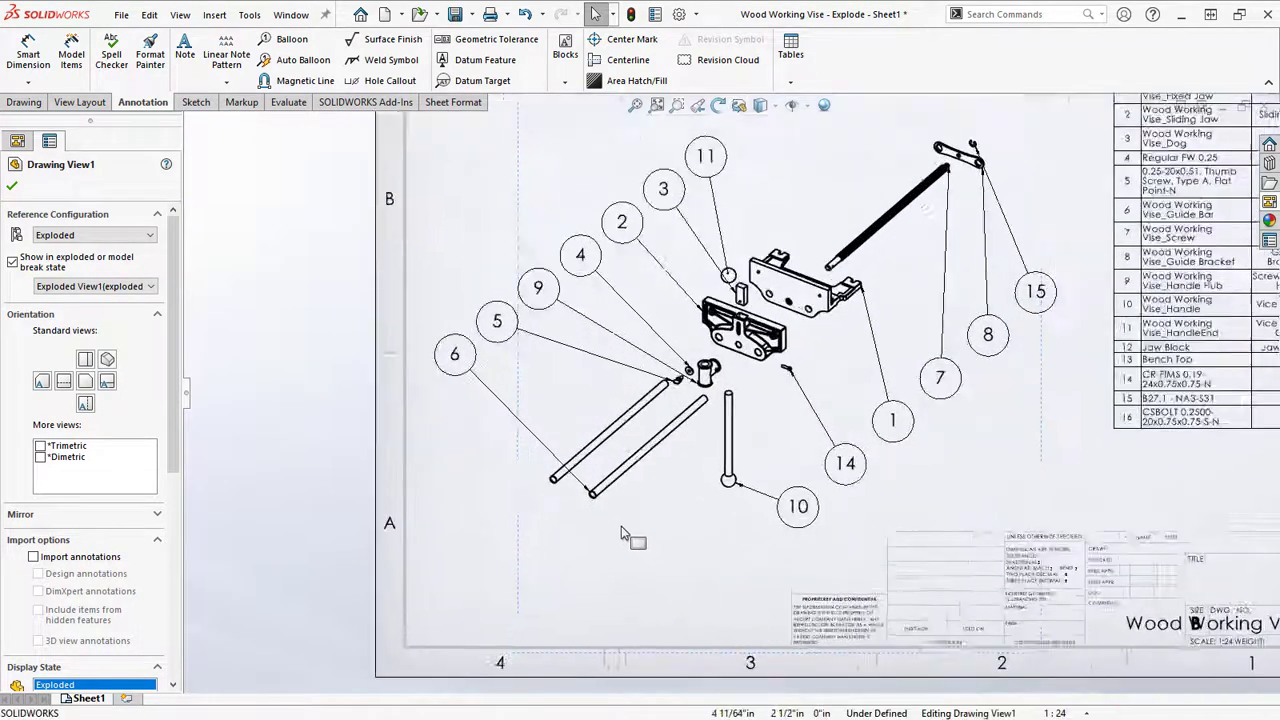
click(532, 396)
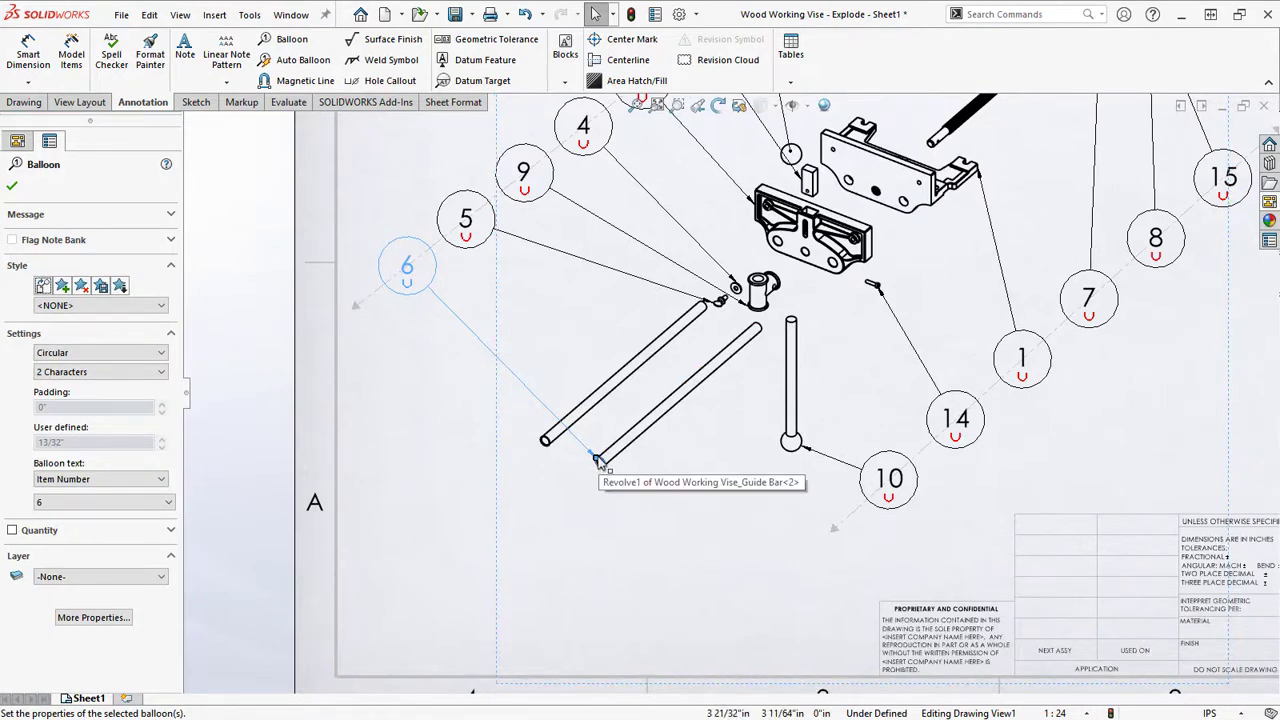
ctrl+drag(598, 460, 607, 400)
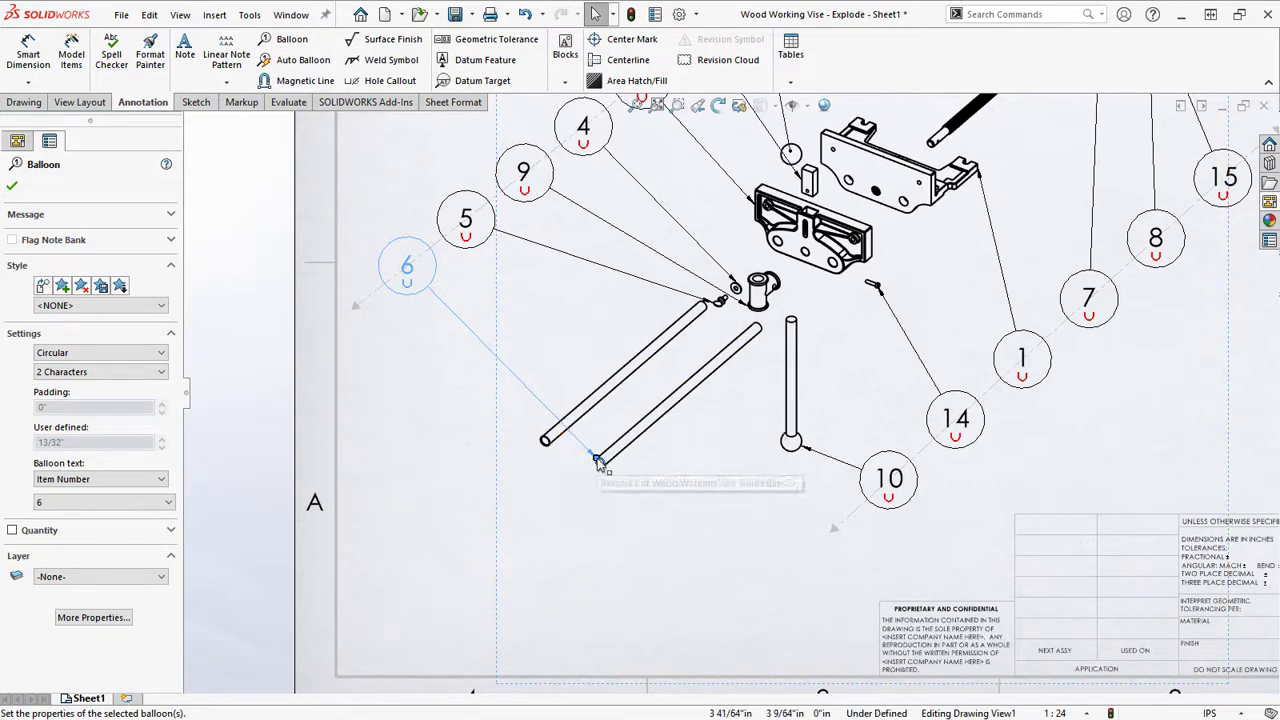
key(Escape)
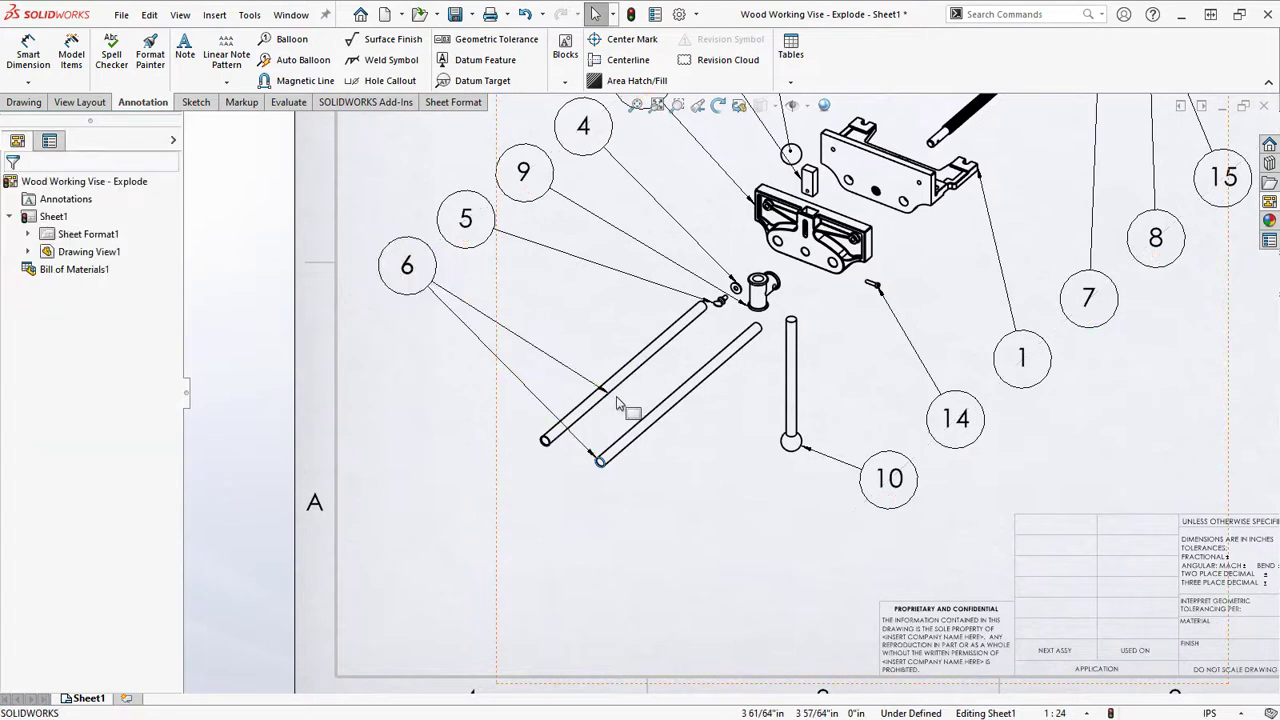
click(600, 400)
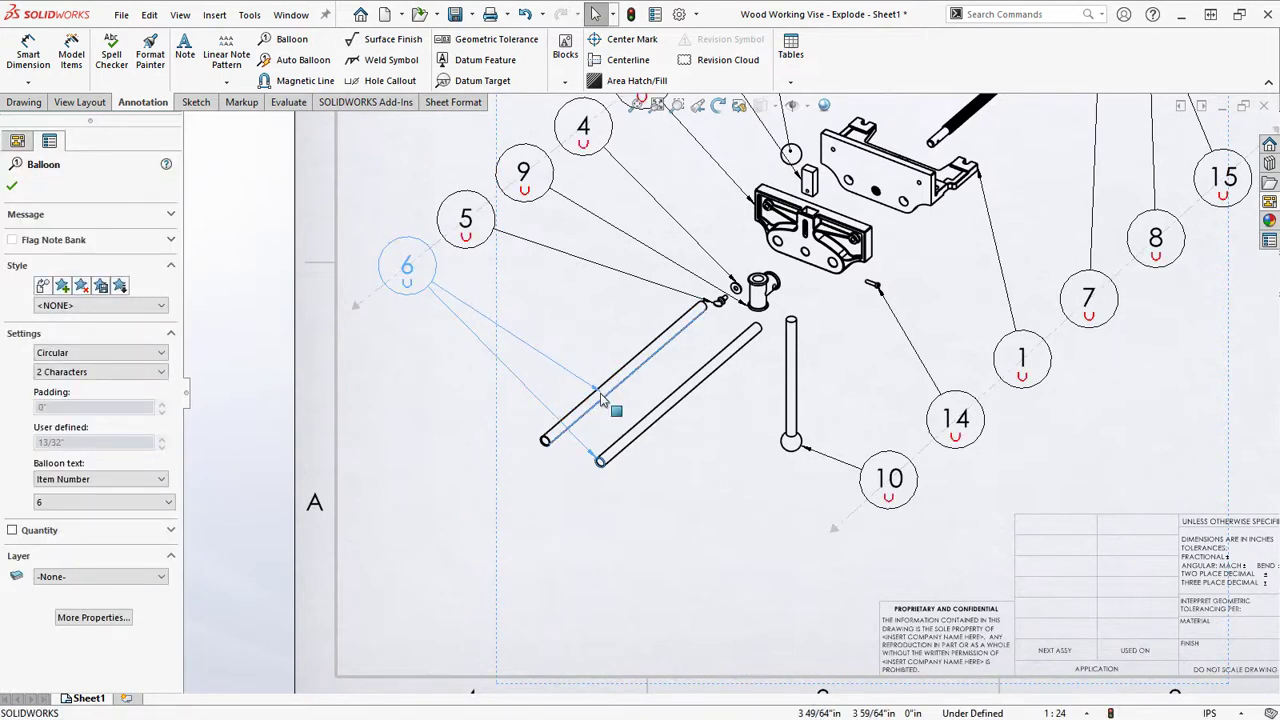
click(619, 421)
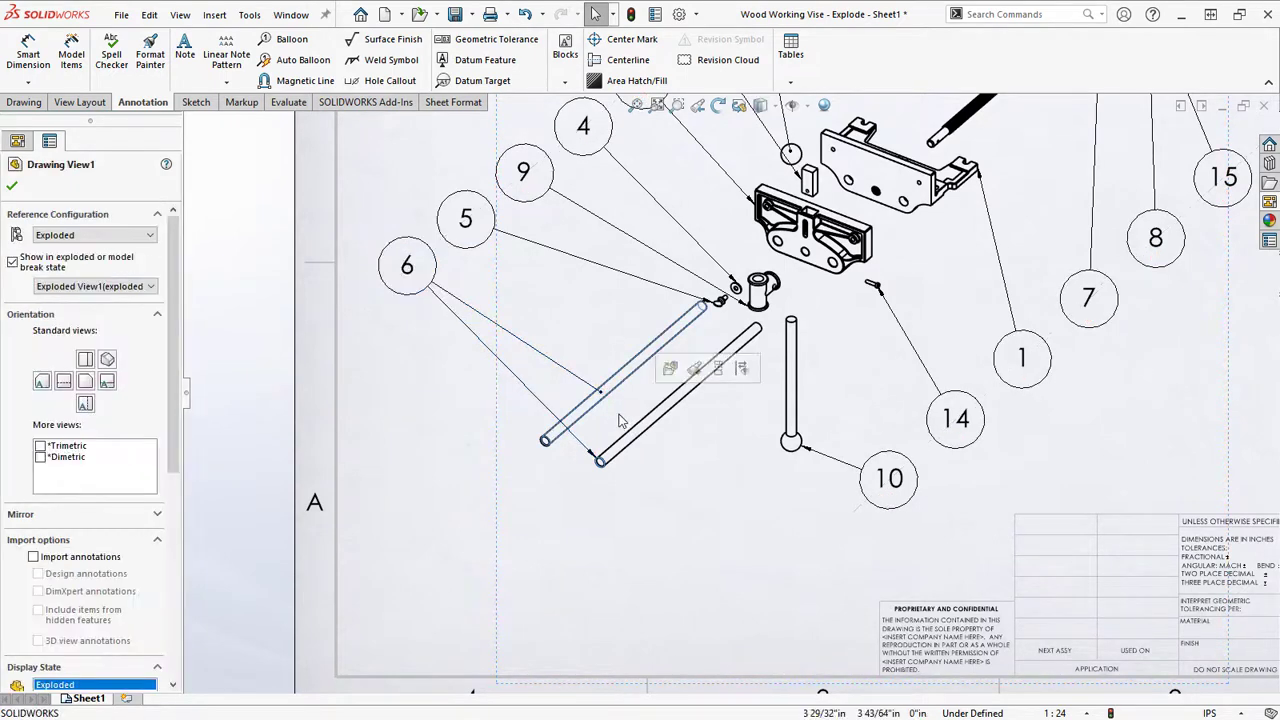
key(f)
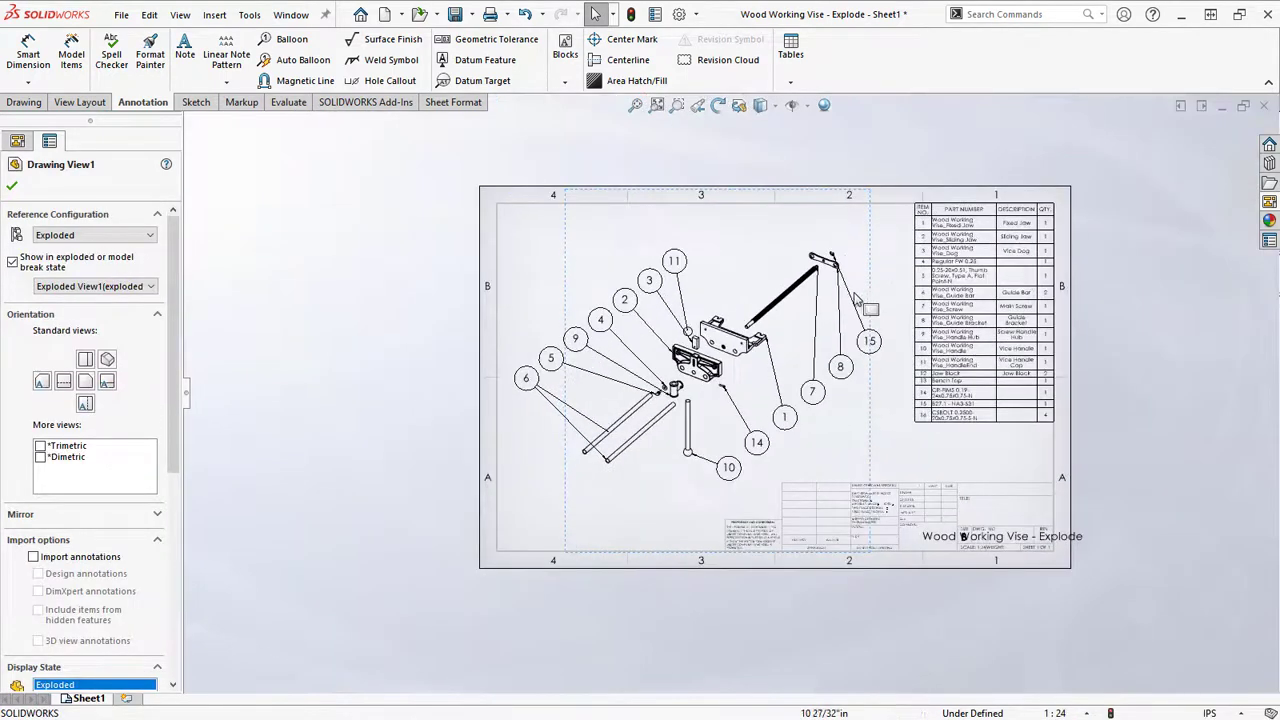
scroll(857, 297, down, 3)
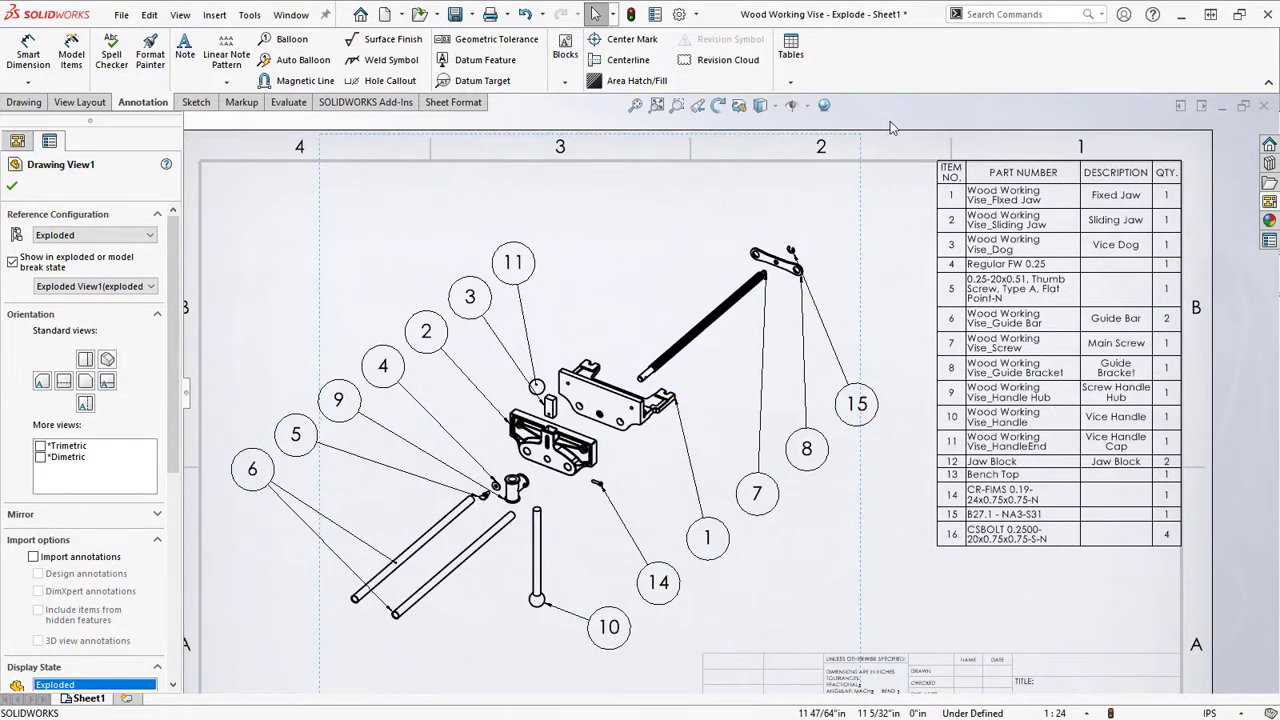
Open the recent drawing Wood Working Vise_Live, accepting the last saved configuration Explode for its view
key(ctrl+F2)
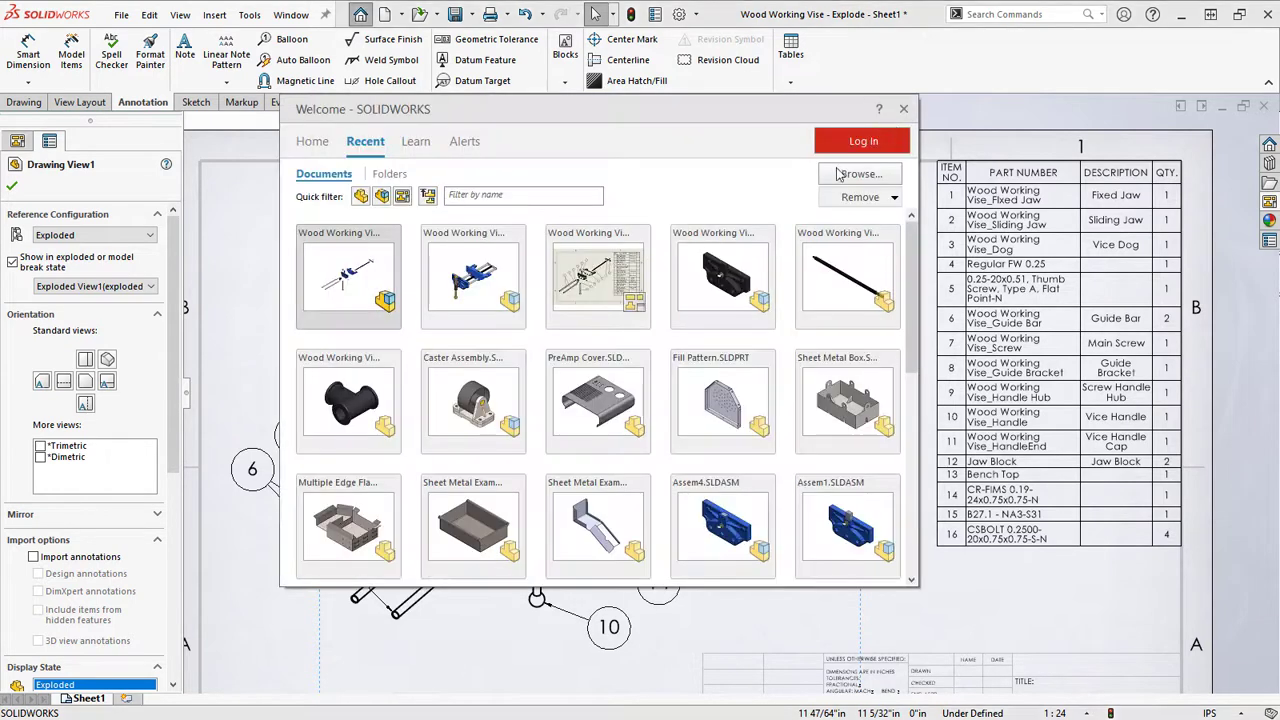
click(601, 262)
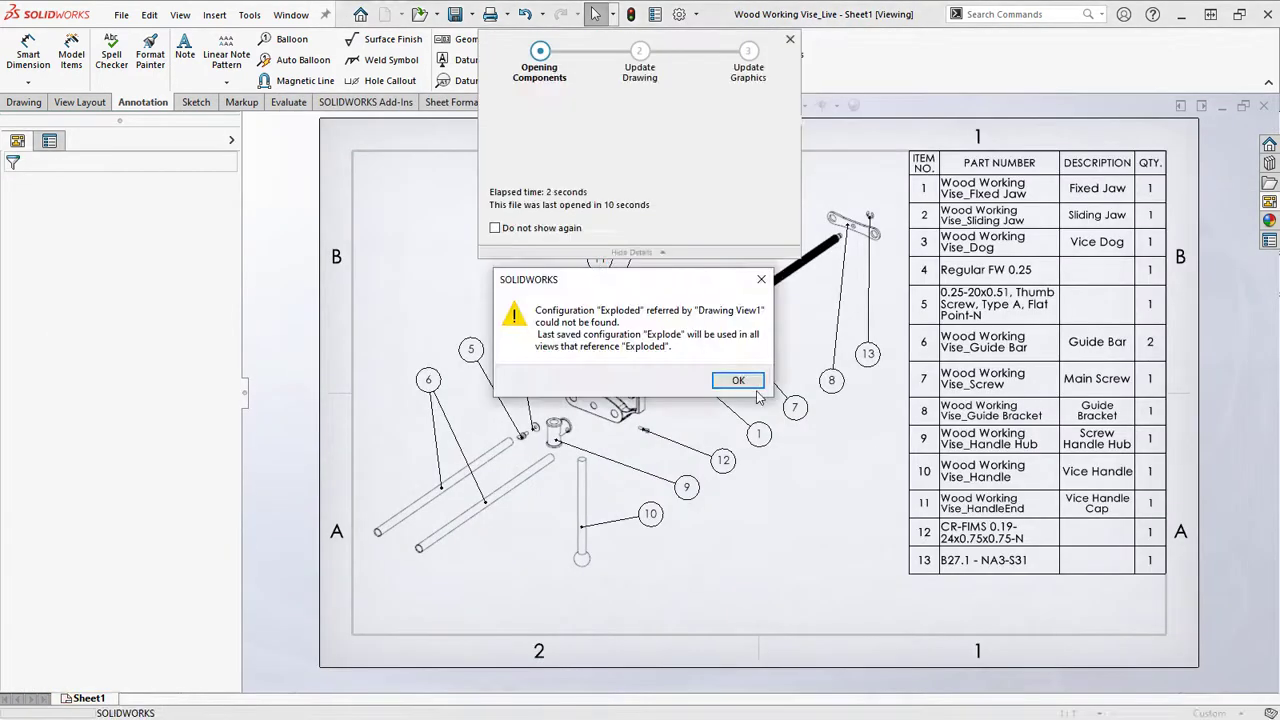
click(749, 384)
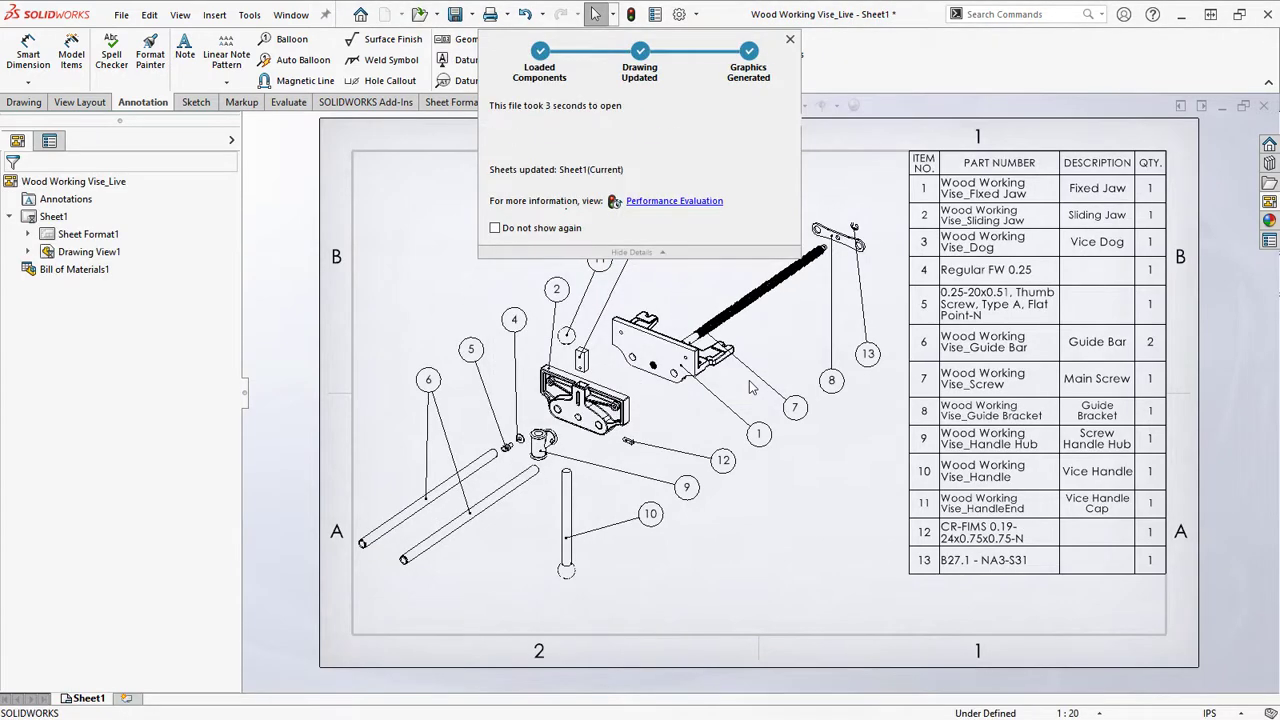